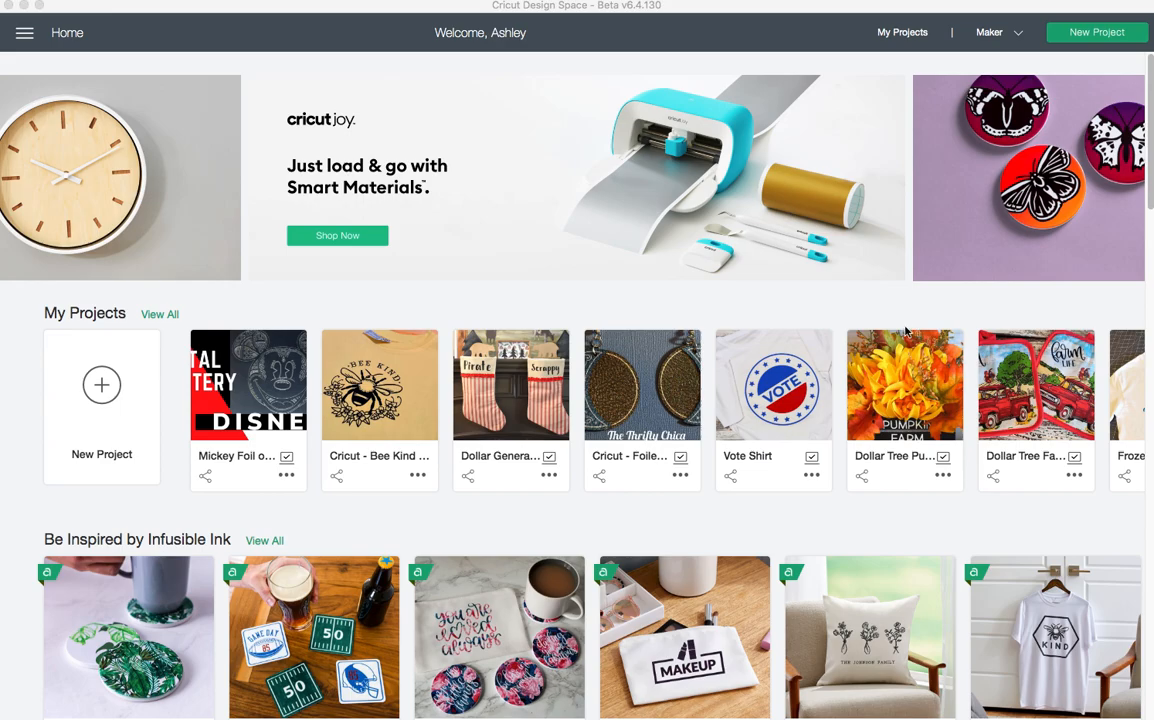
- Look through the home screen's featured project collections, from My Projects to the iron-on and maker tool ideas
scroll(265, 400, "down", 3)
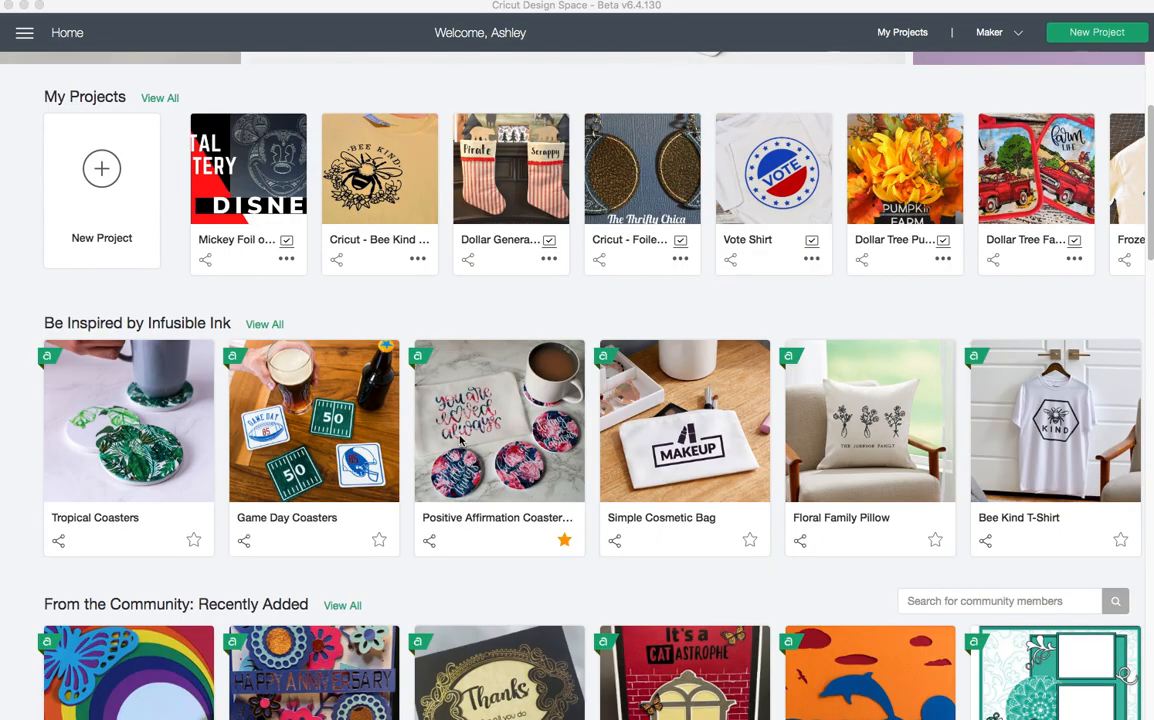
scroll(362, 392, "down", 3)
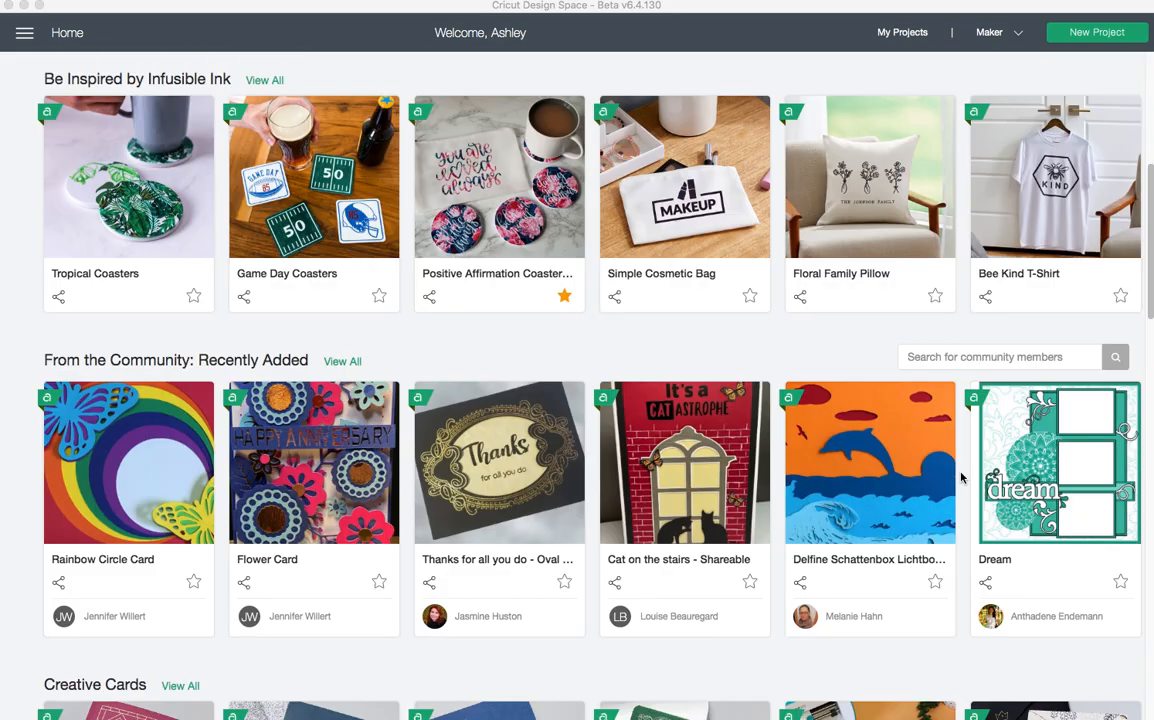
scroll(393, 410, "down", 2)
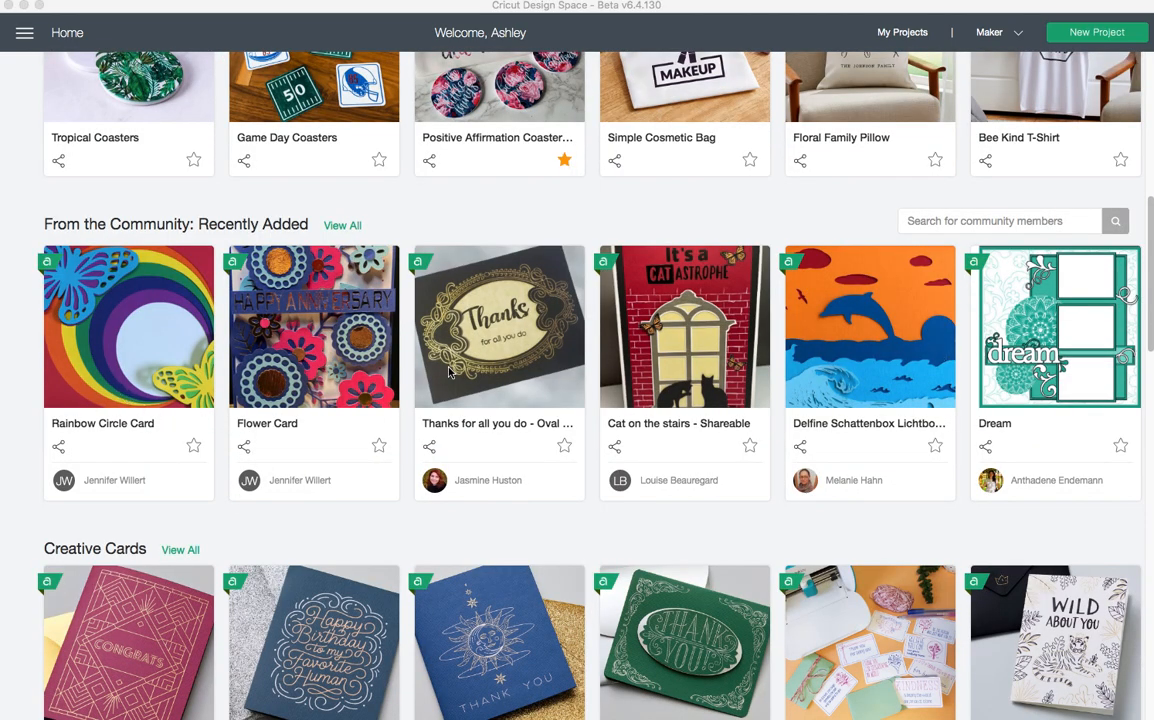
scroll(410, 340, "down", 2)
scroll(783, 458, "down", 6)
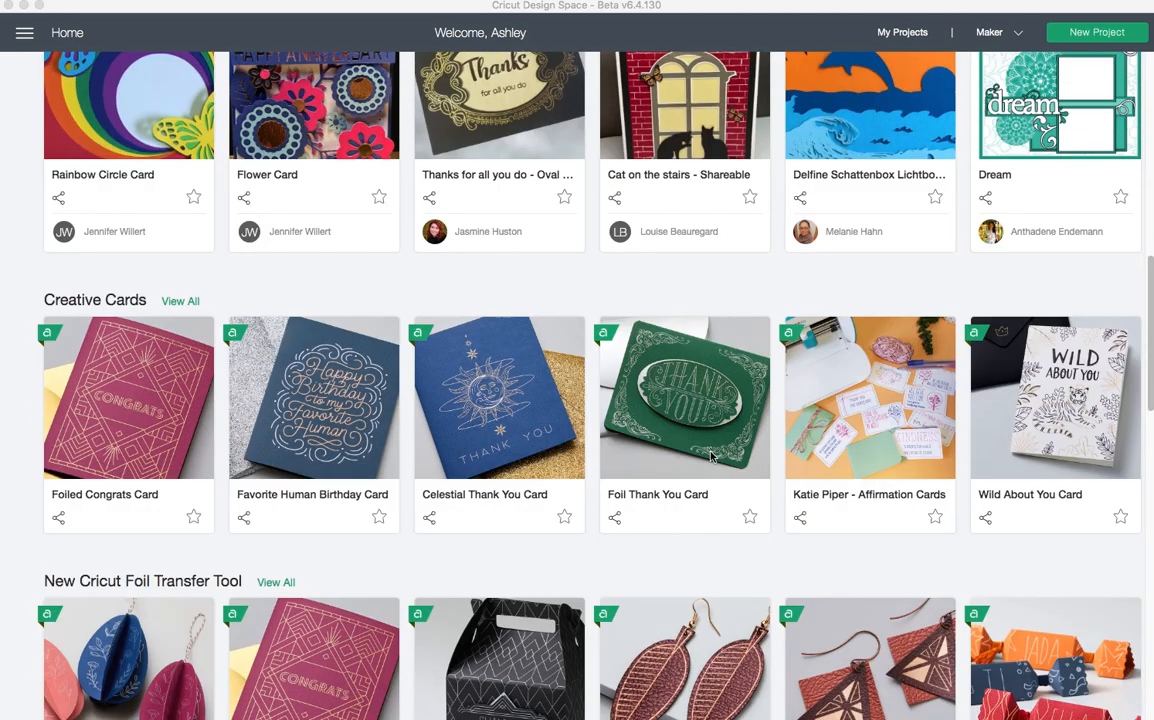
scroll(584, 461, "down", 1)
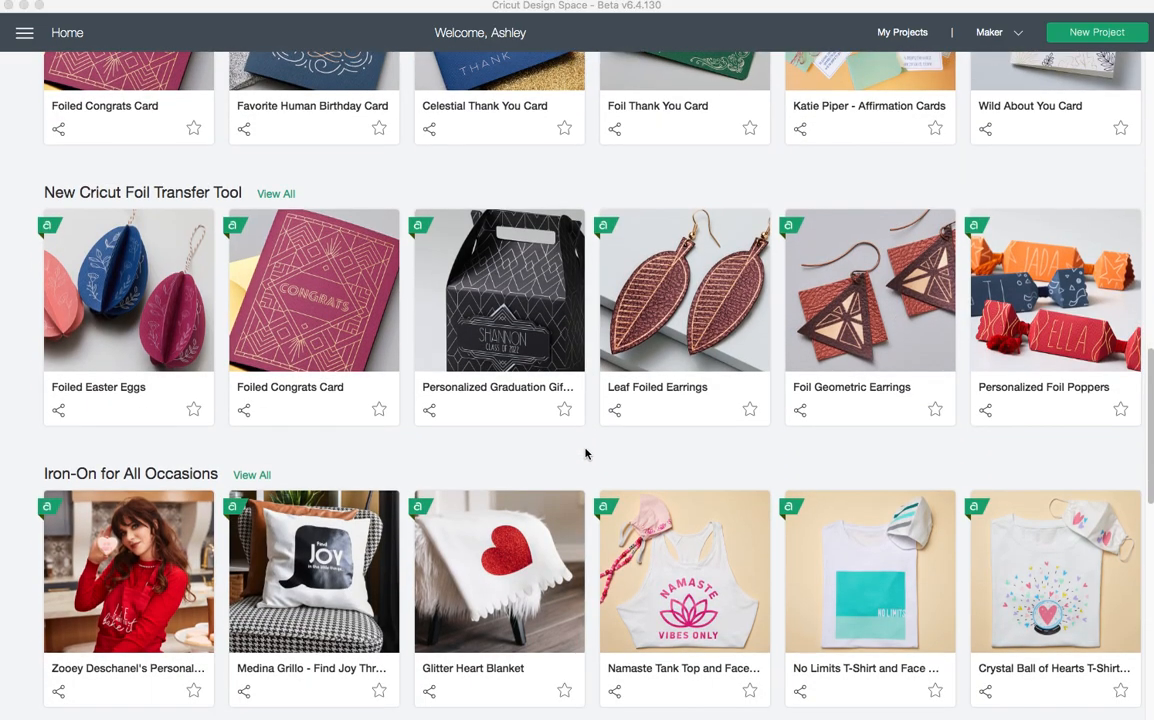
scroll(587, 456, "down", 2)
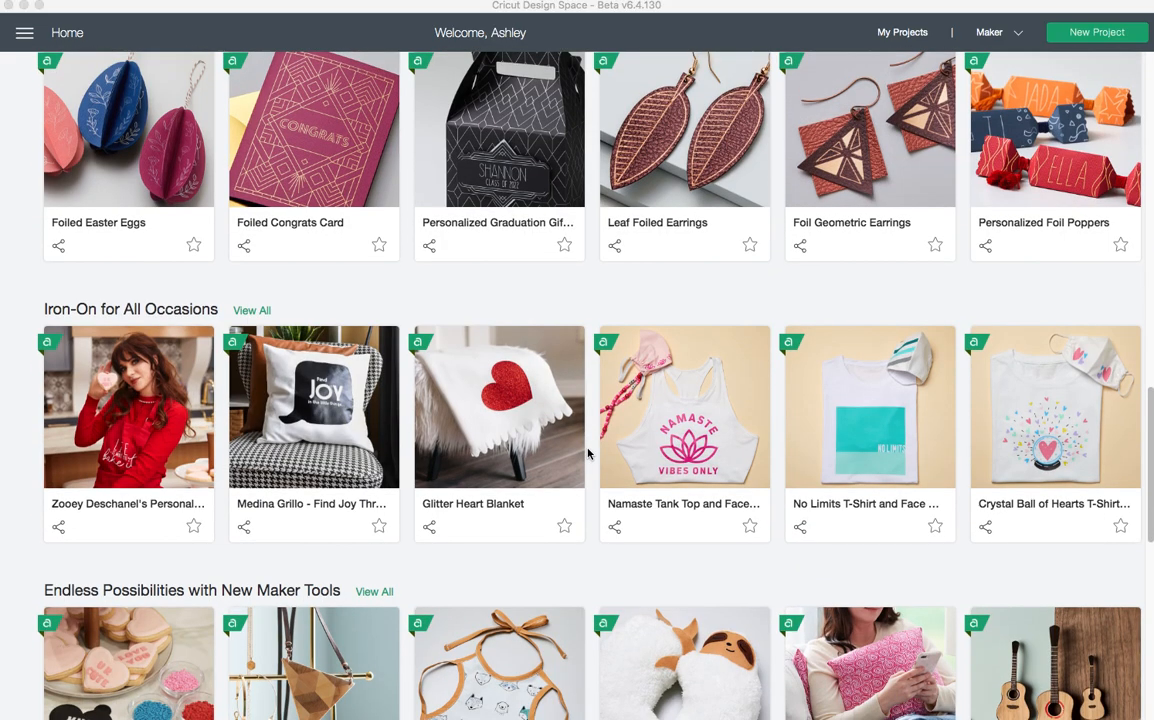
scroll(585, 458, "up", 15)
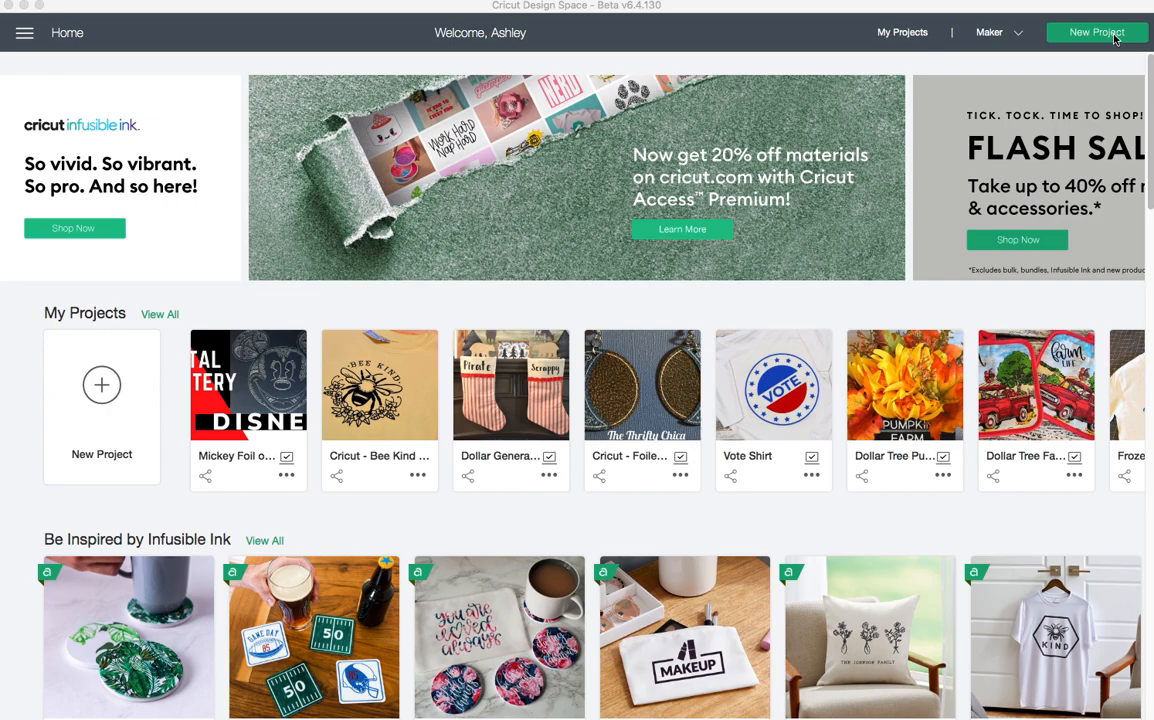
- Start a new blank project and open the upload page for adding an image
left_click(102, 388)
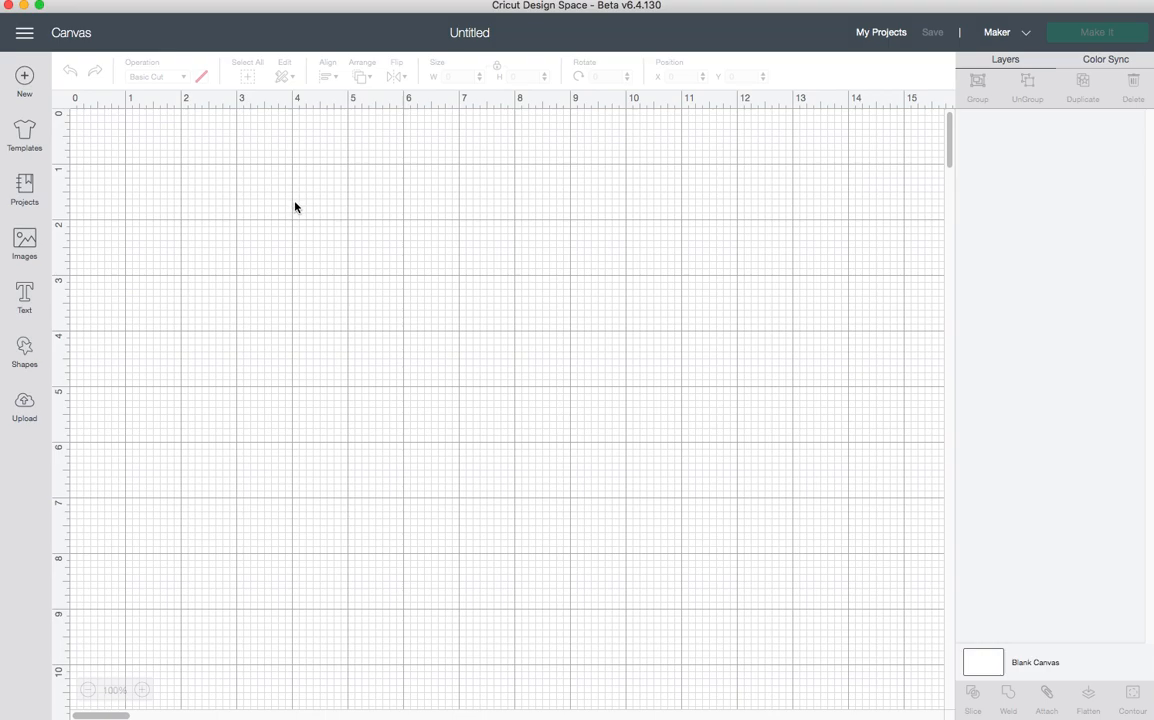
left_click(24, 408)
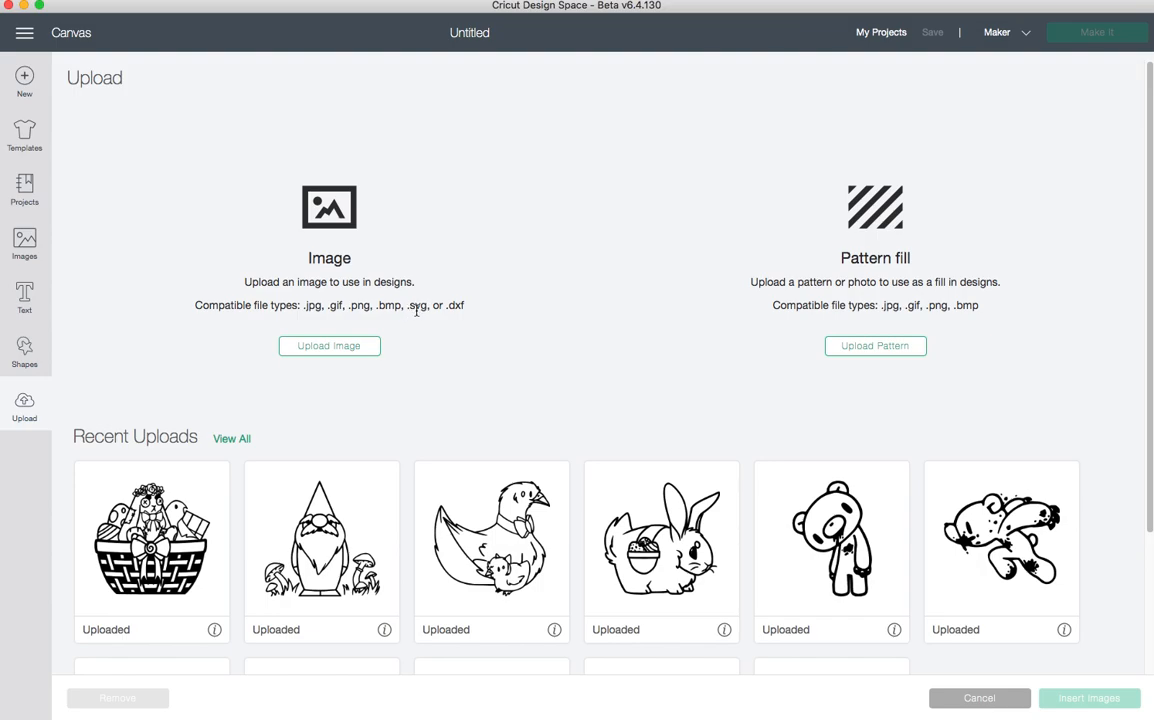
left_click(358, 348)
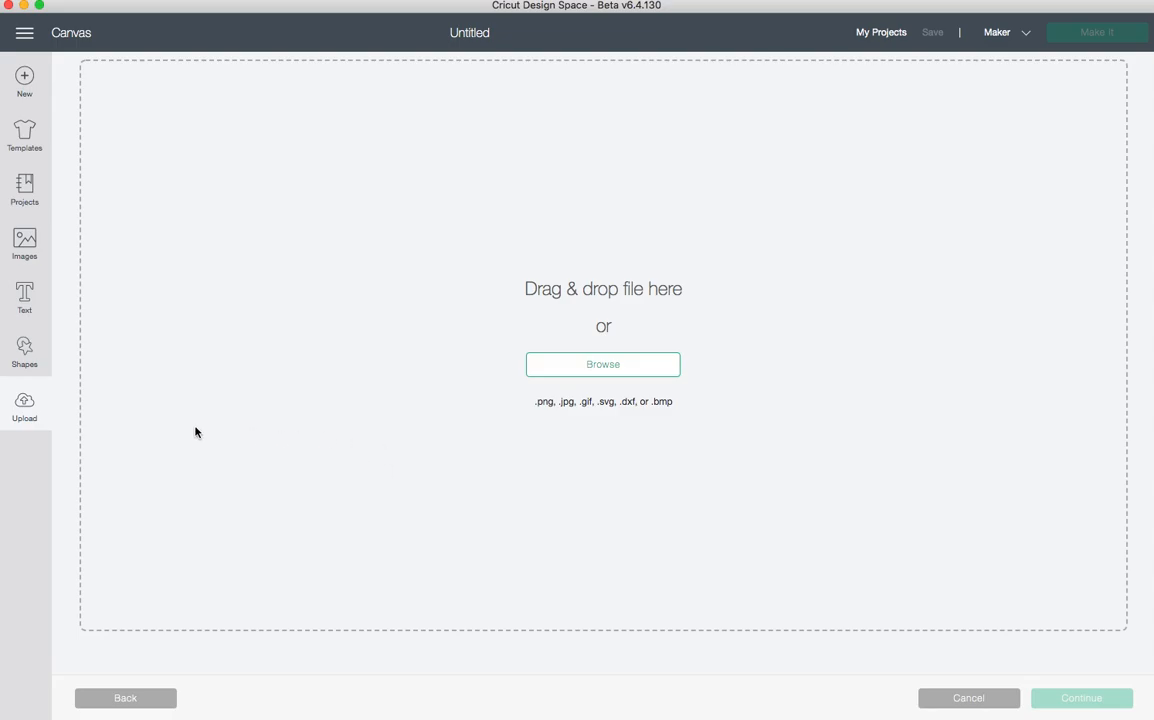
- Look over the text tool, the ready-made projects gallery and the basic shapes
left_click(25, 290)
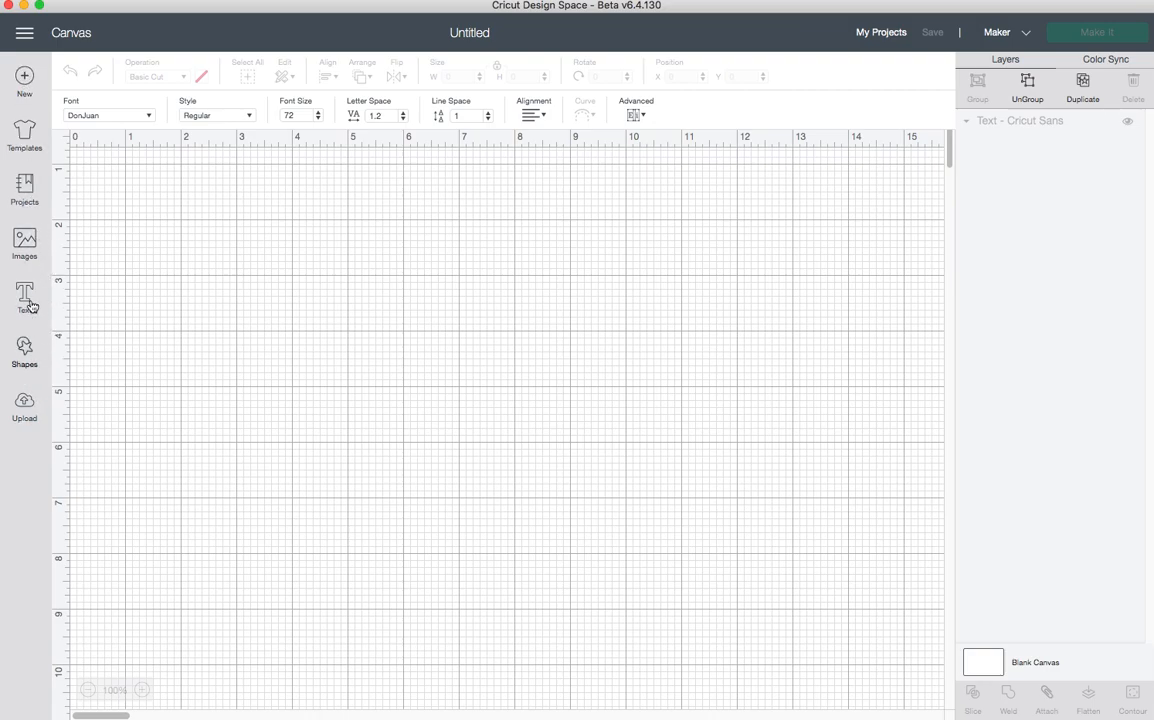
left_click(28, 190)
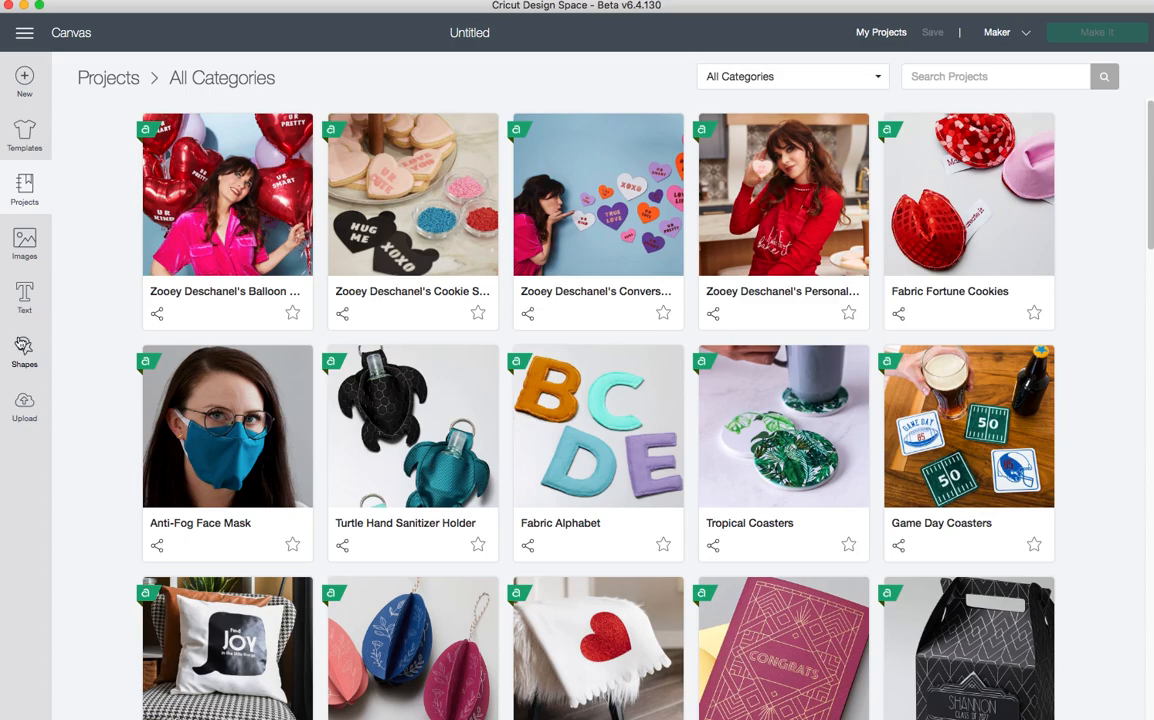
left_click(24, 345)
left_click(288, 240)
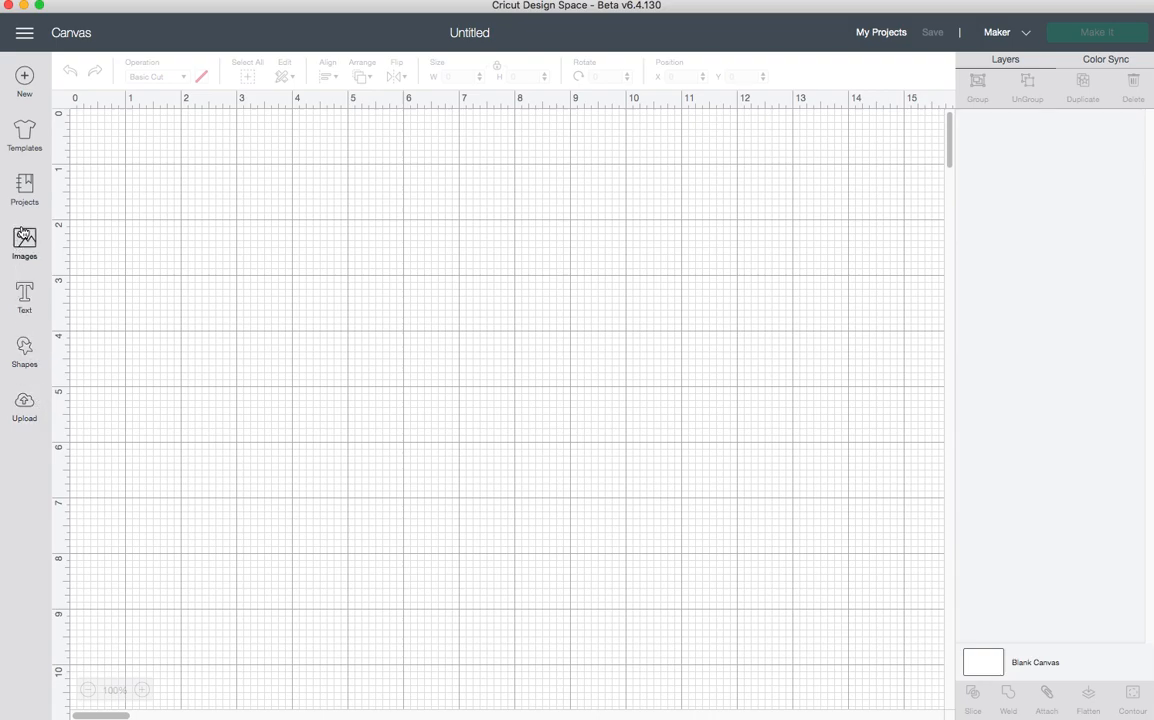
- Find the Classic t-shirts template and set it as the canvas background
left_click(23, 150)
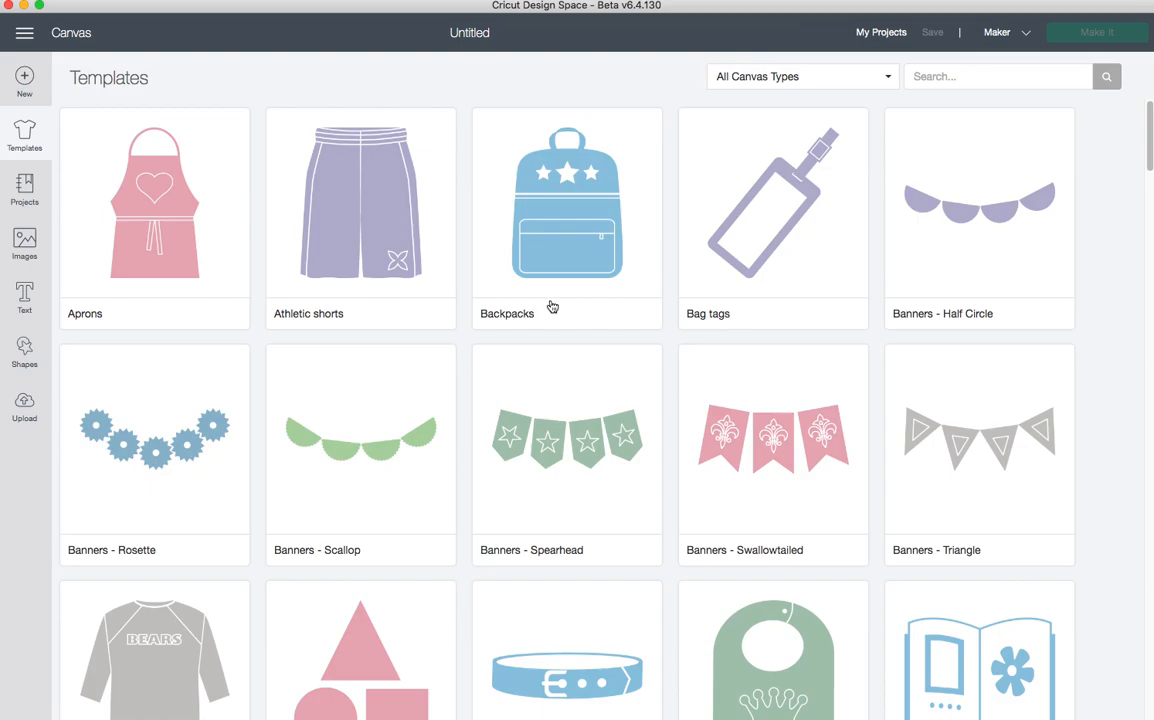
scroll(550, 307, "down", 5)
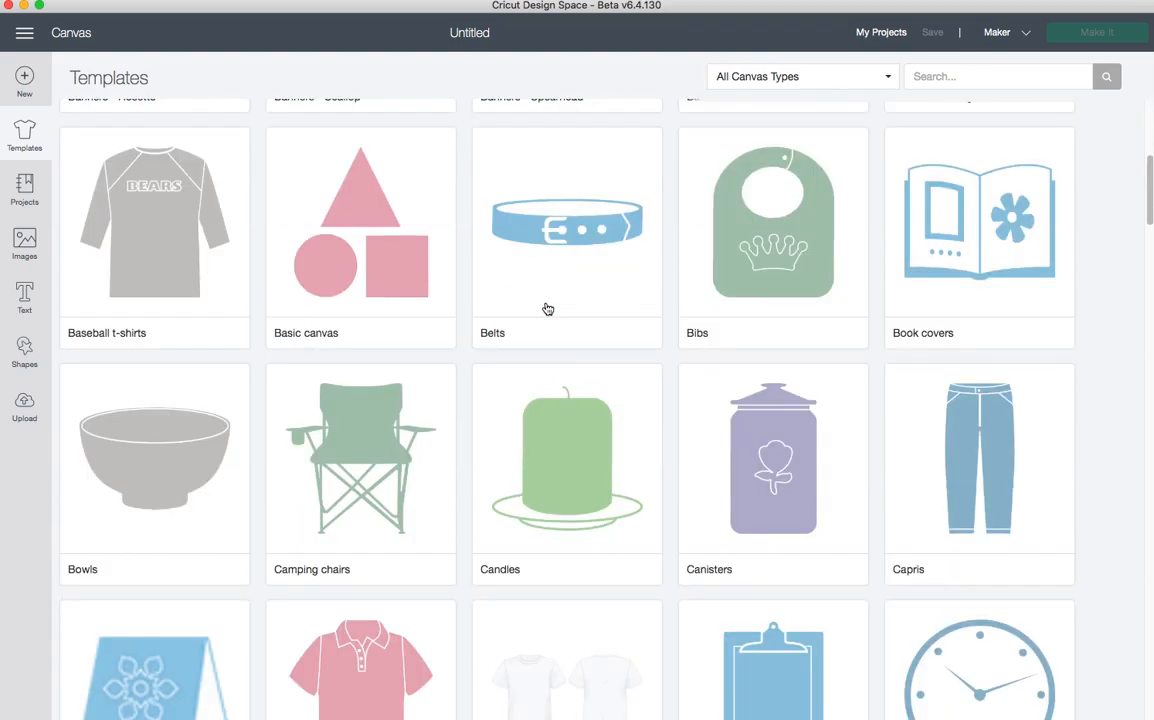
scroll(548, 308, "down", 5)
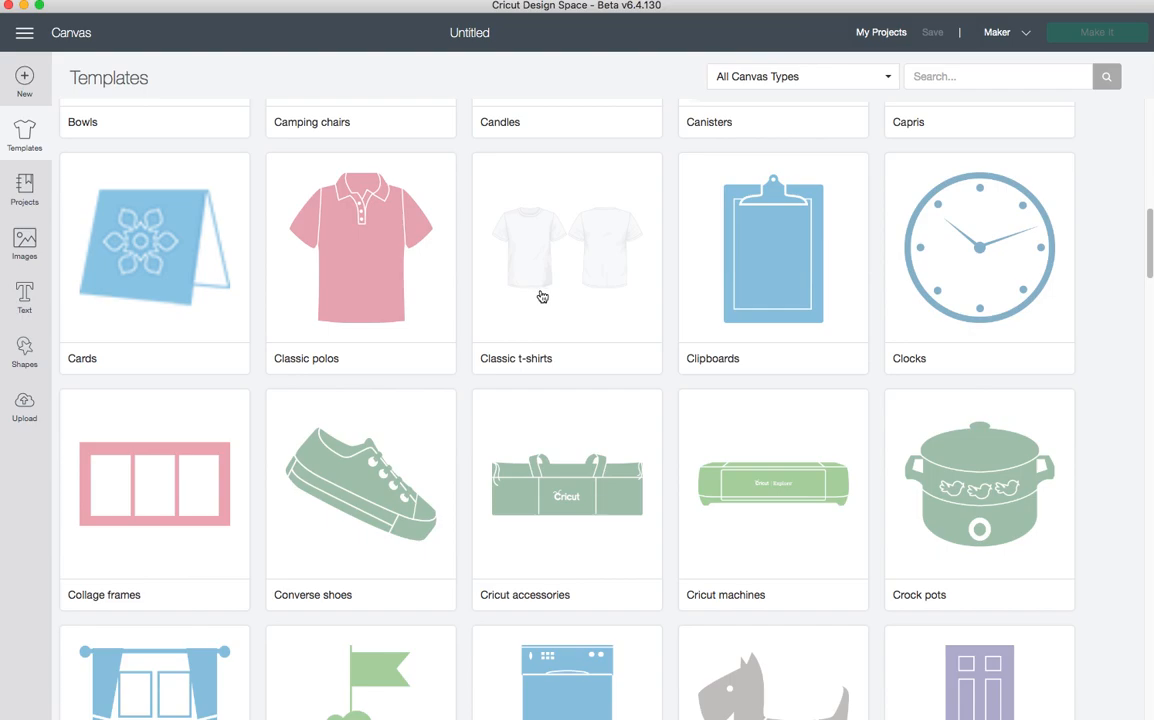
left_click(535, 275)
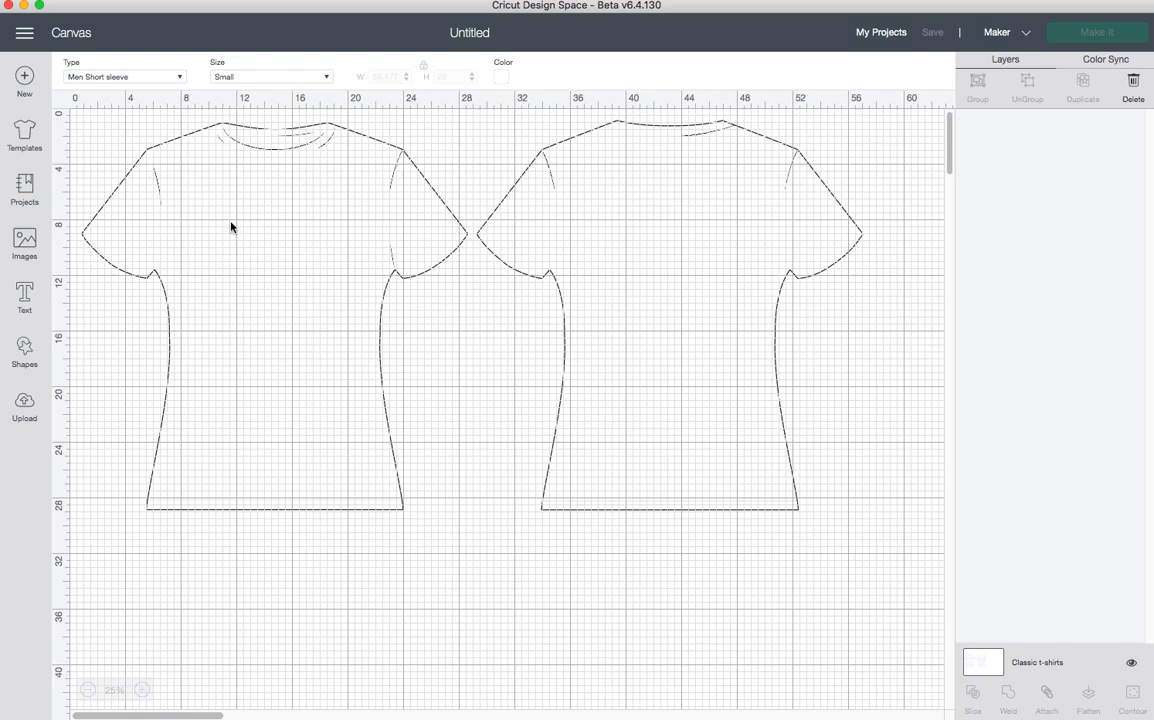
- Insert a square on the front of the t-shirt and enlarge it to about 10.7 inches
left_click(26, 366)
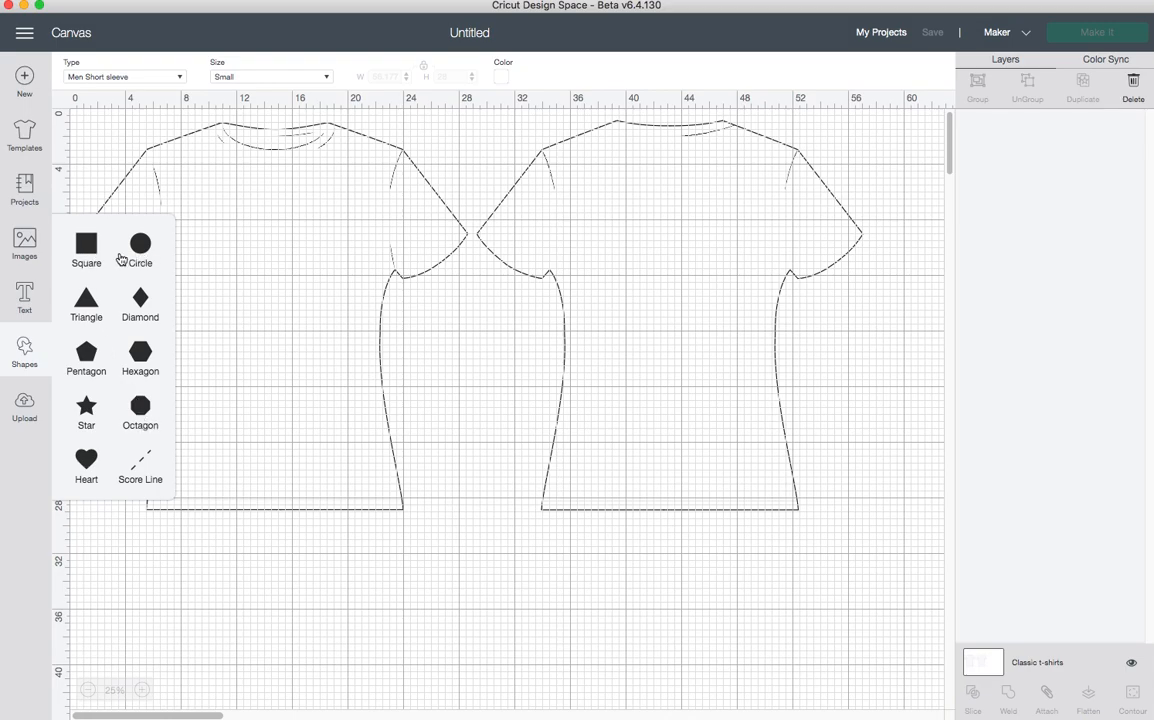
left_click(86, 243)
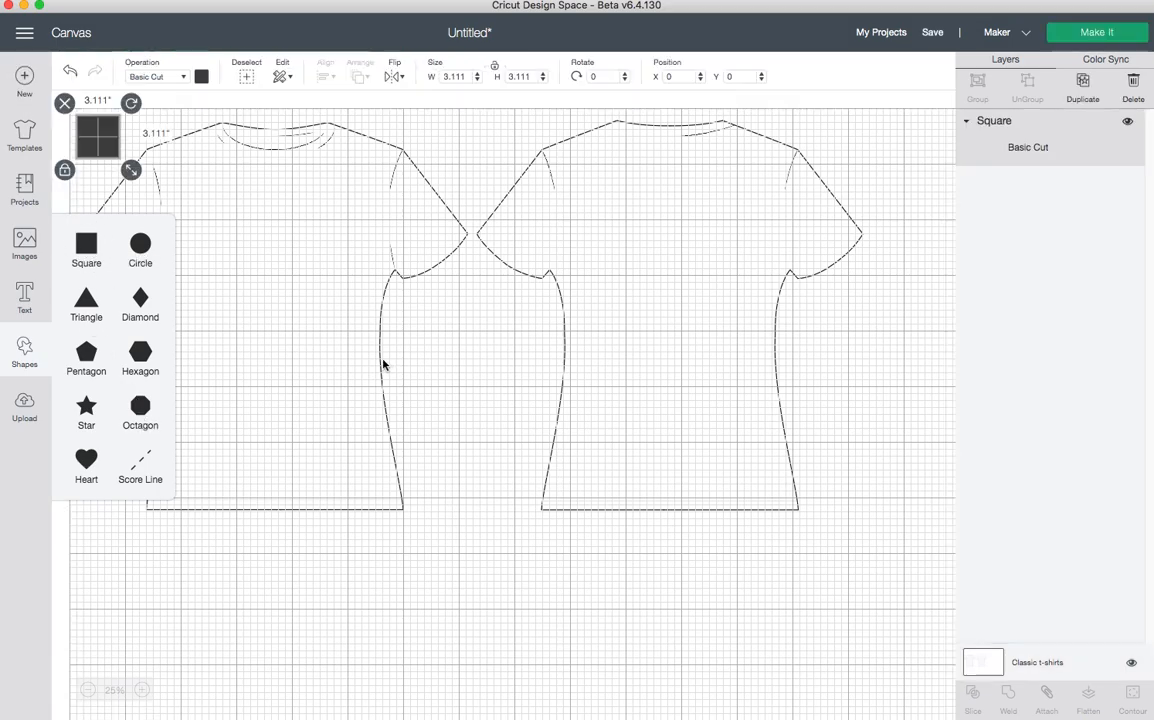
left_click_drag(107, 127, 302, 286)
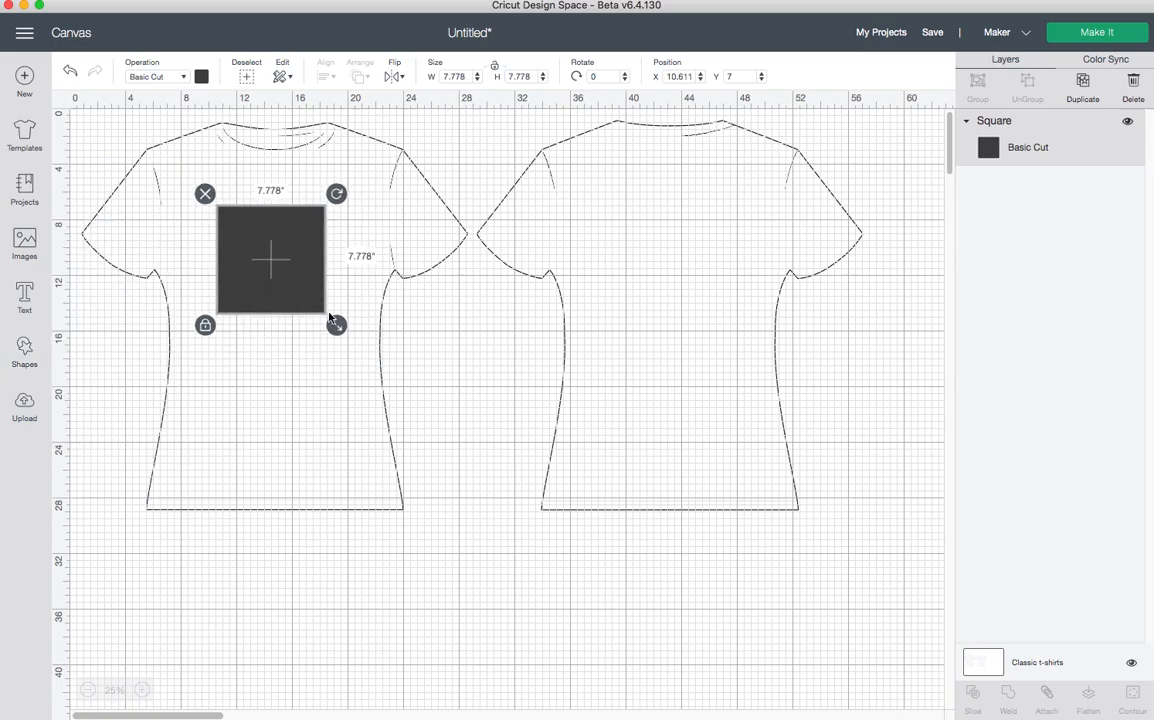
left_click_drag(336, 326, 311, 311)
- Insert a circle and place it just below the square on the shirt front
left_click(24, 356)
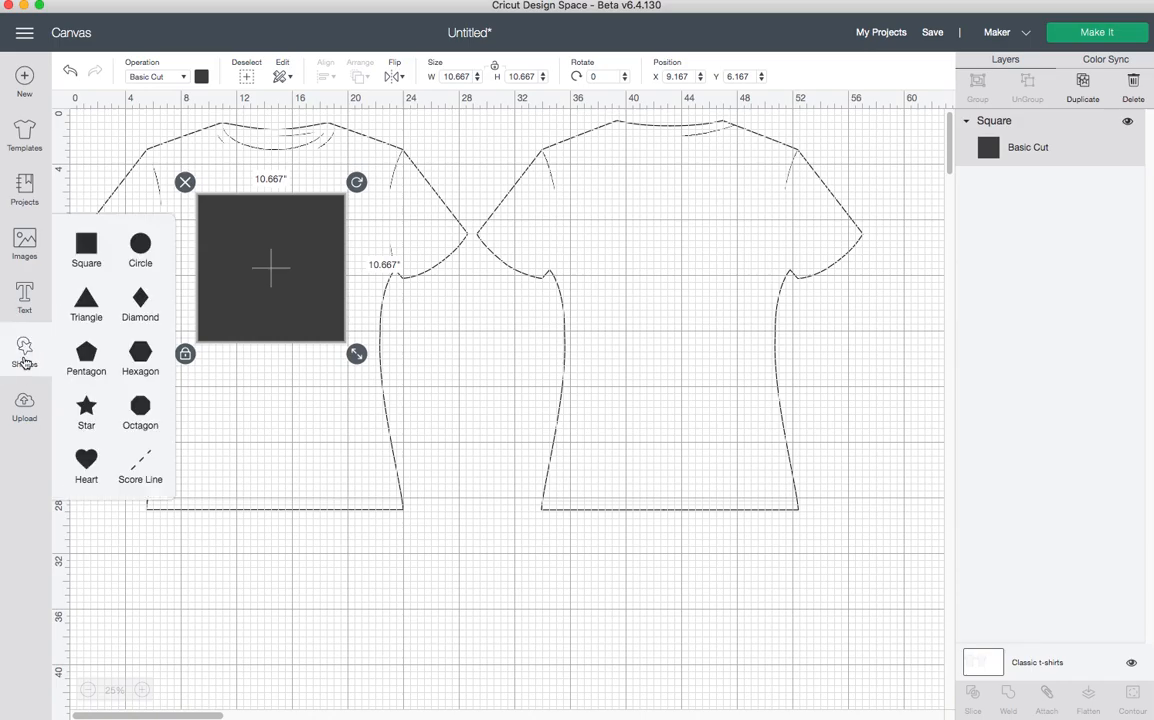
left_click(141, 248)
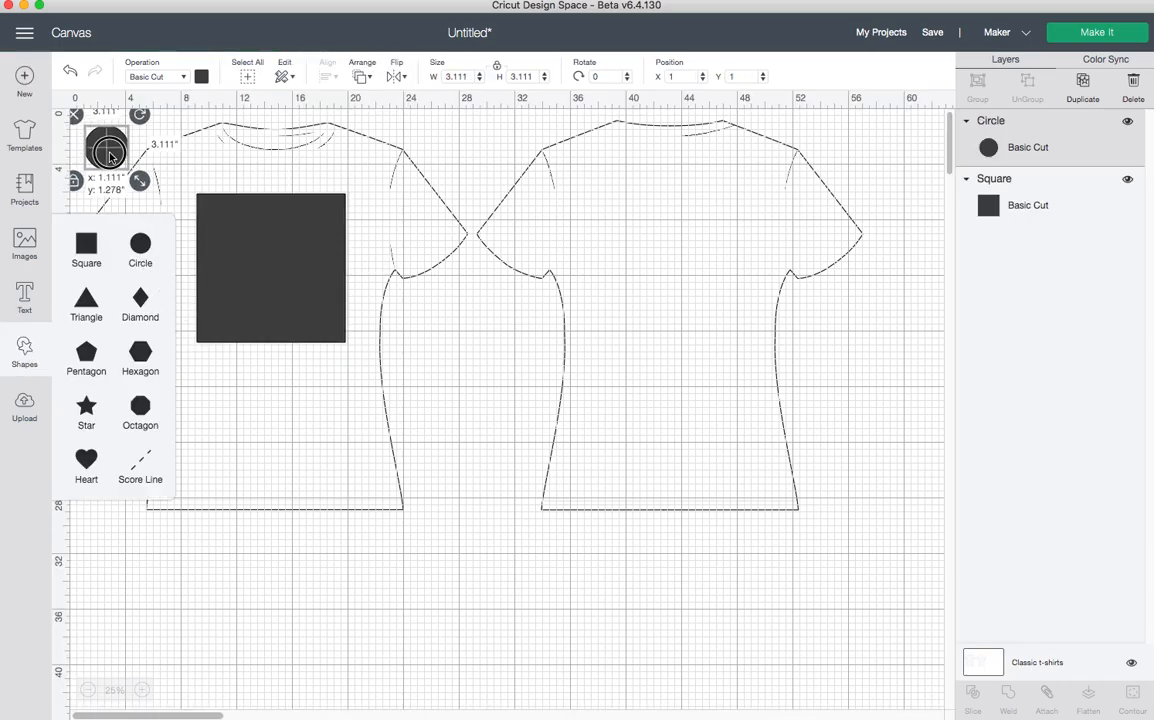
left_click_drag(112, 131, 320, 391)
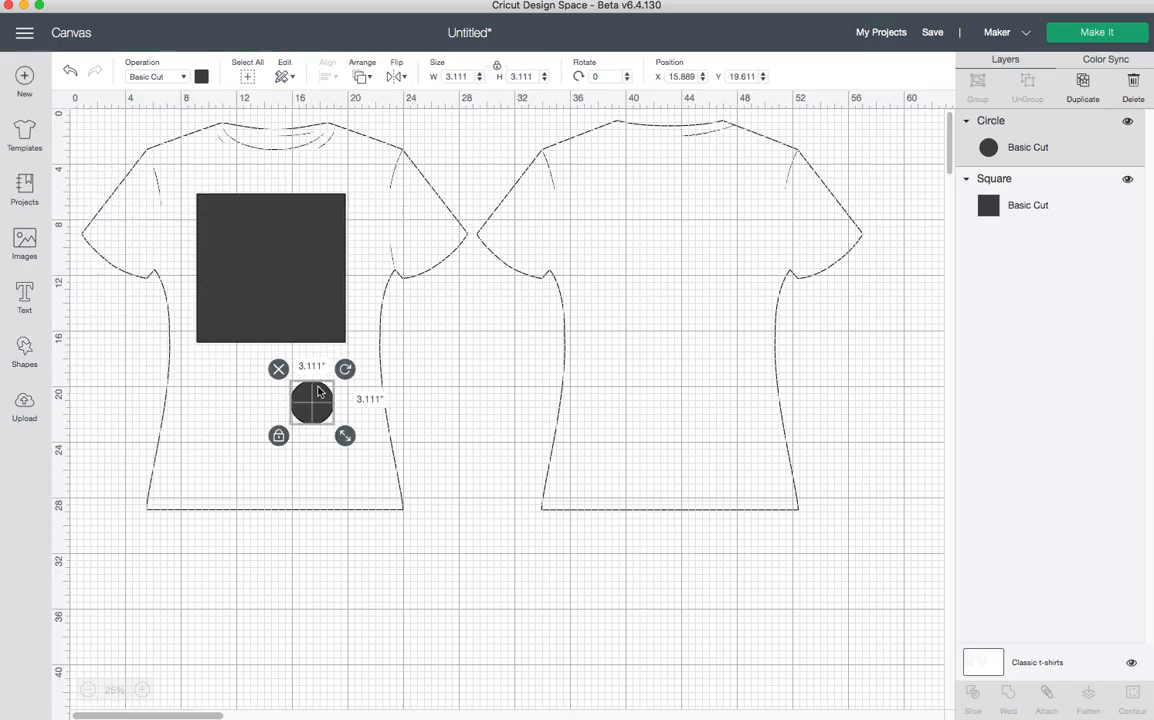
- Delete the circle and the square from the t-shirt canvas
left_click(24, 350)
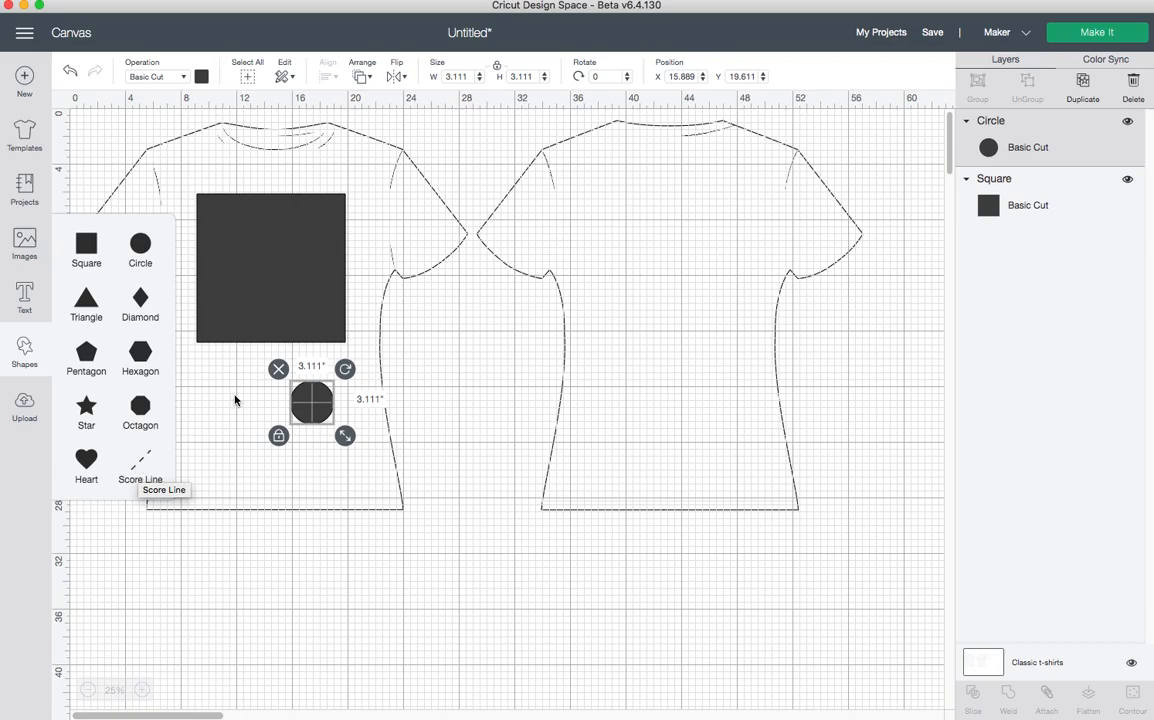
left_click(279, 369)
left_click(235, 318)
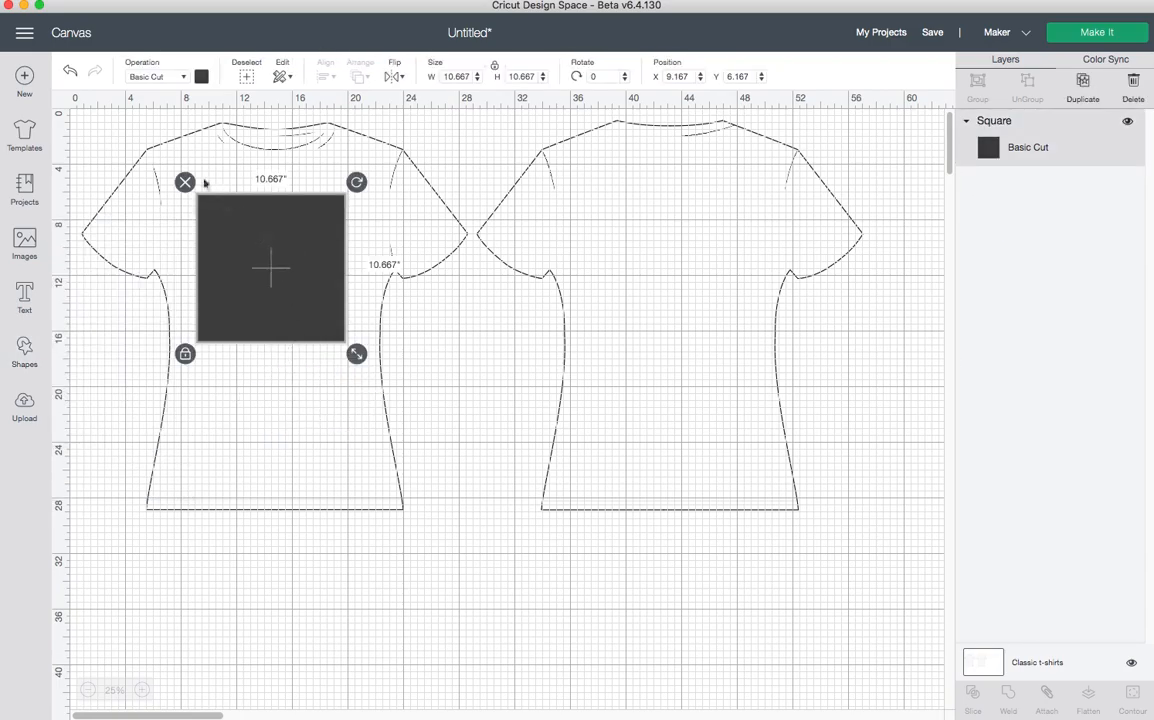
left_click(184, 182)
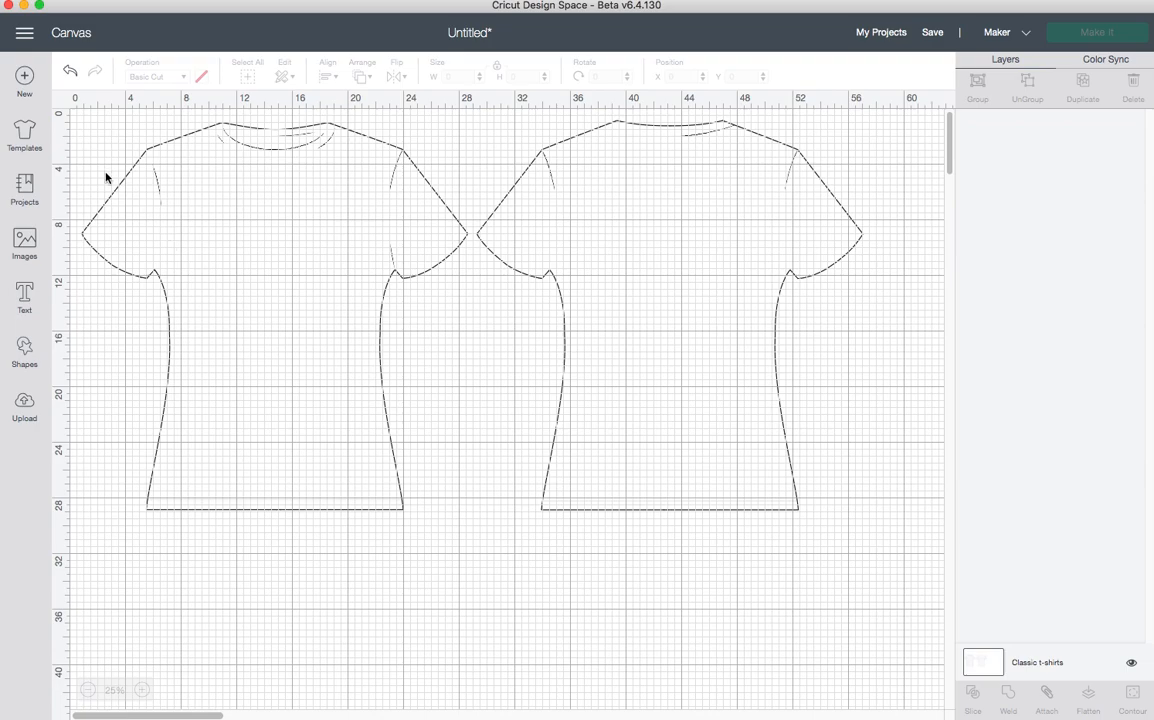
- Examine the account, machine setup and Cricut Access options in the application's main menu
left_click(23, 34)
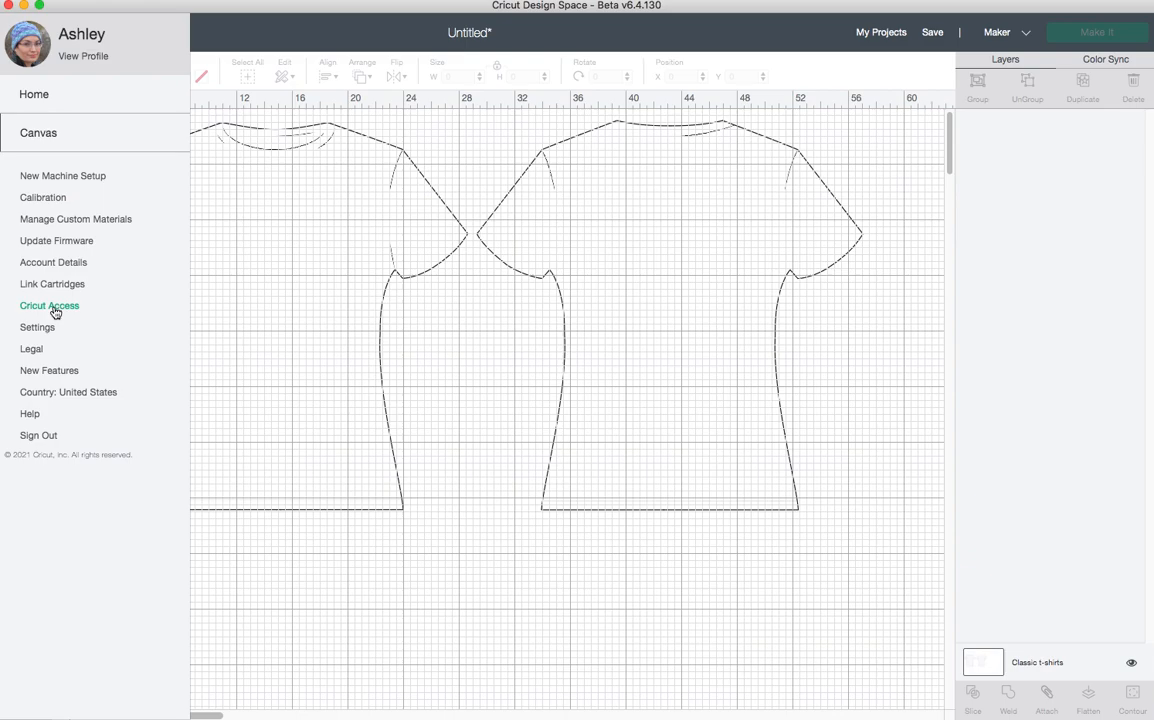
left_click(282, 325)
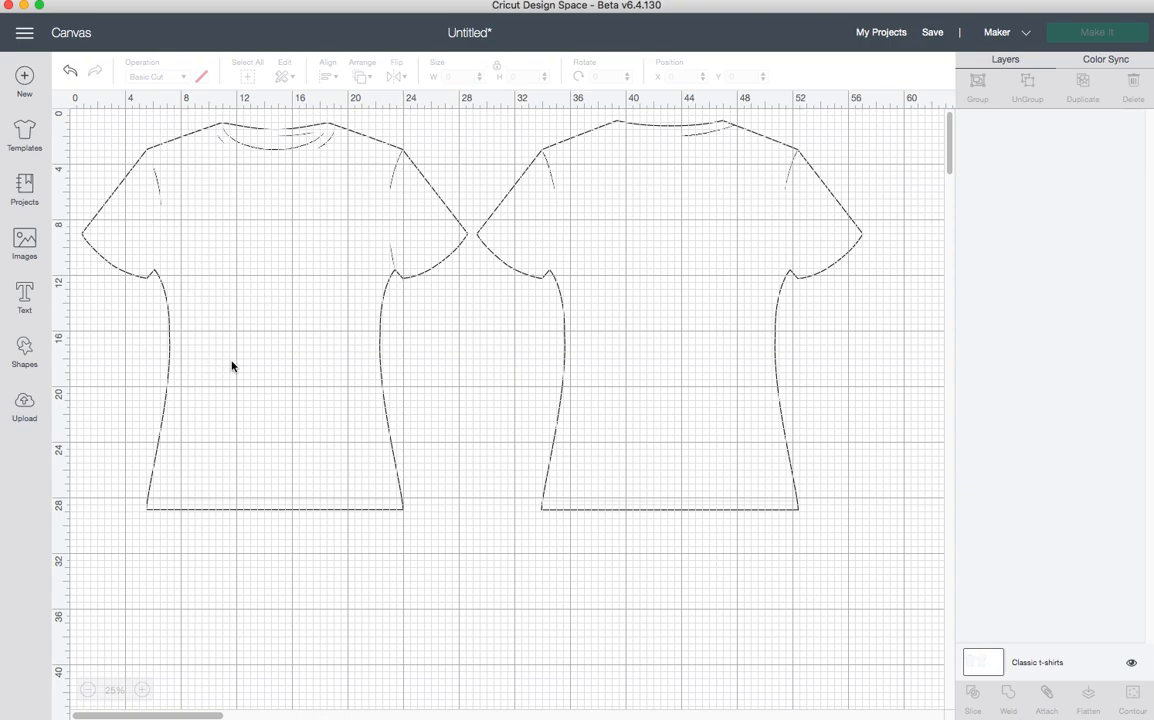
- Open the image library and examine its image count and filter categories
left_click(25, 242)
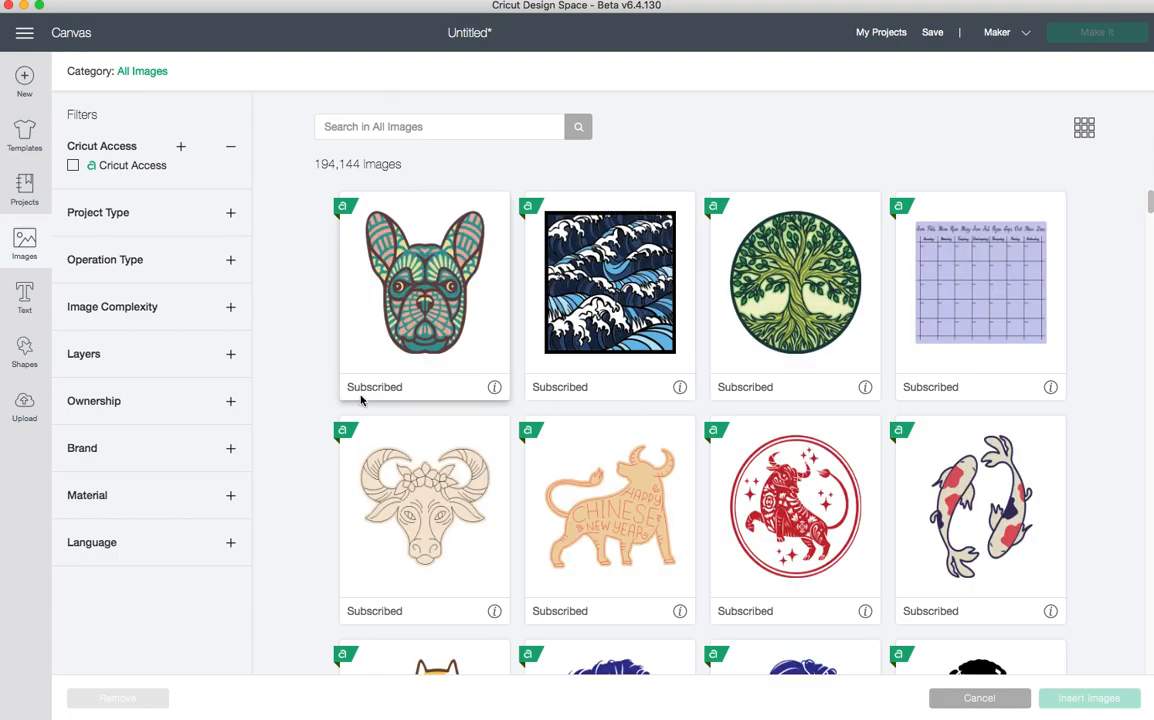
left_click(310, 166)
left_click_drag(310, 166, 360, 164)
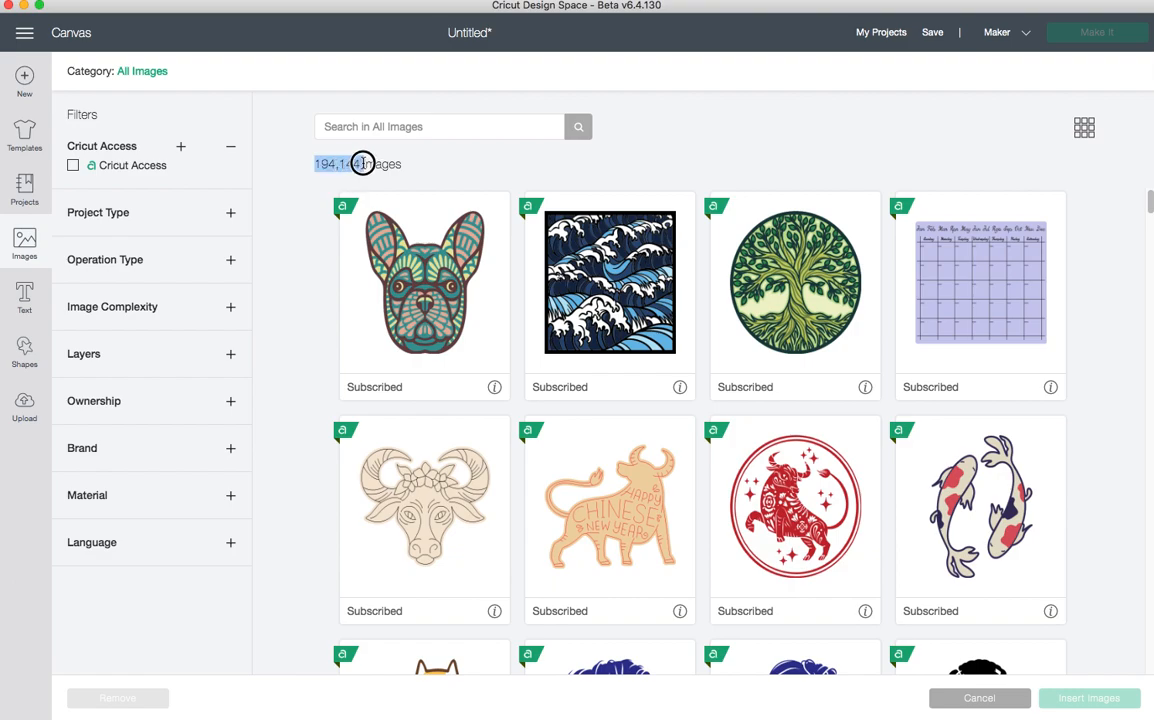
left_click(308, 207)
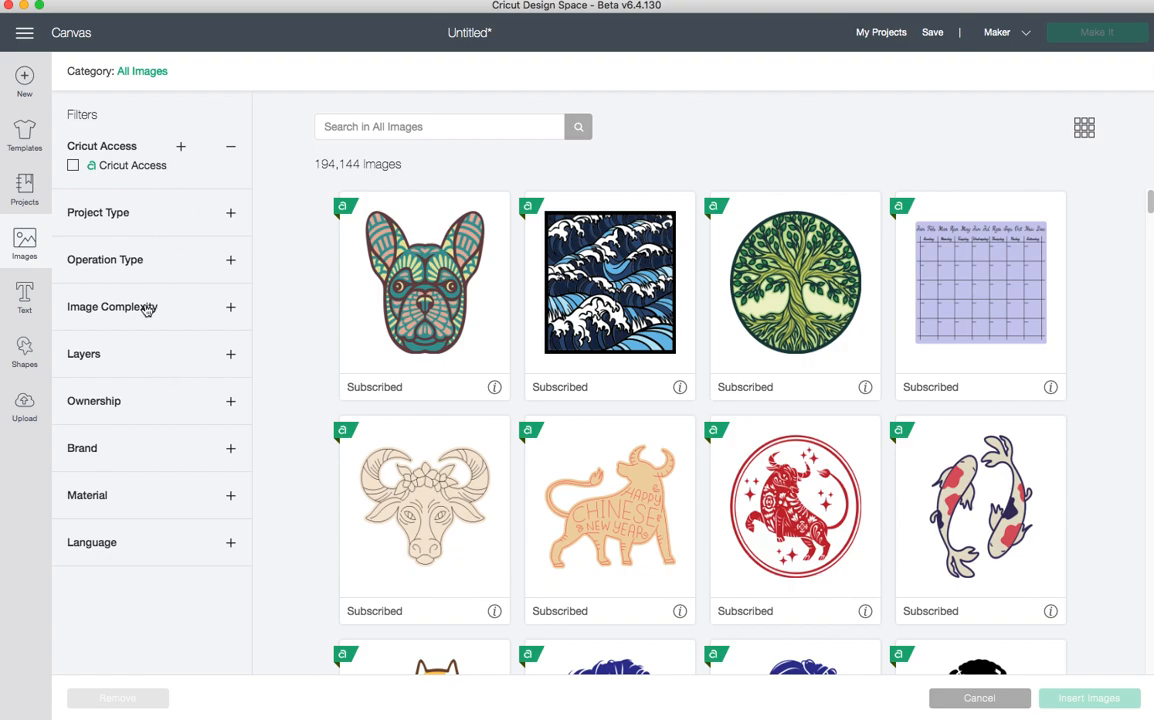
- Search the image library for "dog" and look through the matching designs
left_click(446, 125)
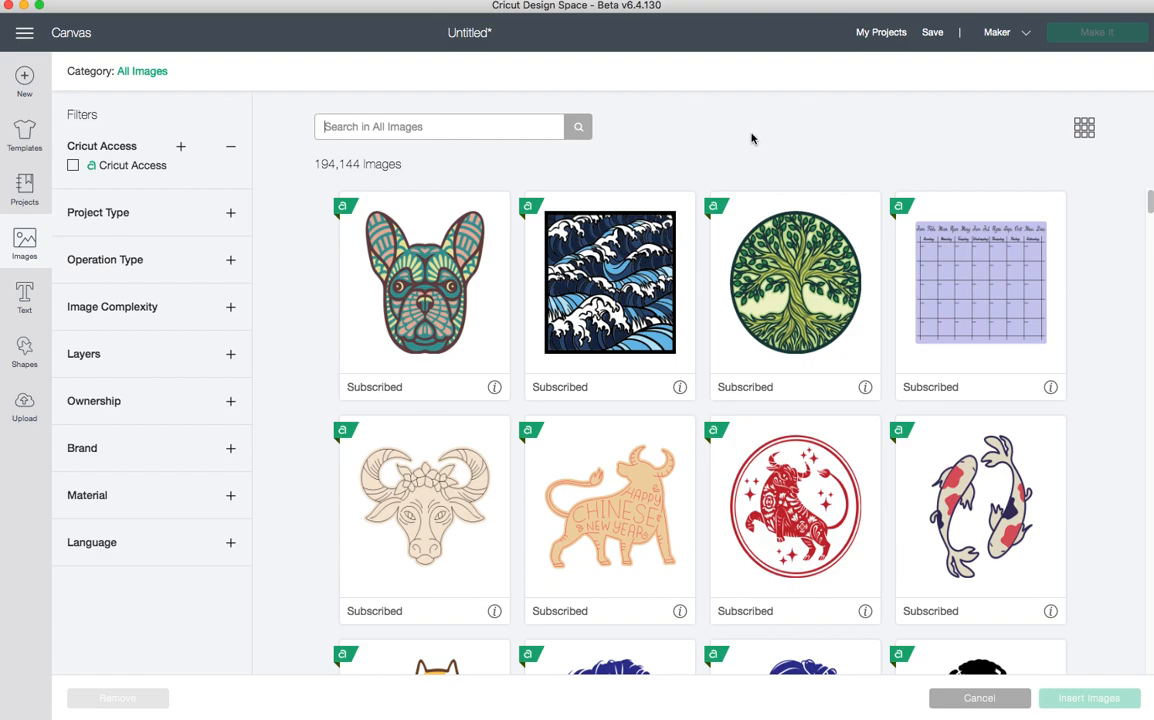
type("do")
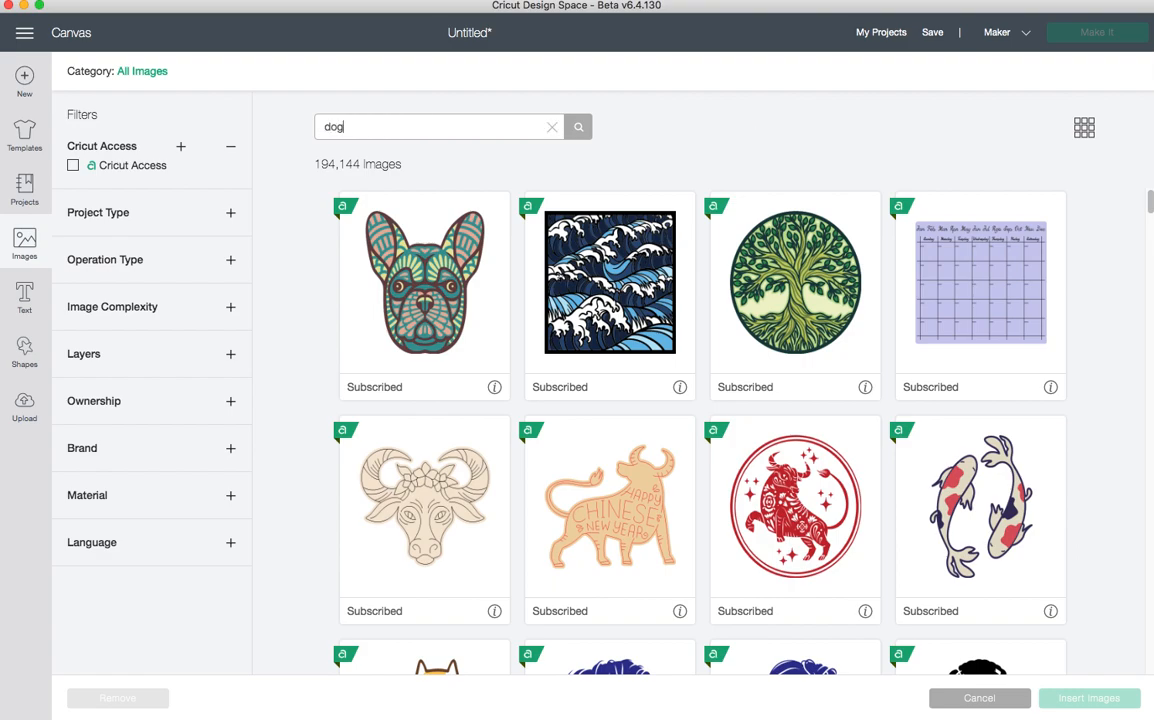
type("g")
key("Return")
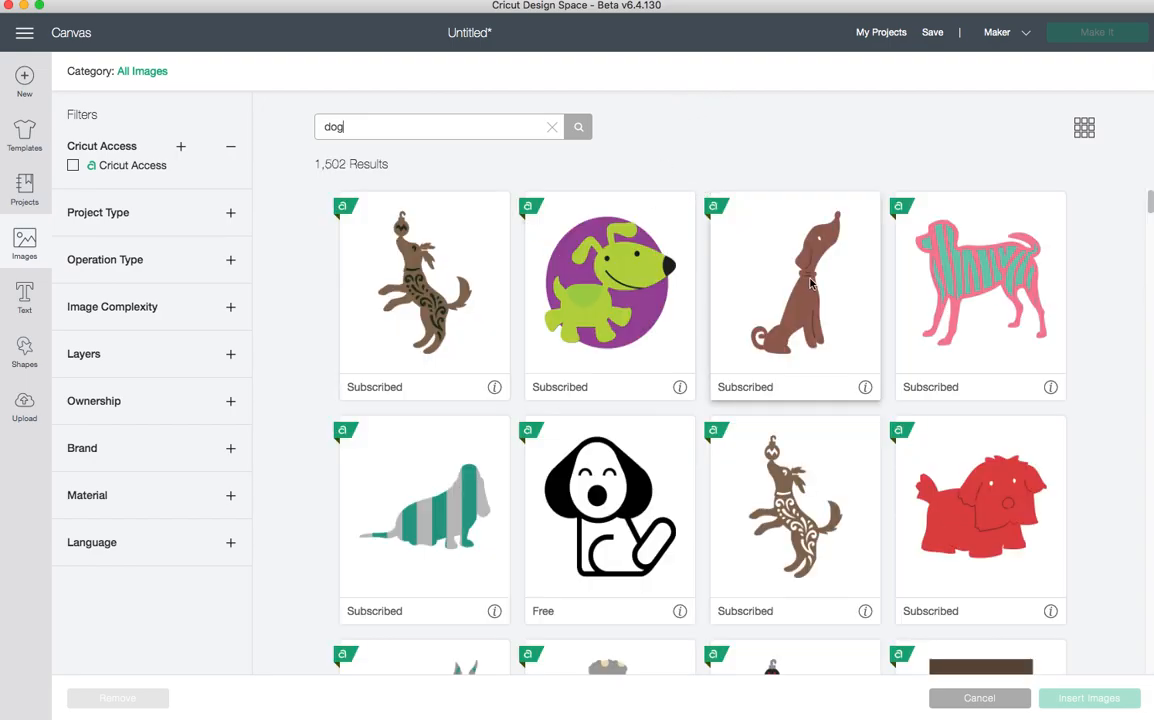
scroll(620, 339, "down", 2)
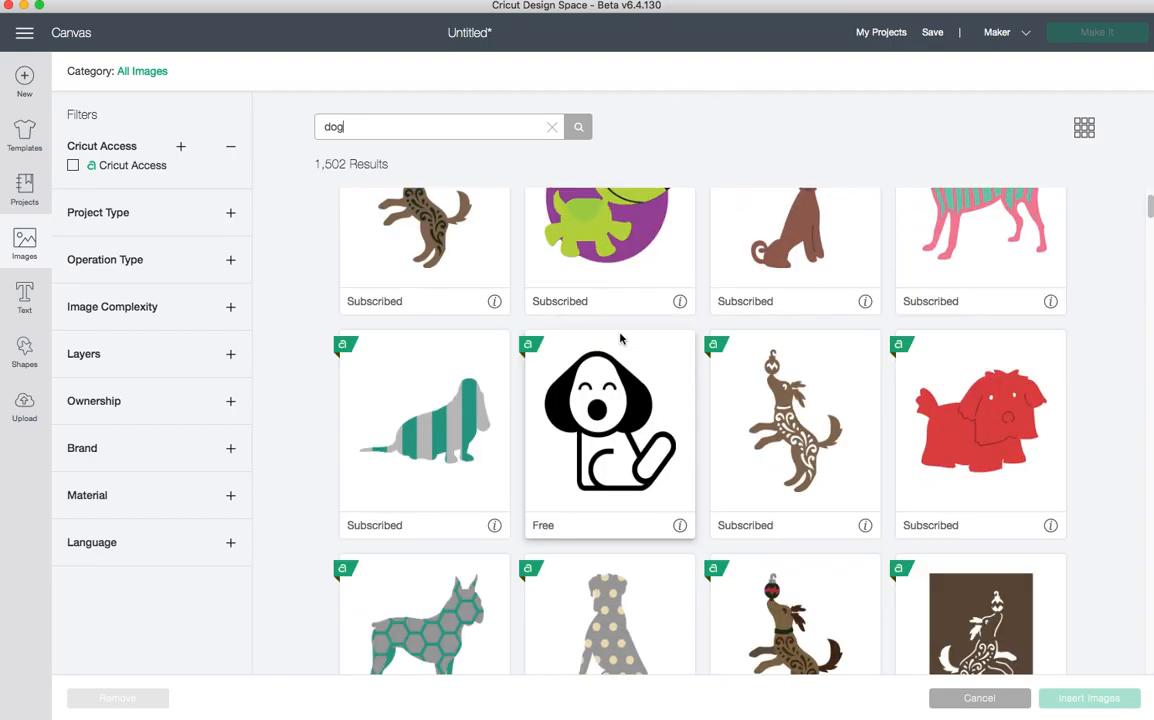
- Insert the free blue dog, the brown spotted dog and the striped dachshund from the image library onto the canvas
scroll(620, 339, "down", 4)
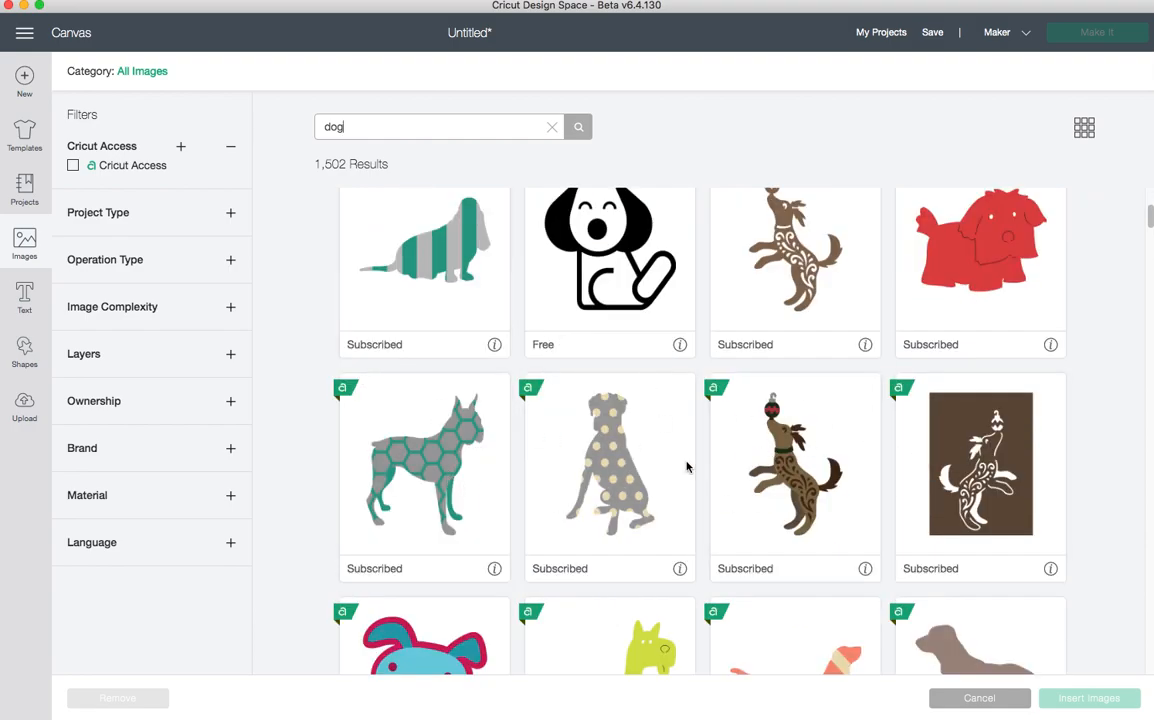
scroll(687, 466, "down", 8)
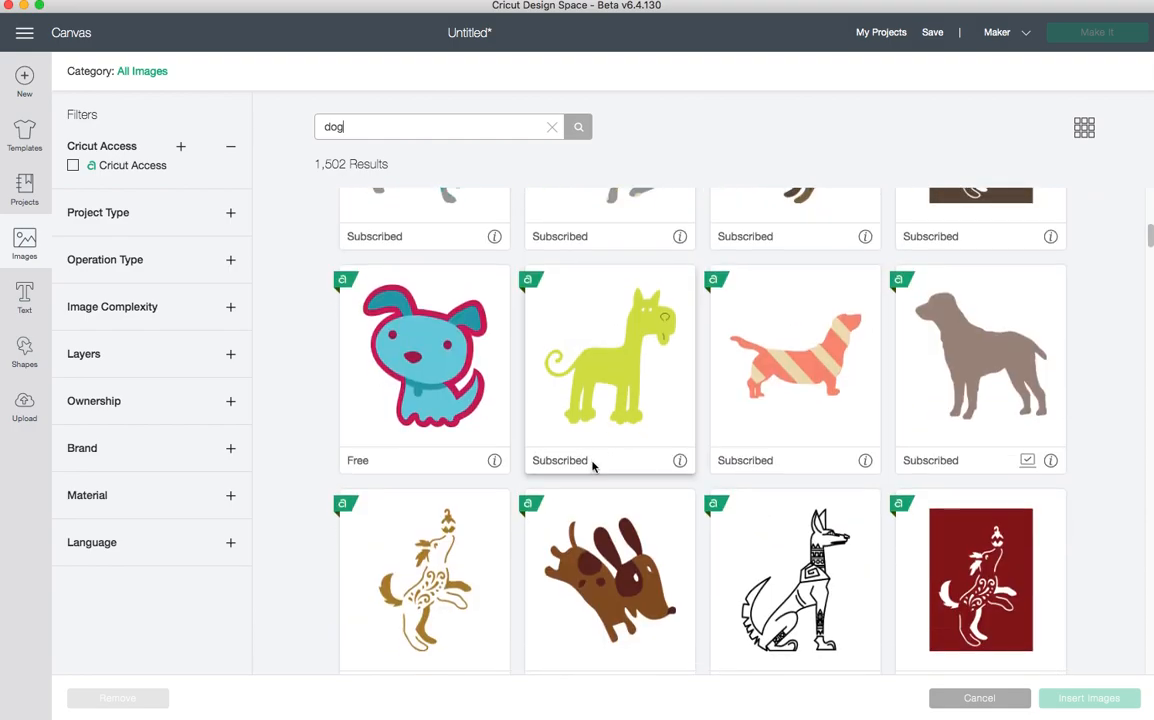
left_click(405, 378)
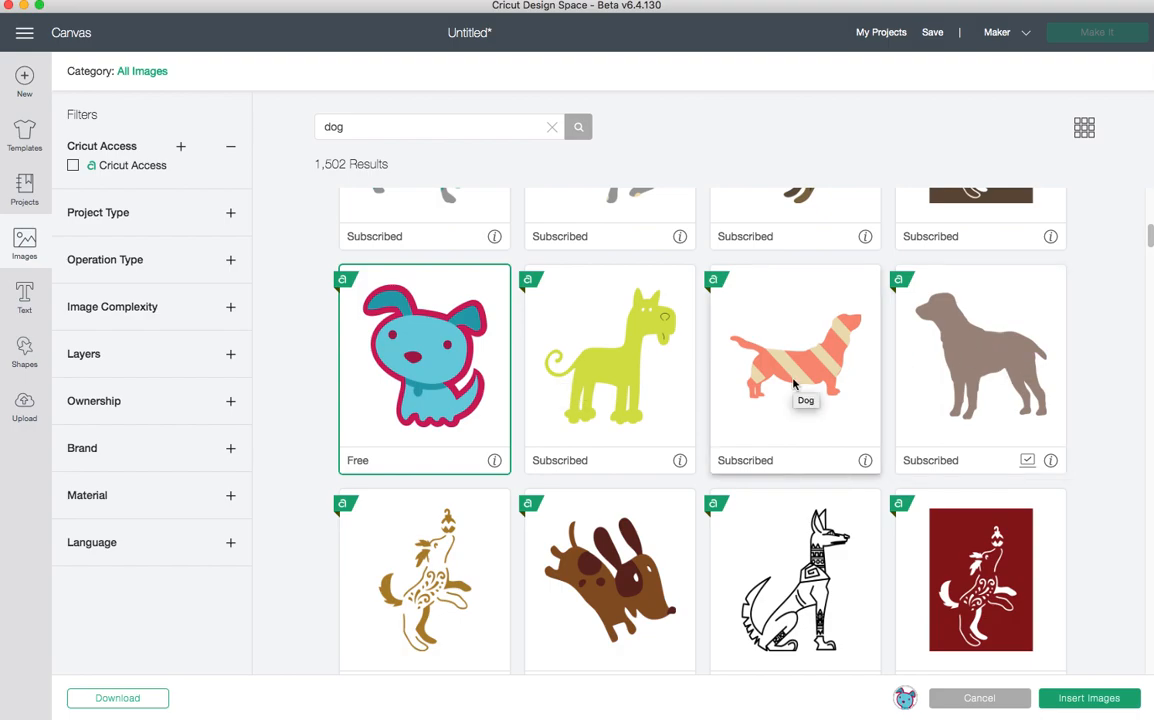
left_click(630, 540)
left_click(758, 372)
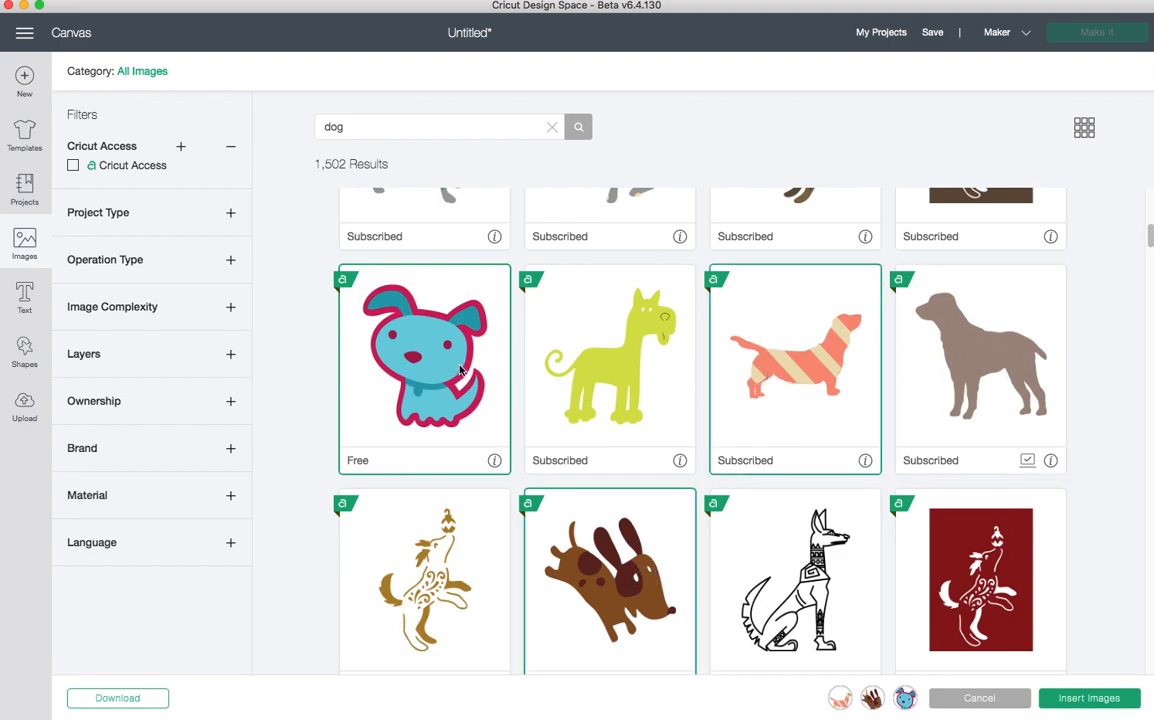
mouse_move(873, 702)
left_click(1086, 698)
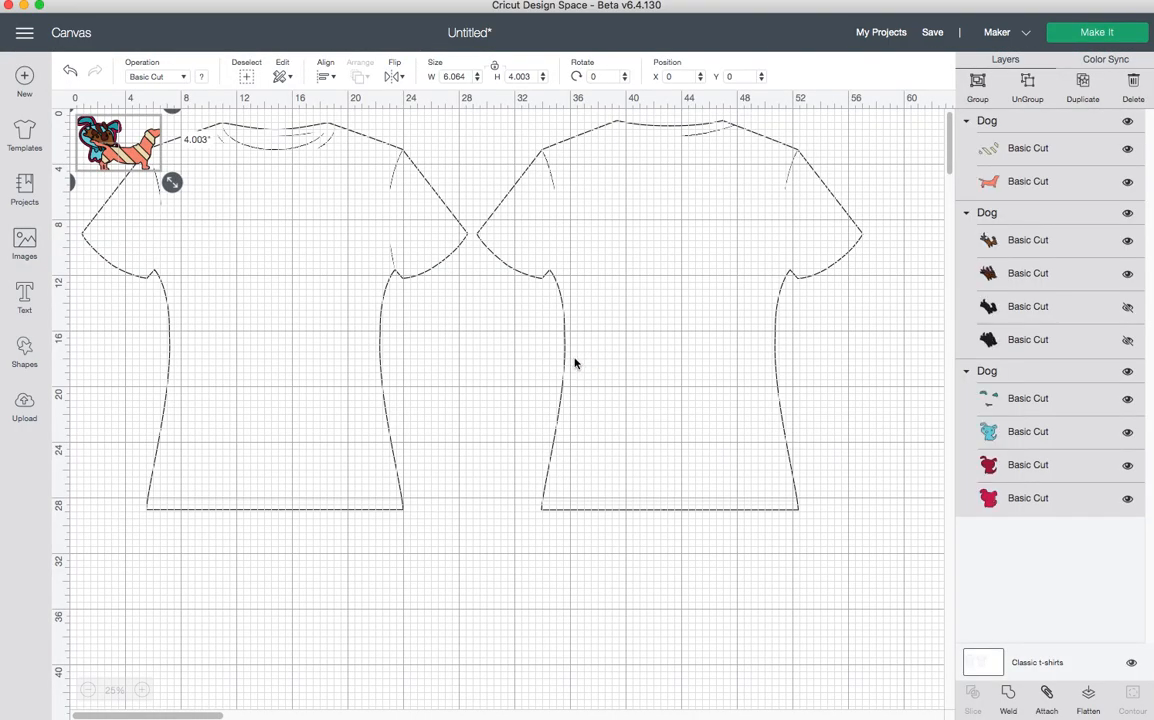
- Separate the striped dachshund from the other dogs, then enlarge it to about 15.9 × 9.4 in with a slight counterclockwise tilt
left_click_drag(115, 152, 440, 318)
left_click(349, 283)
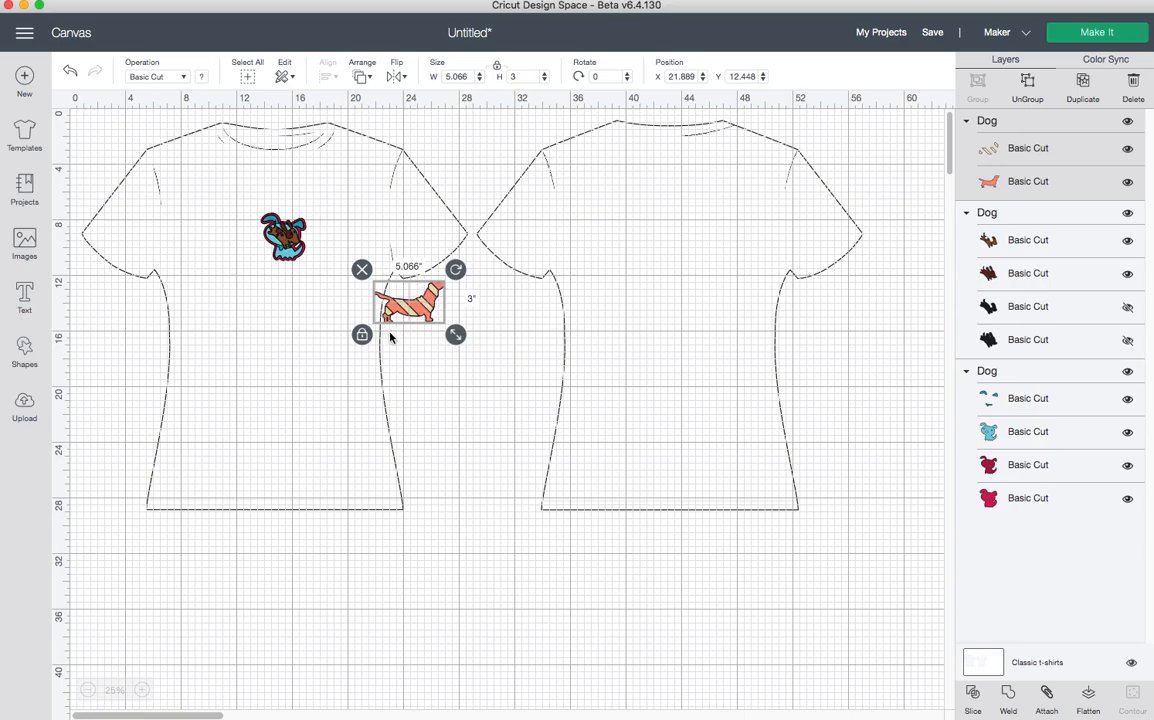
left_click_drag(455, 335, 538, 416)
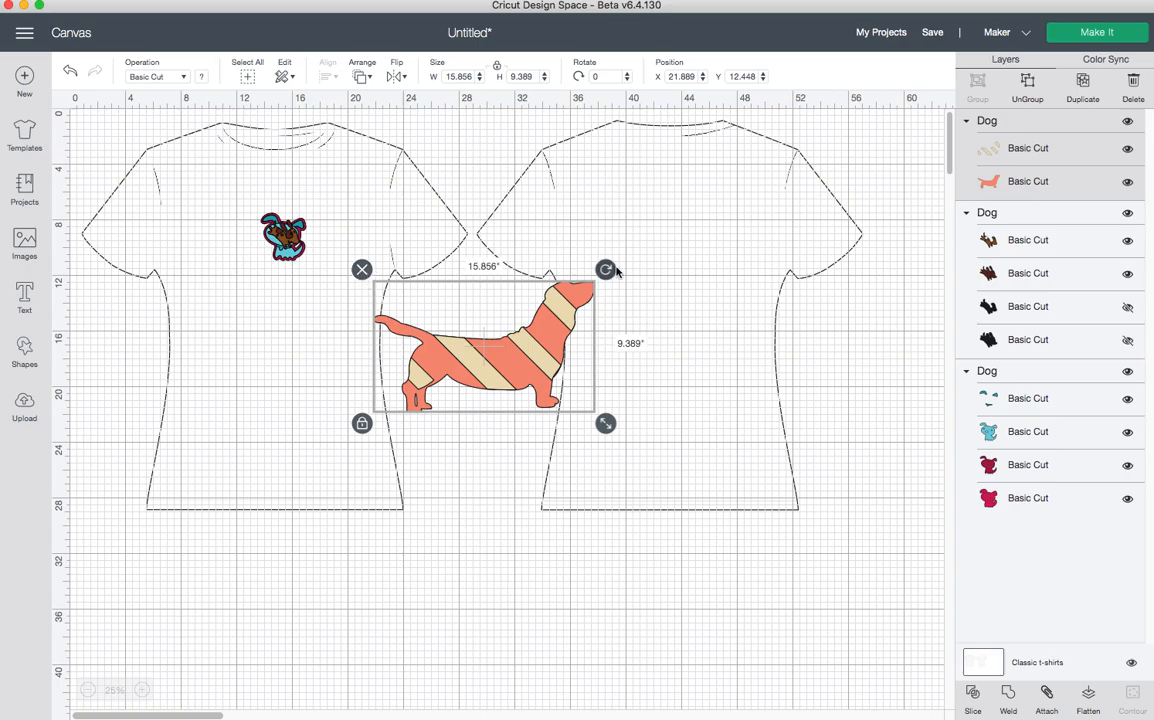
mouse_move(608, 272)
left_mouse_down()
mouse_move(636, 324)
mouse_move(600, 437)
mouse_move(613, 442)
mouse_move(605, 262)
mouse_move(636, 402)
mouse_move(461, 495)
mouse_move(344, 420)
mouse_move(623, 458)
mouse_move(641, 291)
mouse_move(608, 265)
left_mouse_up()
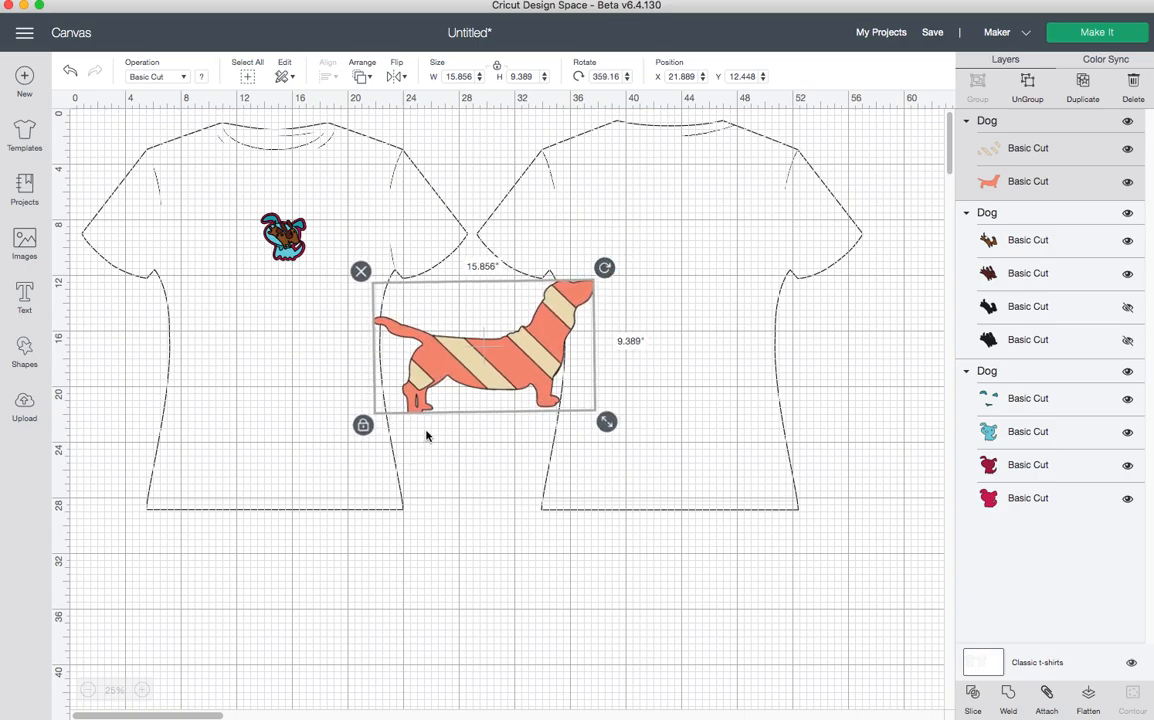
- Resize the dachshund with unlocked proportions to about 13.8 × 9.4 in, relock them and move it toward the back t-shirt
left_click(362, 425)
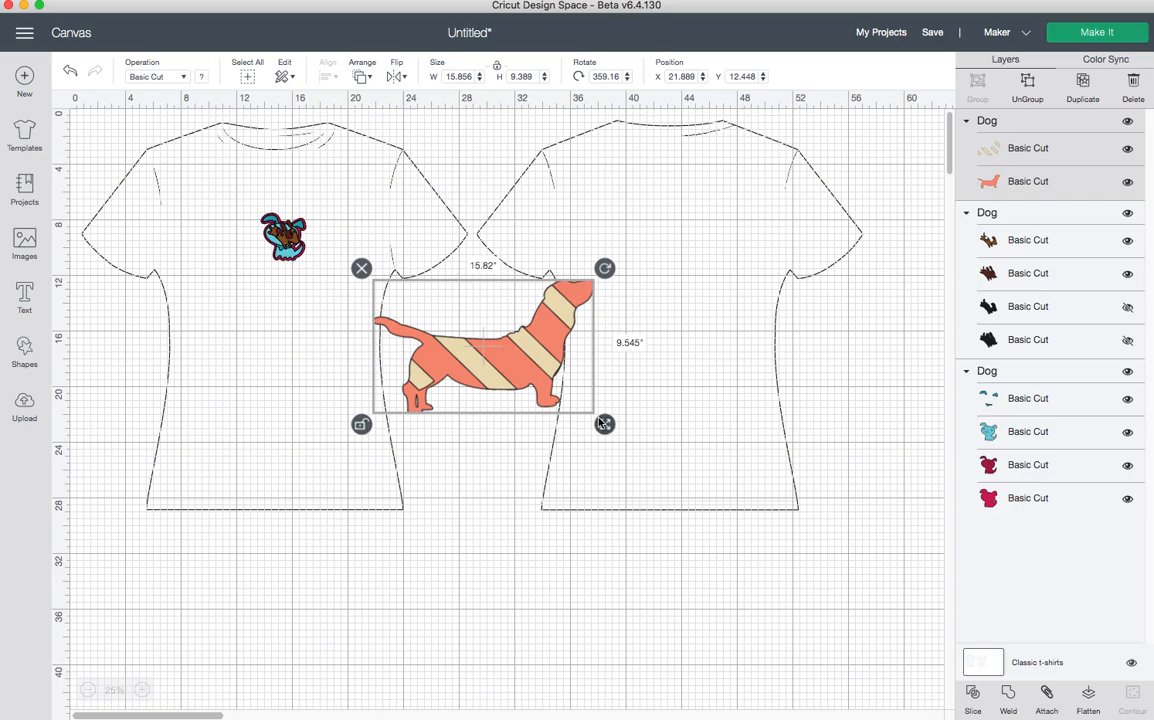
left_click_drag(605, 424, 208, 429)
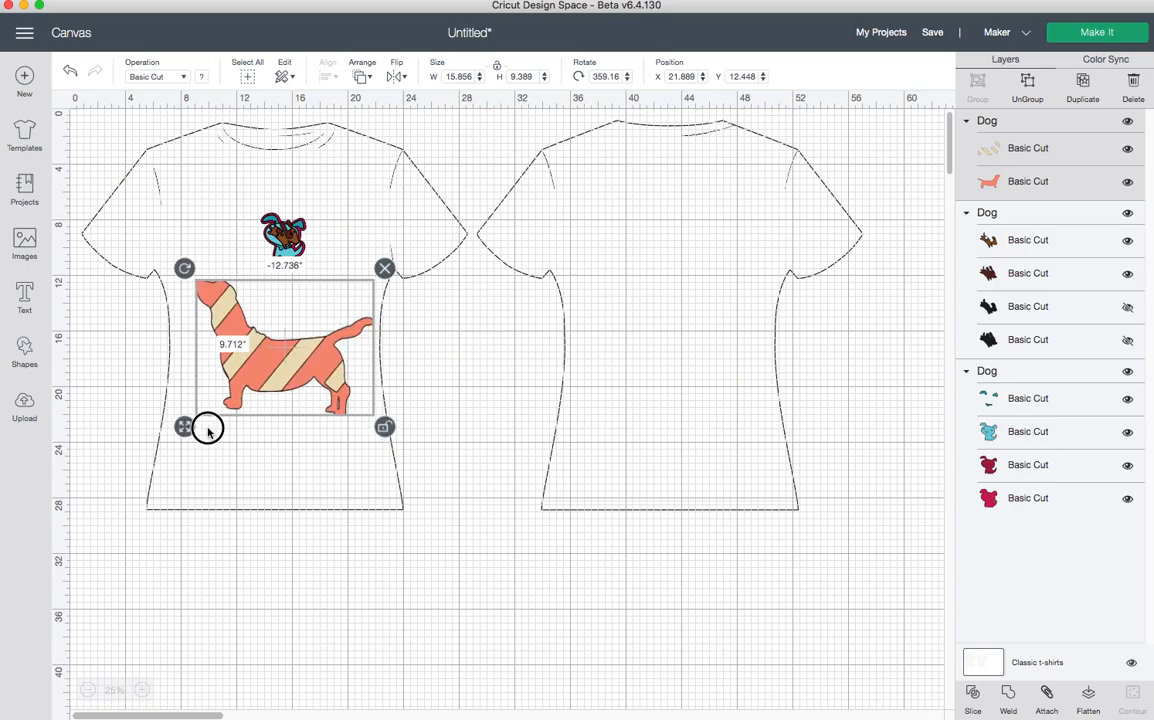
left_click_drag(208, 430, 576, 424)
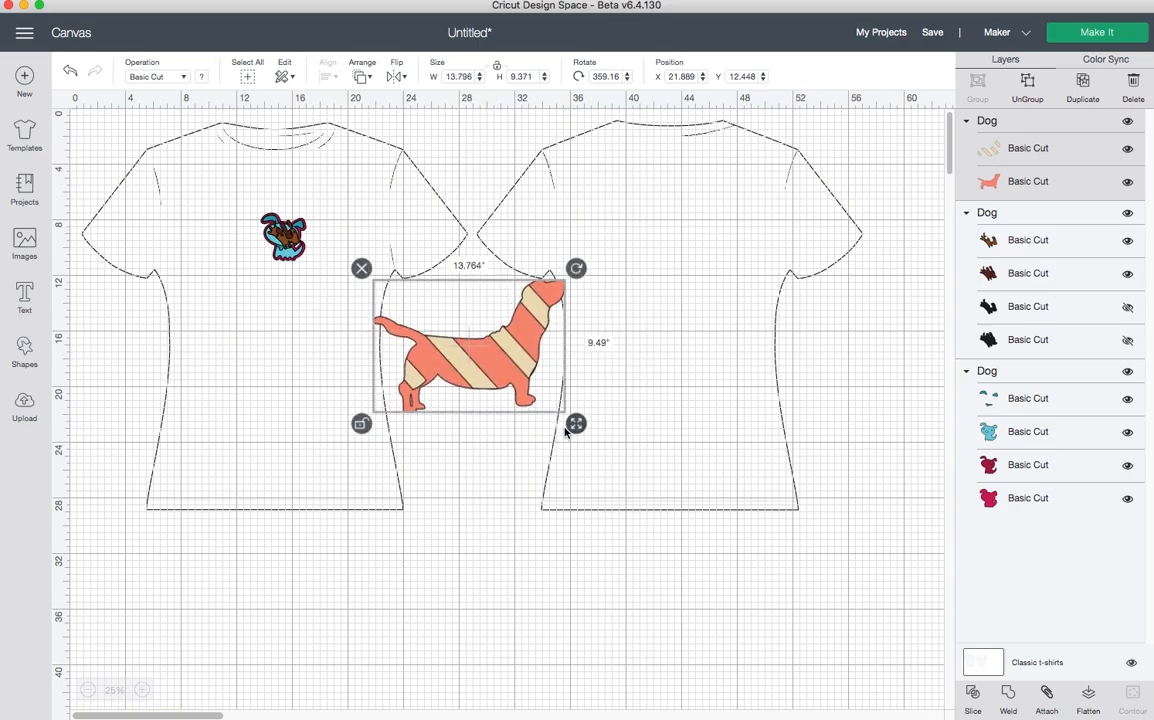
left_click(361, 427)
left_click_drag(522, 389, 618, 383)
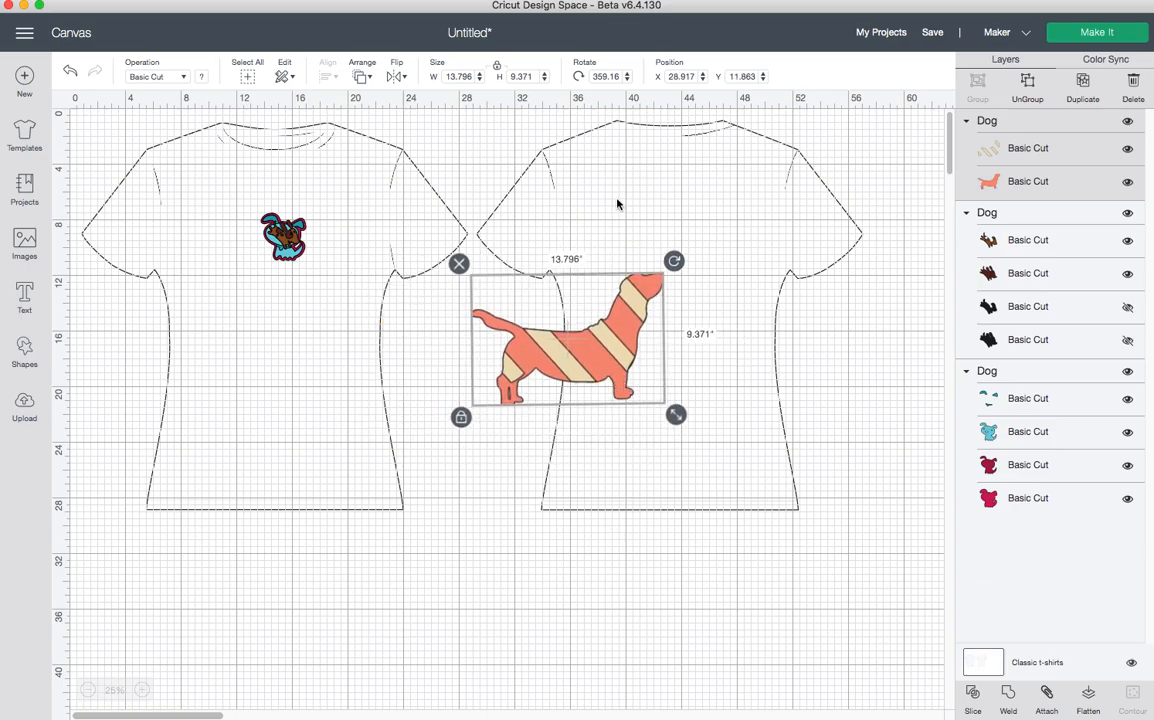
- Move the brown dog off the blue one, enlarge it on the front t-shirt and set its width to 10 in
left_click_drag(277, 248, 449, 480)
left_click_drag(398, 408, 317, 370)
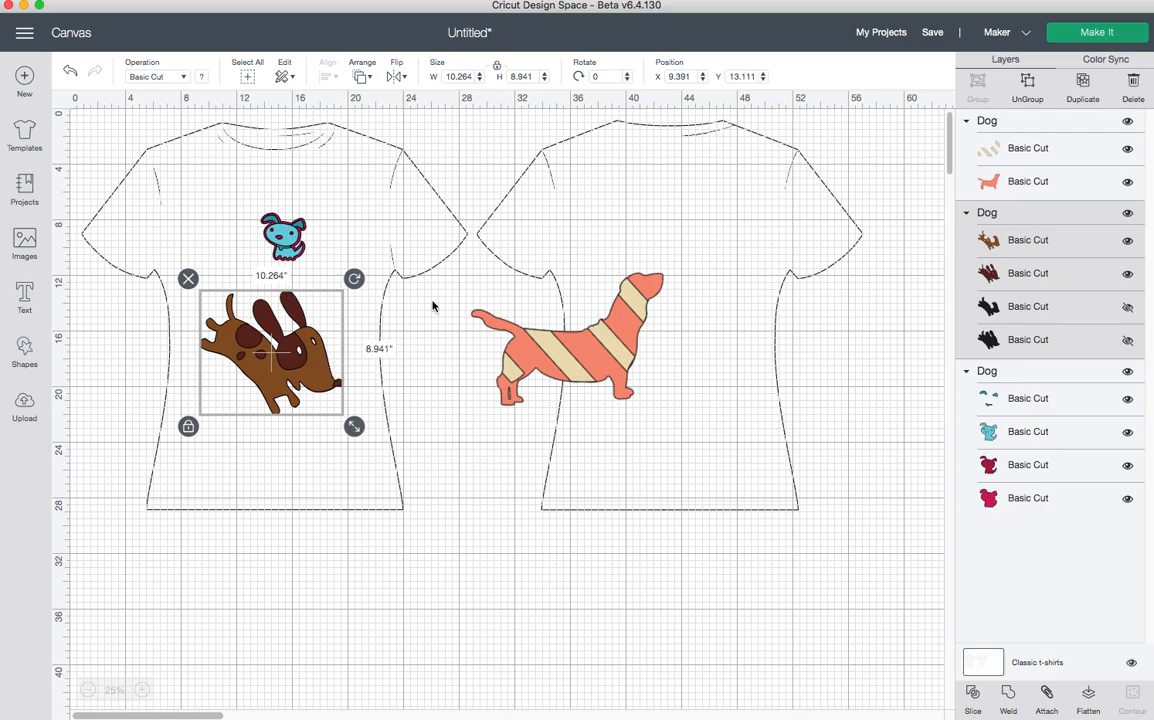
left_click(472, 76)
key("BackSpace")
key("Tab")
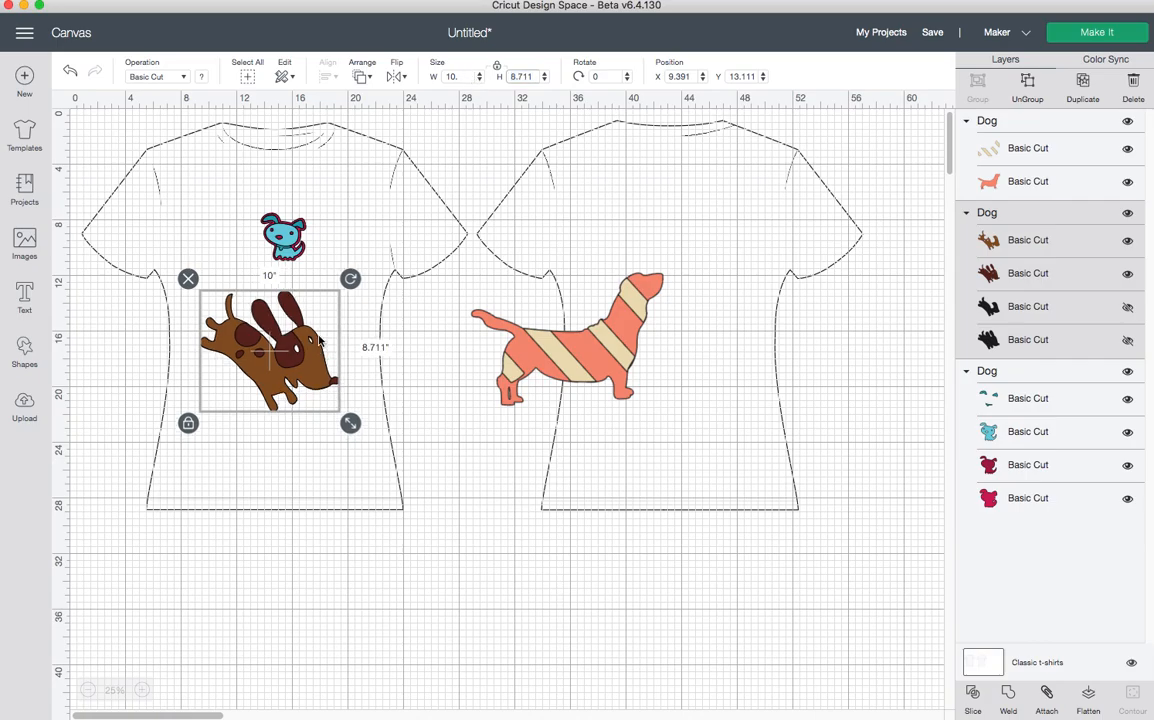
- Move the blue dog beside the dachshund's tail and place the brown dog on the front t-shirt's chest
left_click_drag(311, 350, 306, 346)
left_click_drag(283, 237, 466, 288)
left_click_drag(293, 376, 298, 282)
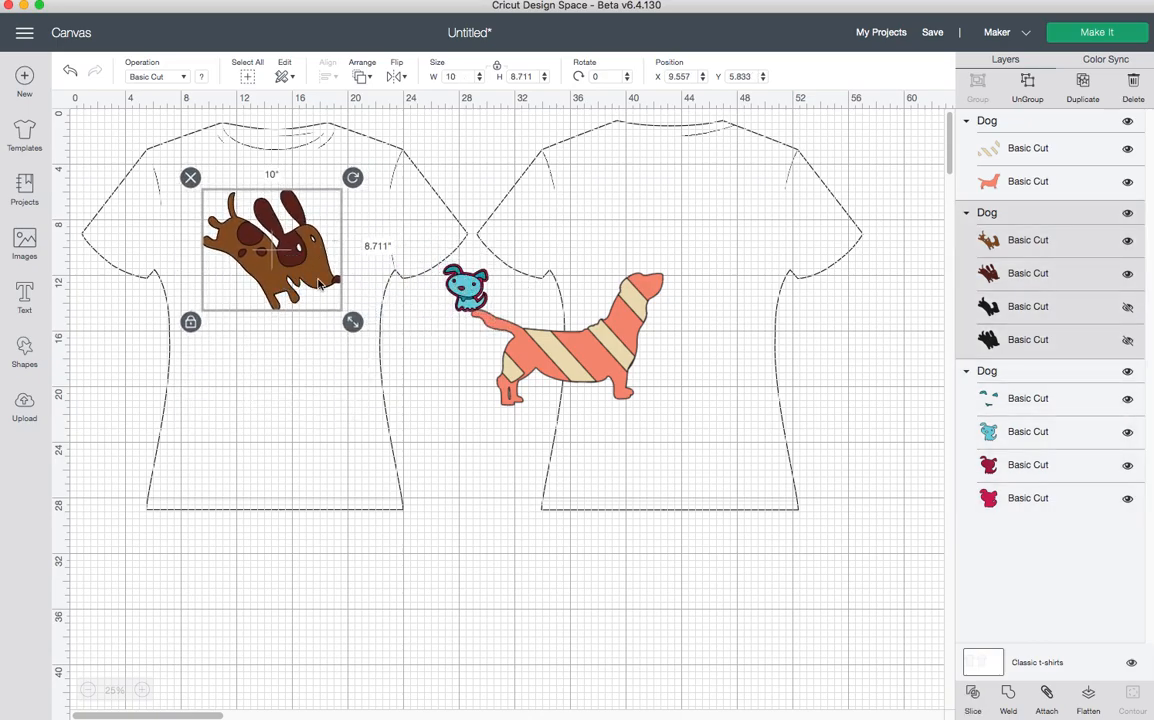
- Enlarge the blue dog to about 11.1 × 11.7 in and place it on the lower part of the front t-shirt
left_click(469, 296)
left_click_drag(458, 290, 512, 501)
left_click_drag(461, 460, 397, 468)
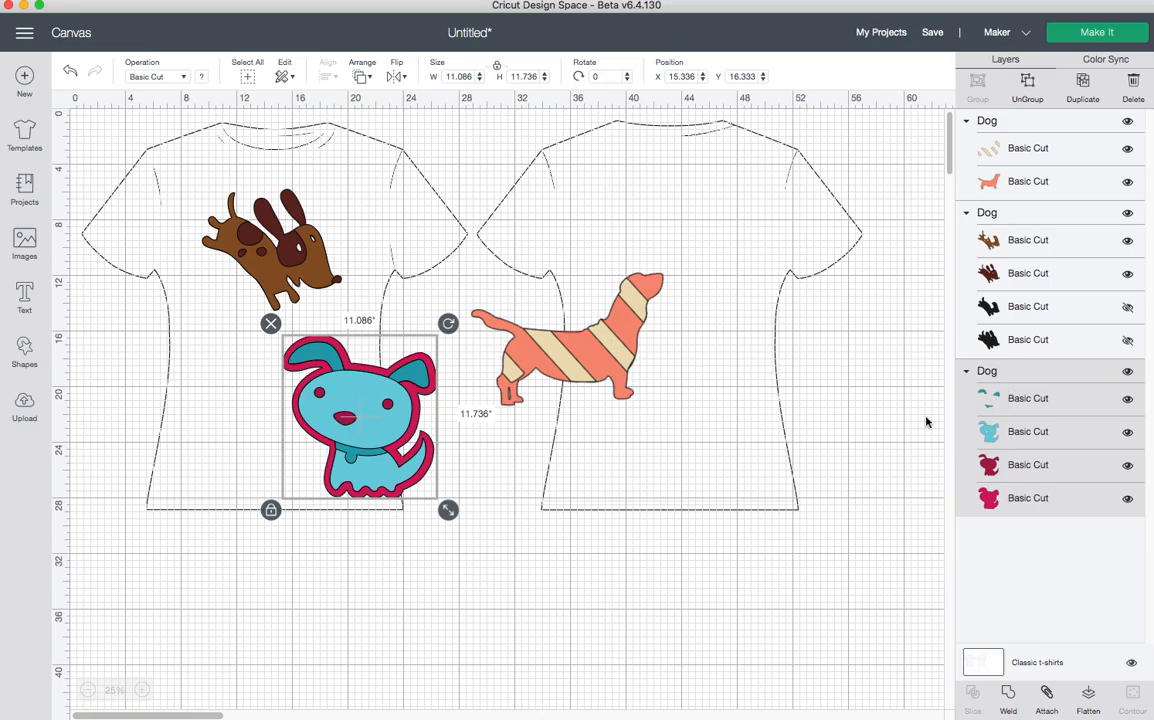
- Delete the brown dog and the striped dachshund from the canvas
left_click(288, 265)
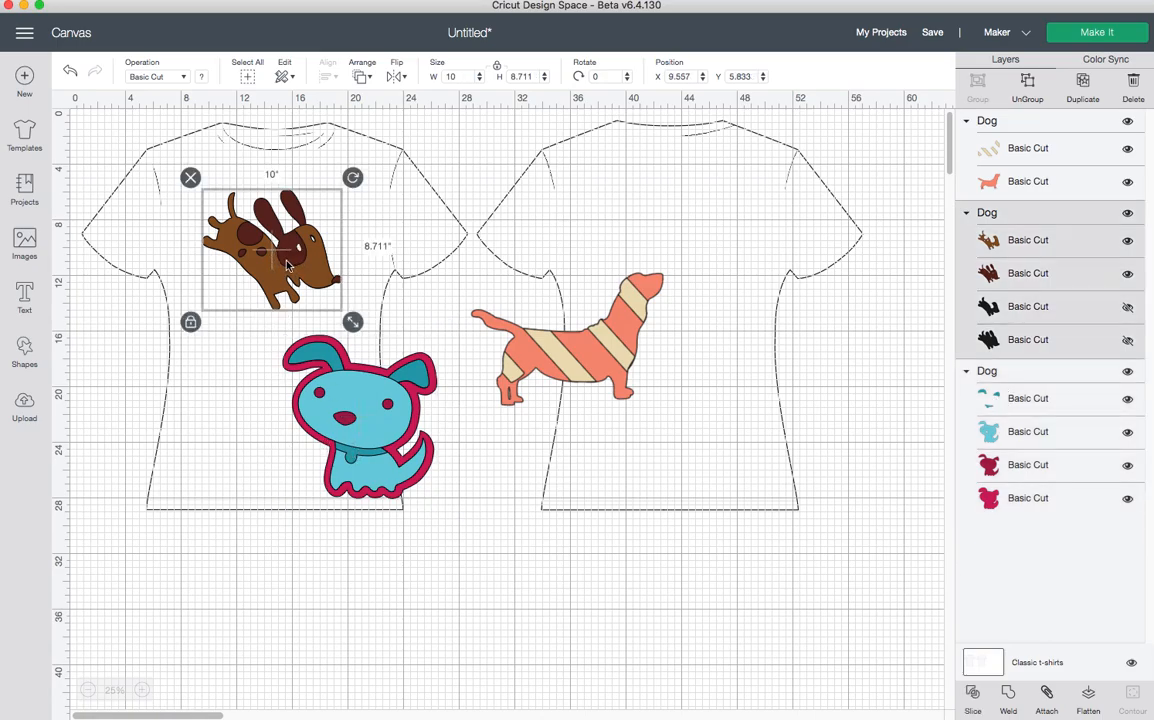
left_click(189, 173)
left_click(546, 335)
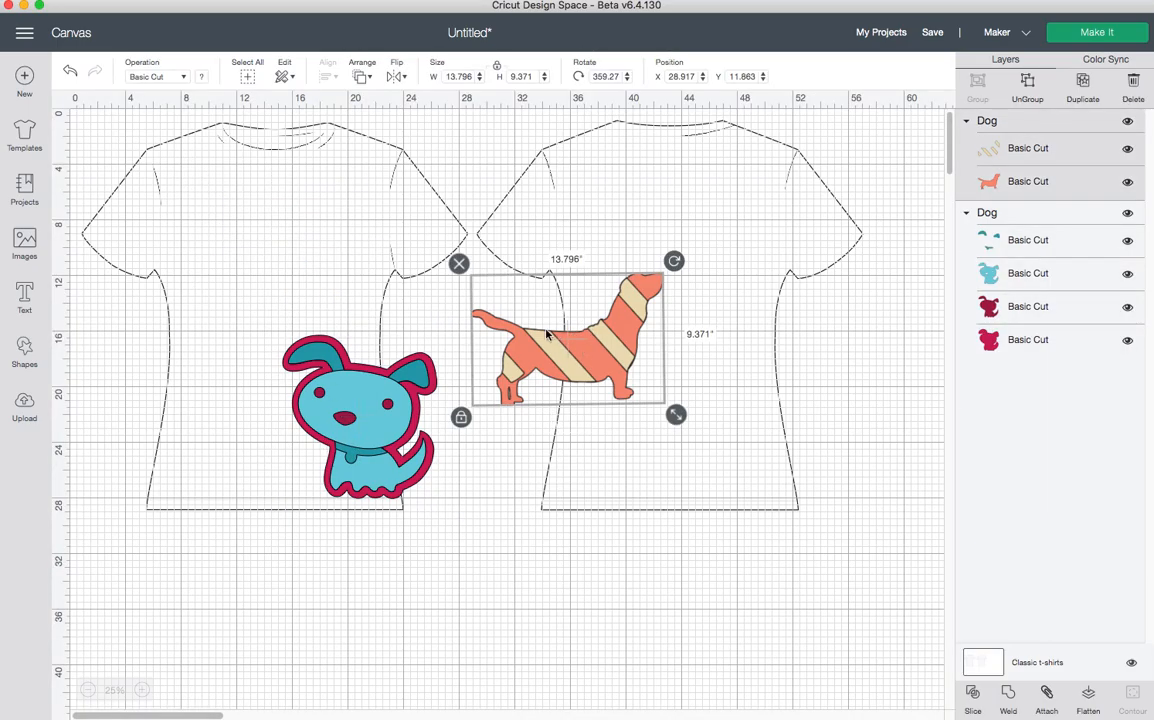
left_click(458, 263)
- Move the blue dog onto the back t-shirt and enlarge it to about 15.7 × 16.6 in
left_click_drag(365, 463, 674, 319)
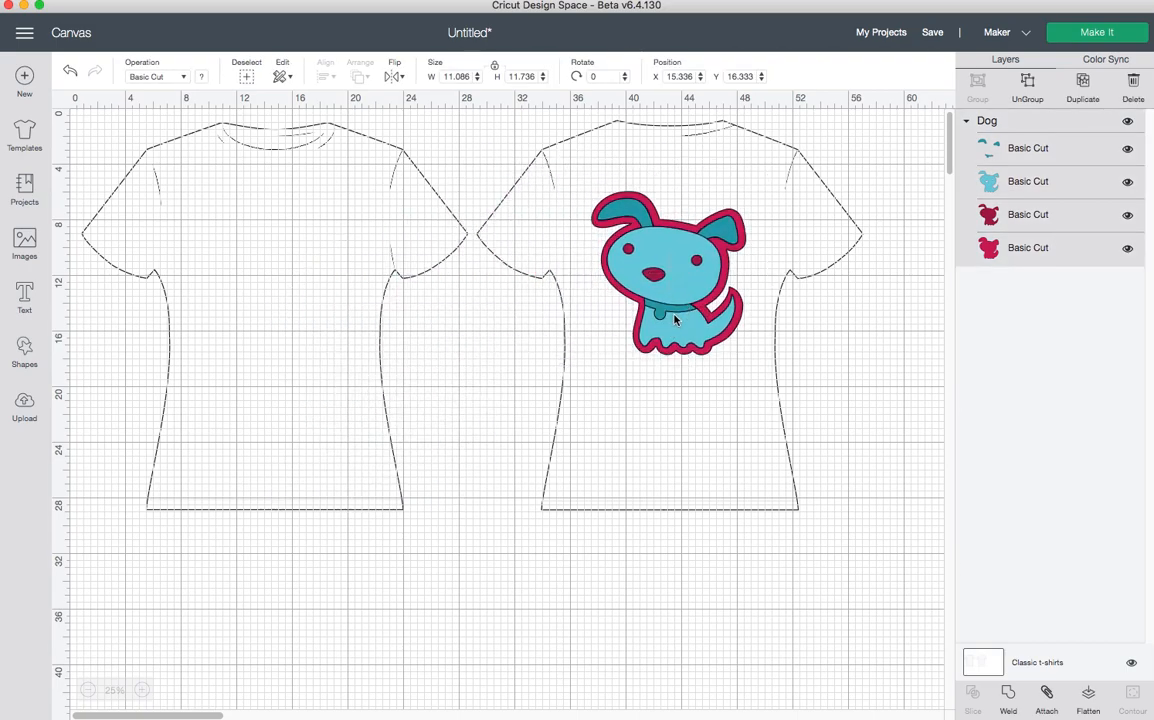
left_click_drag(756, 366, 676, 356)
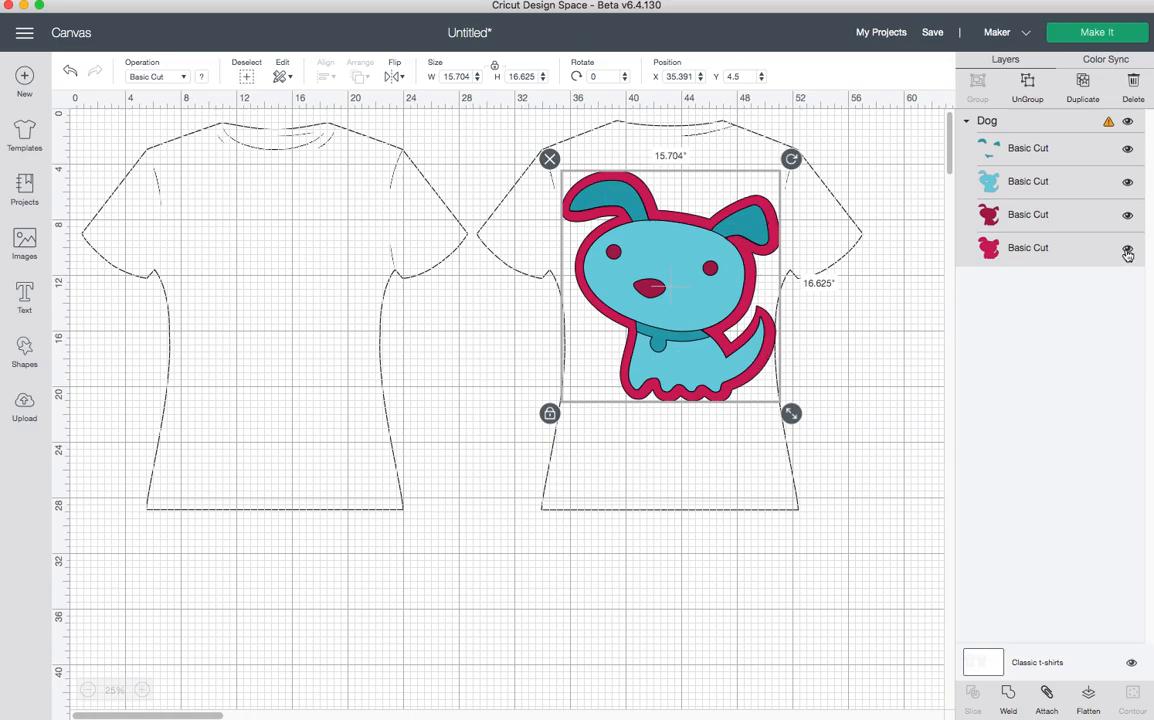
- Toggle the visibility of the blue dog's teal, light blue and dark red layers to examine what each contains
left_click(1127, 150)
left_click(1127, 151)
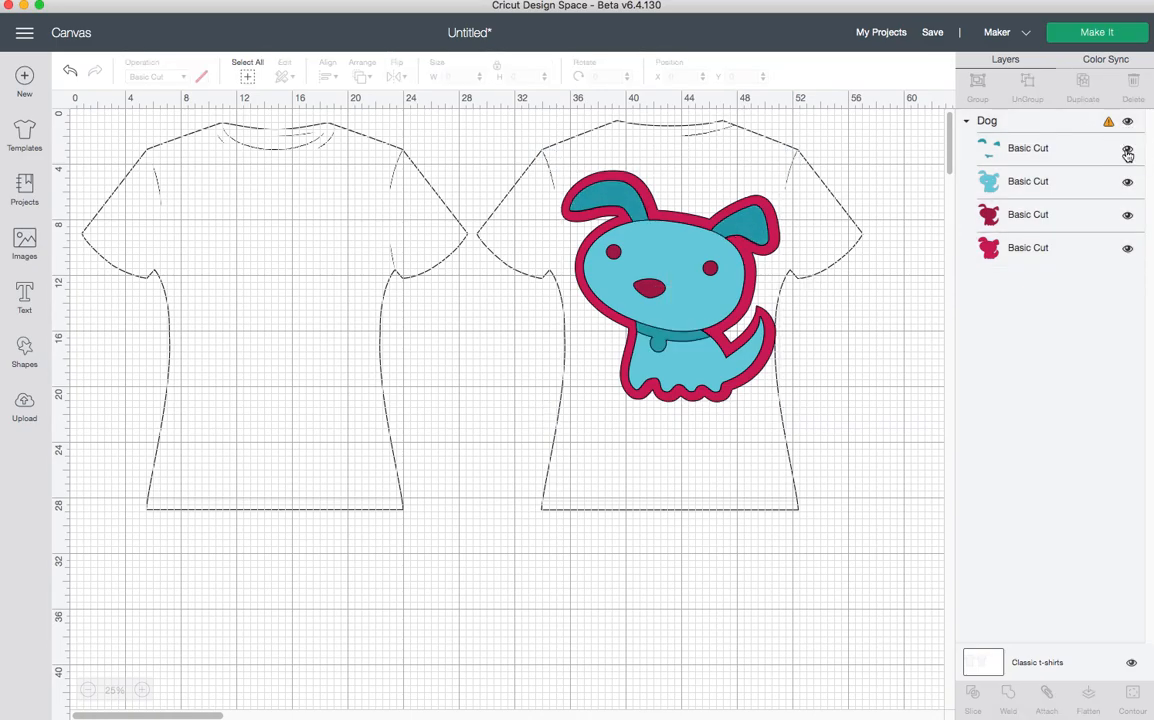
left_click(1127, 151)
left_click(1127, 151)
left_click(1128, 184)
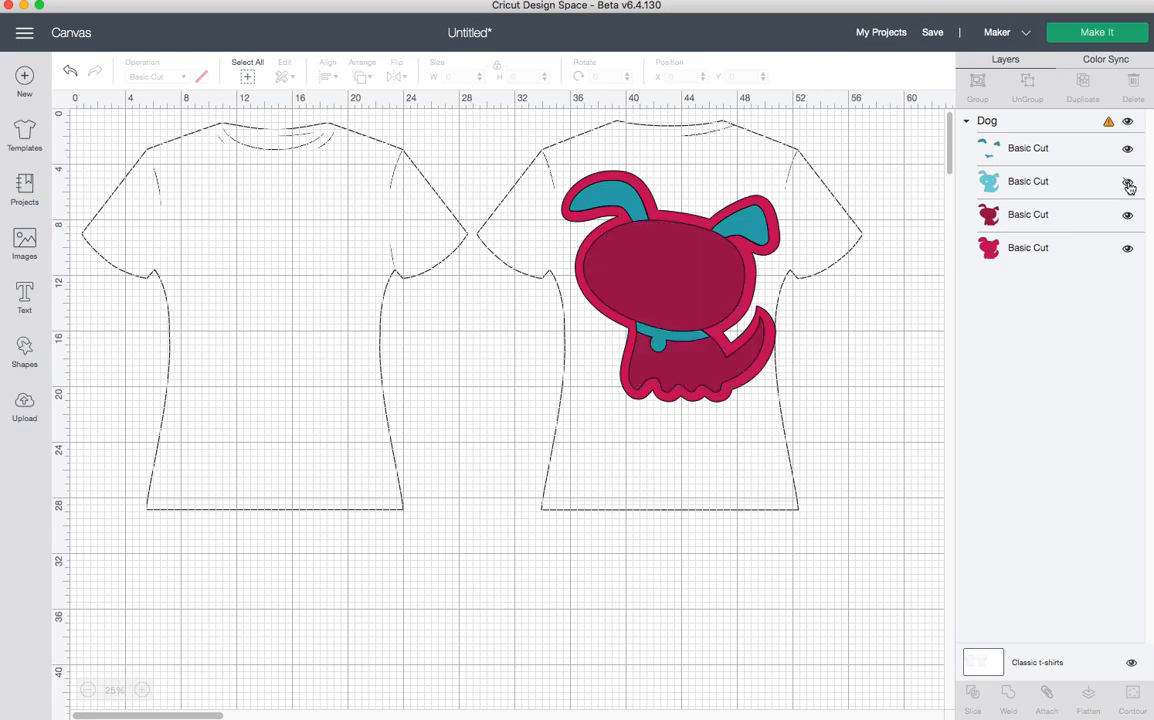
left_click(1128, 184)
left_click(1128, 218)
left_click(1128, 218)
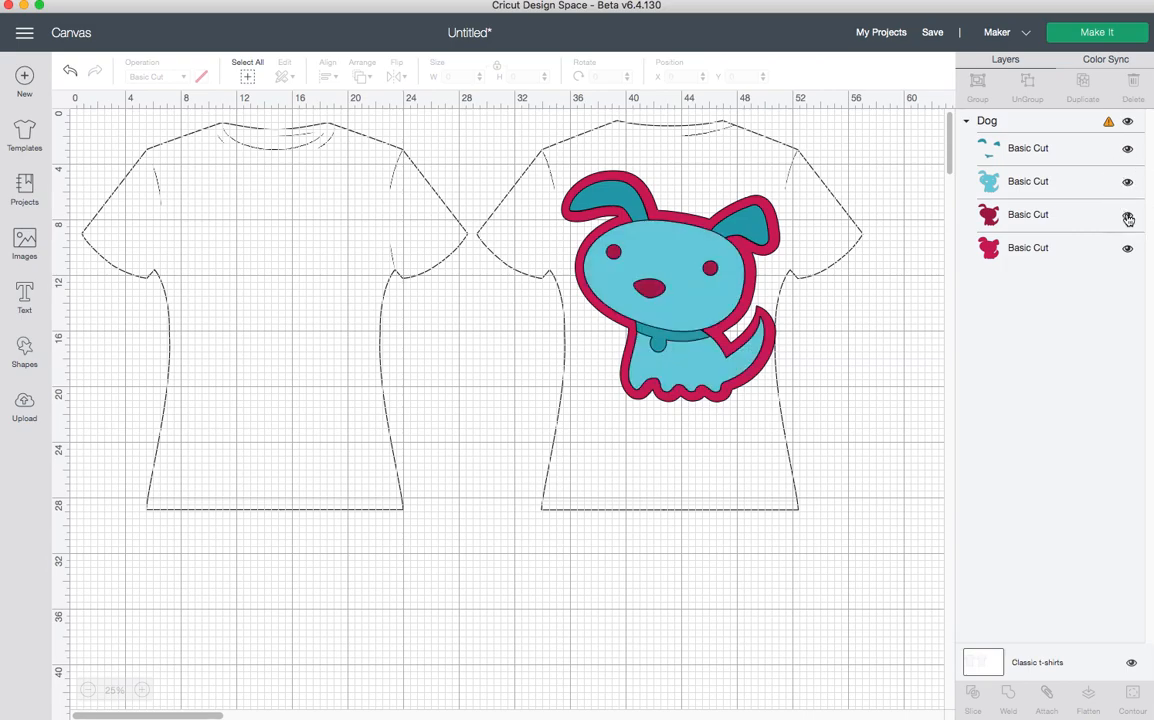
- Hide the dog's bright pink outline layer and move the dog higher on the back t-shirt
left_click(1128, 251)
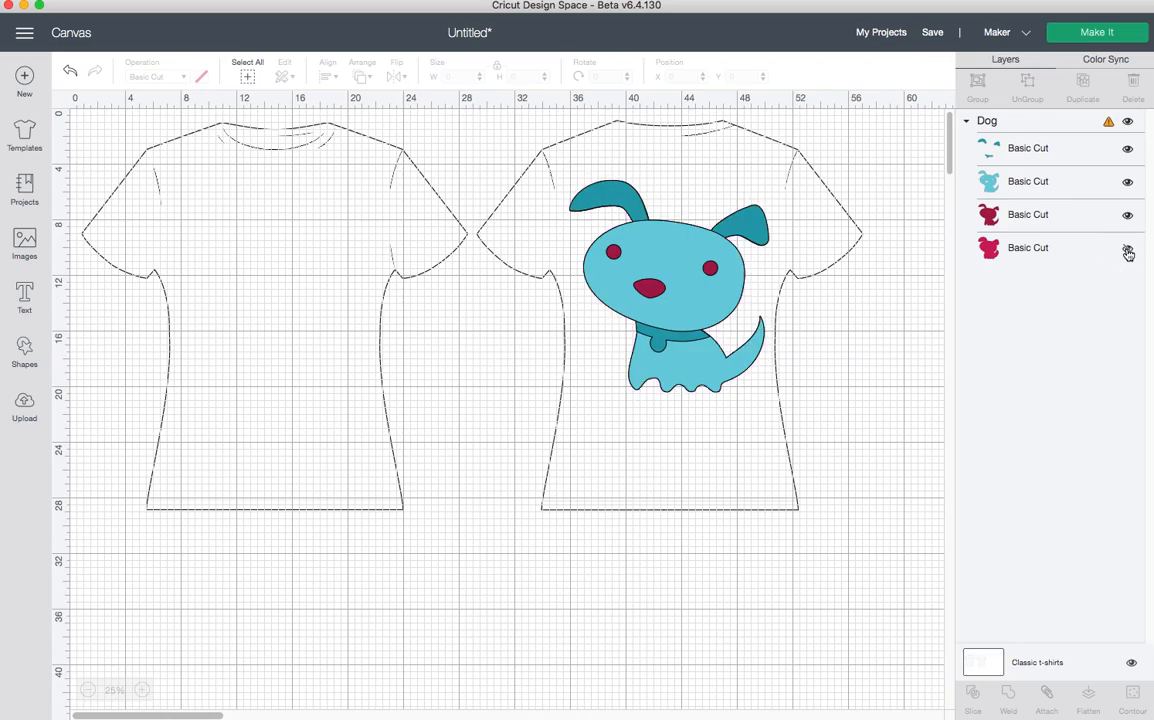
left_click(1128, 251)
left_click(1128, 251)
left_click_drag(695, 342, 697, 312)
left_click(1127, 248)
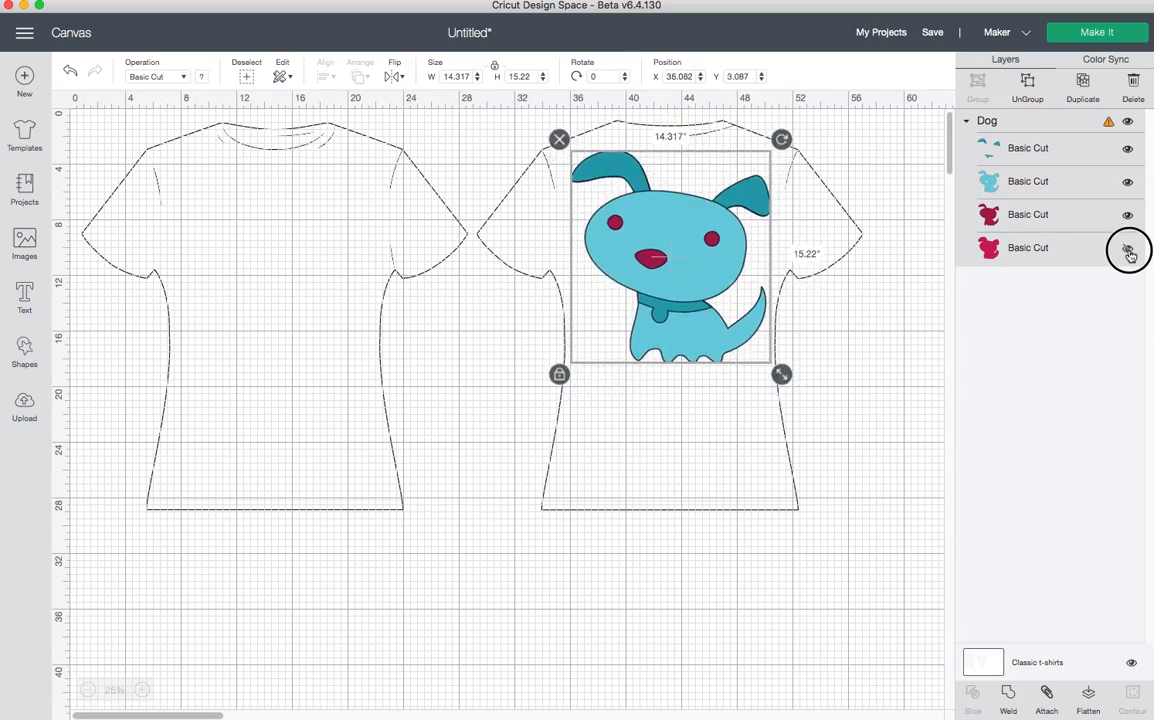
left_click(1127, 248)
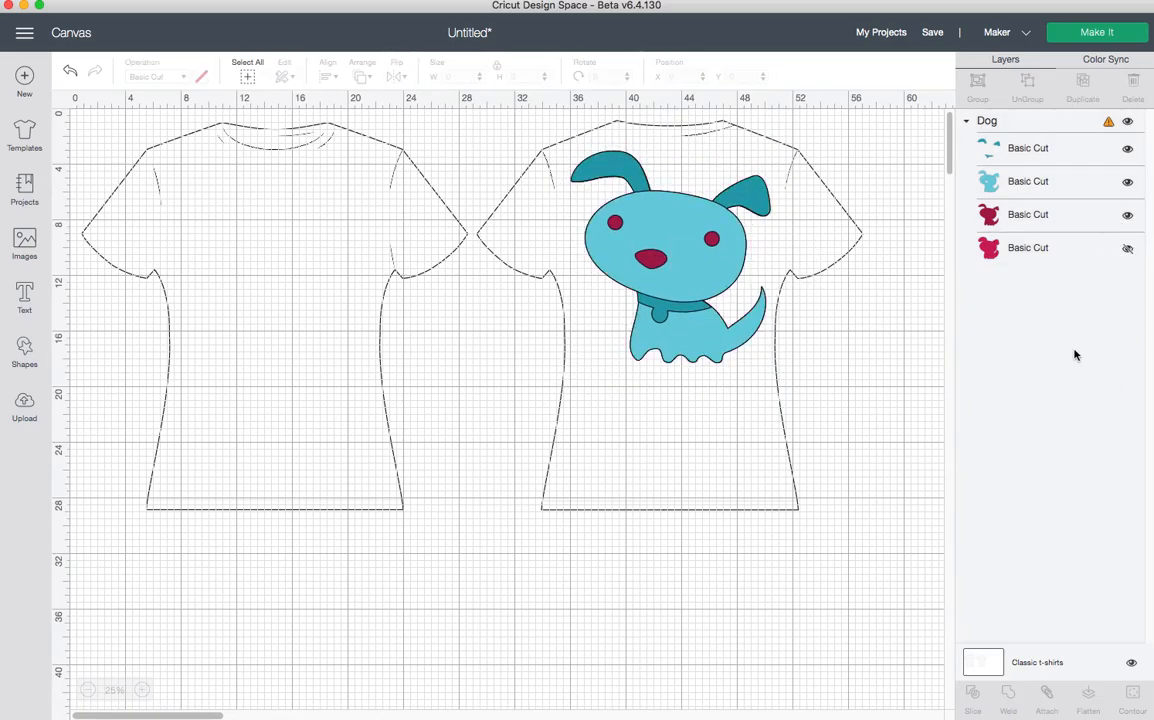
- Check the dog's size warning and shrink the image to about 10.3 × 11 in, repositioning it on the back t-shirt
left_click(1110, 126)
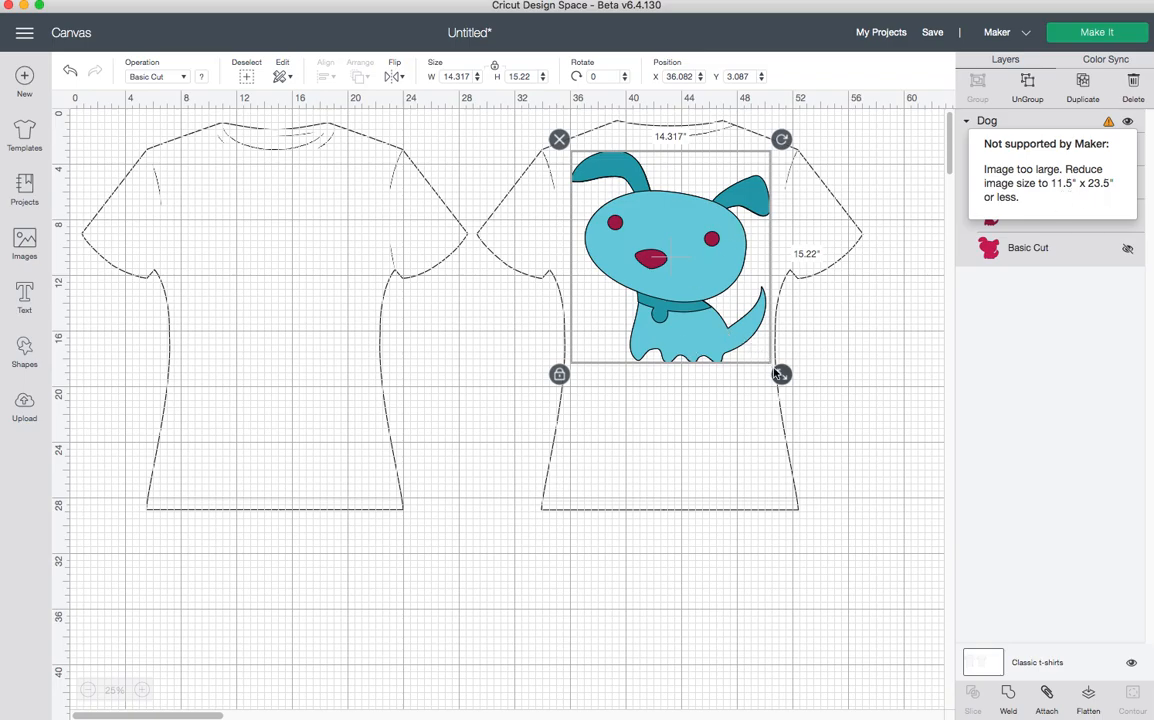
left_click_drag(780, 376, 745, 350)
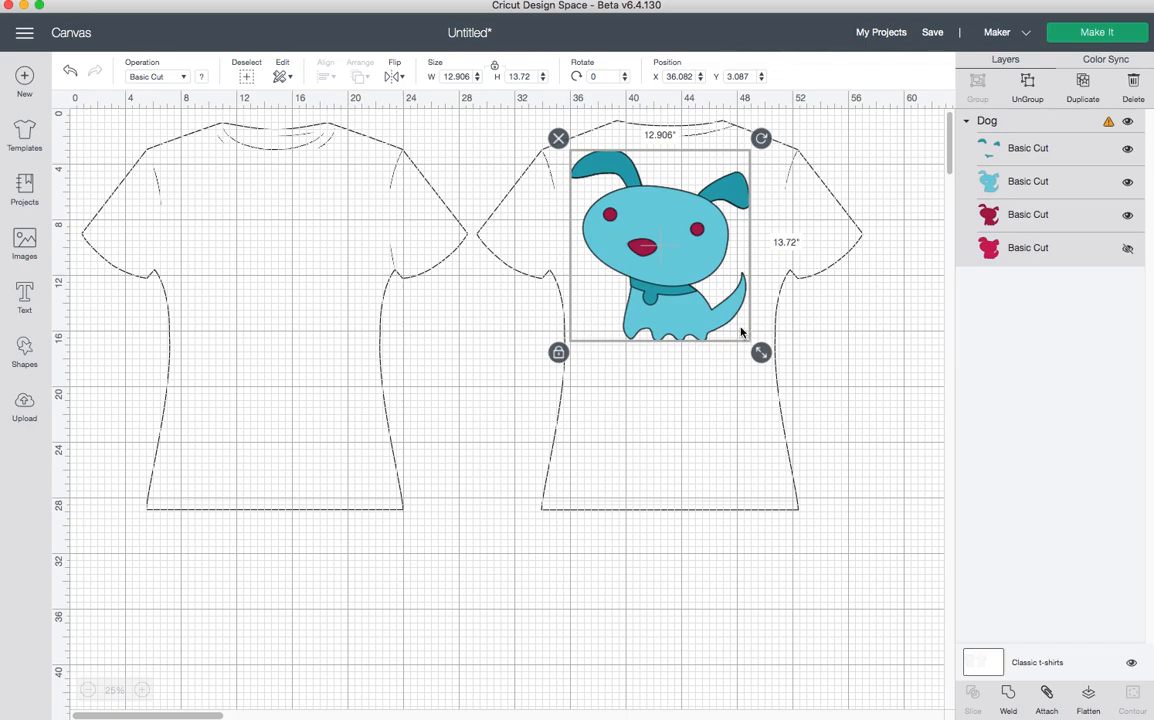
left_click_drag(761, 352, 743, 339)
left_click_drag(731, 320, 735, 322)
left_click_drag(635, 257, 703, 252)
left_click_drag(758, 344, 742, 329)
left_click_drag(669, 261, 677, 282)
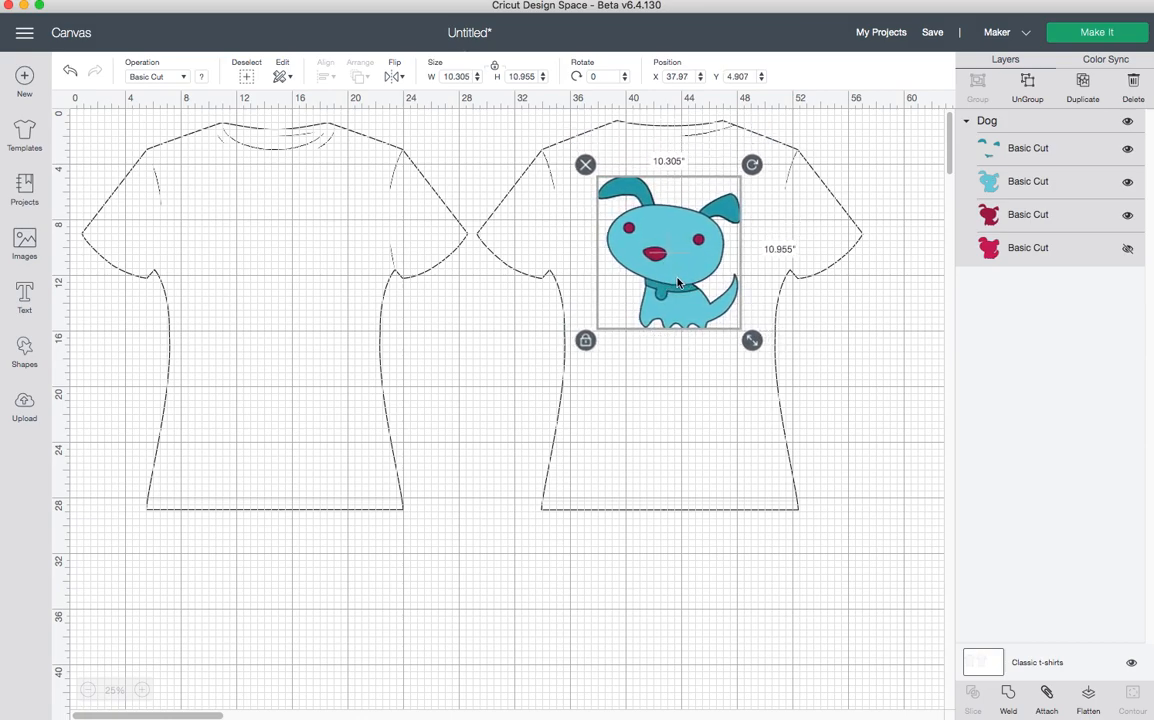
left_click(810, 359)
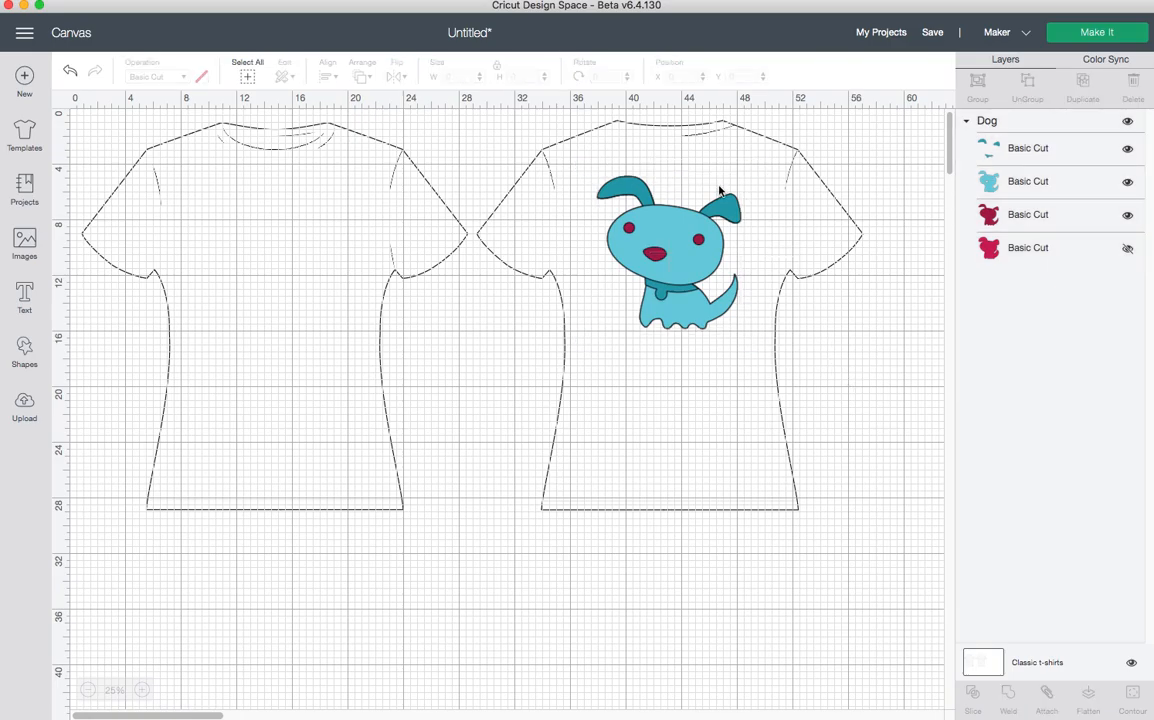
- Move the blue dog onto the chest of the front t-shirt
left_click_drag(687, 270, 281, 279)
left_click(475, 388)
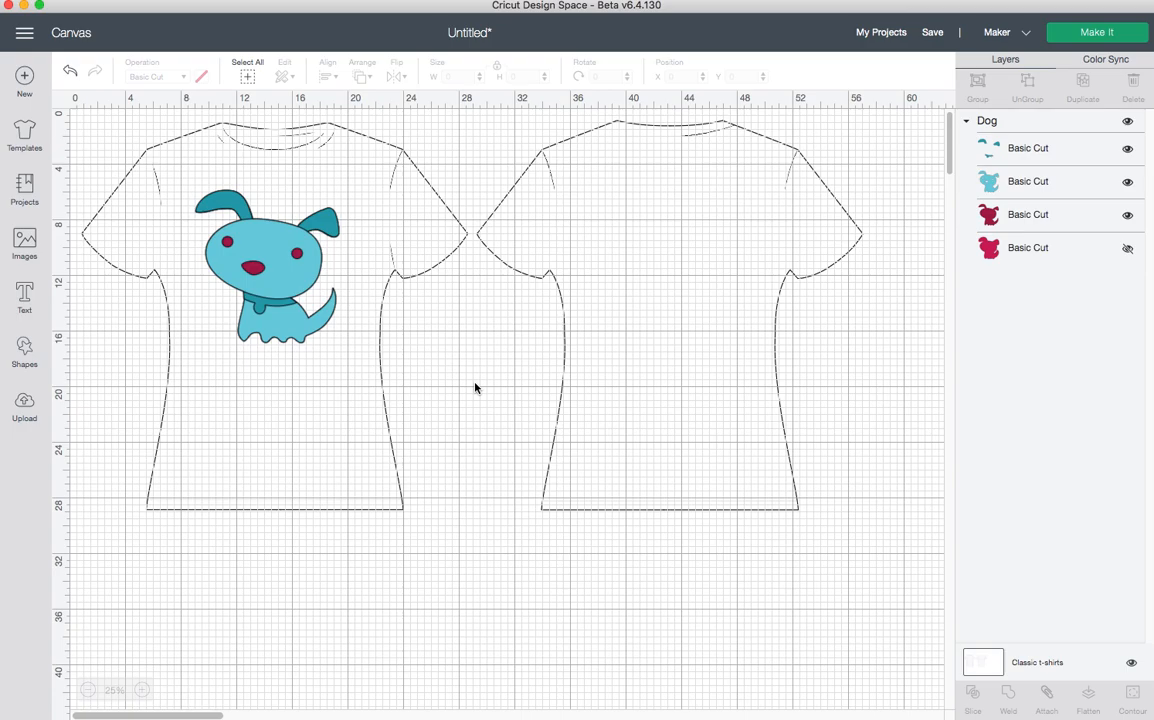
left_click(302, 307)
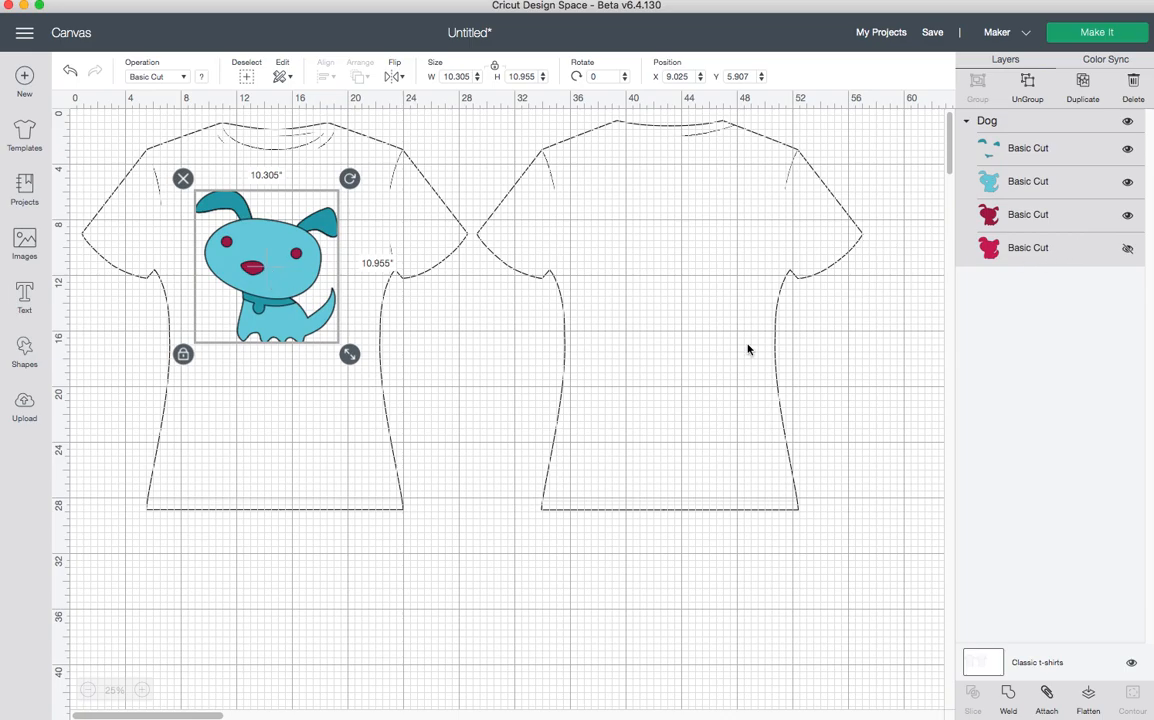
left_click(410, 348)
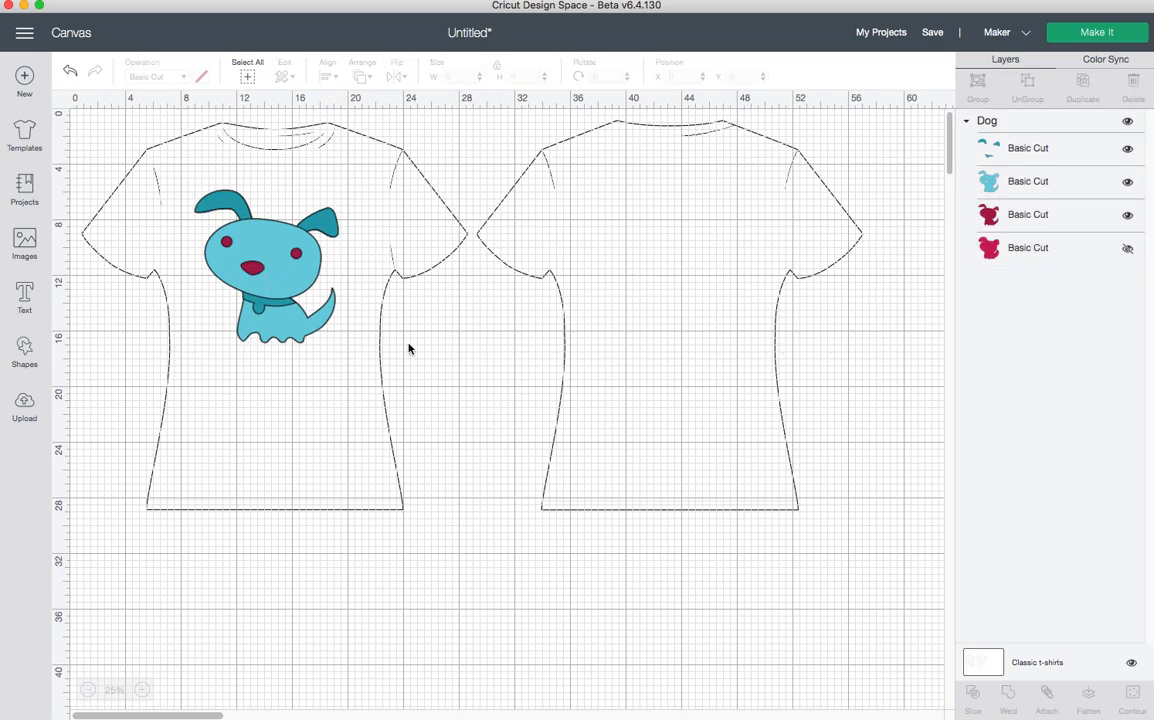
- Recolor the dog's dark red eyes-and-nose layer to the brown material color
left_click(267, 321)
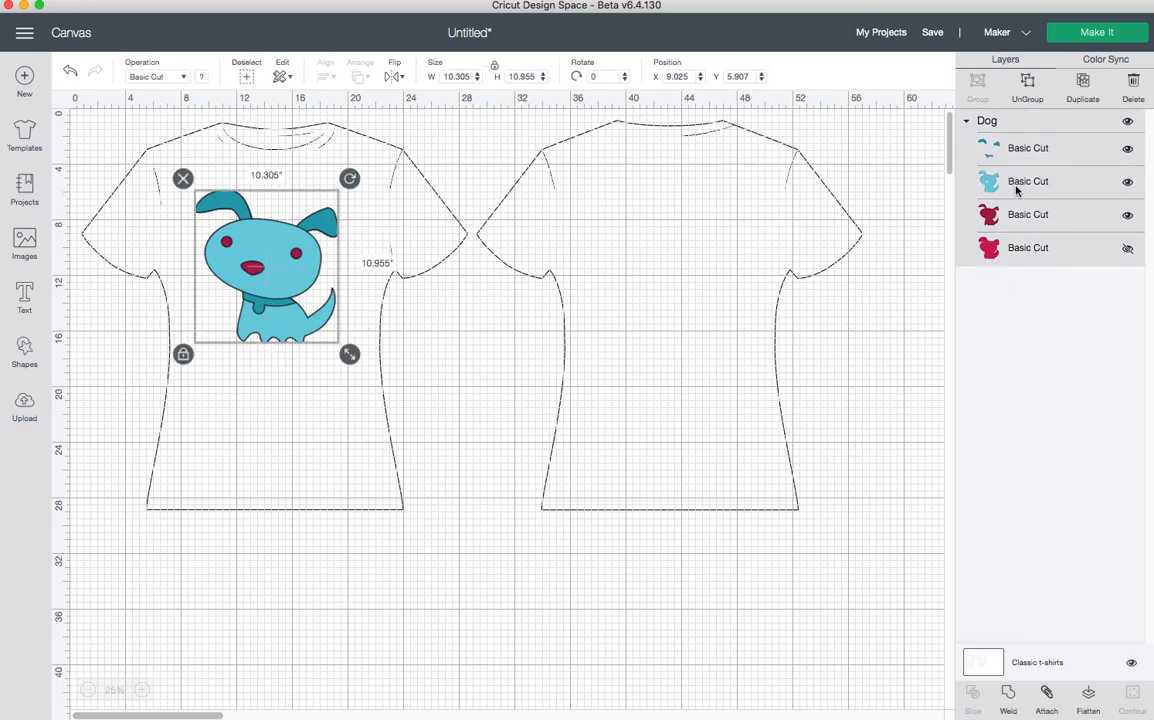
left_click(1015, 148)
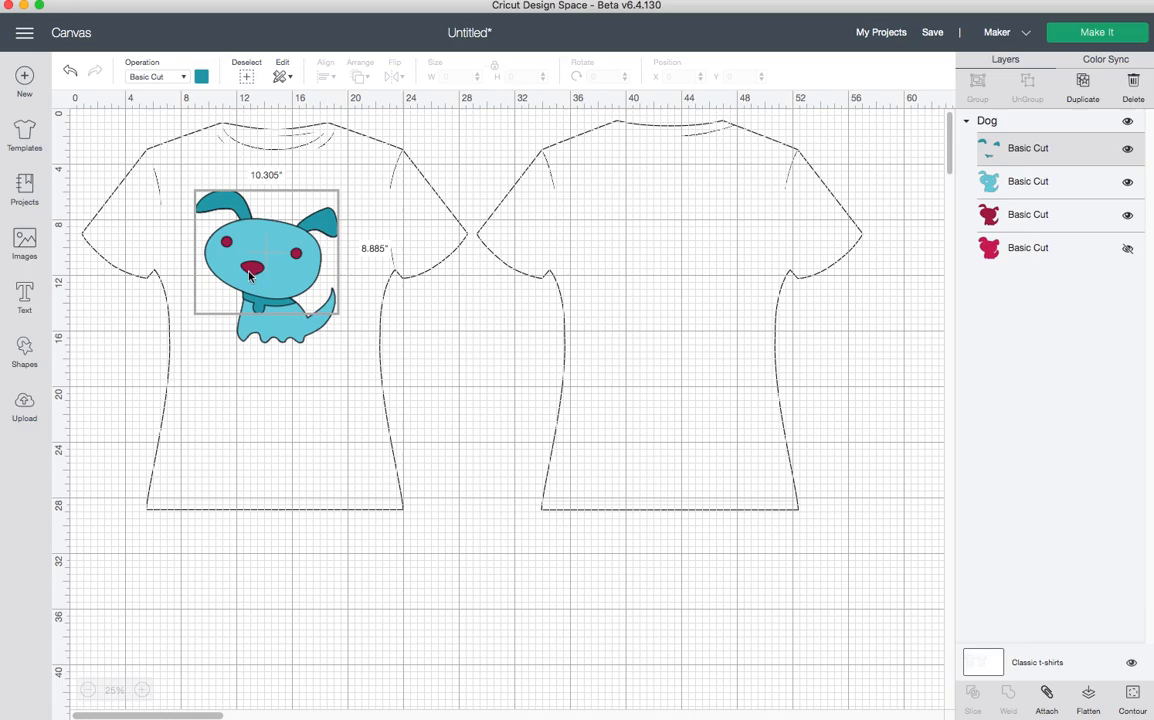
left_click(1021, 226)
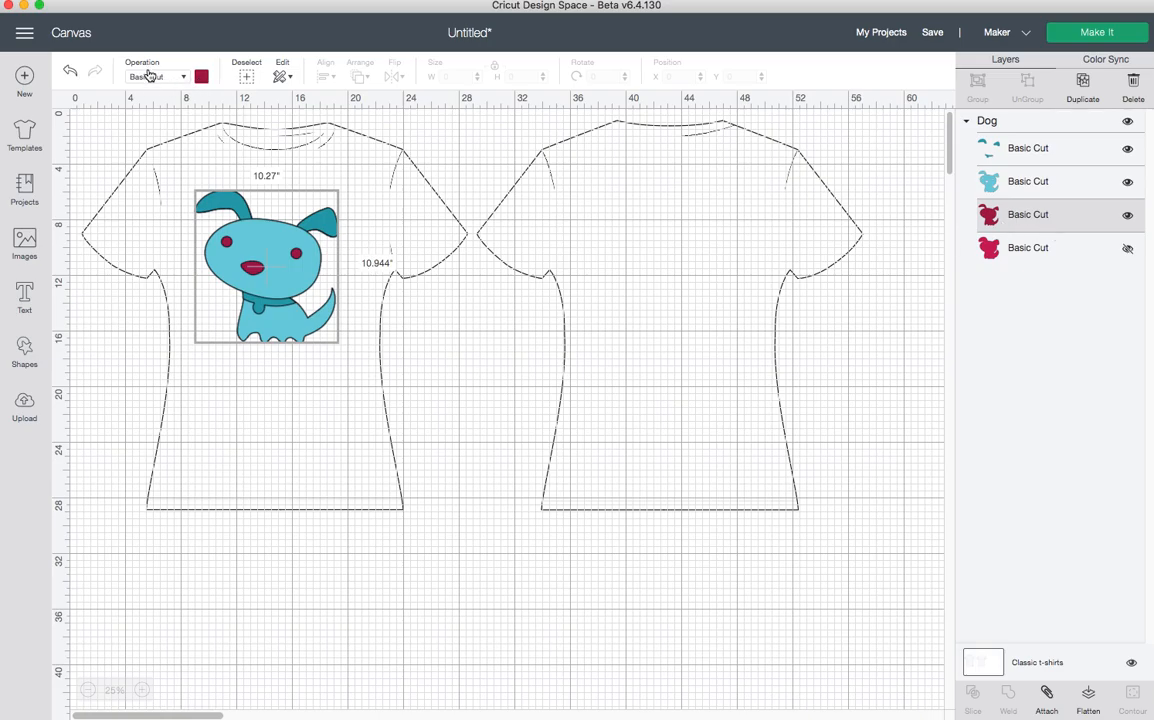
left_click(201, 77)
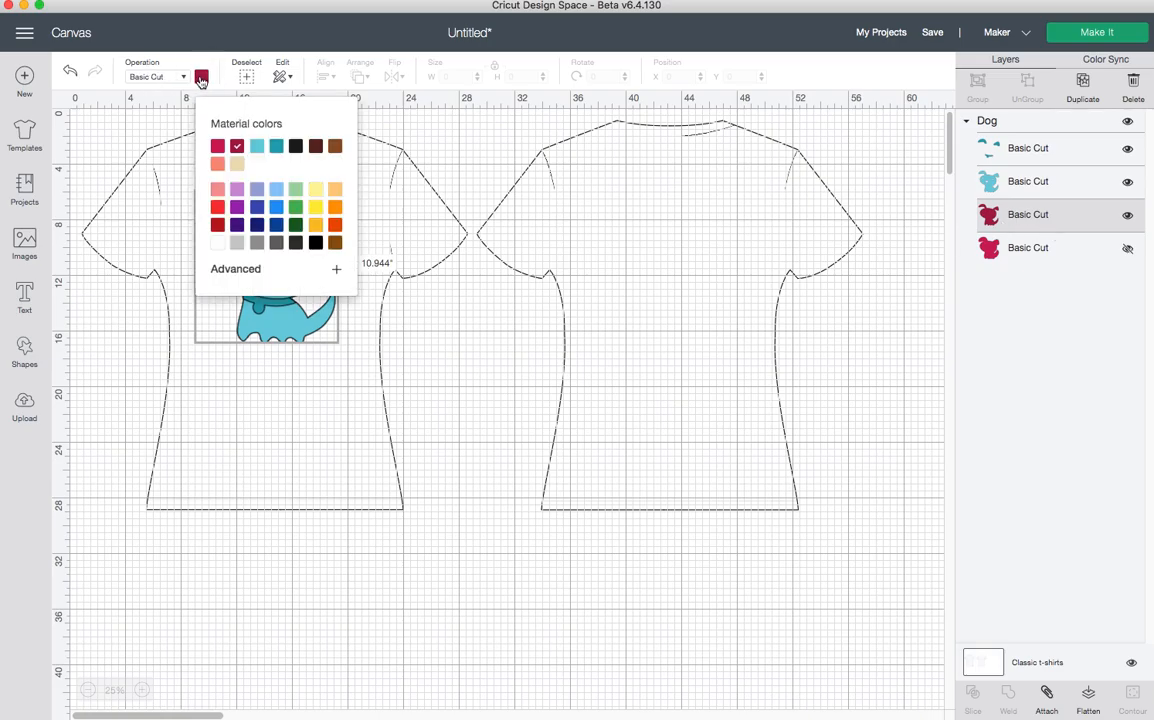
left_click(336, 147)
left_click(101, 152)
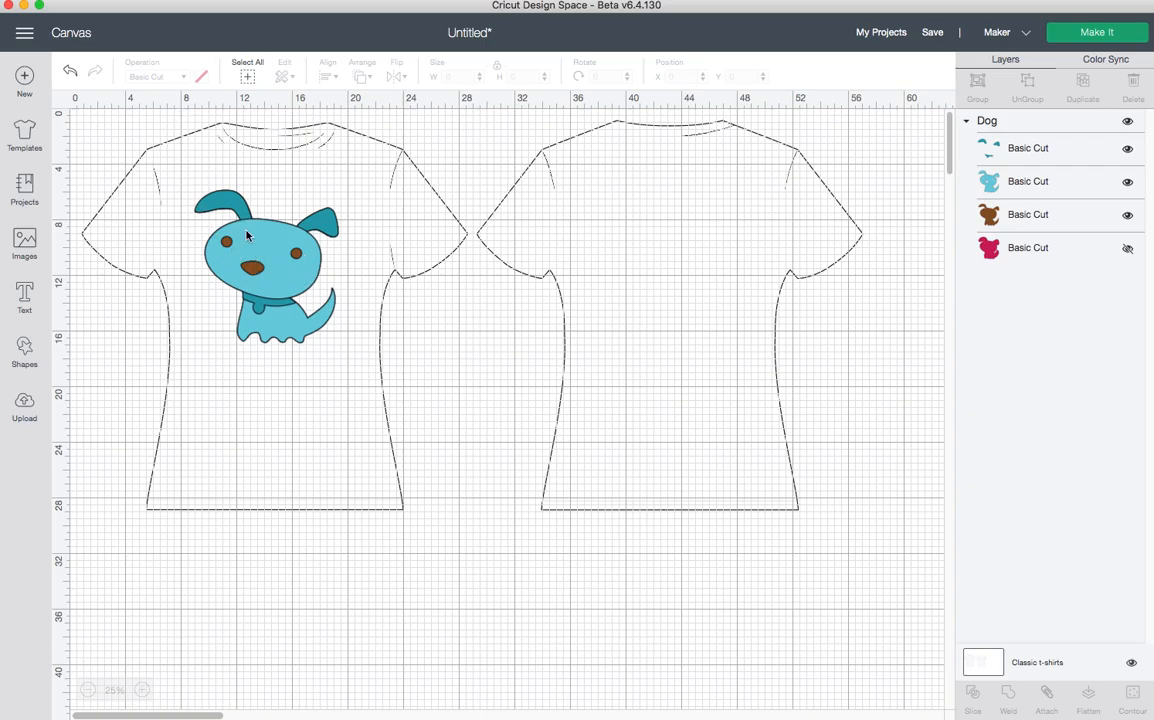
- Review the dog's operation types and Foil weights, keep Basic cut, and nudge the dog slightly up and right on the front t-shirt
left_click(258, 267)
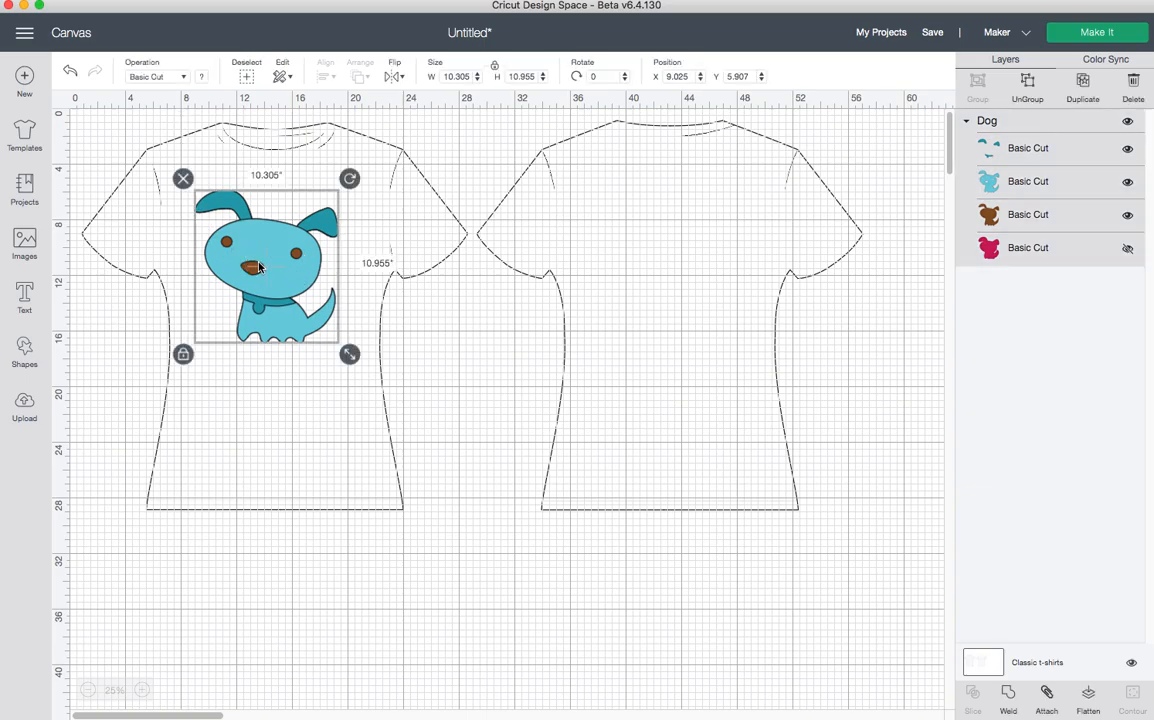
left_click(185, 77)
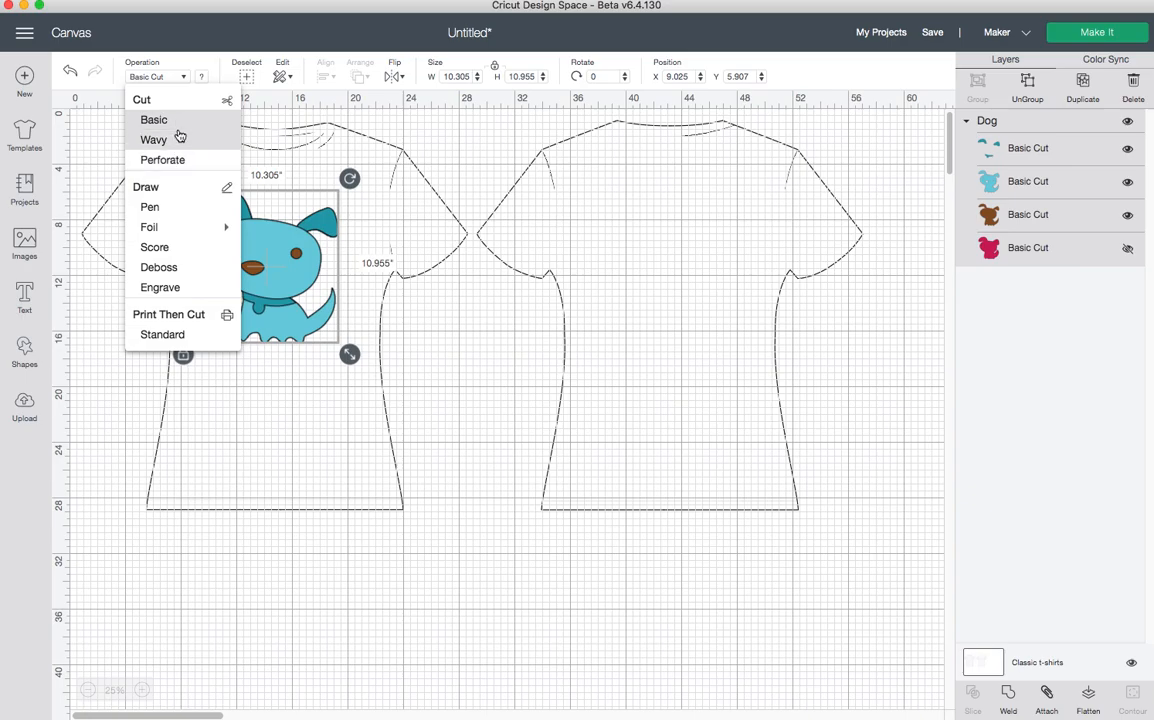
mouse_move(148, 232)
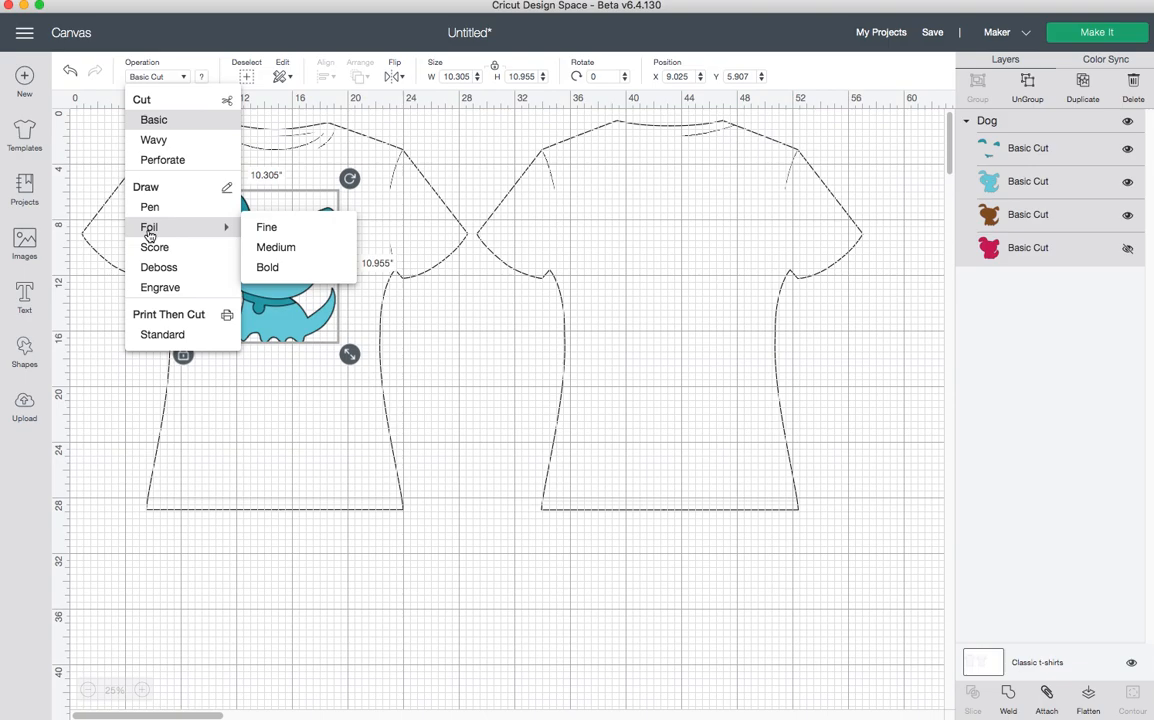
left_click(163, 121)
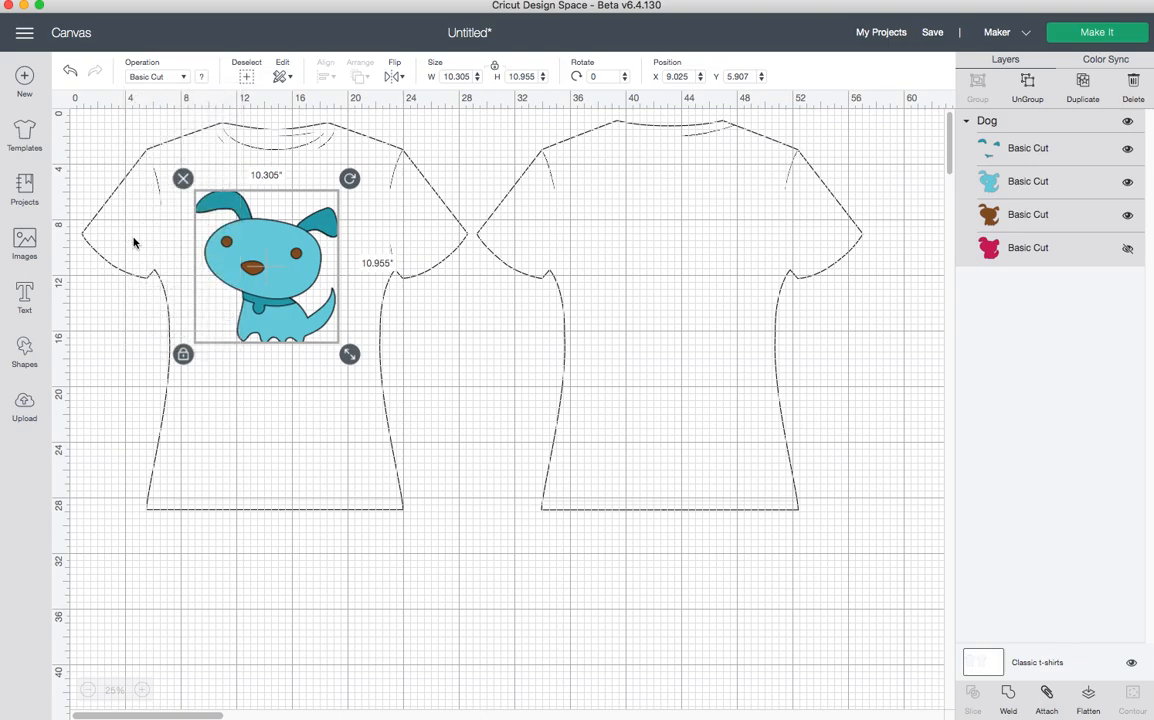
mouse_move(289, 314)
left_mouse_down()
mouse_move(330, 317)
mouse_move(296, 305)
left_mouse_up()
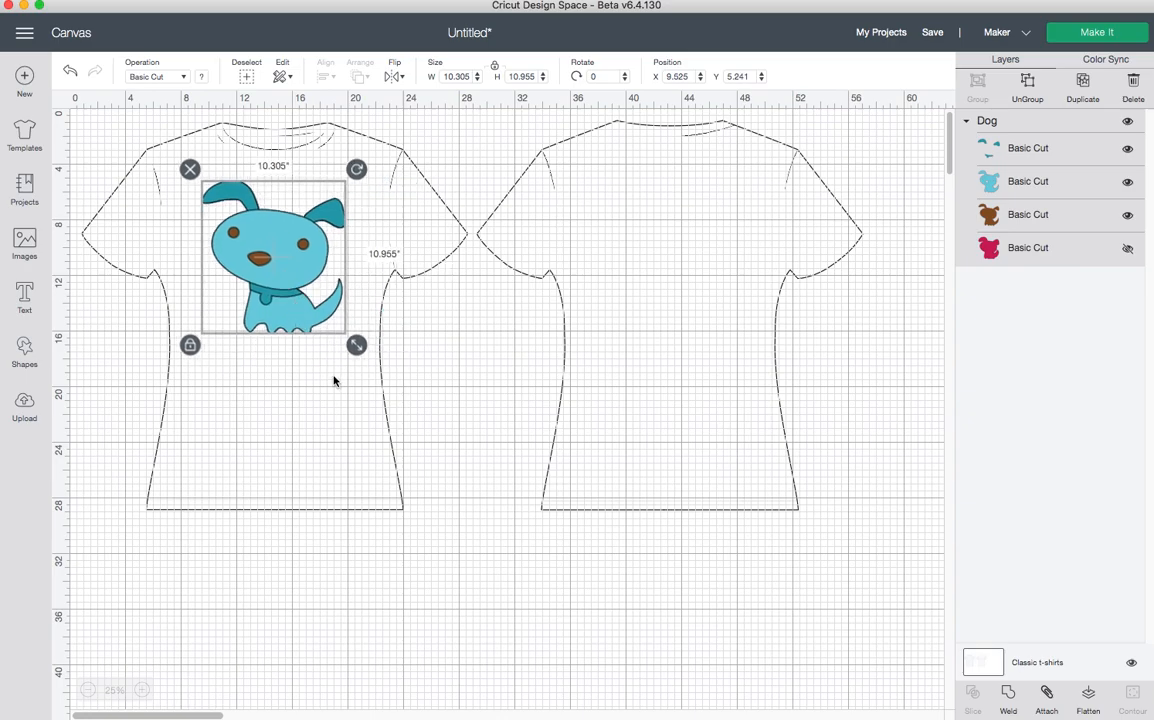
- Add the text "hello", enlarge it to about 12.7 × 5.2 in, and place it below the dog on the front t-shirt
left_click(25, 294)
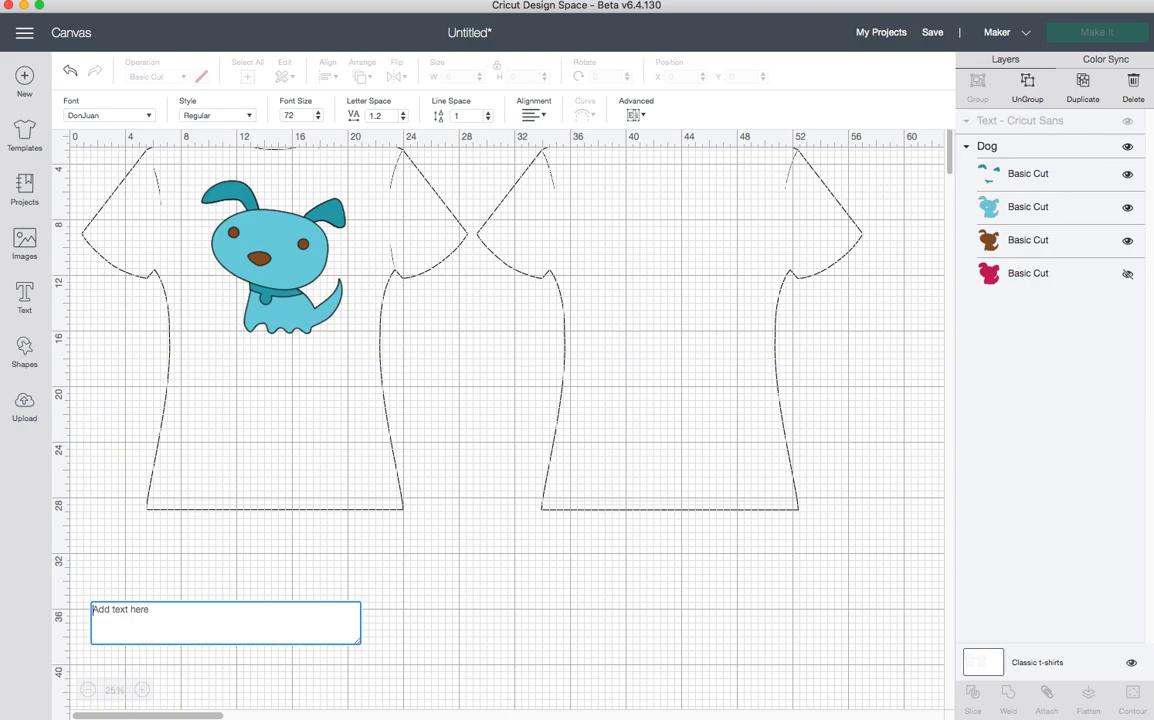
type("hello")
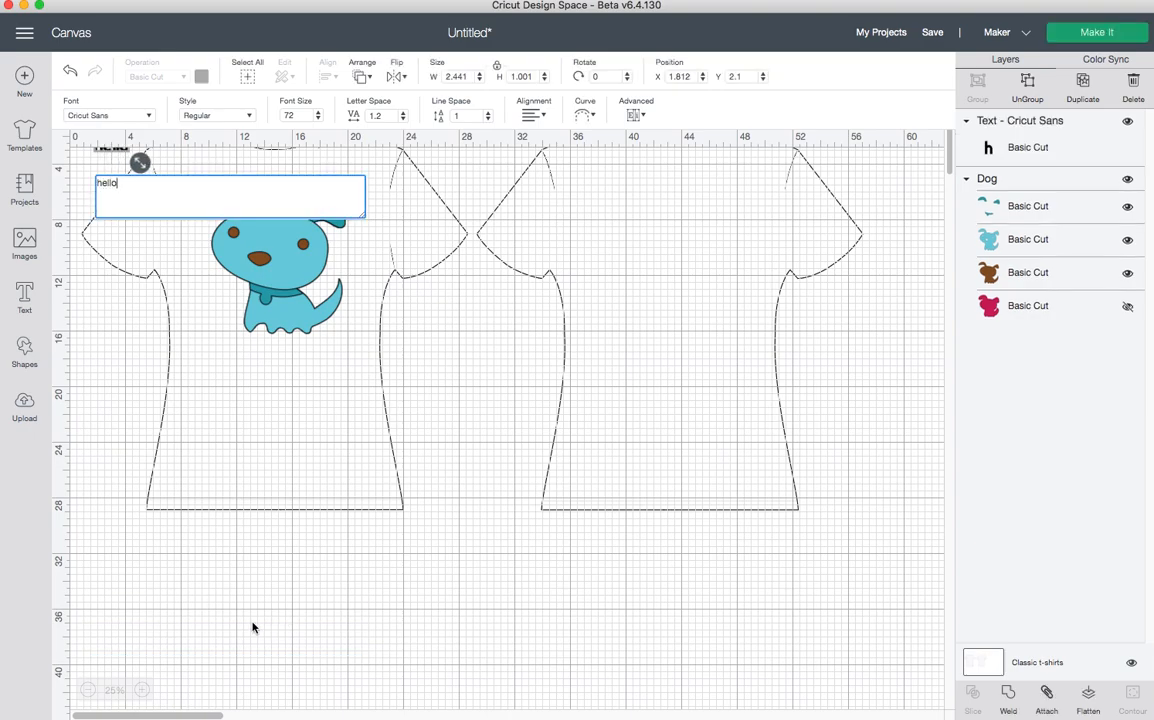
left_click(200, 328)
left_click(117, 152)
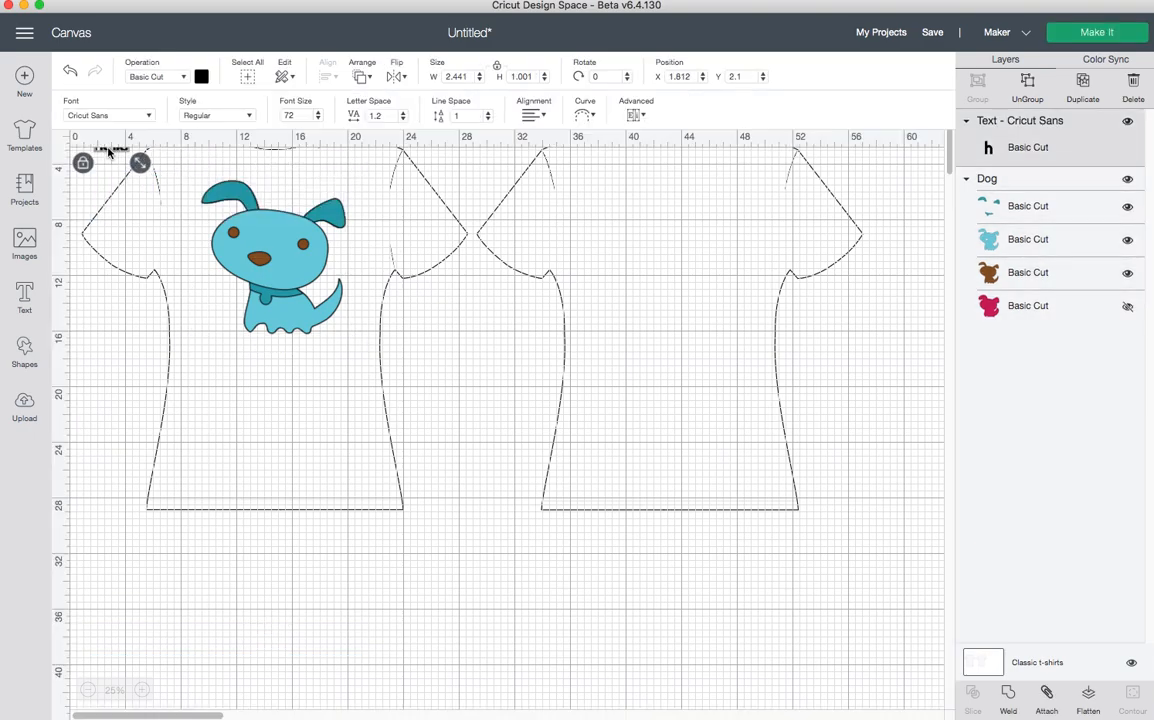
left_click_drag(109, 152, 241, 388)
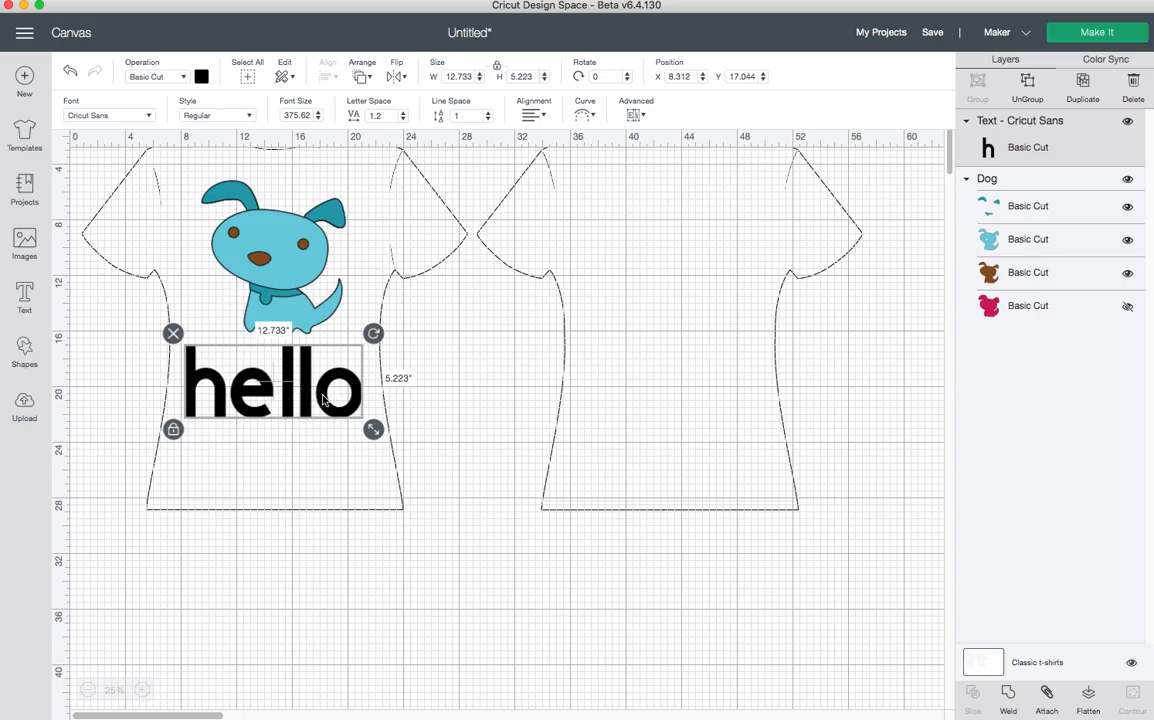
- Select the hello text and the dog in turn to compare the editing options offered for each
left_click(112, 117)
left_click(137, 496)
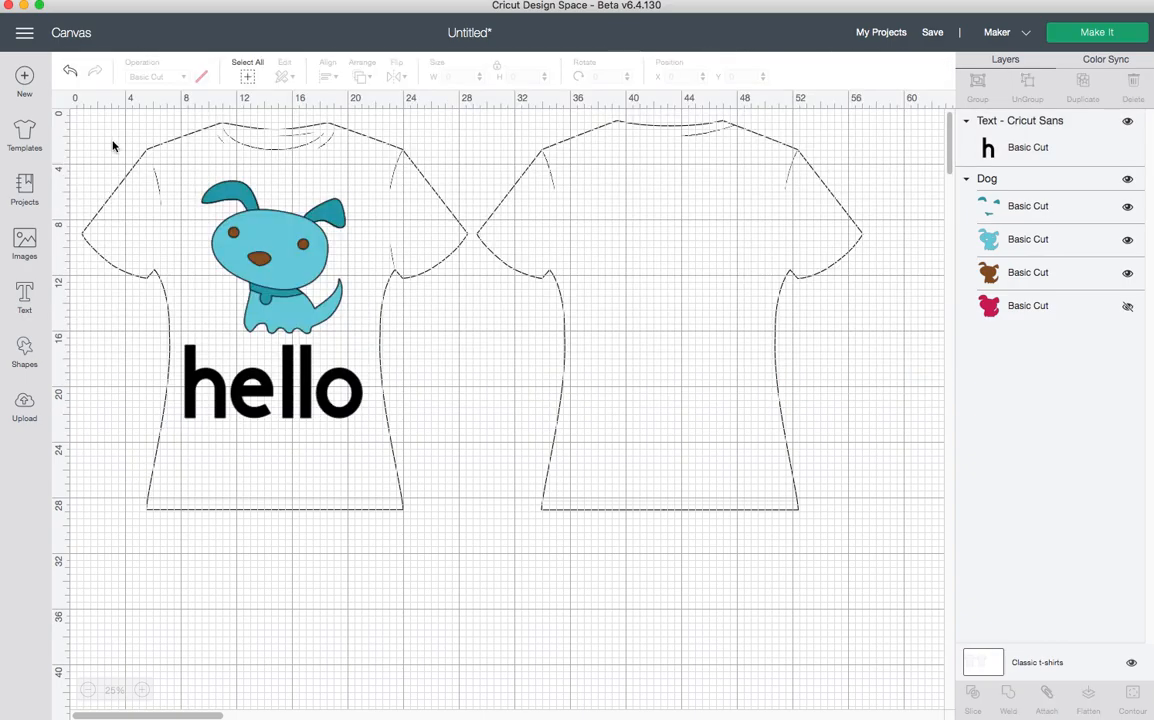
left_click(235, 372)
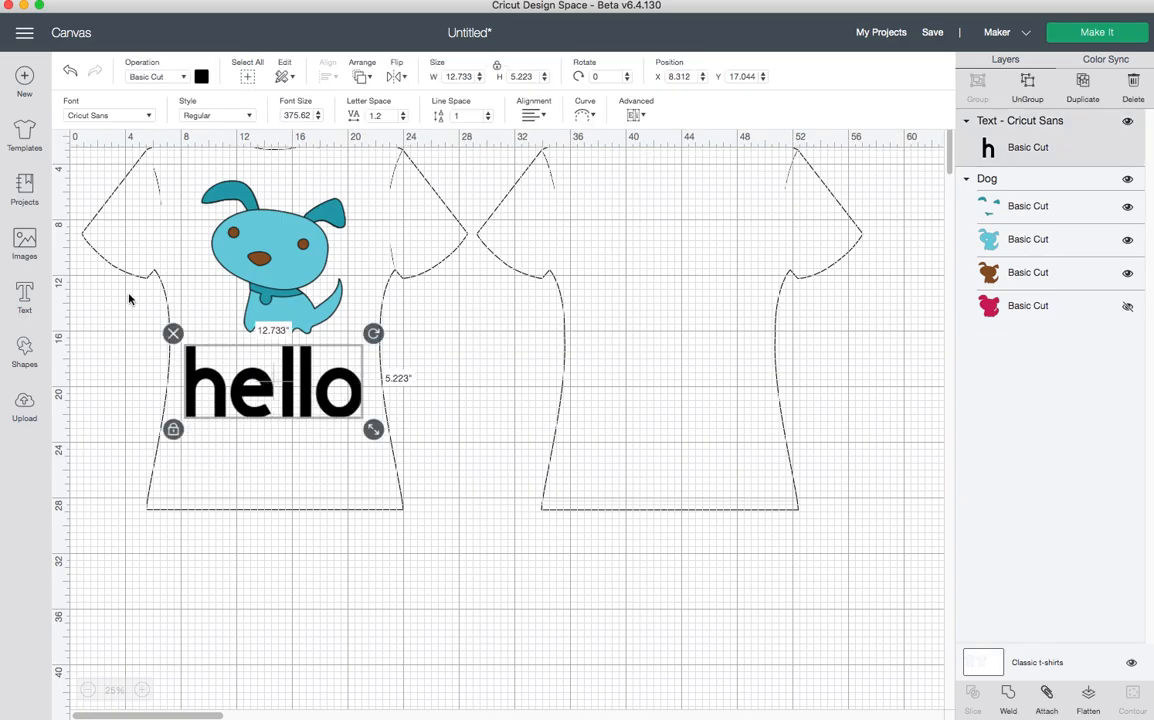
left_click(420, 358)
left_click(245, 233)
left_click(480, 329)
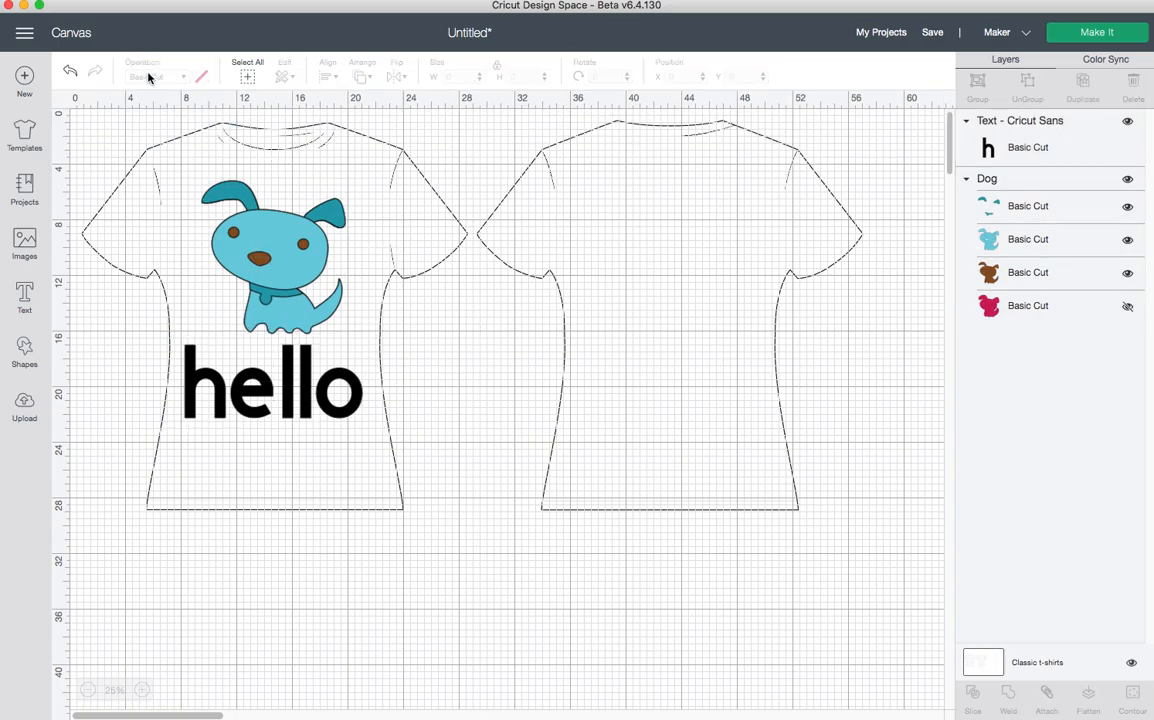
left_click(315, 265)
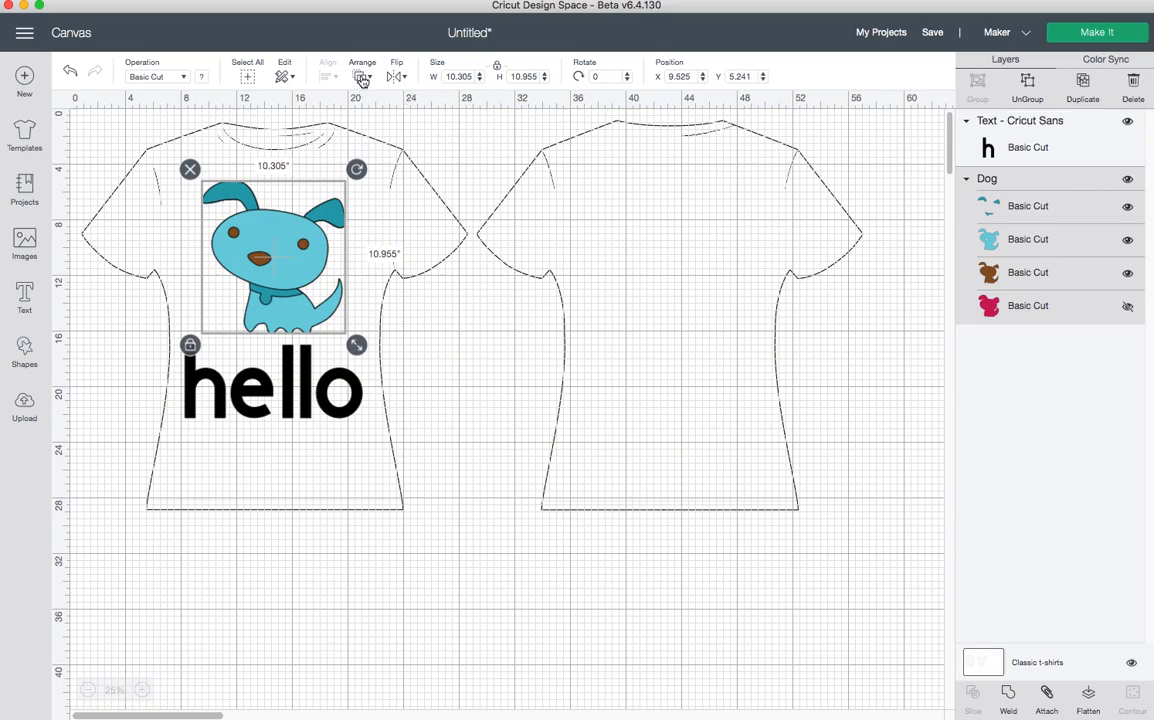
- Overlap the hello text on the dog to examine the Arrange options, and return it below the dog, viewing the Edit options
left_click_drag(273, 360, 283, 262)
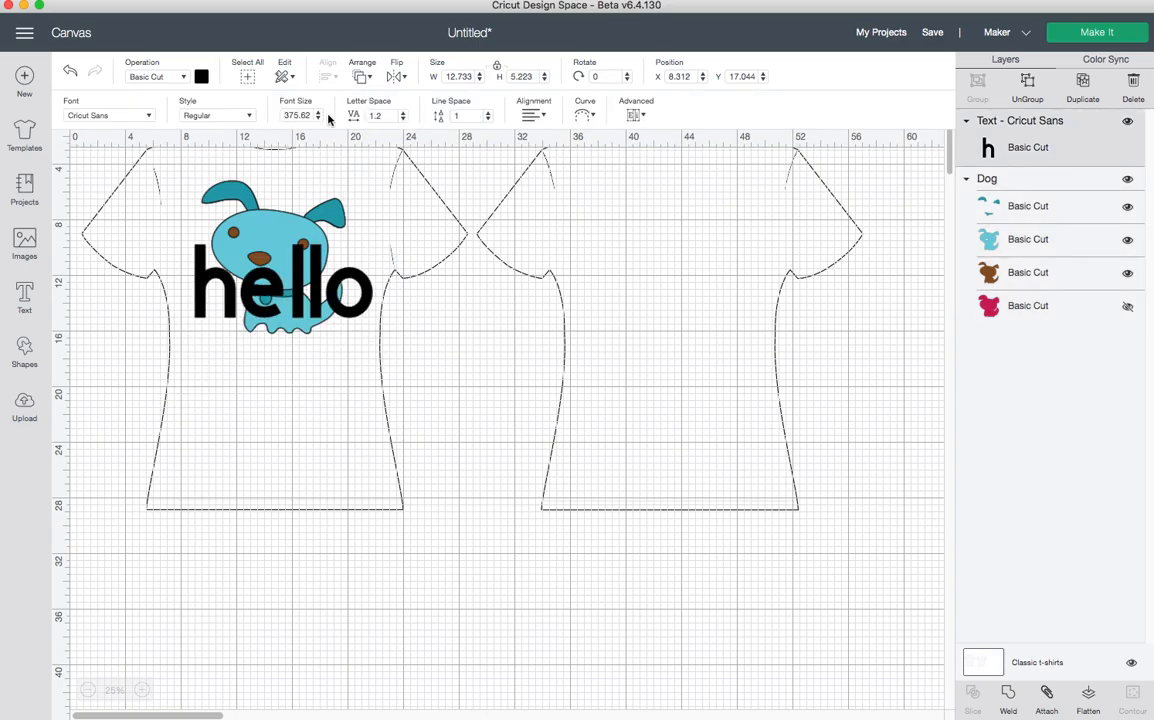
left_click(366, 80)
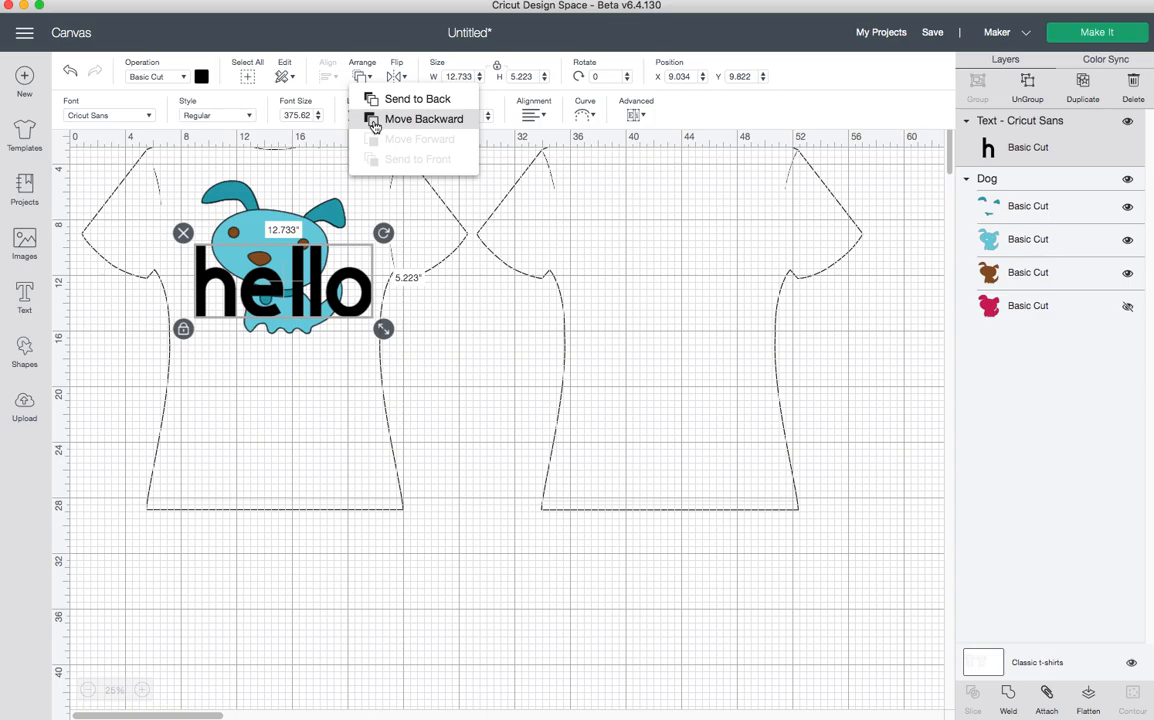
left_click_drag(268, 298, 290, 386)
left_click(288, 84)
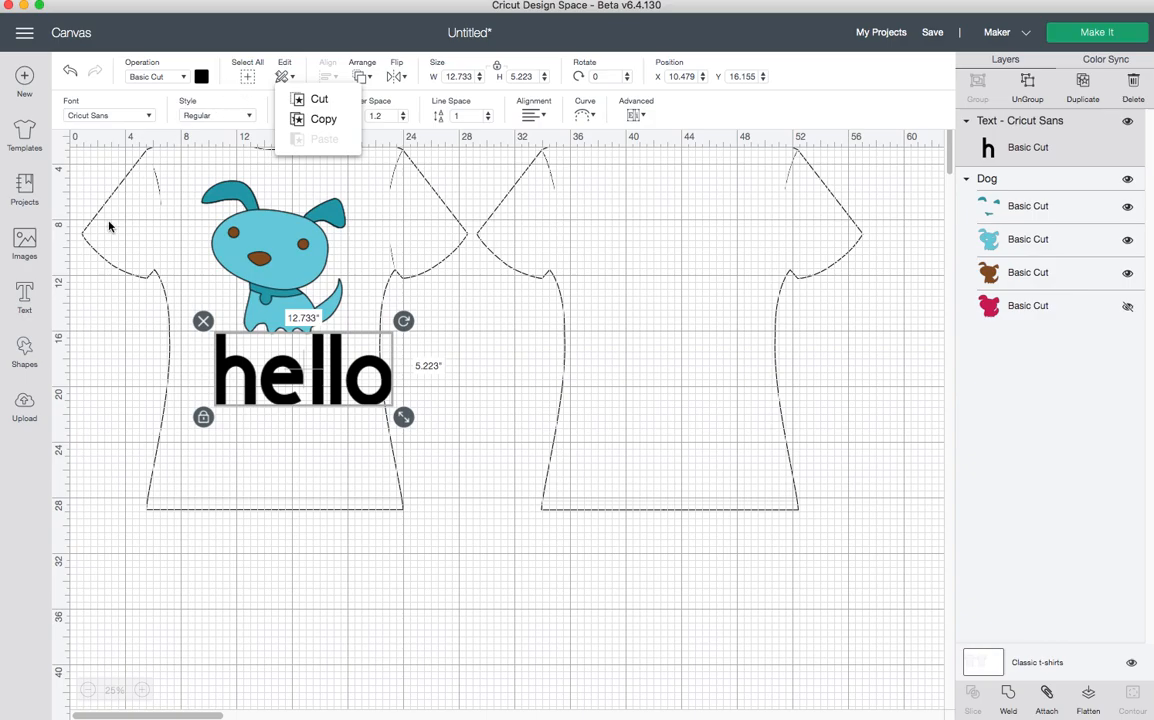
left_click(101, 327)
left_click_drag(308, 372, 258, 377)
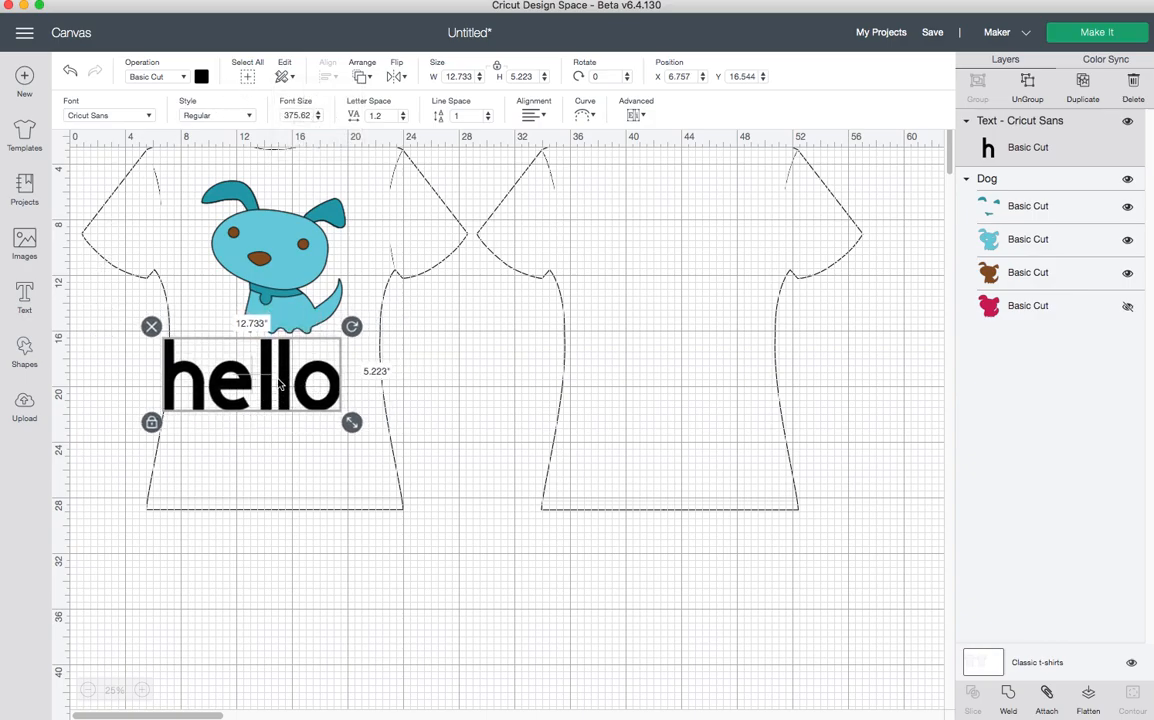
- Browse the fonts and change the hello text to Easton, sizing it to about 12.1 × 6.1 in and centering it below the dog
left_click(131, 110)
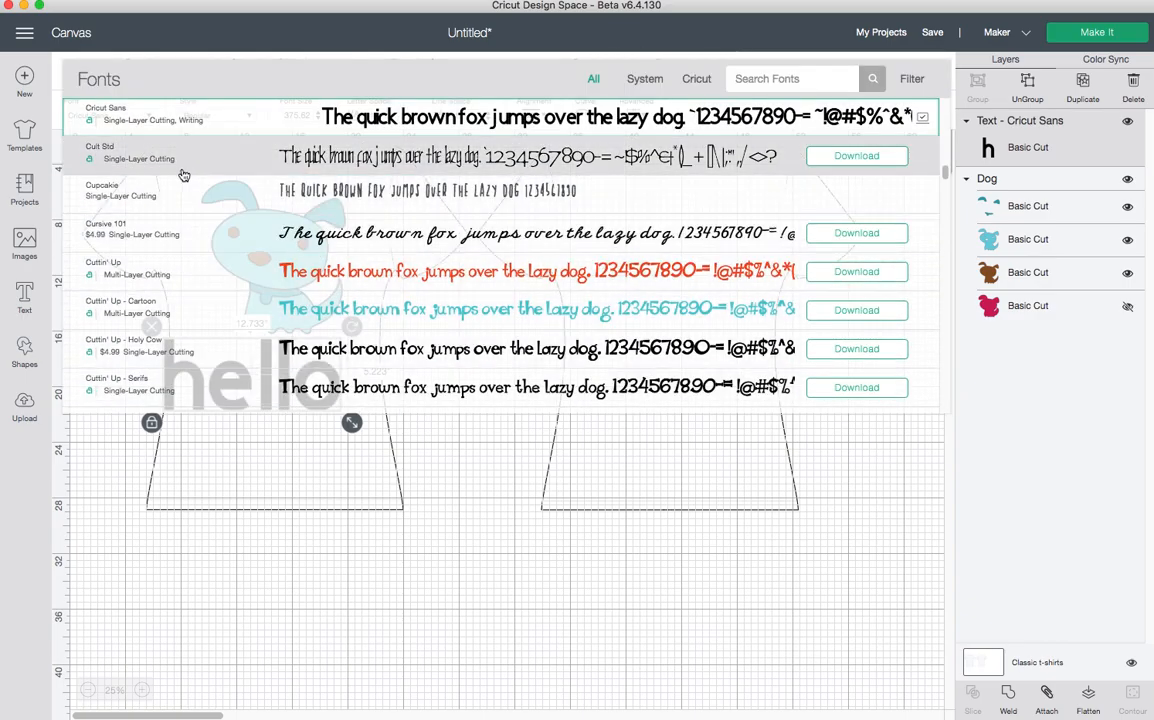
scroll(355, 215, "down", 8)
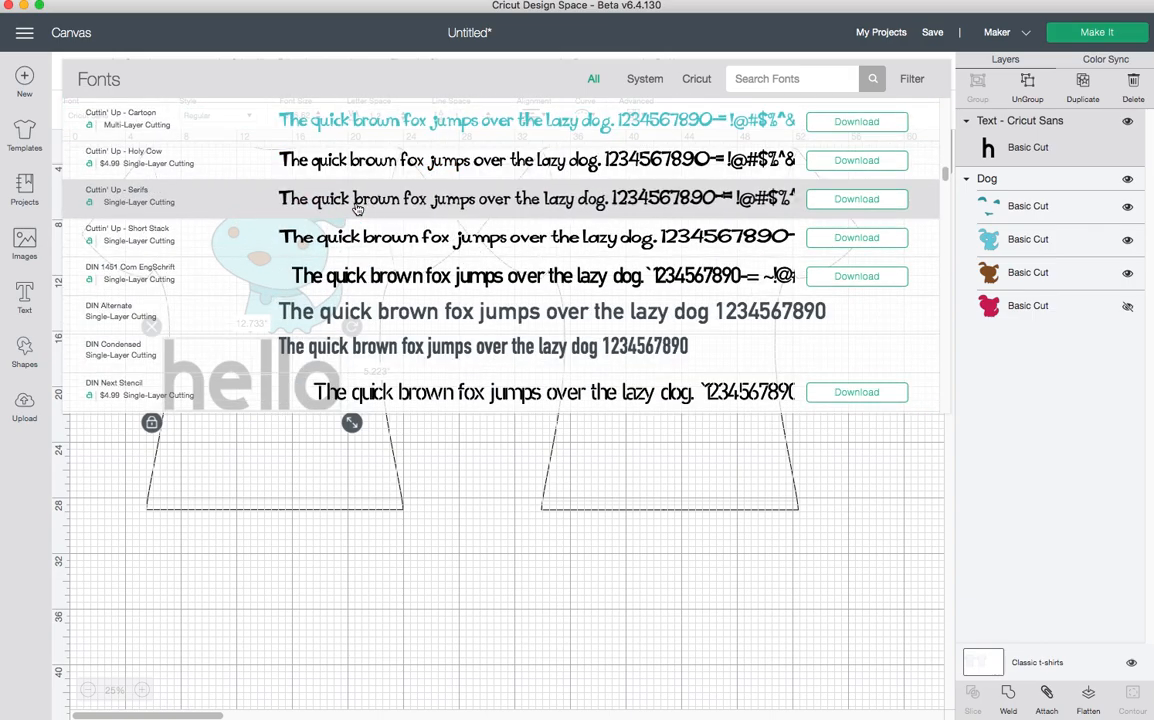
scroll(358, 208, "down", 8)
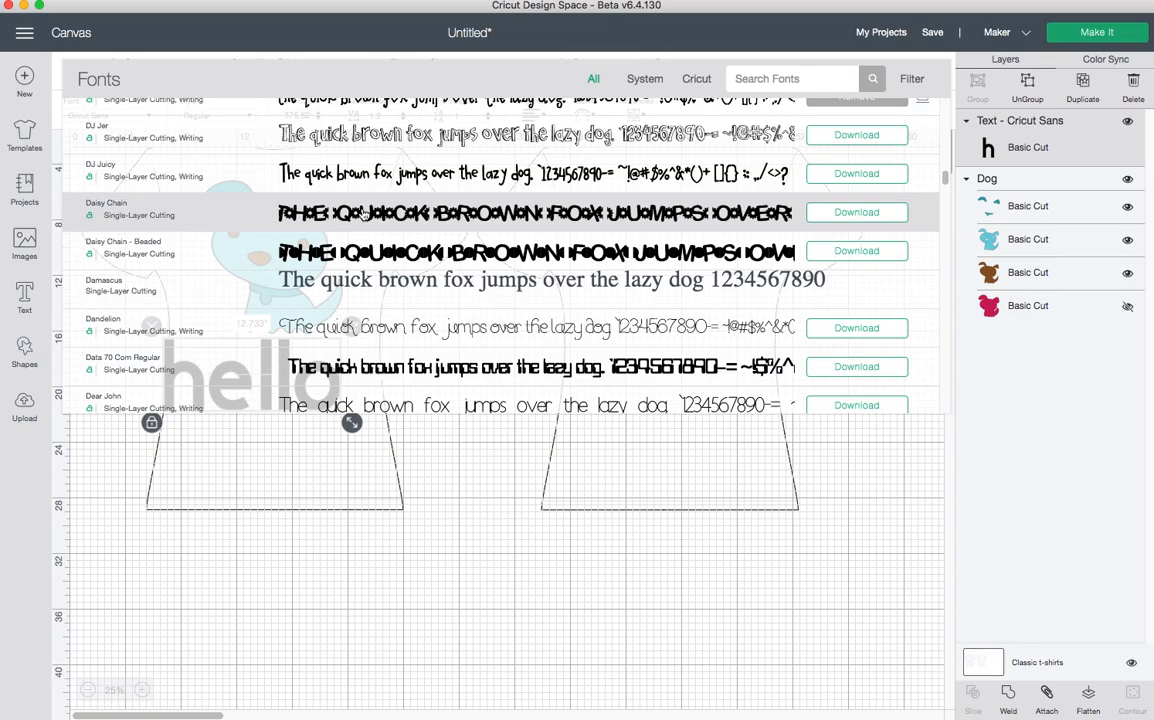
scroll(363, 215, "down", 6)
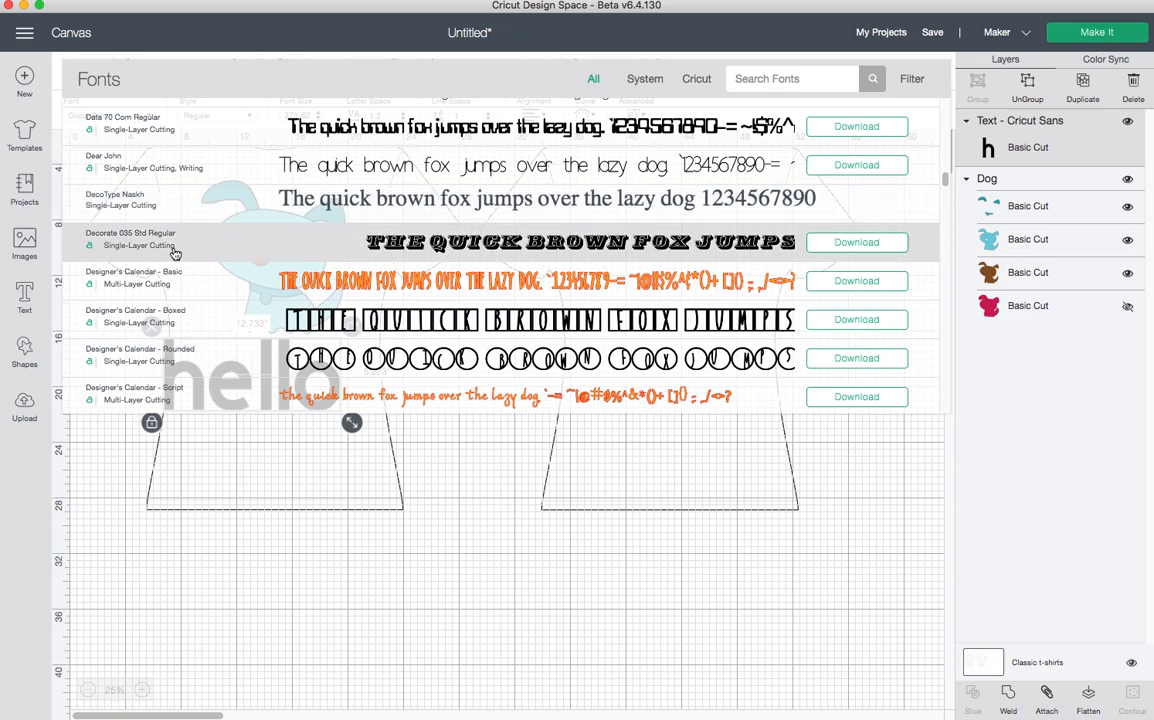
scroll(190, 245, "down", 2)
scroll(195, 254, "down", 9)
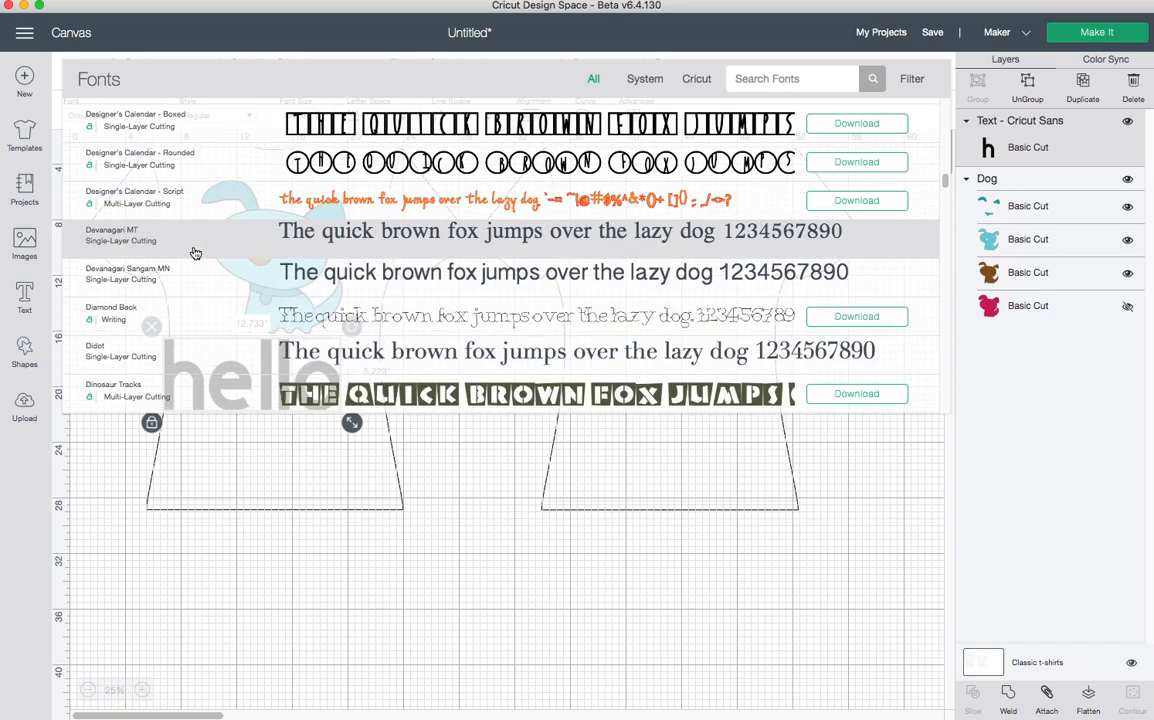
scroll(195, 254, "down", 7)
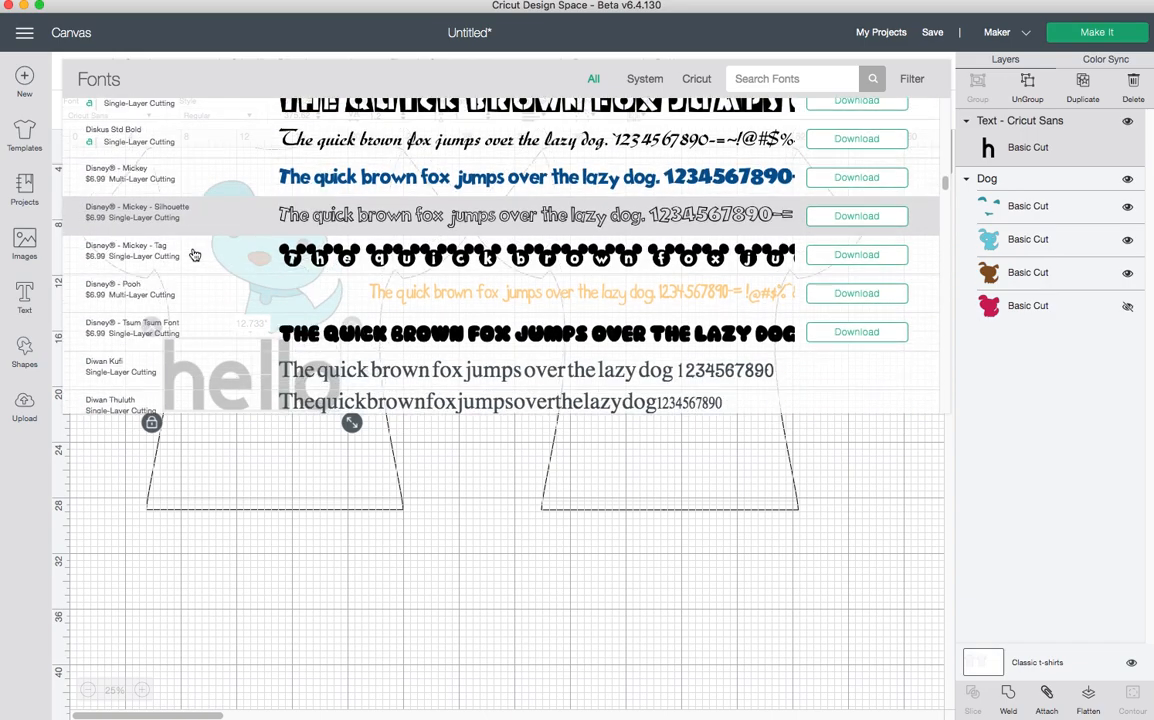
scroll(194, 280, "down", 1)
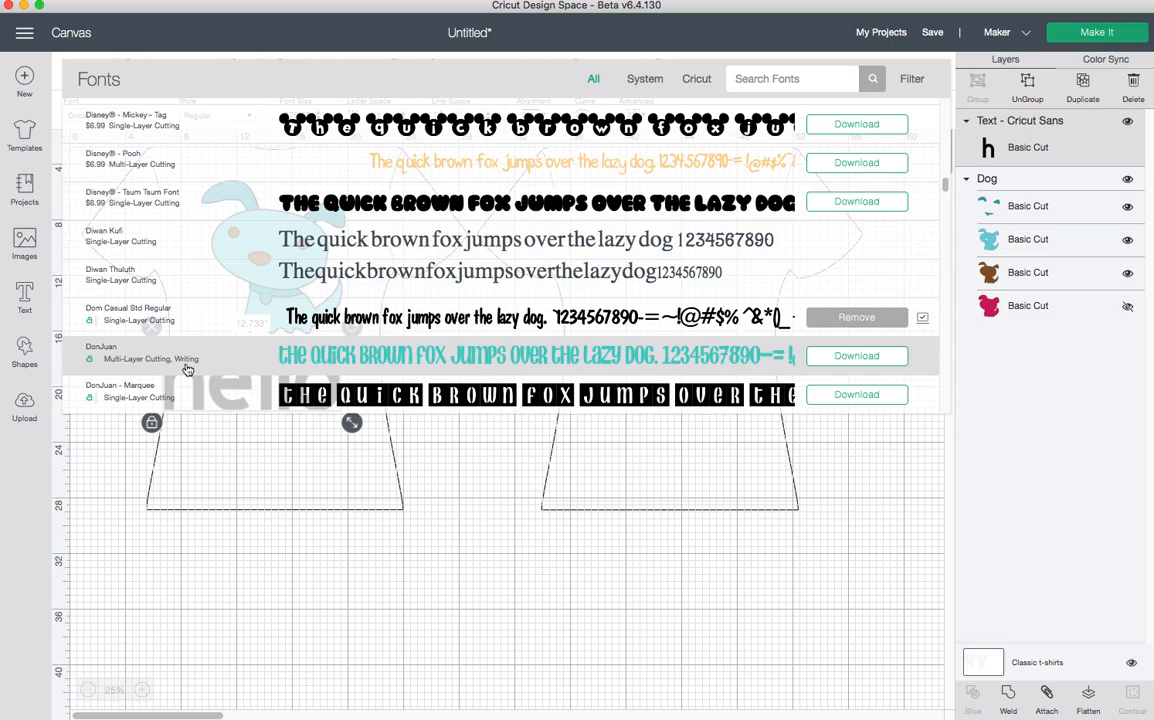
scroll(226, 364, "down", 1)
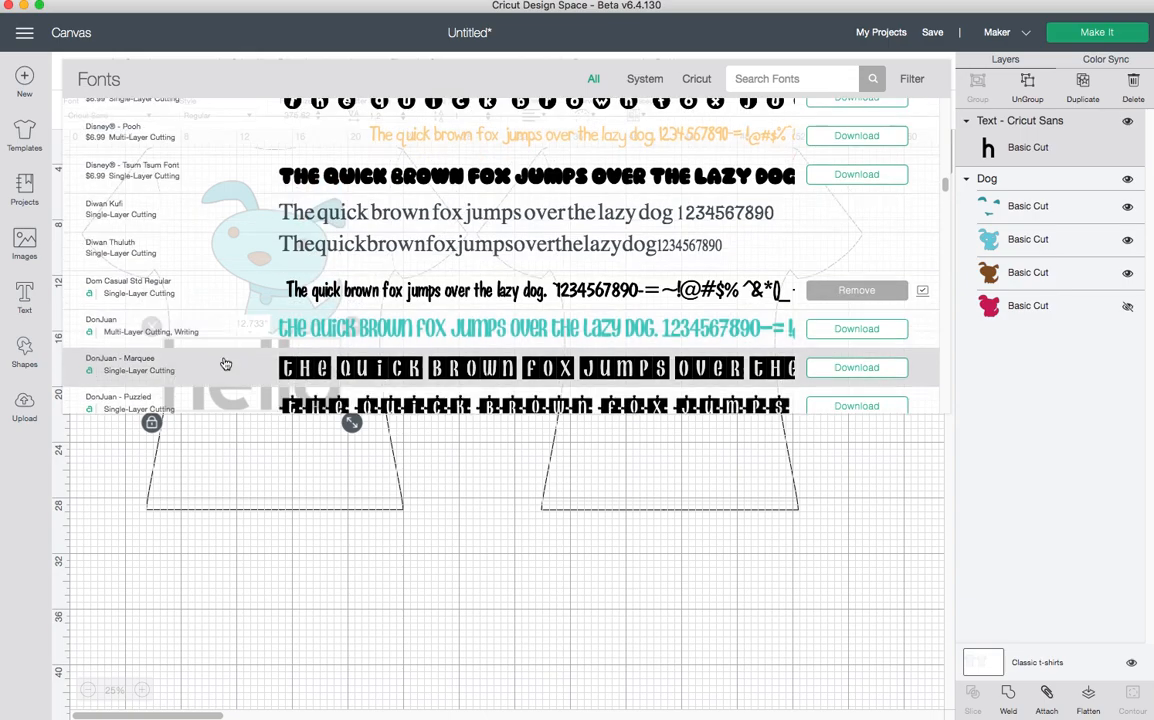
scroll(226, 364, "down", 7)
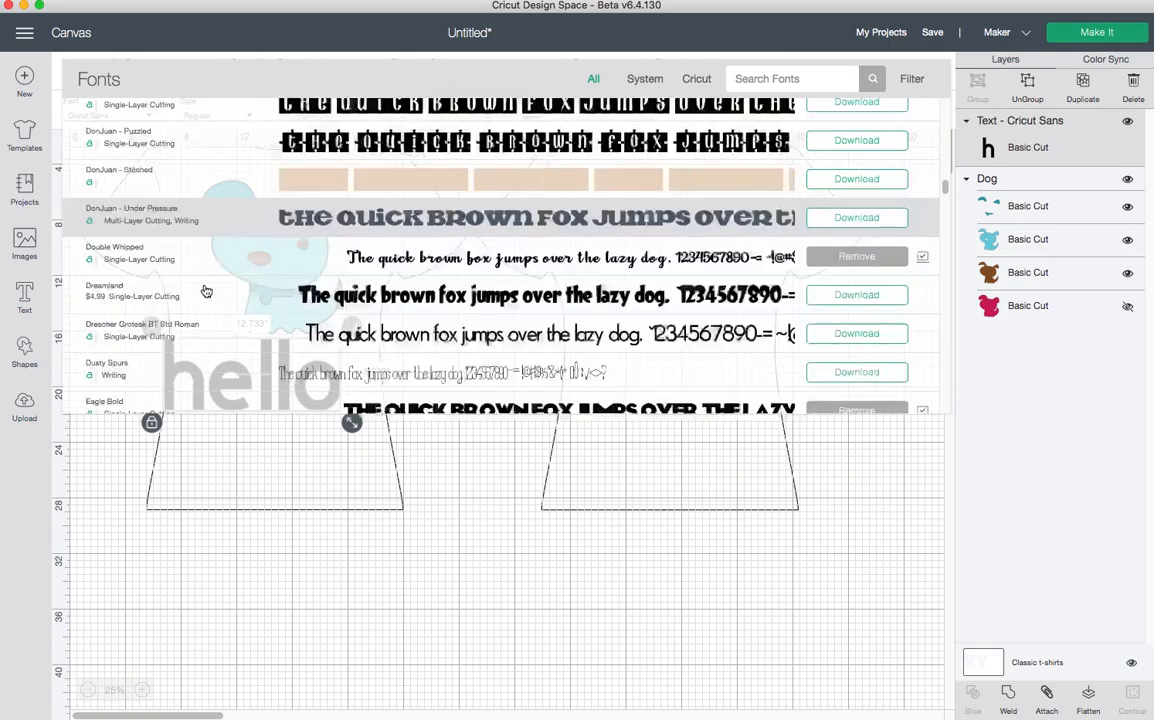
scroll(200, 300, "down", 2)
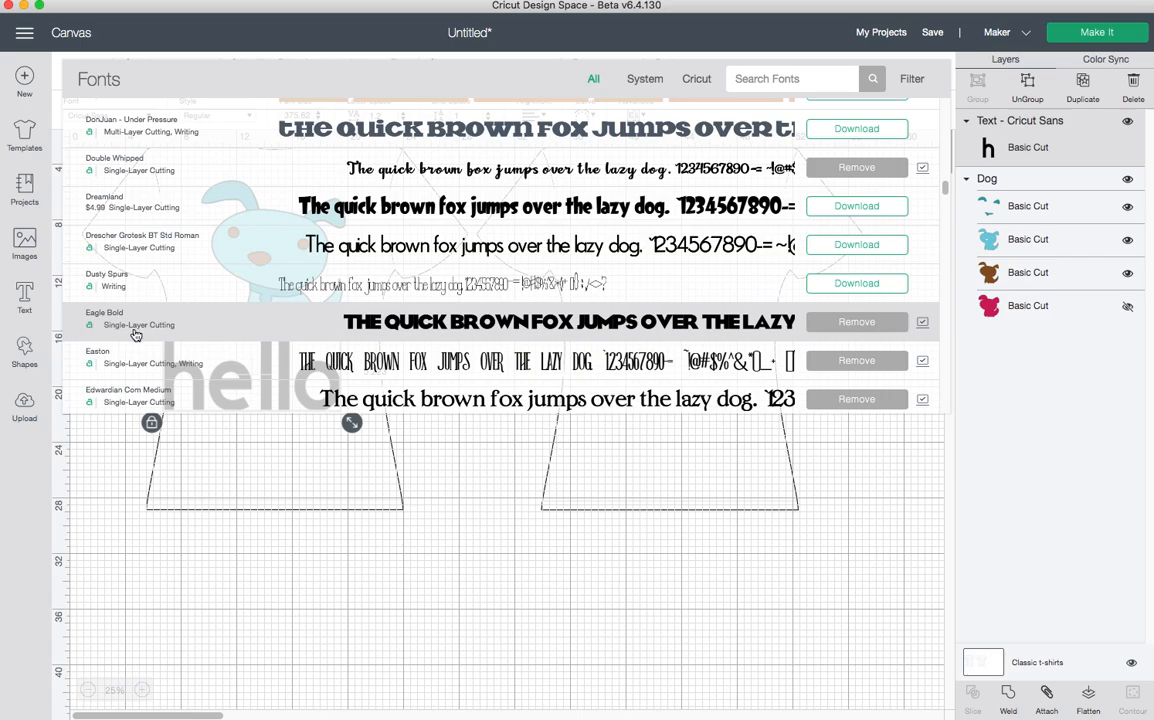
scroll(100, 300, "down", 1)
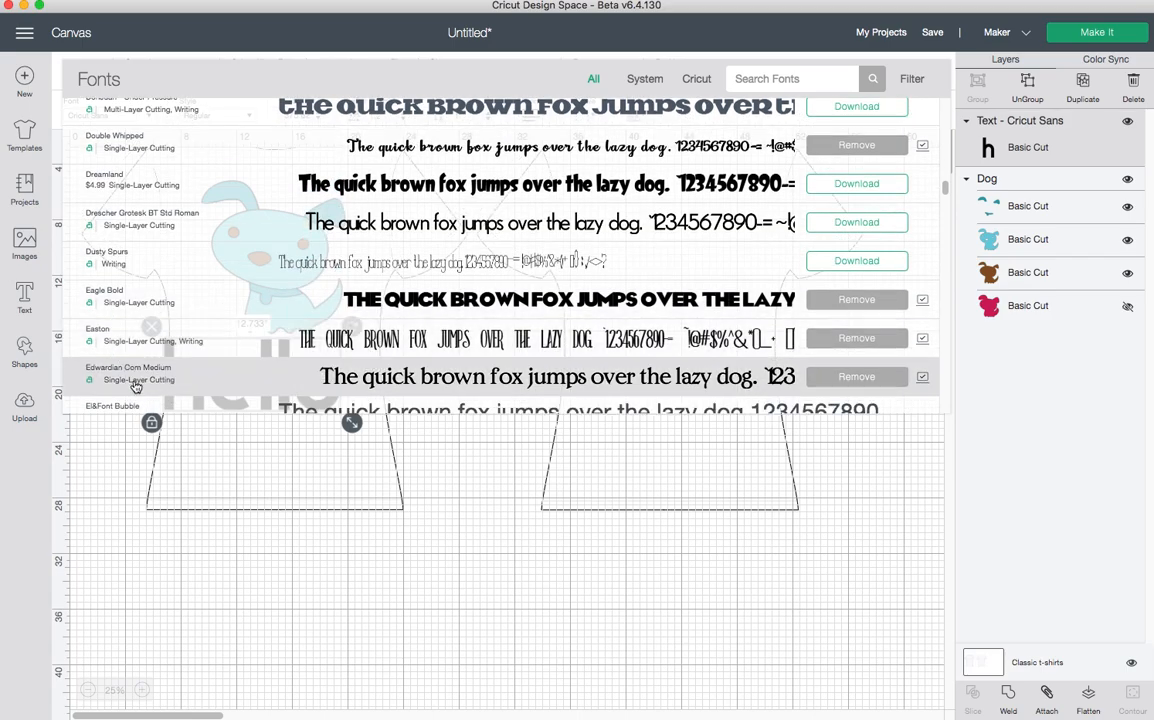
left_click(236, 348)
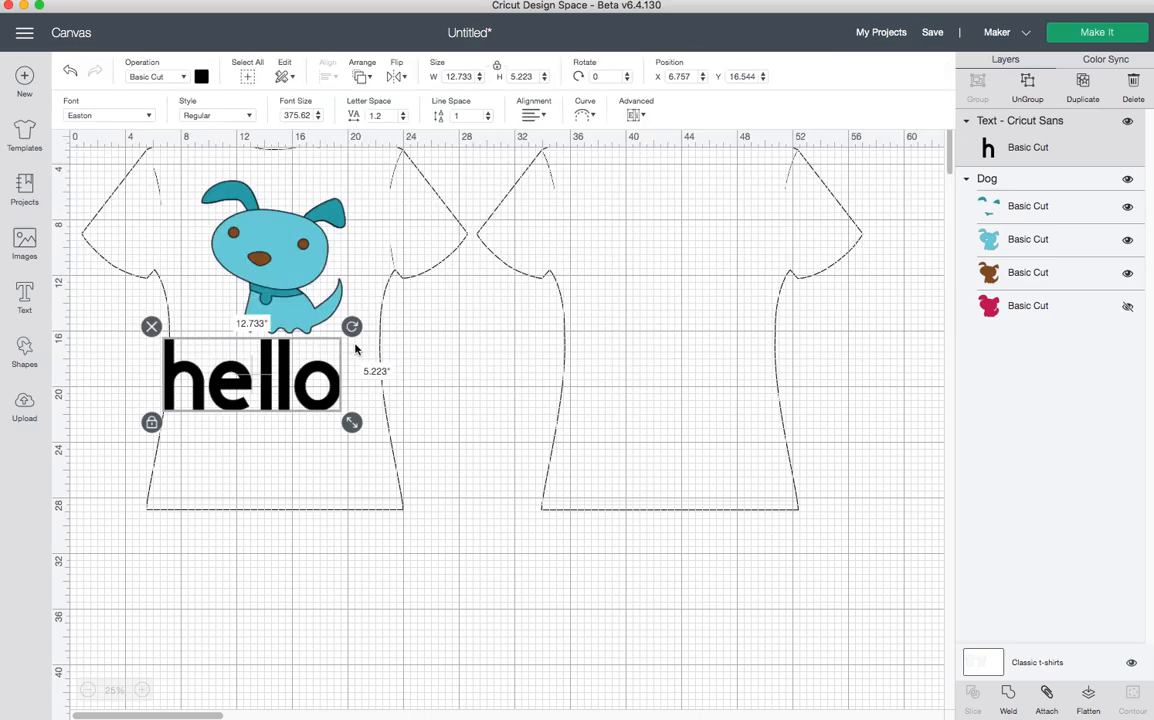
left_click_drag(282, 398, 355, 453)
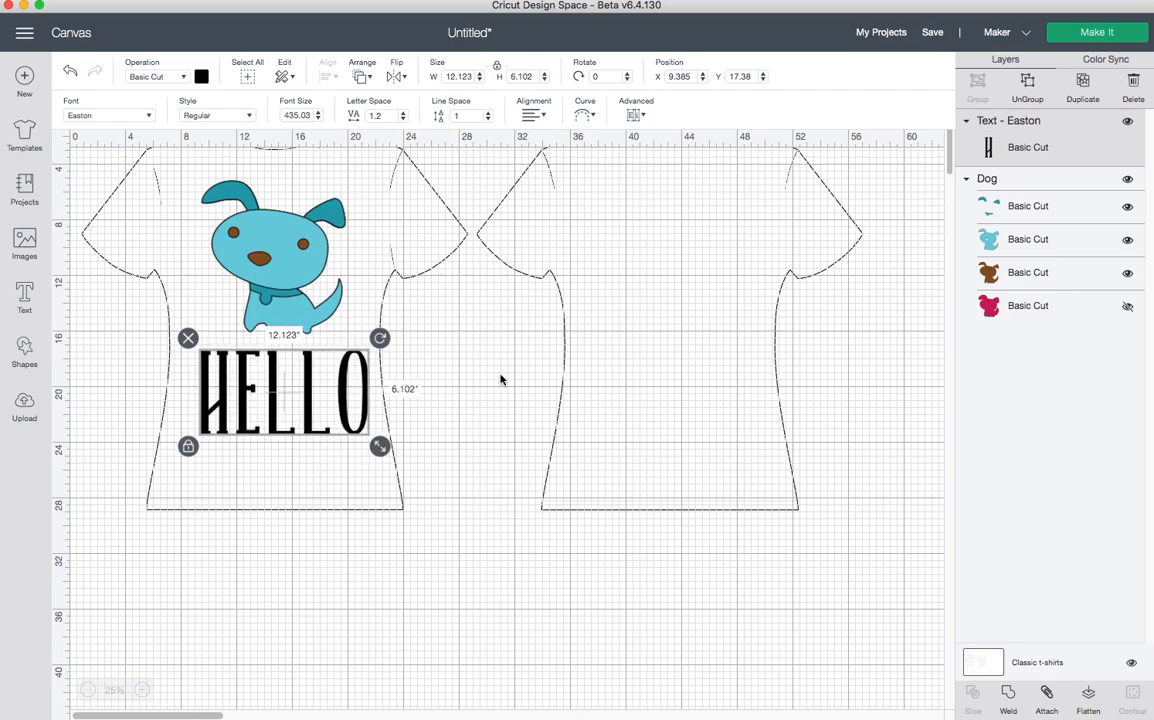
- Hide the Classic t-shirts template and move the dog well to the right of the hello text on the canvas
left_click(612, 300)
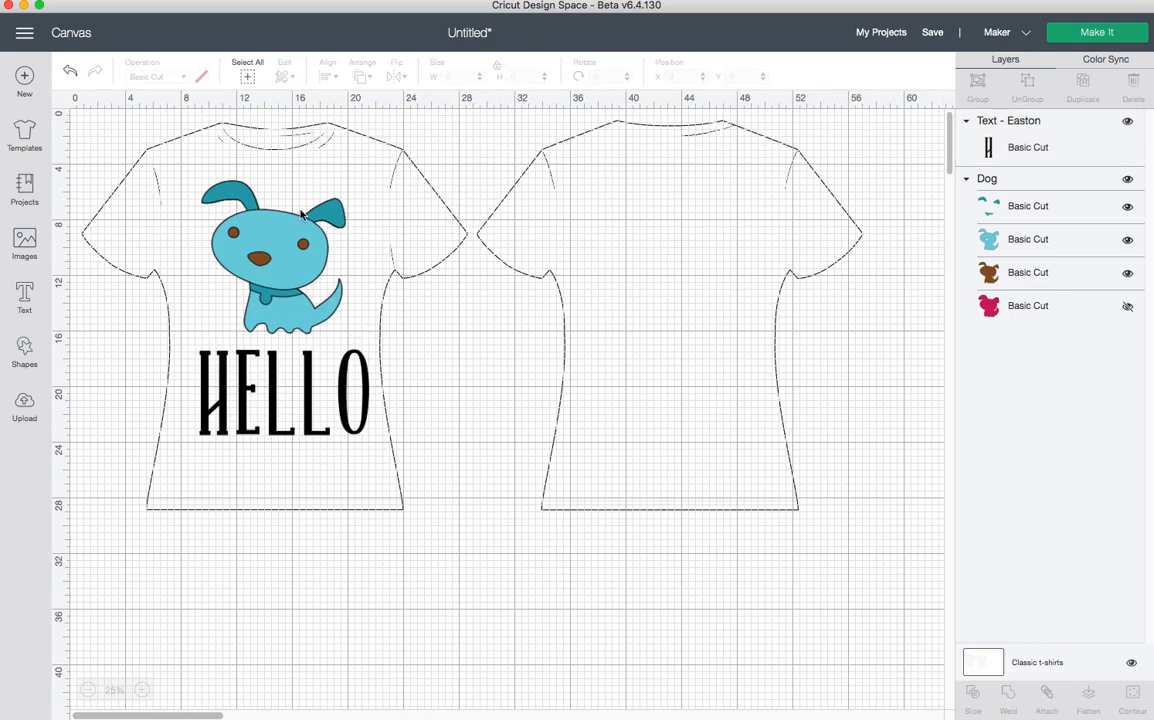
left_click_drag(249, 276, 567, 272)
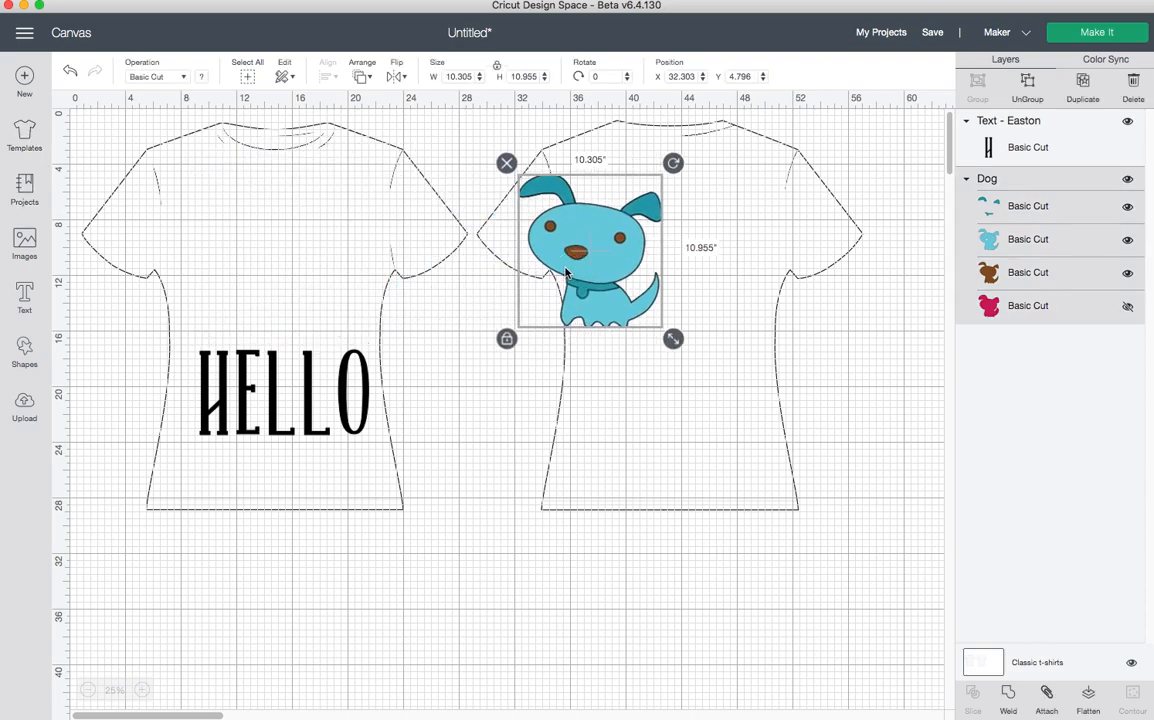
left_click(130, 189)
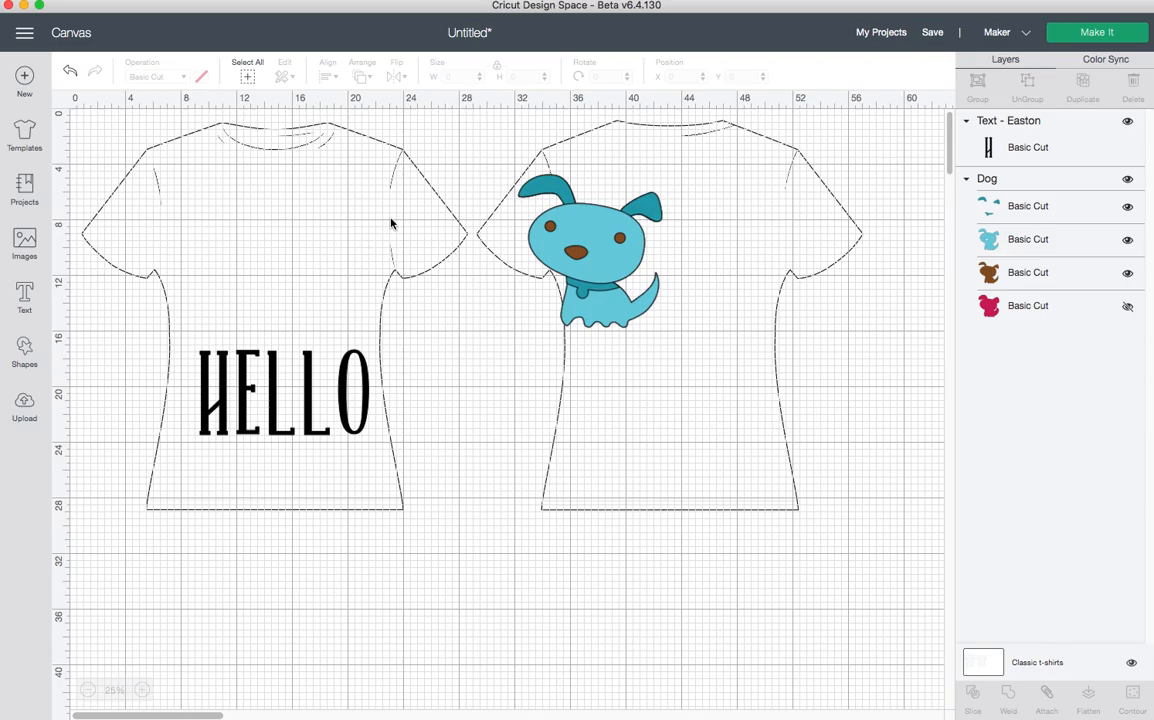
left_click(1132, 662)
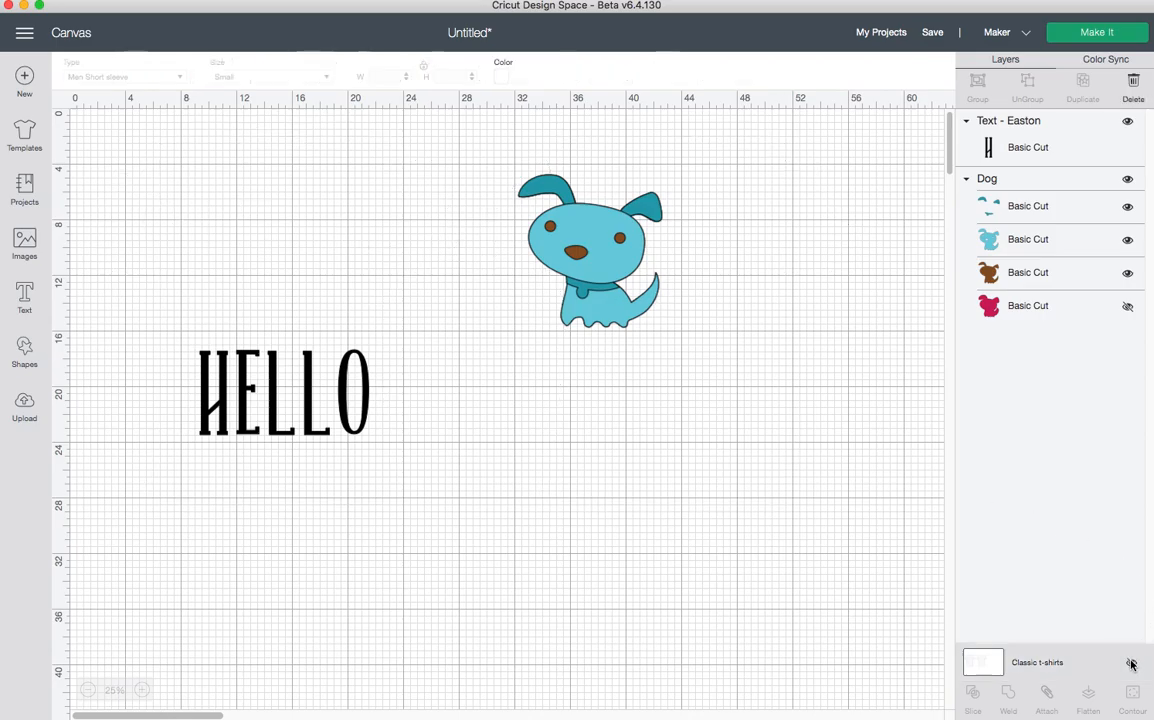
left_click_drag(548, 288, 673, 306)
- Enlarge the hello text to about 23.9 × 12.0 in and place it on the empty canvas left of the dog
left_click_drag(300, 378, 371, 305)
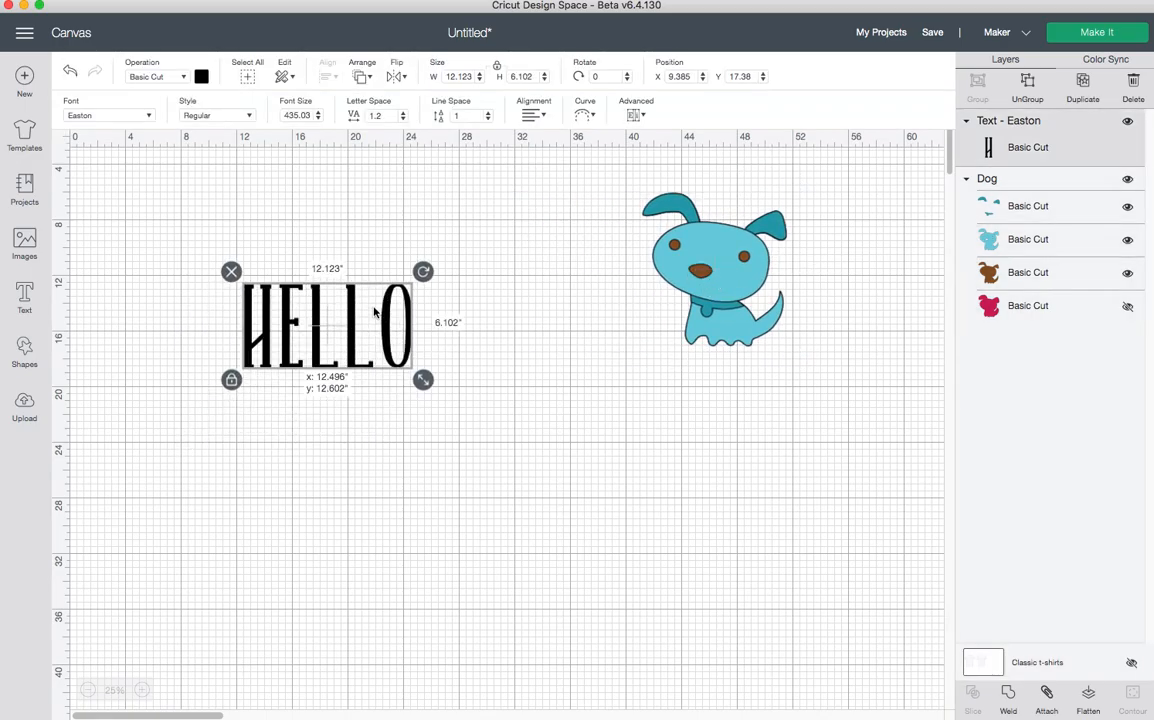
left_click_drag(422, 379, 566, 433)
left_click(347, 244)
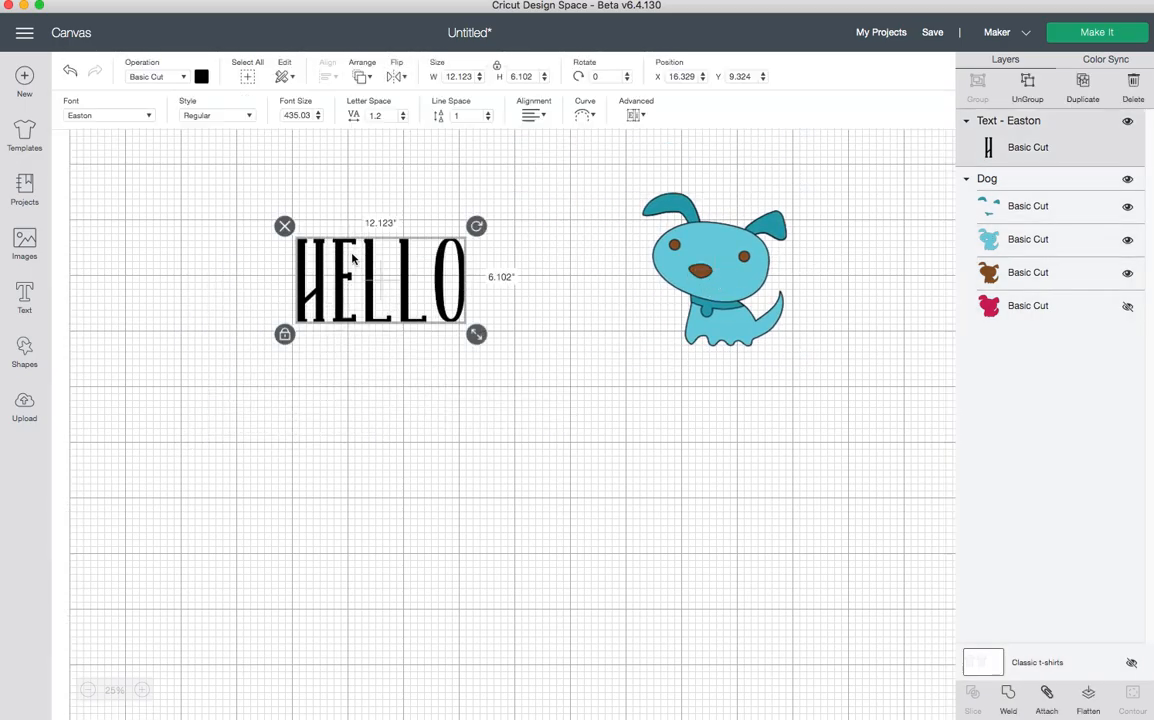
left_click_drag(478, 334, 611, 418)
left_click_drag(468, 306, 405, 305)
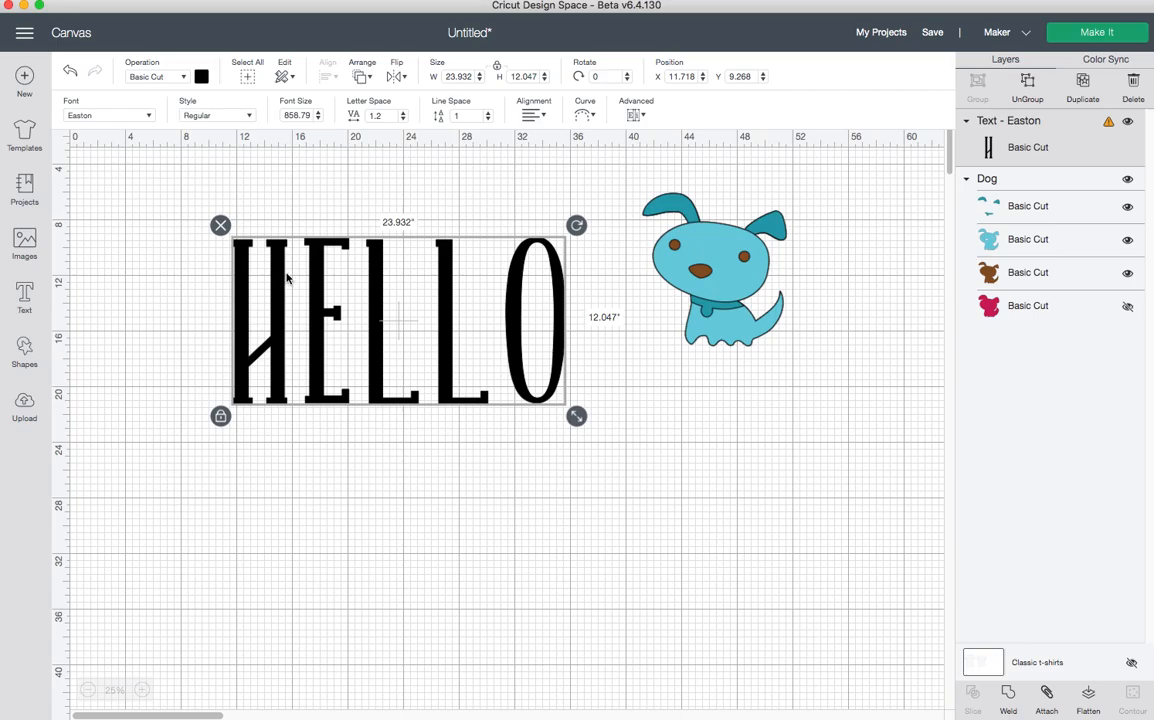
left_click_drag(284, 278, 291, 291)
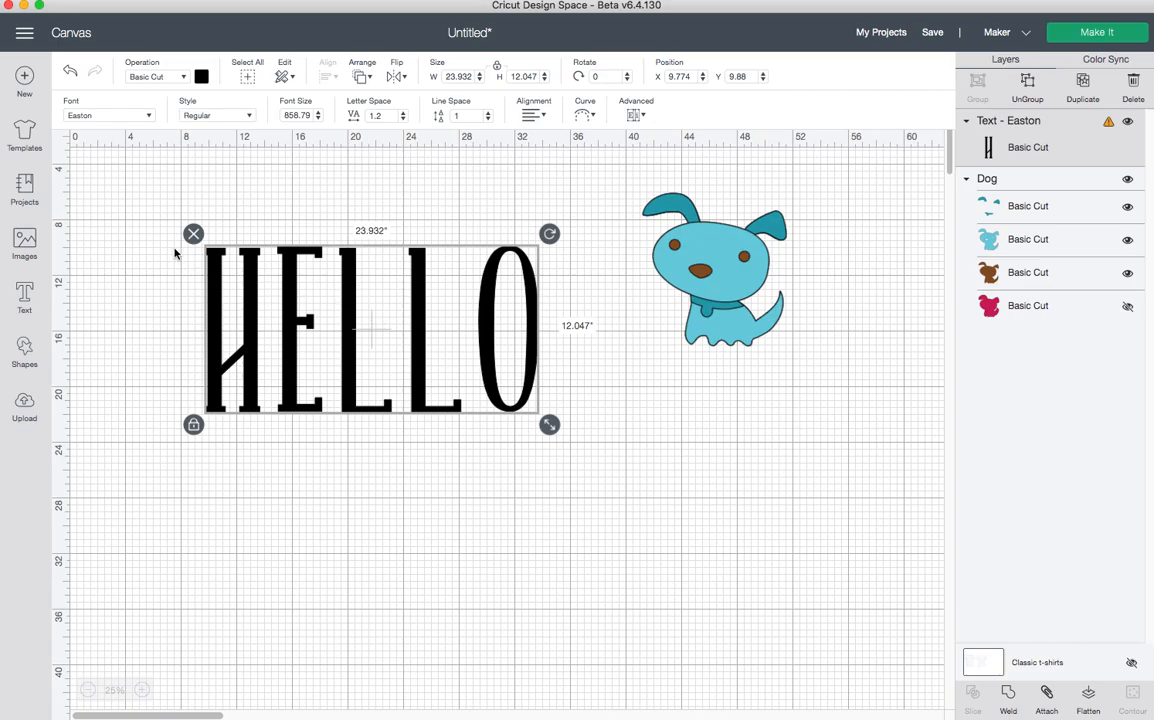
- Browse the fonts for a script style and change the hello text to Elizabeth
left_click(143, 117)
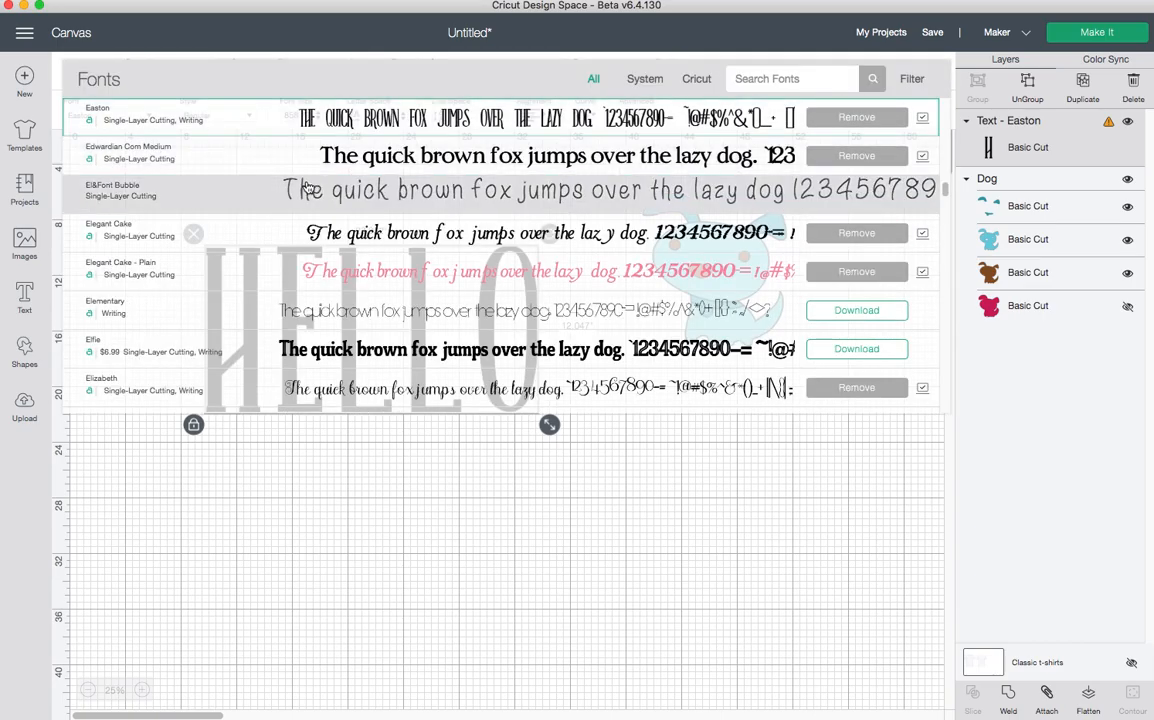
scroll(412, 280, "down", 1)
scroll(412, 280, "down", 1)
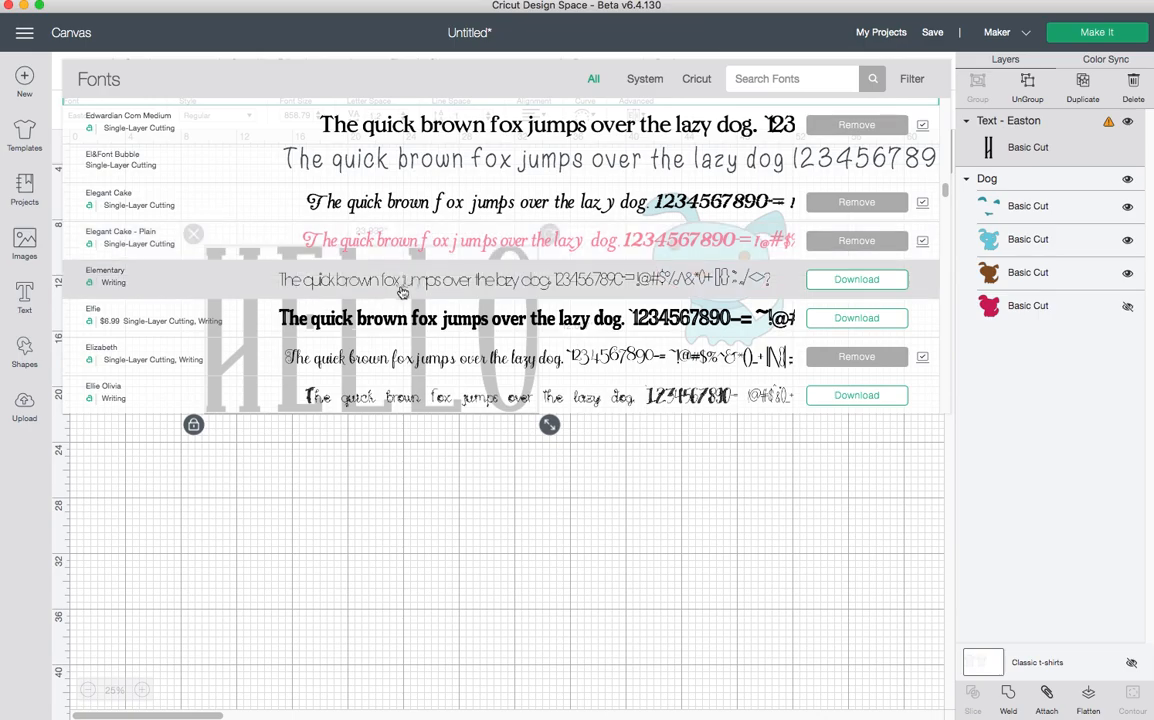
scroll(372, 297, "down", 5)
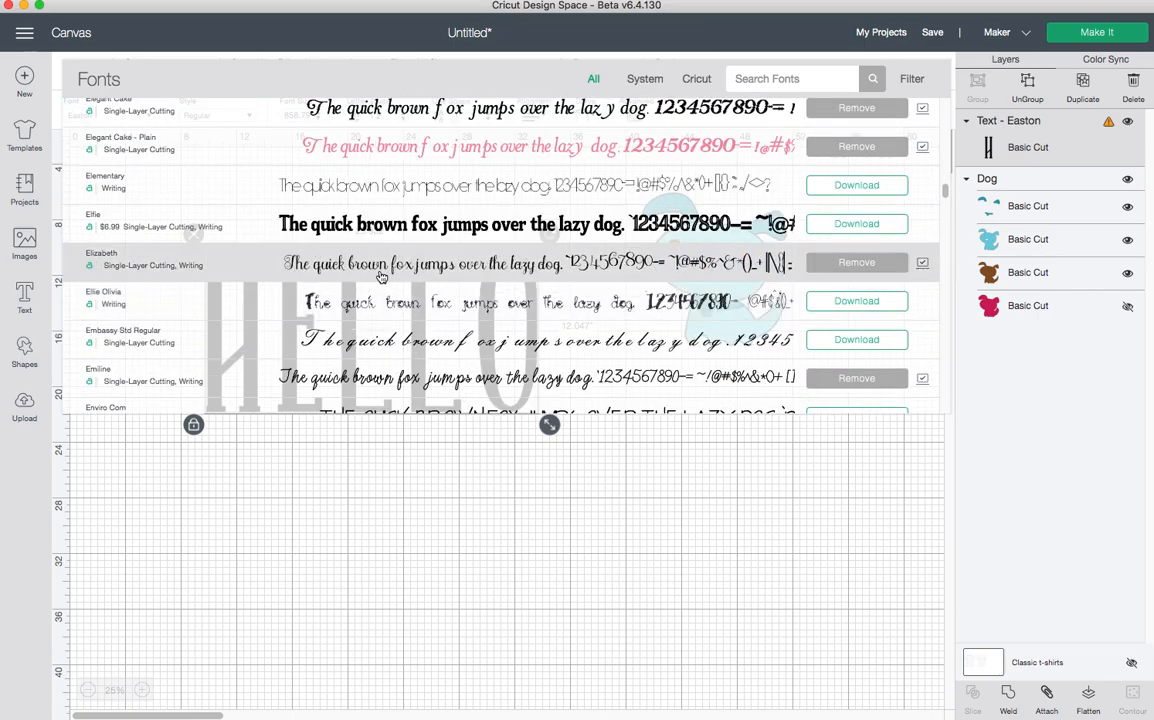
scroll(400, 295, "down", 2)
scroll(455, 342, "down", 2)
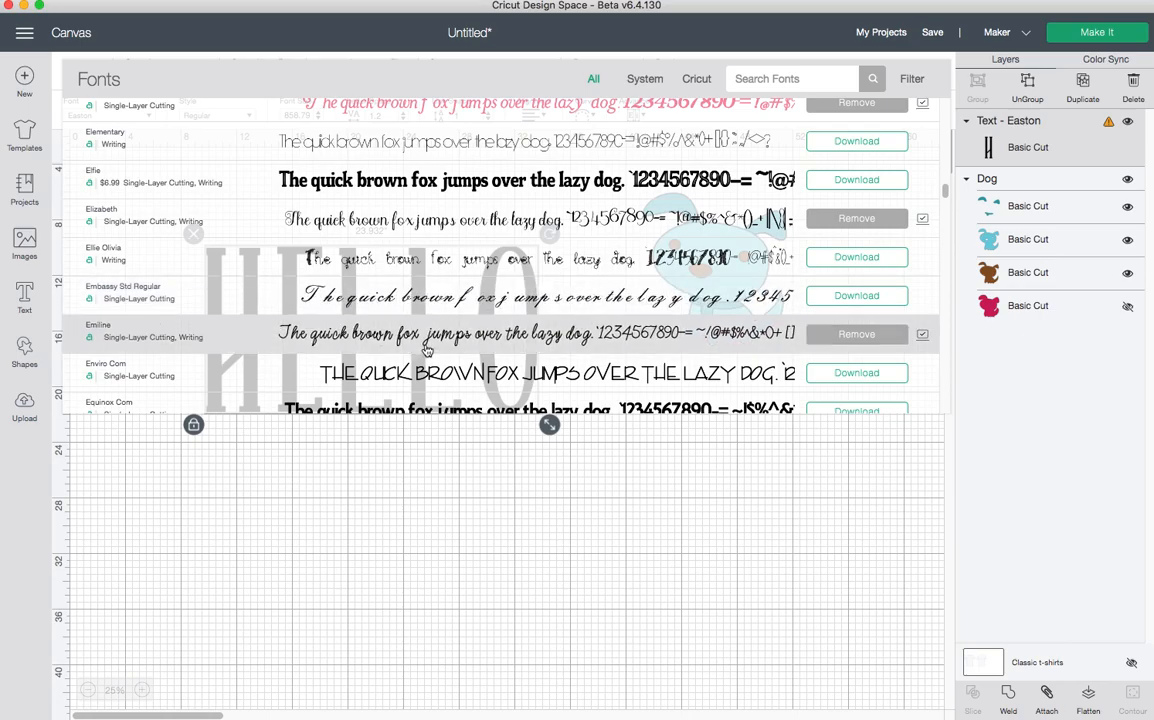
scroll(420, 340, "down", 15)
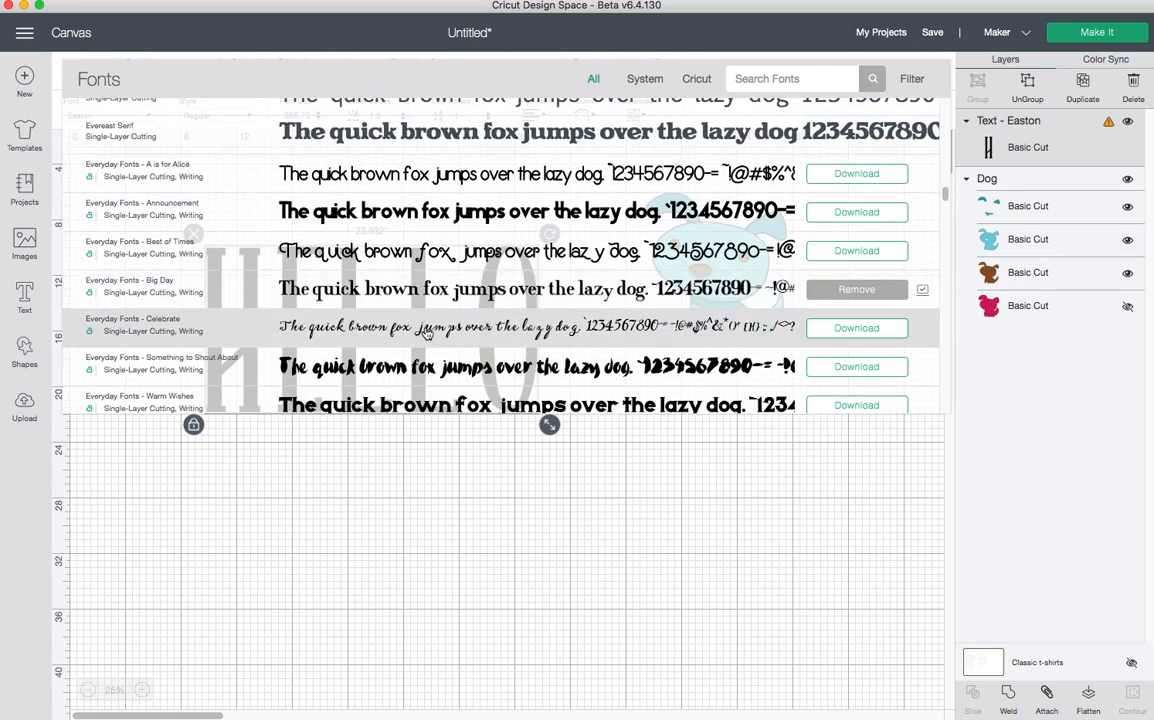
scroll(420, 320, "down", 3)
scroll(422, 322, "down", 12)
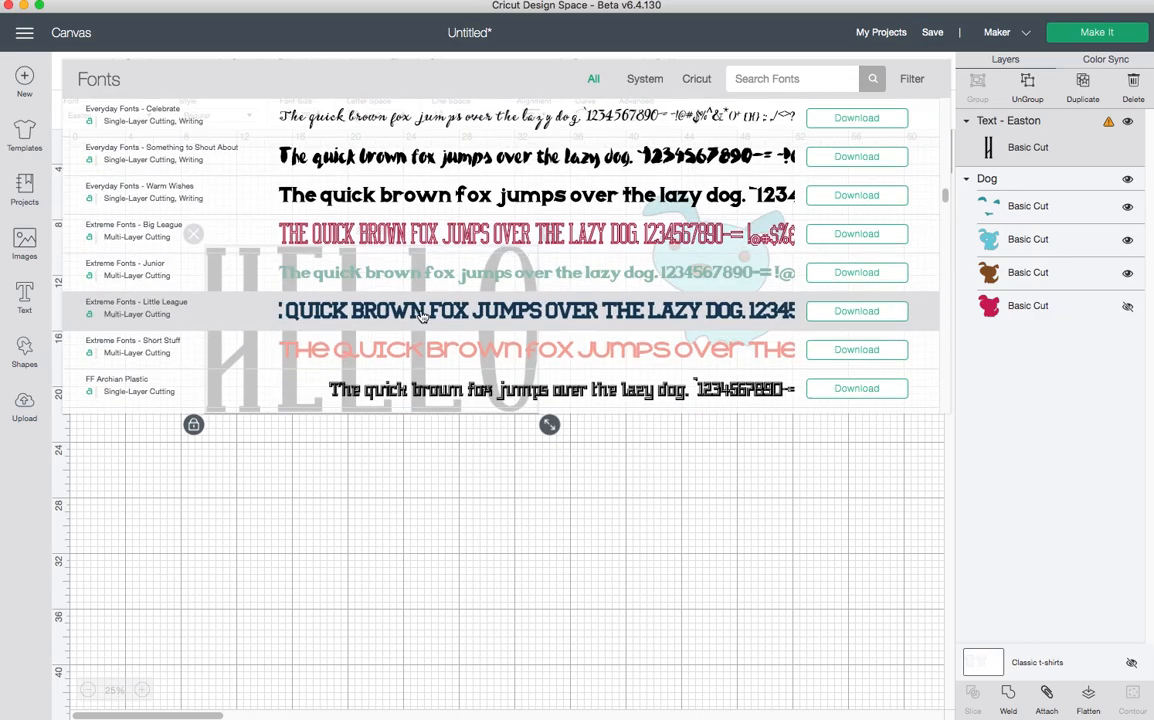
scroll(424, 310, "down", 5)
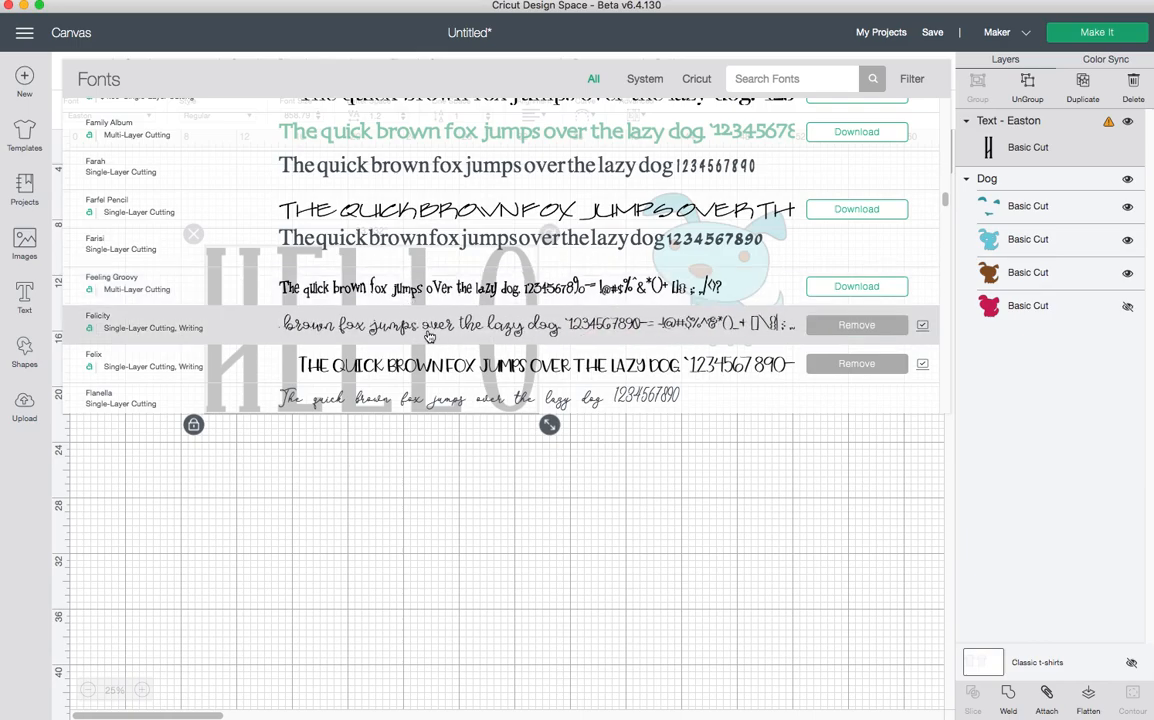
scroll(423, 336, "down", 1)
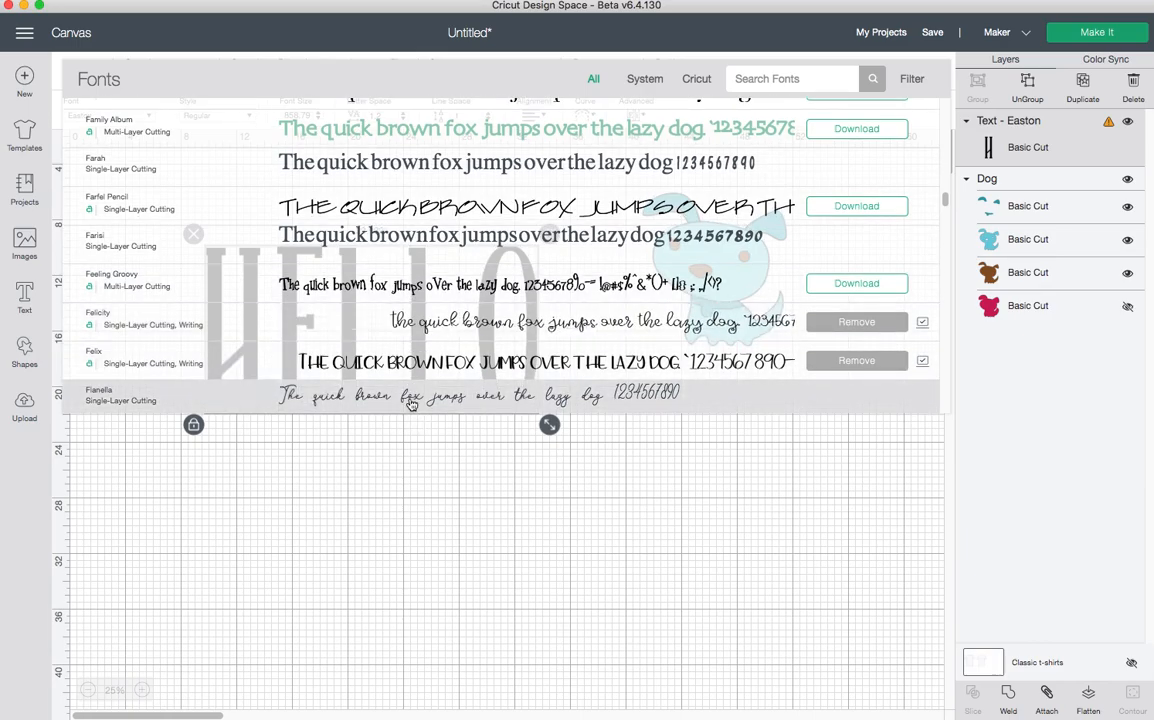
scroll(410, 390, "down", 12)
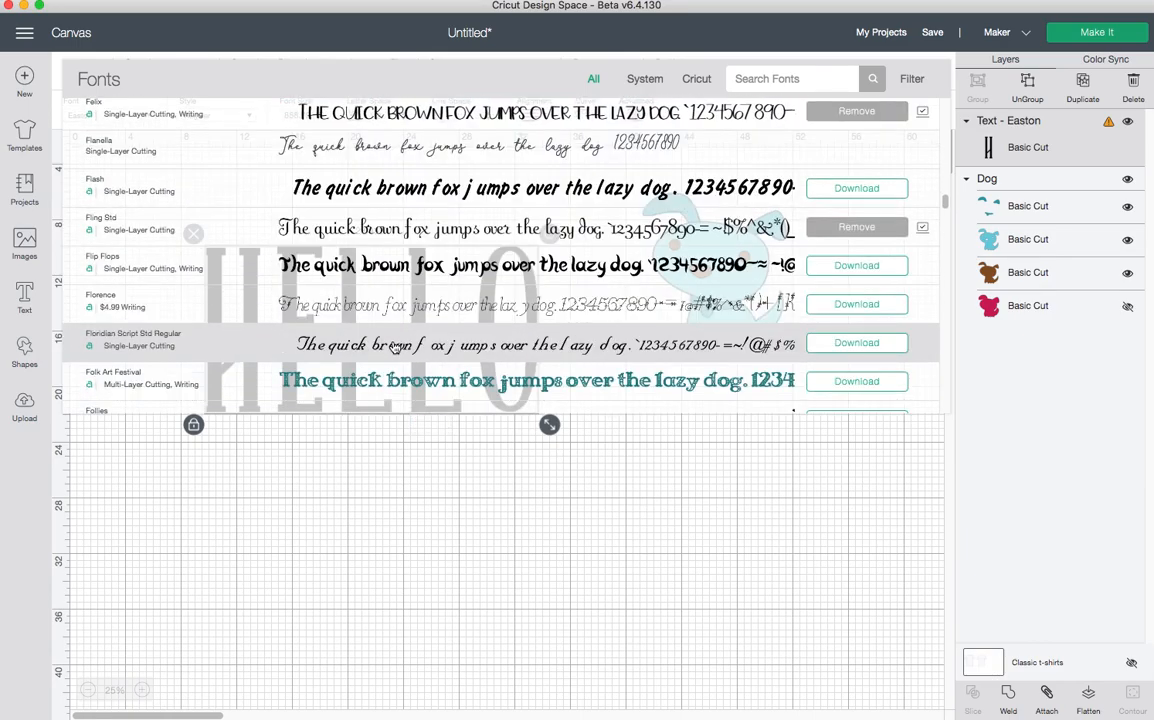
scroll(408, 346, "up", 10)
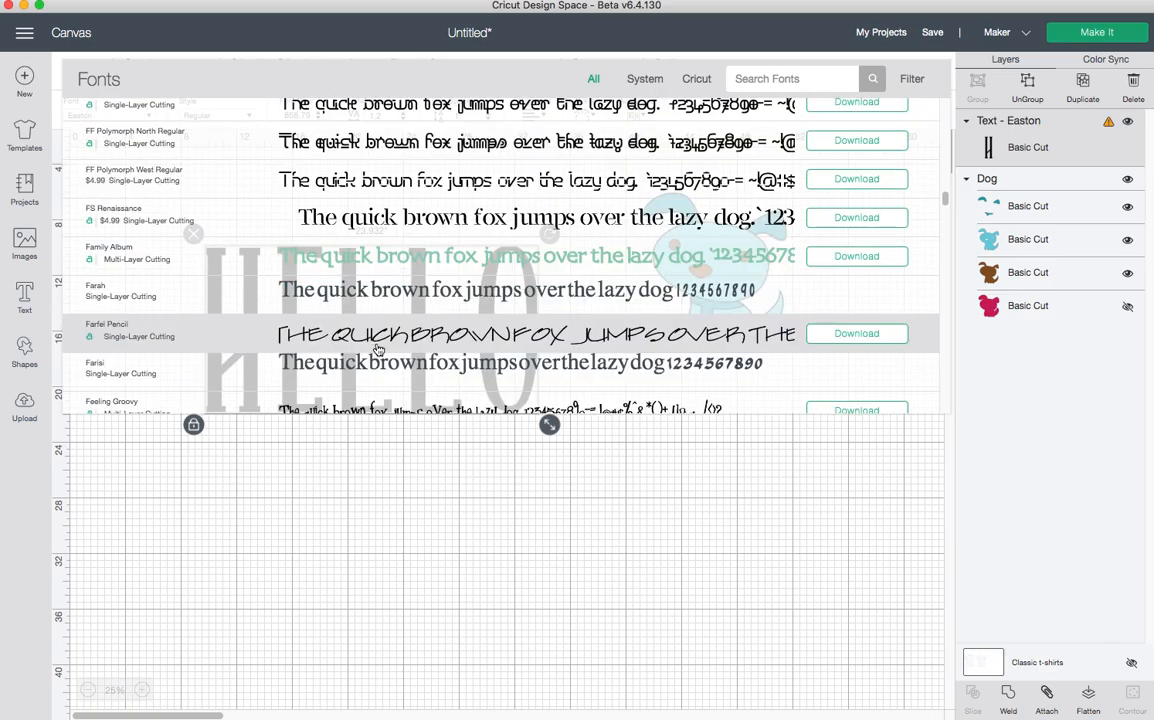
scroll(406, 347, "up", 6)
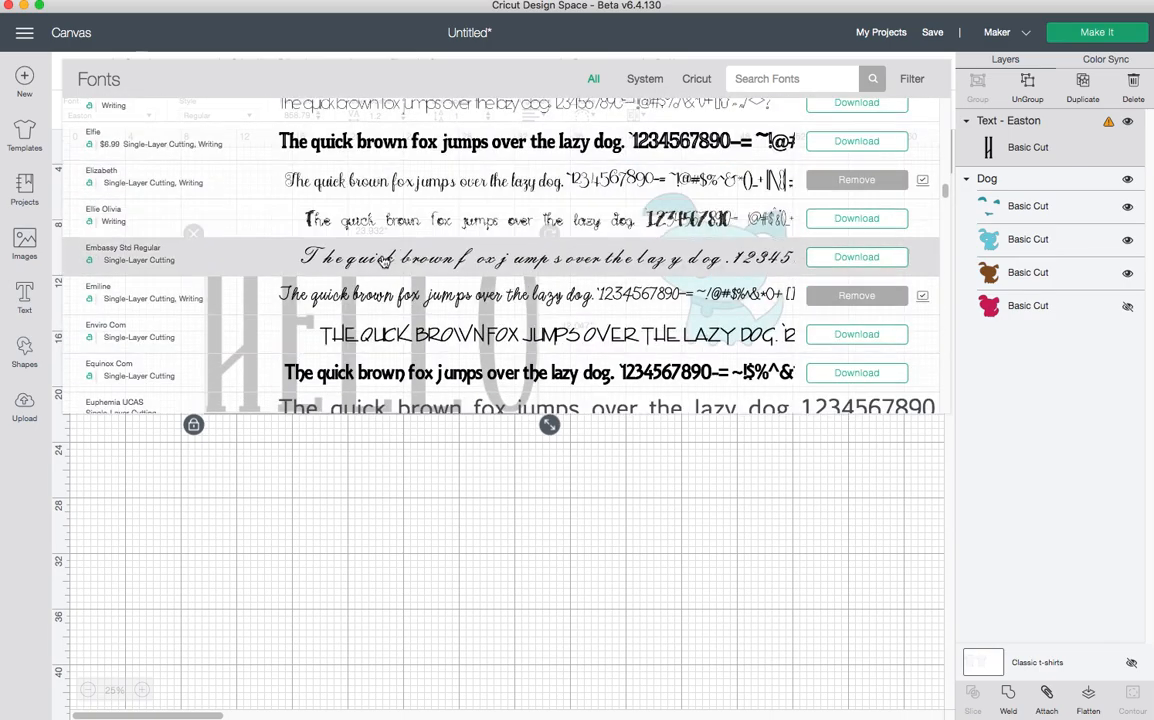
left_click(380, 181)
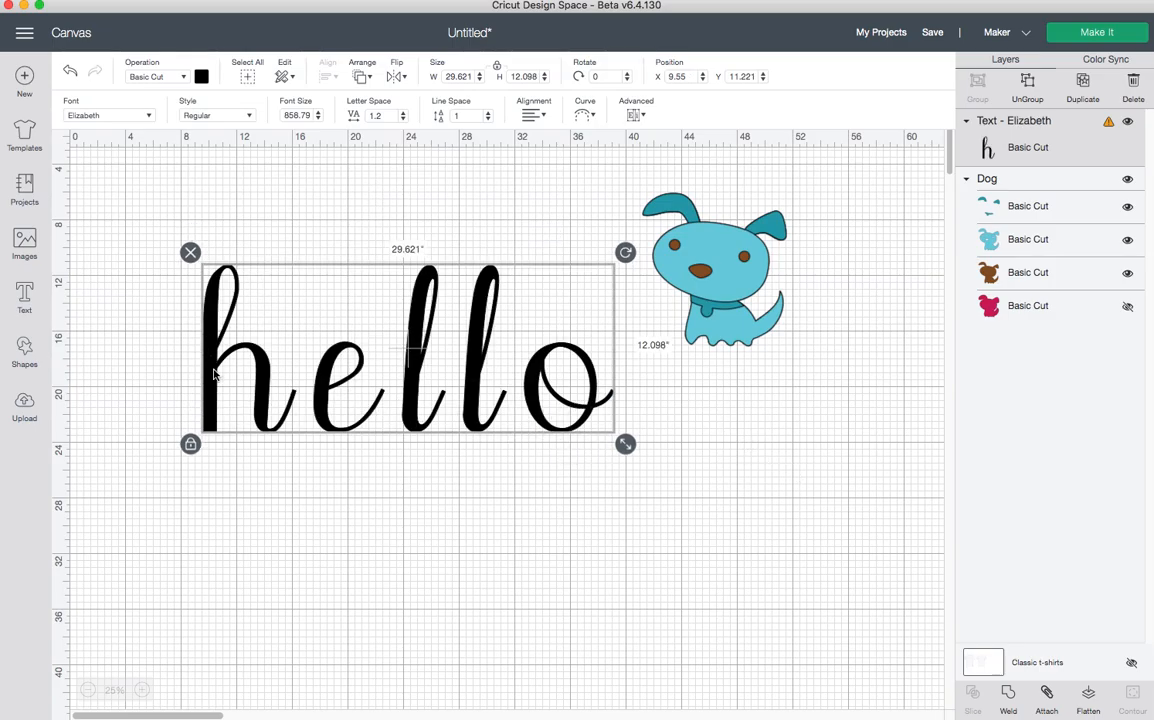
- Set the hello text's letter spacing to 1.1 and ungroup the word into separate letters
left_click(547, 470)
left_click(268, 355)
left_click(403, 119)
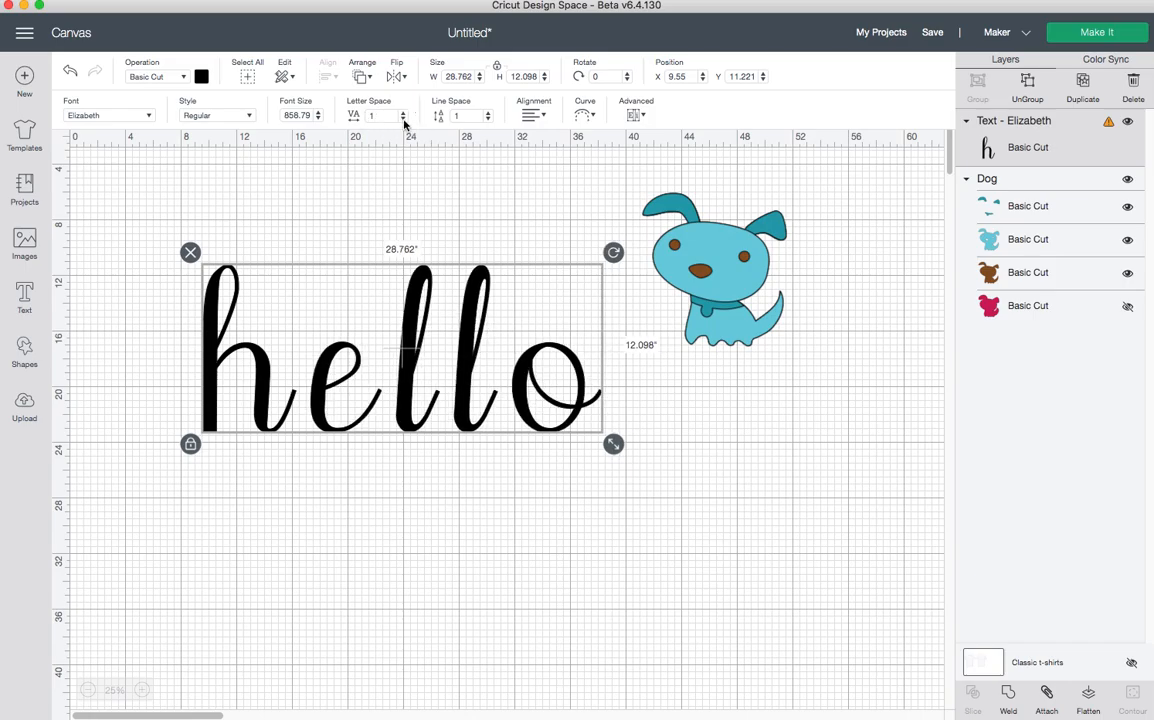
left_click(403, 114)
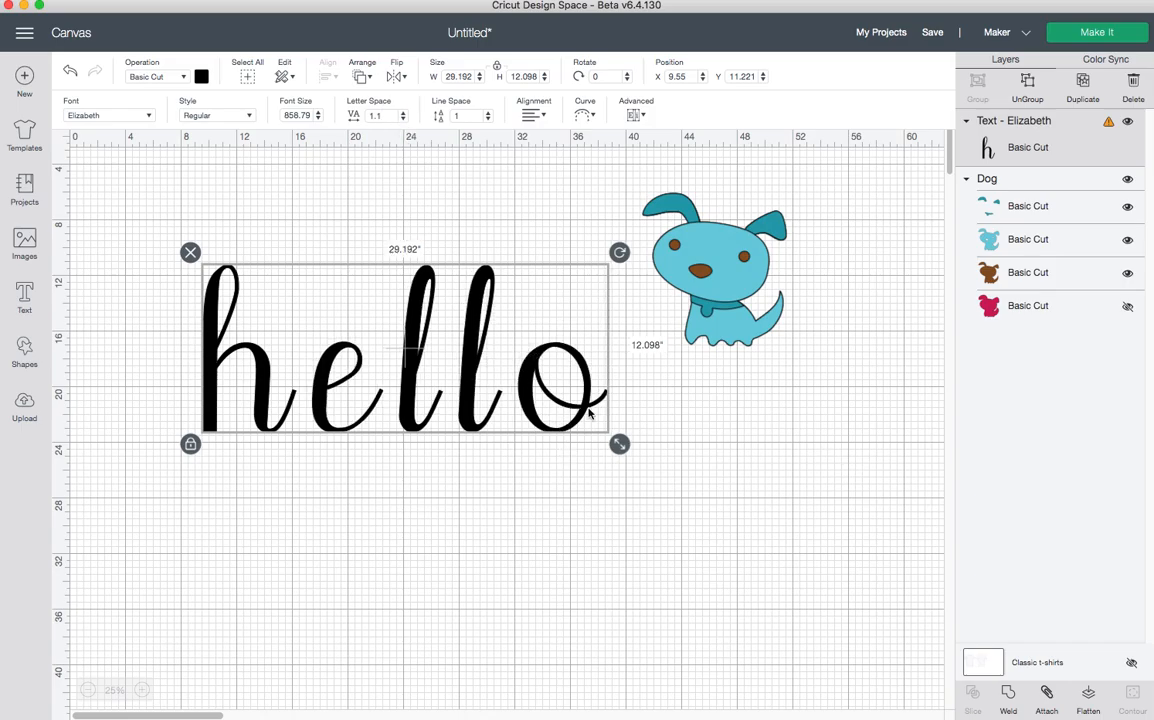
left_click(1028, 88)
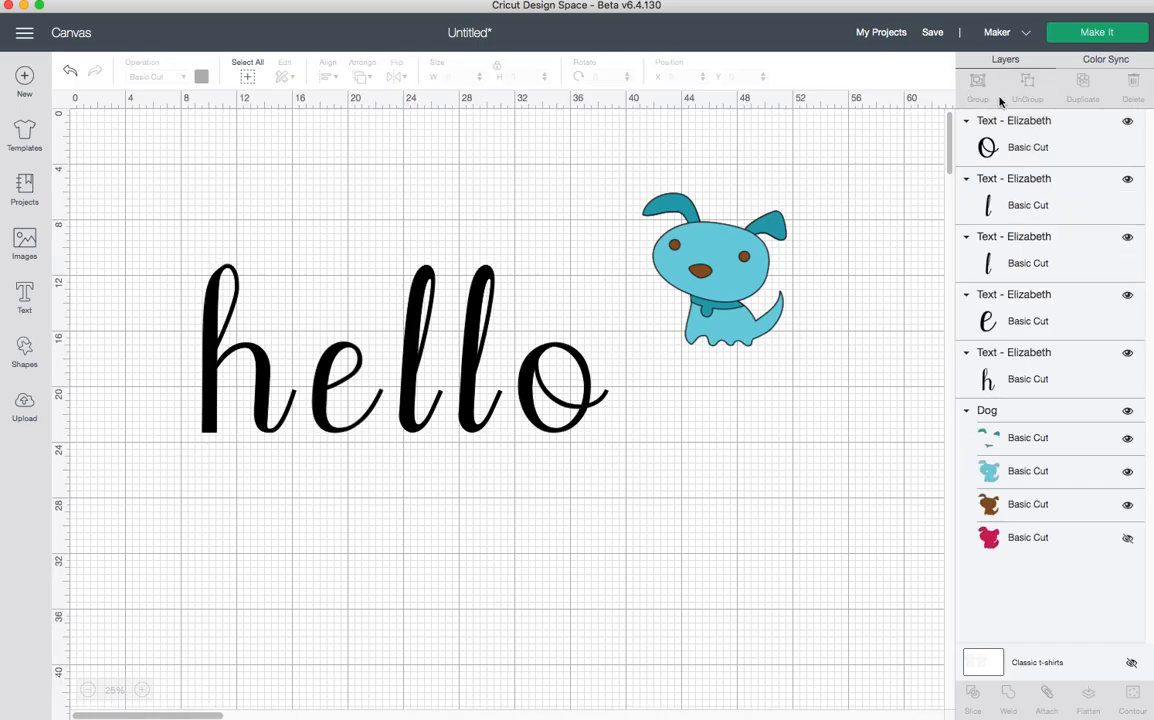
- Select all the hello letters, group them together, and ungroup them again
left_click_drag(120, 231, 616, 470)
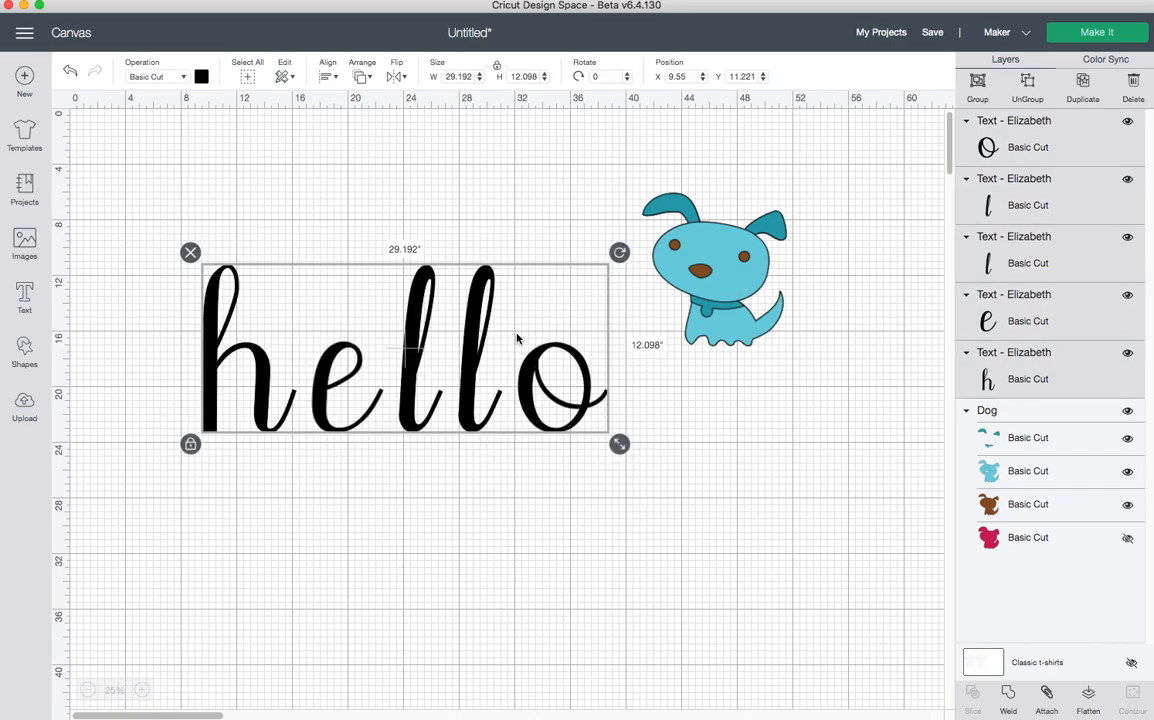
left_click(368, 205)
left_click_drag(180, 245, 622, 500)
left_click(977, 83)
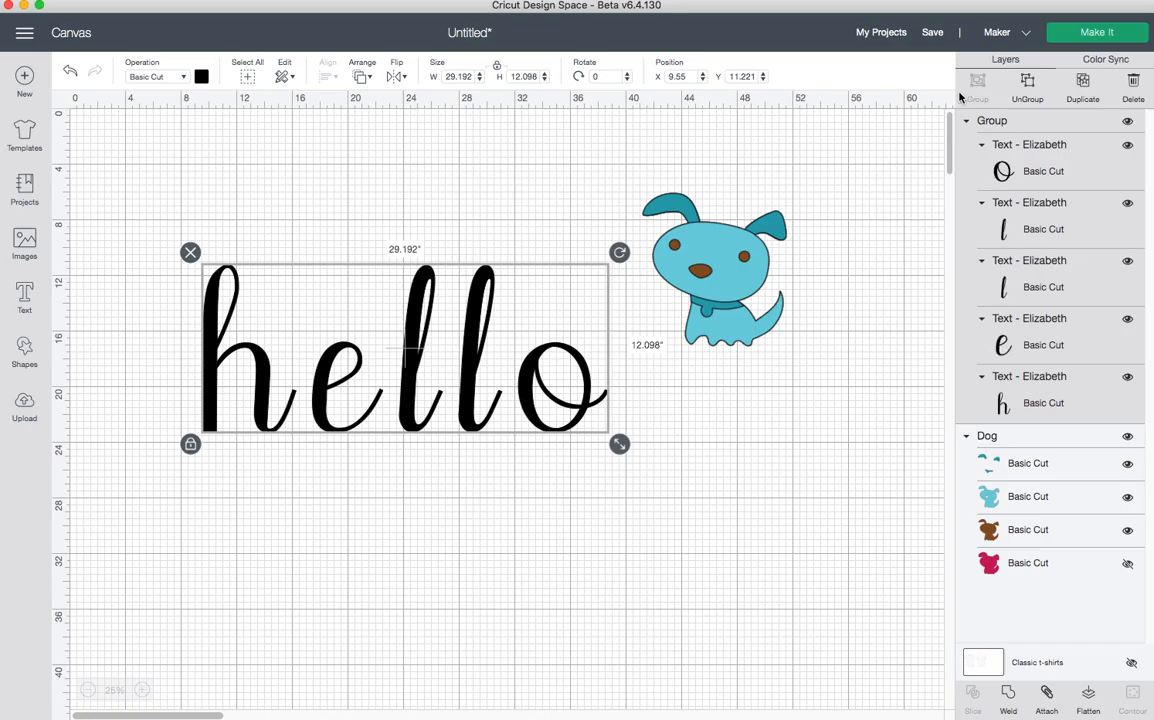
left_click(1035, 91)
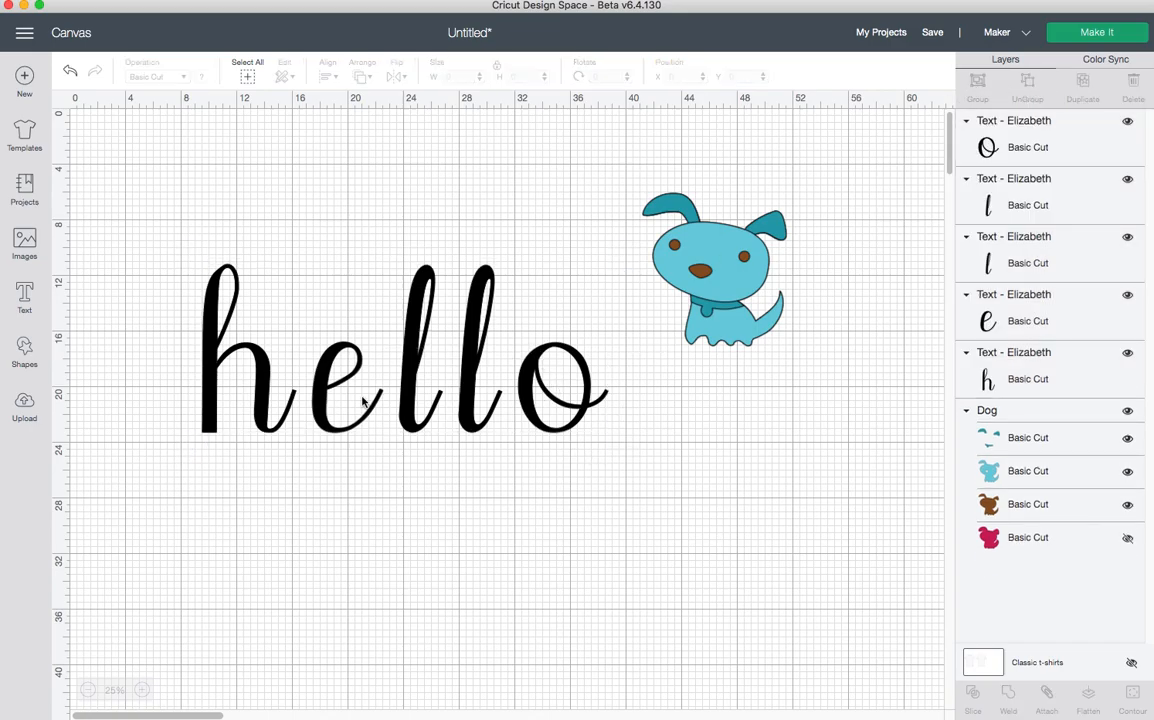
- Move the e and the first l leftward so that h, e and l connect as joined script
left_click(363, 400)
left_click(415, 400)
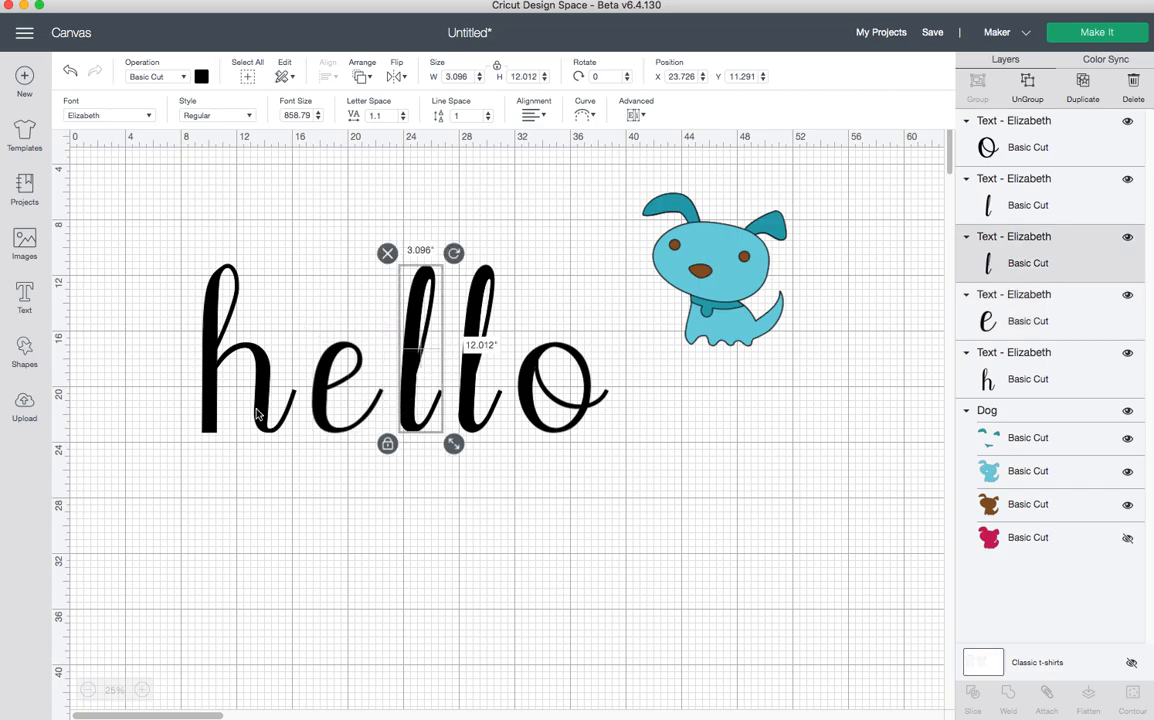
left_click(245, 395)
left_click(359, 418)
left_click_drag(363, 415, 368, 388)
left_click(380, 391)
left_click(394, 404)
left_click(472, 408)
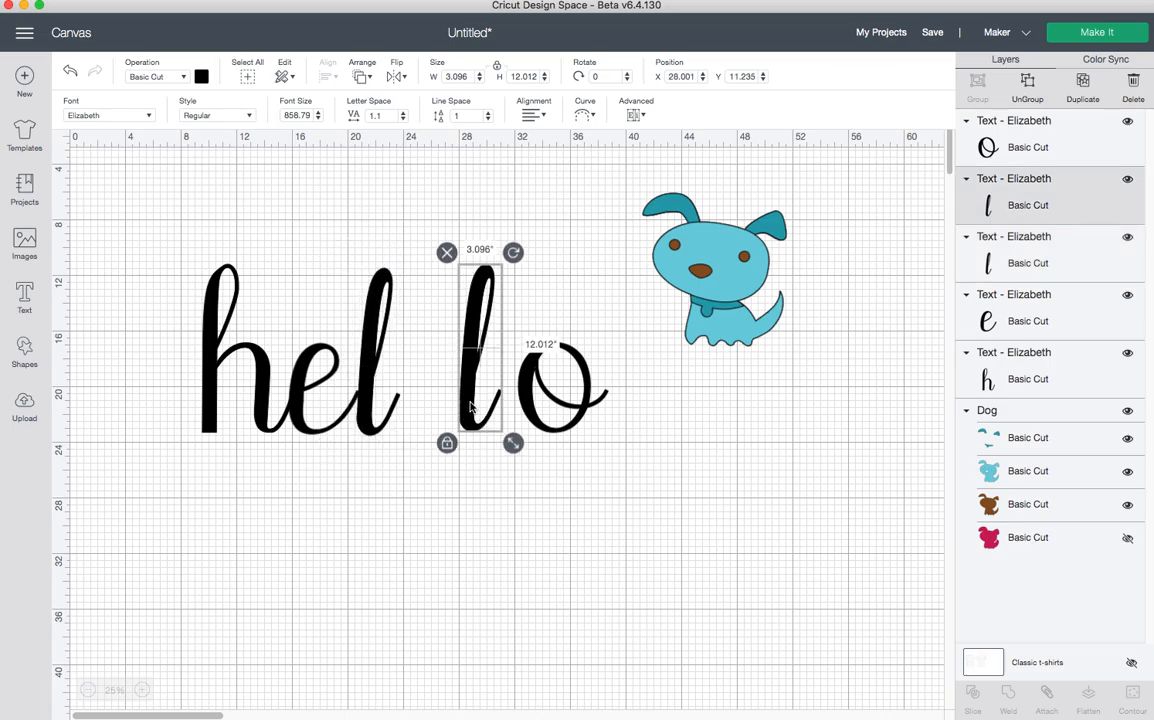
- Nudge the first l against the e, and move the second l and the o leftward to join the word
left_click(365, 402)
left_click(465, 405)
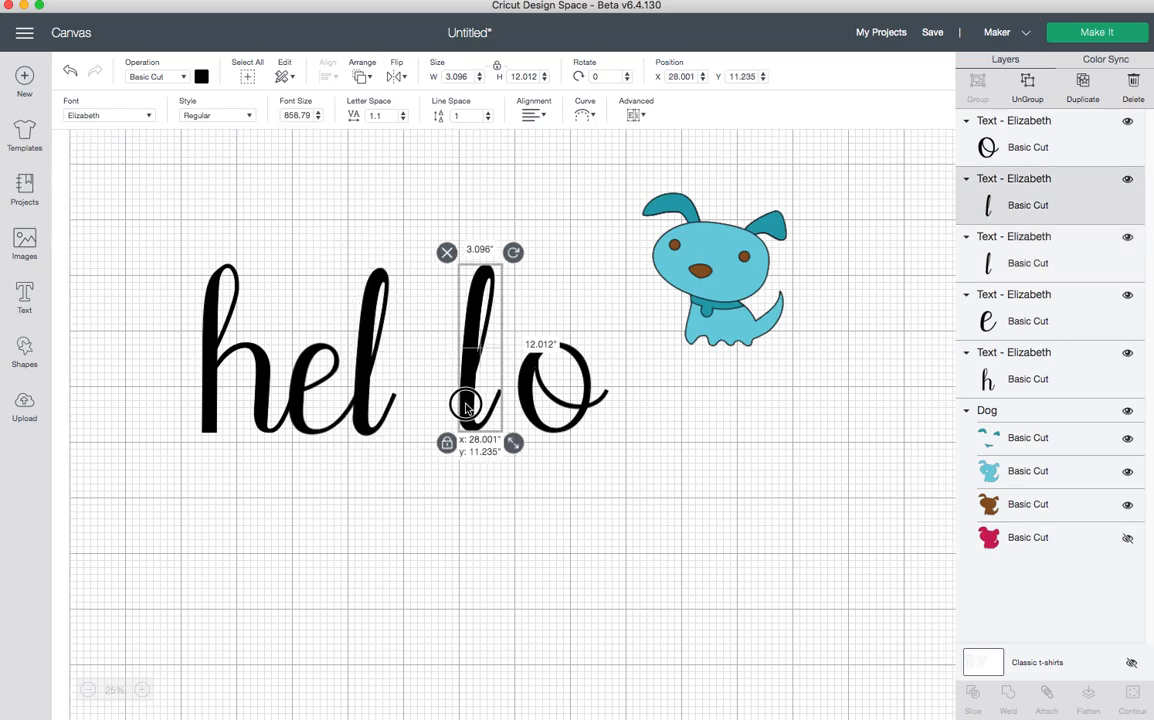
left_click_drag(465, 405, 398, 406)
left_click(529, 402)
left_click_drag(529, 402, 441, 403)
- Open the mat preview to examine how the separate hello letters are laid out for cutting, and return to the canvas
left_click(652, 496)
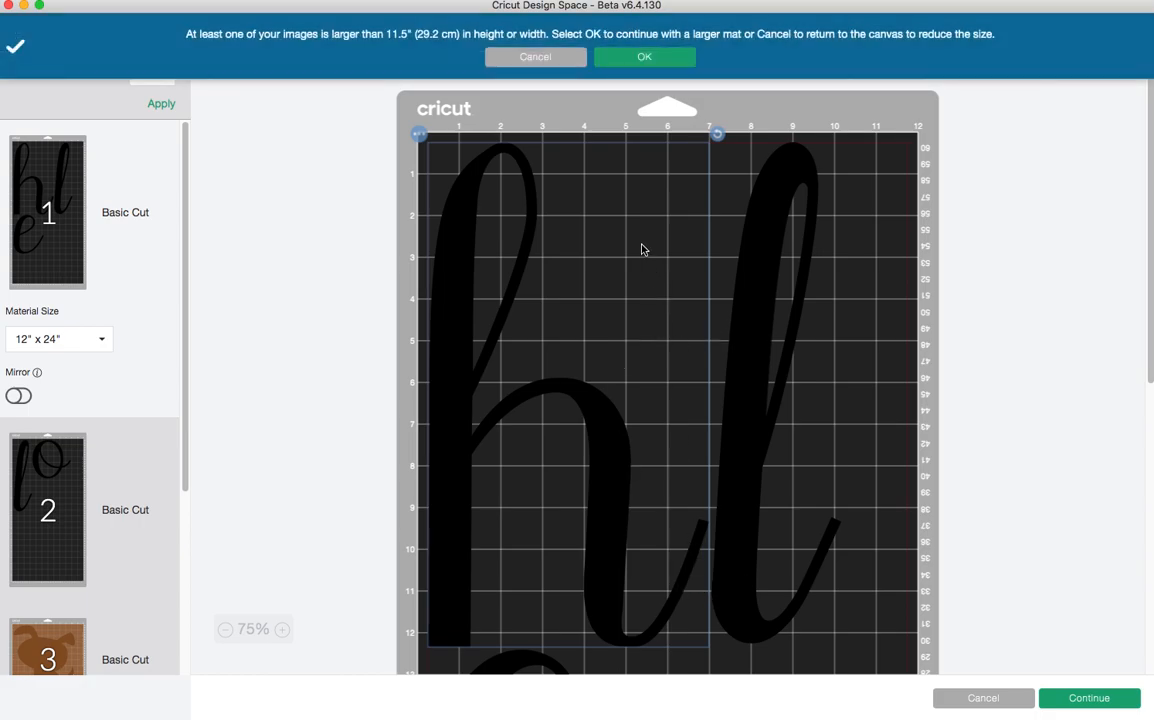
scroll(740, 430, "down", 5)
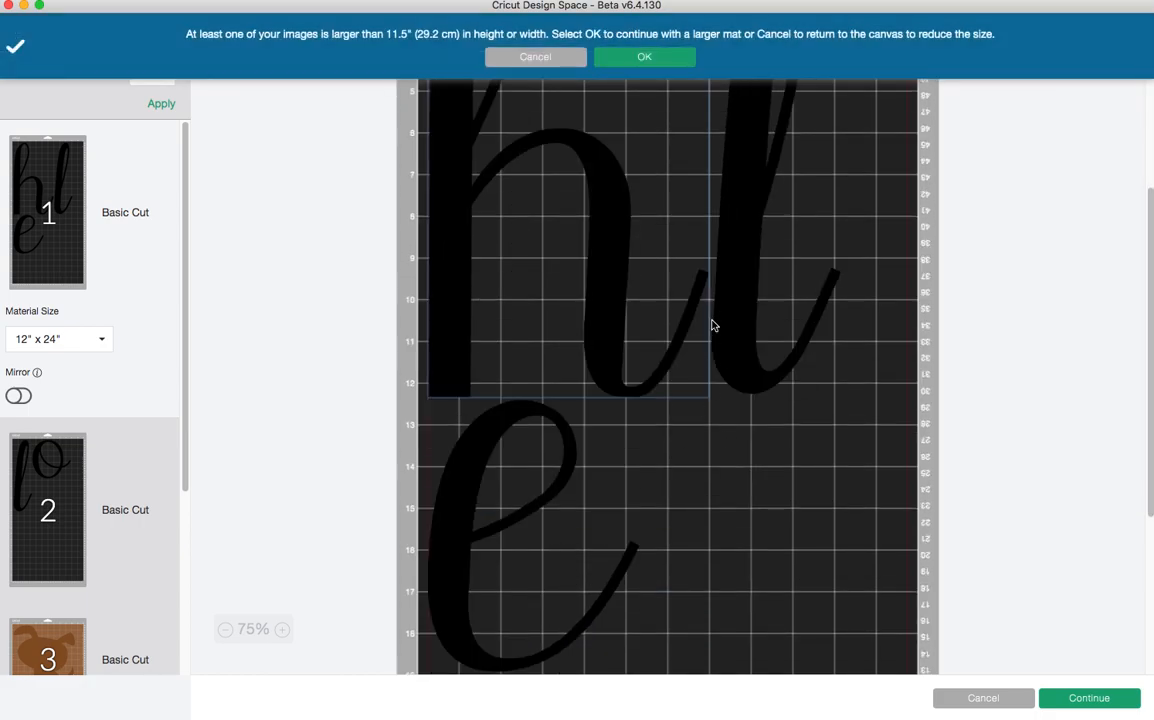
scroll(713, 325, "up", 7)
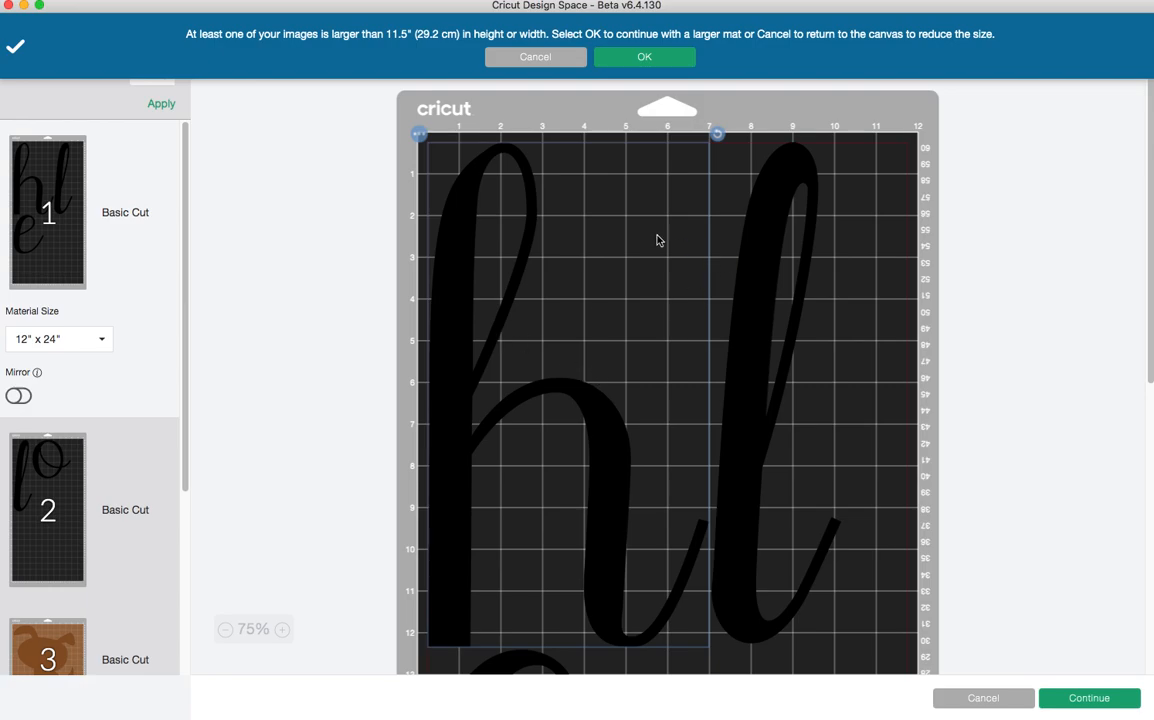
scroll(735, 490, "down", 5)
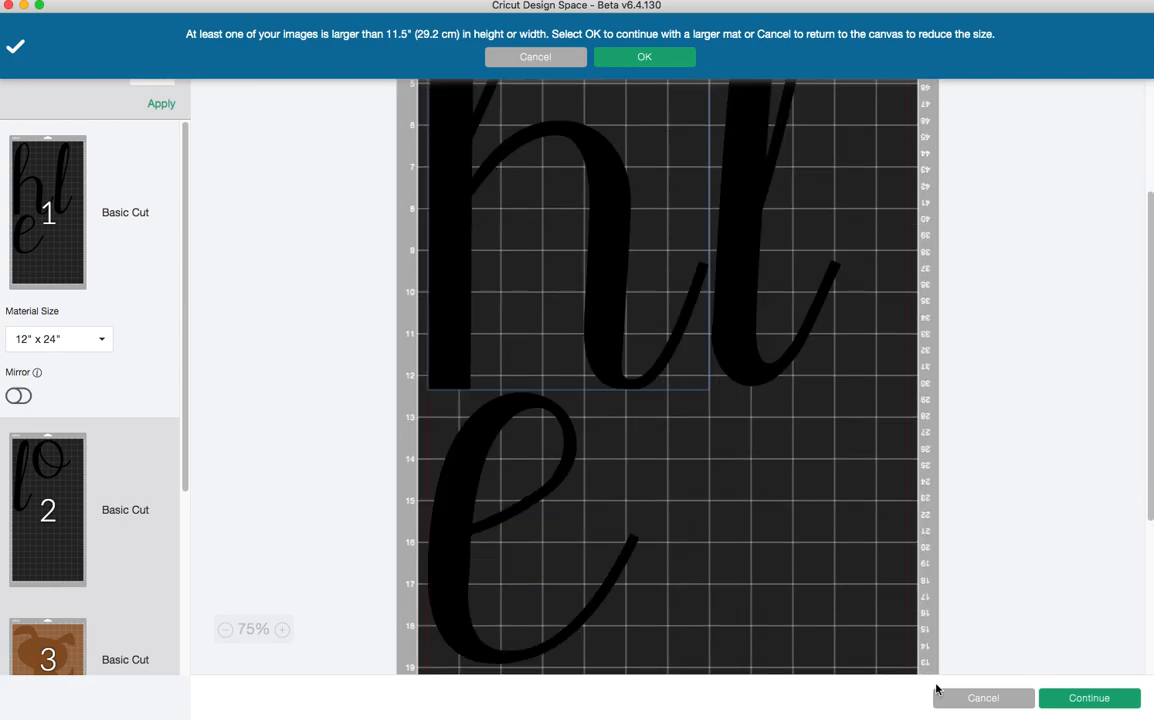
left_click(977, 704)
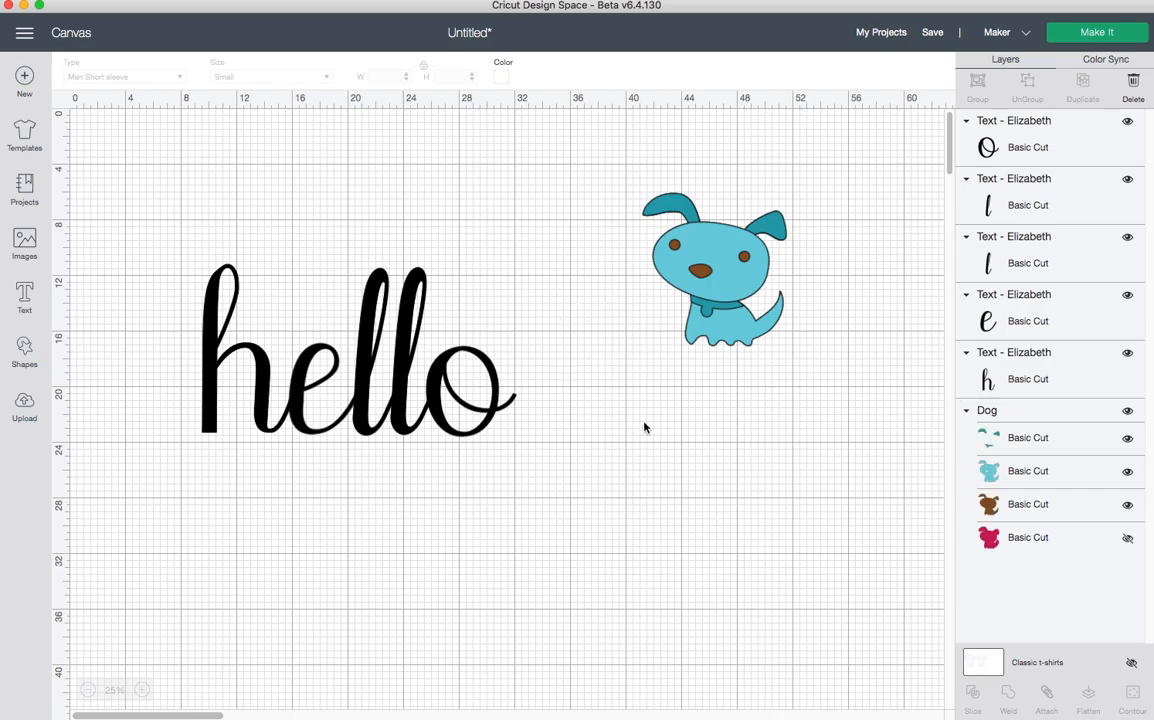
- Select all the hello letters, attach them together, and try to open the mat preview for cutting
left_click_drag(137, 244, 547, 462)
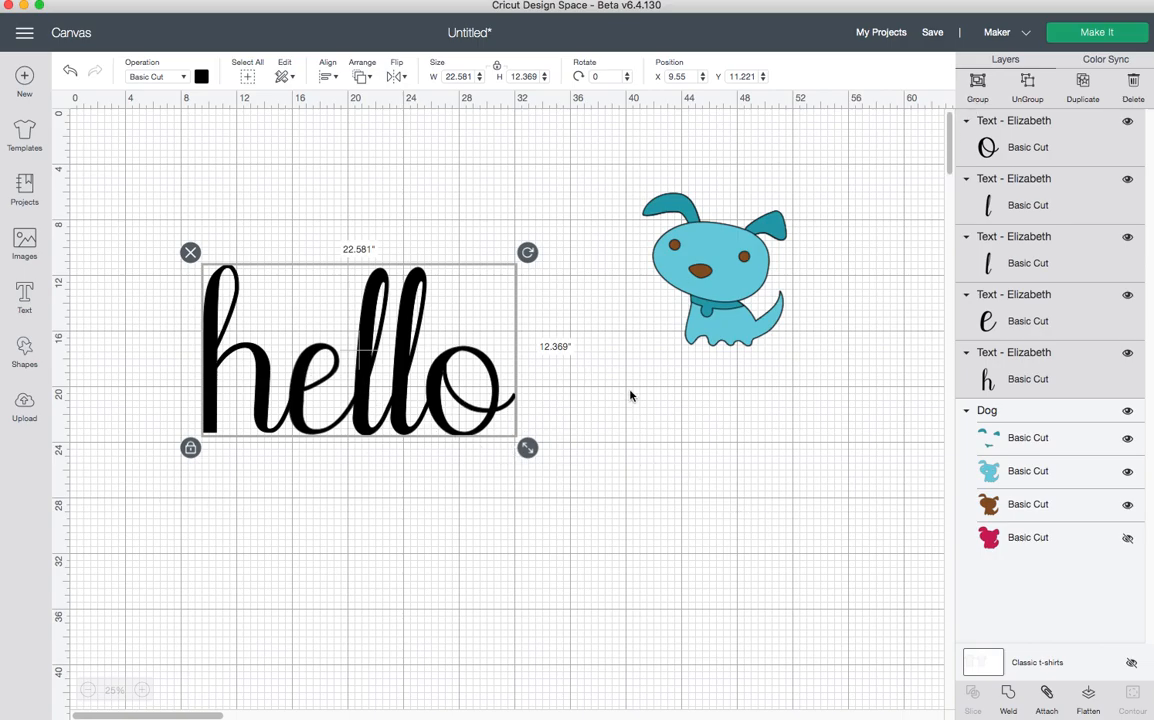
left_click(170, 221)
left_click_drag(155, 240, 540, 465)
left_click(1046, 693)
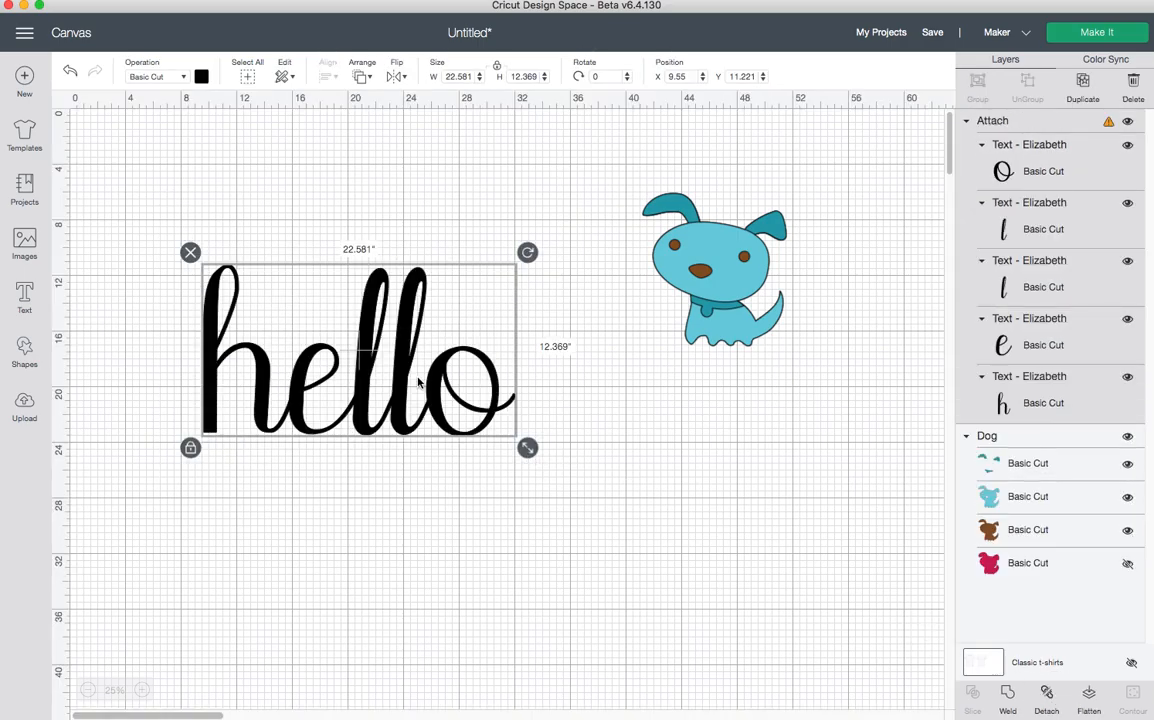
left_click(1081, 39)
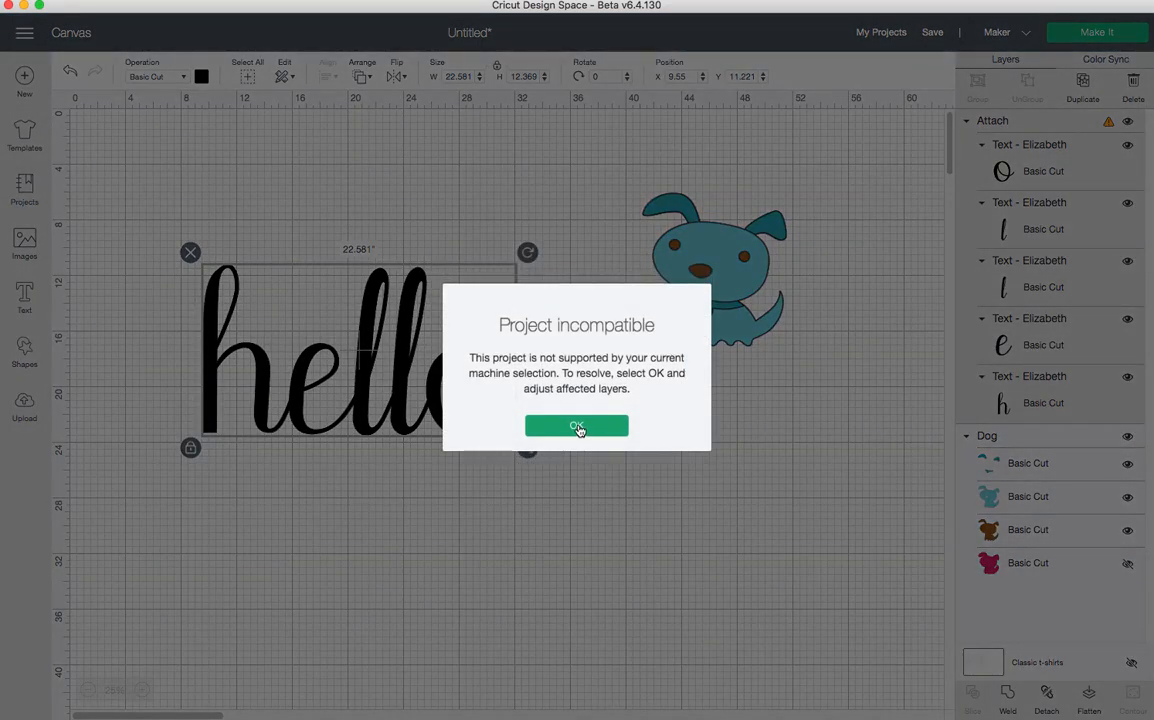
left_click(580, 428)
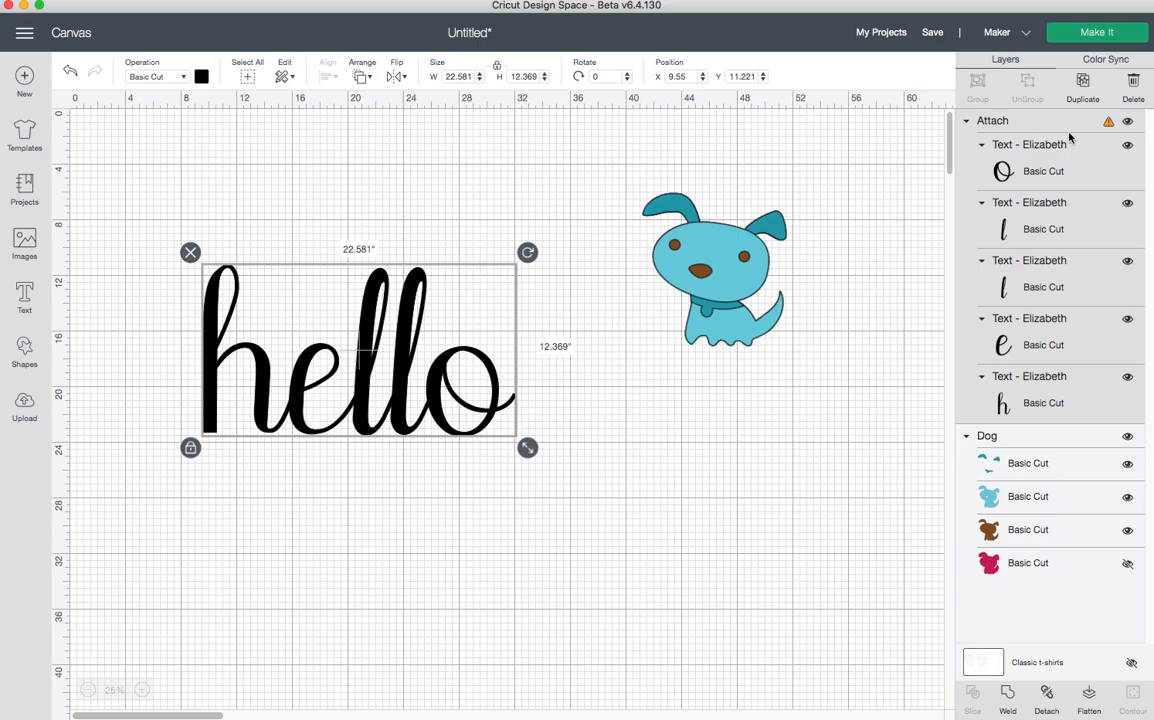
- Shrink the attached hello word to about 10.8 inches wide and reposition it on the canvas
left_click(726, 389)
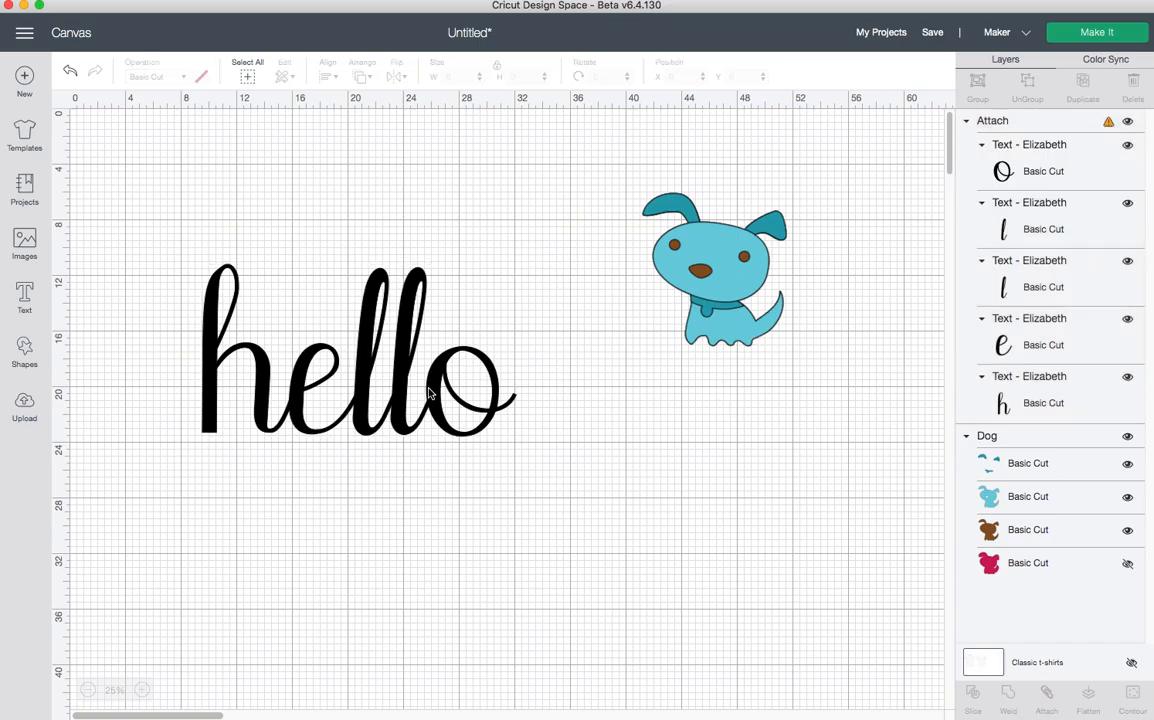
left_click(430, 393)
left_click_drag(518, 440, 381, 377)
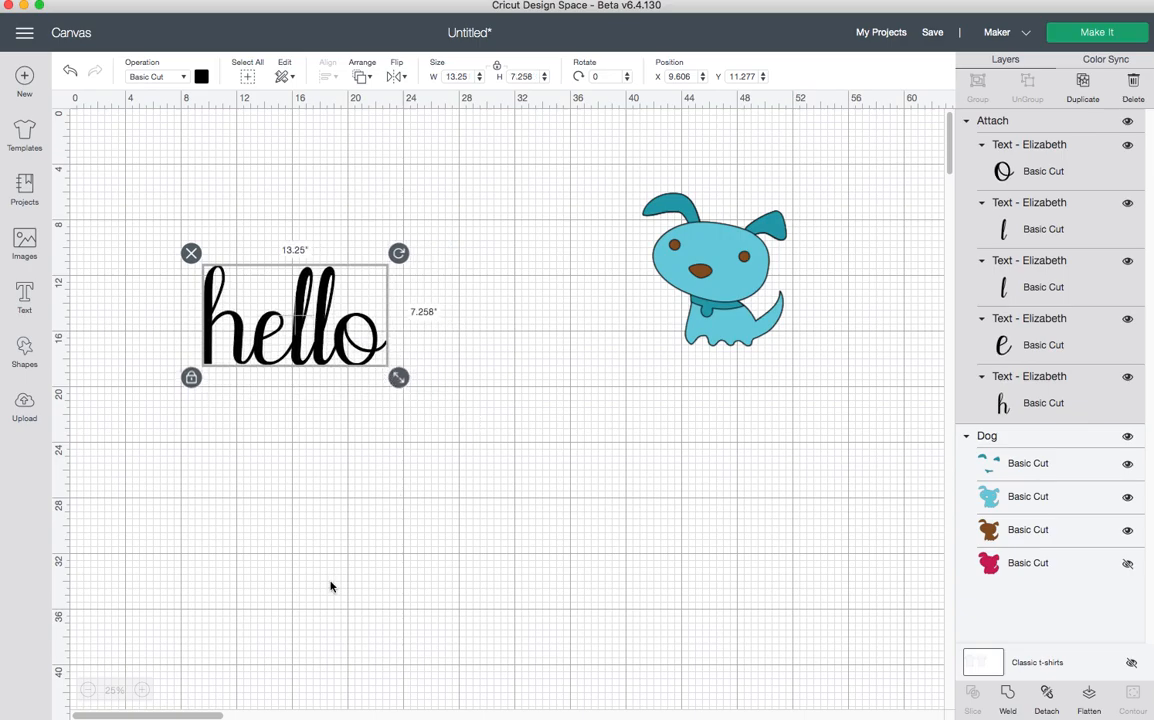
left_click(143, 690)
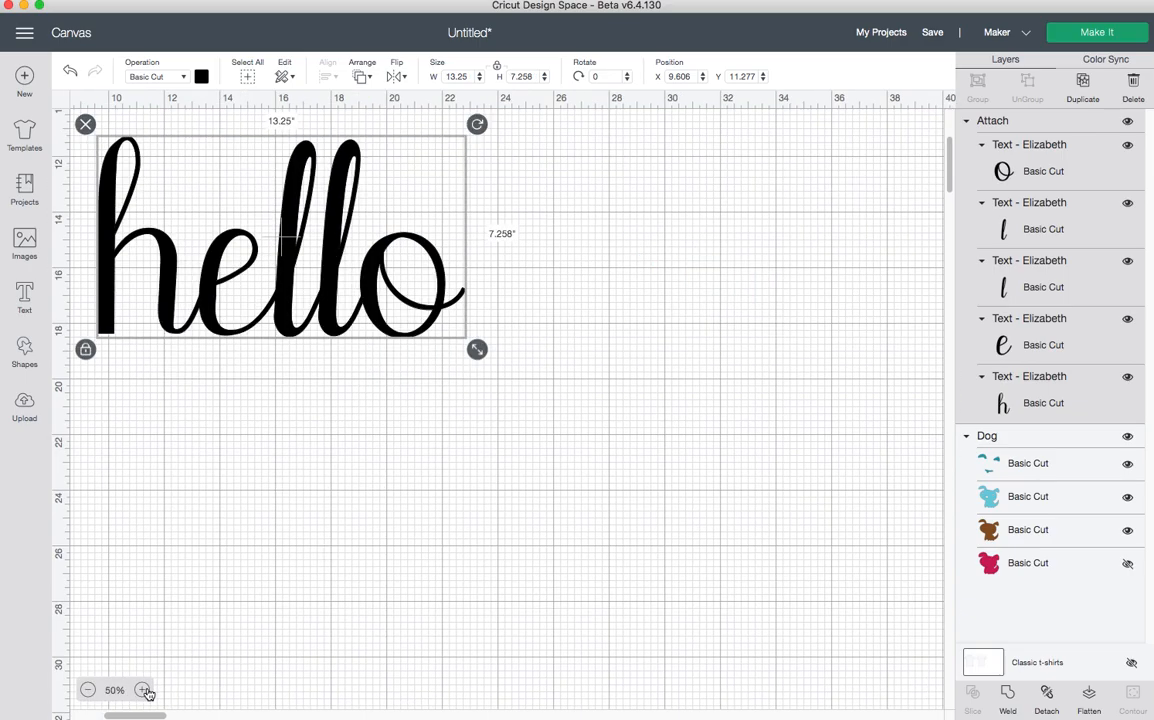
left_click_drag(140, 716, 87, 713)
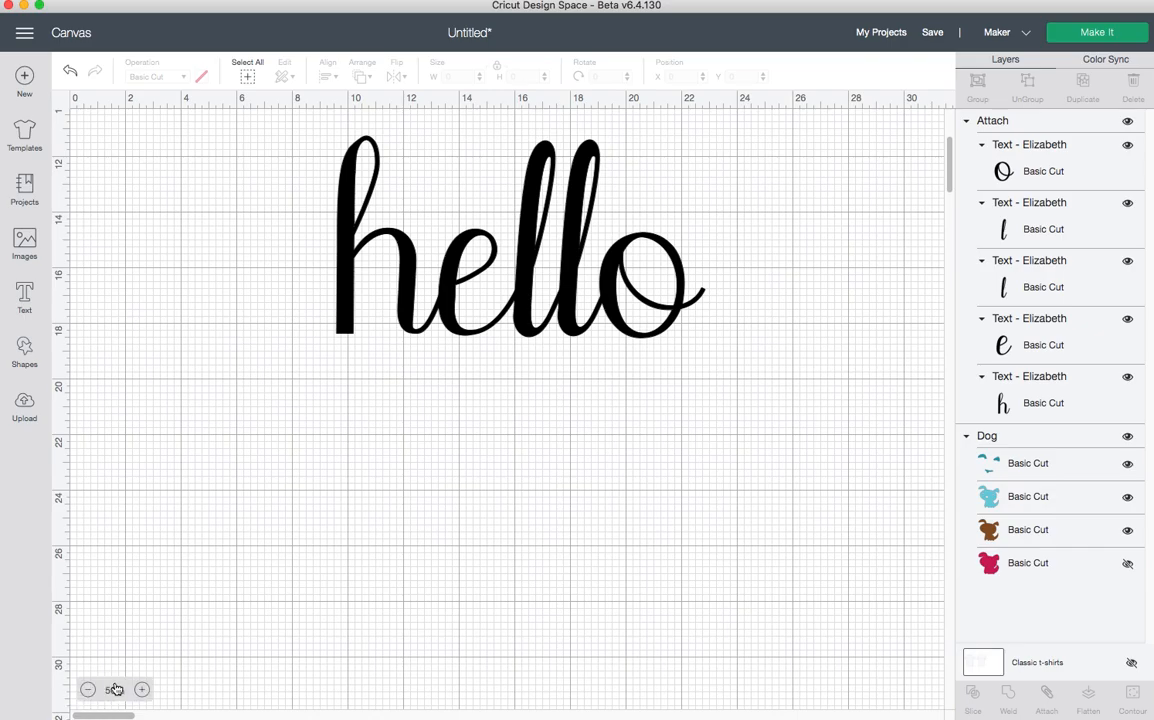
left_click(572, 301)
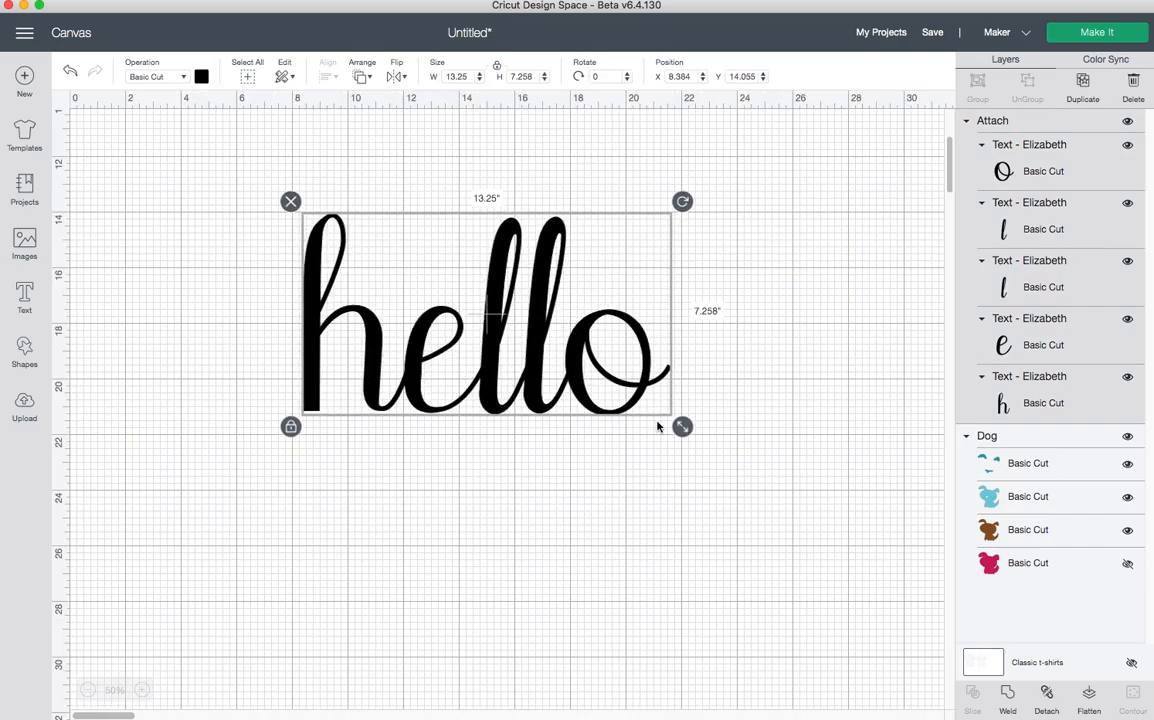
left_click_drag(693, 431, 625, 393)
- Open the mat preview to examine how the attached hello is laid out, return to the canvas, and reselect the word
left_click(1097, 32)
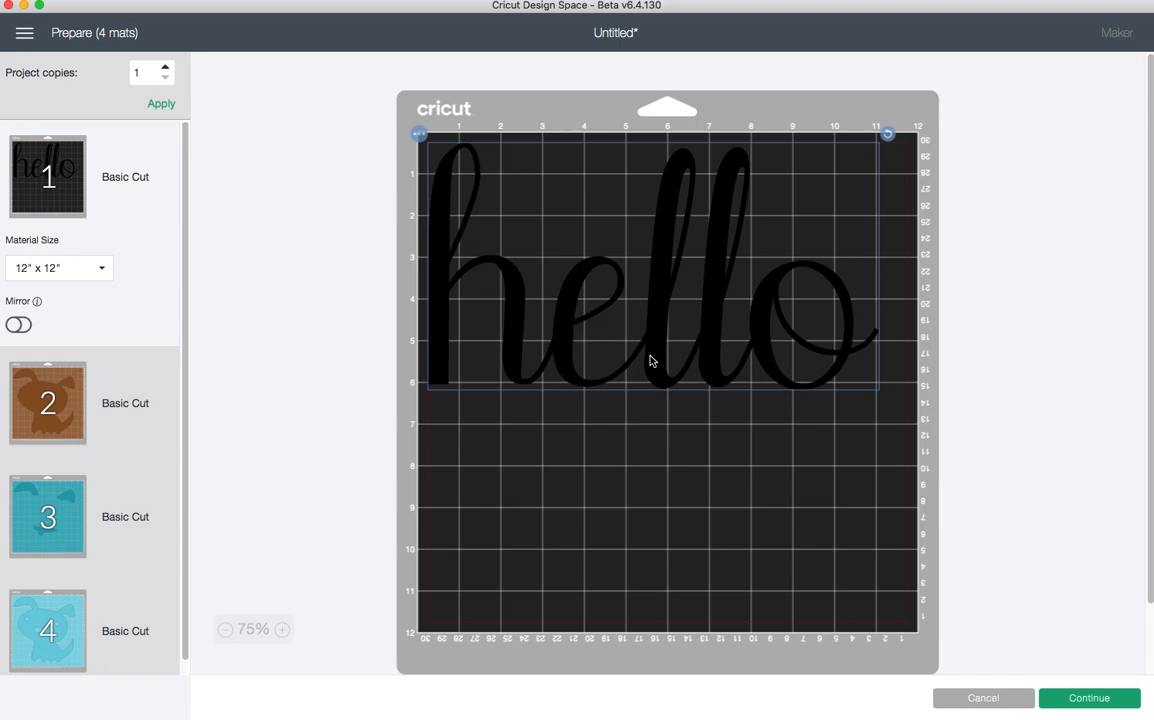
left_click(1012, 697)
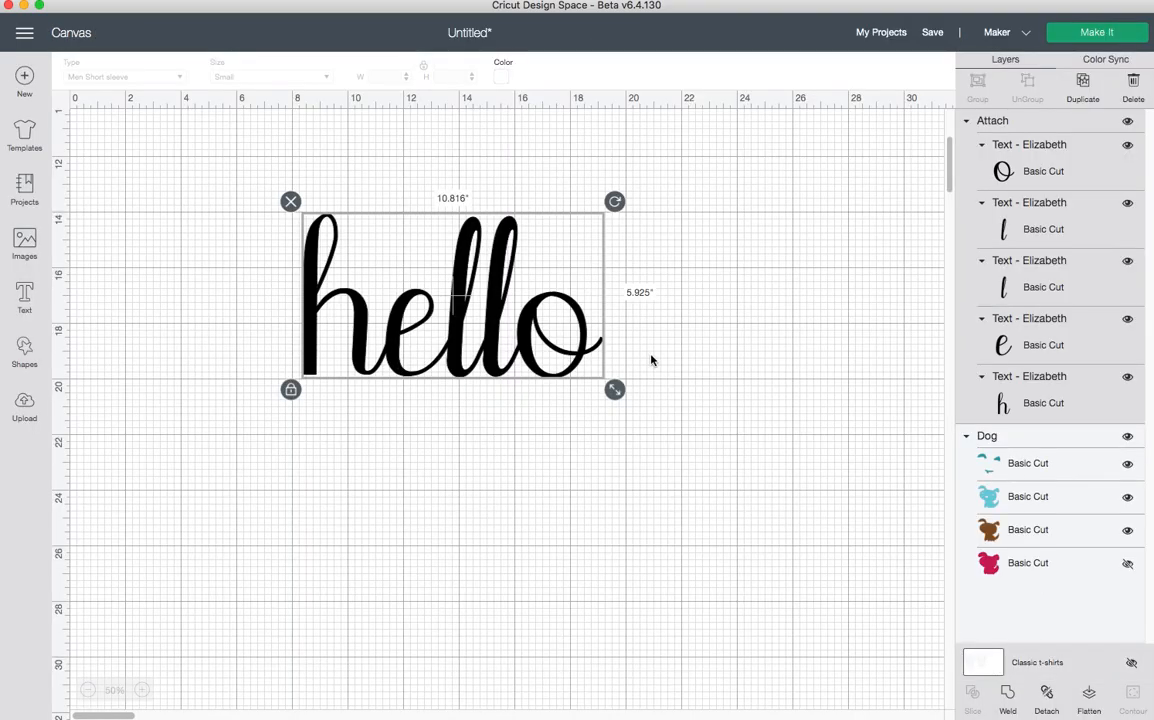
left_click(633, 355)
left_click_drag(249, 213, 620, 432)
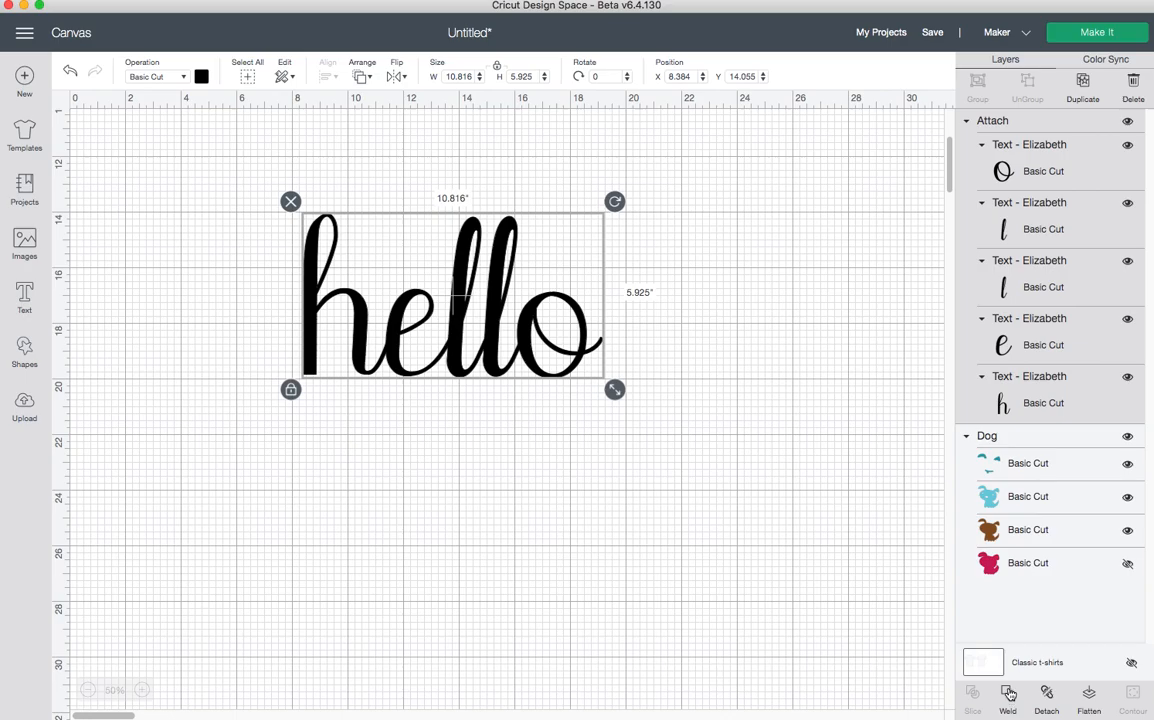
- Duplicate the attached hello word and place the copy below the original
right_click(563, 362)
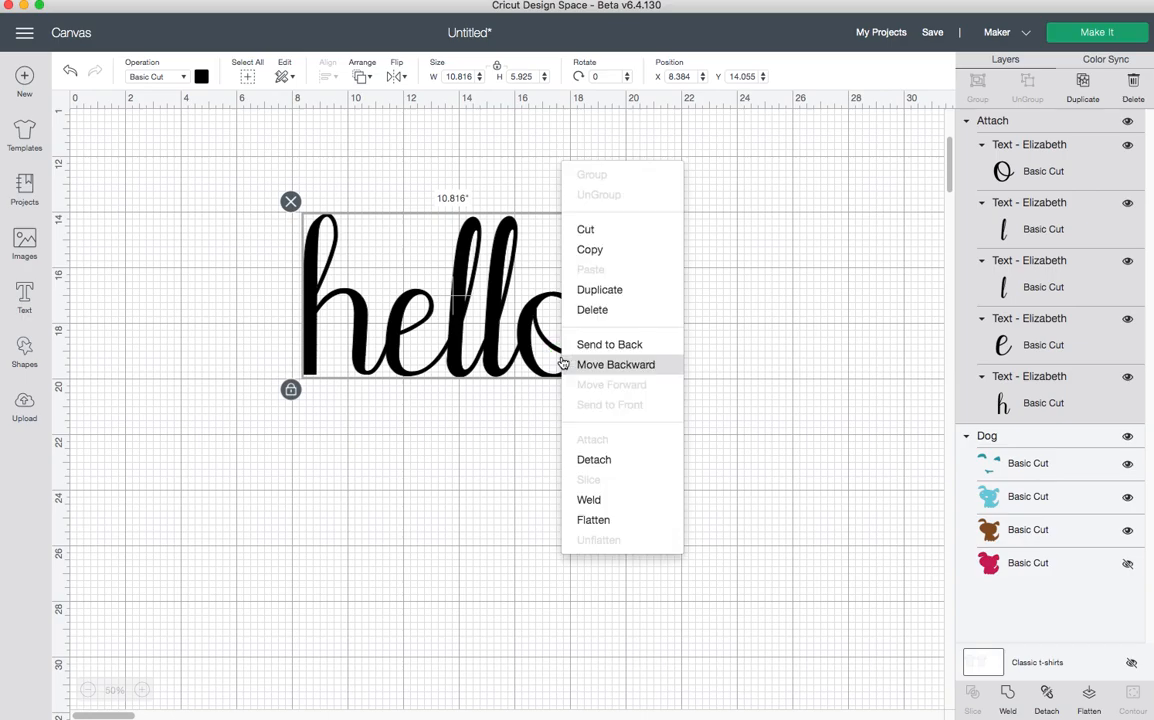
left_click(600, 290)
left_click_drag(529, 340, 637, 518)
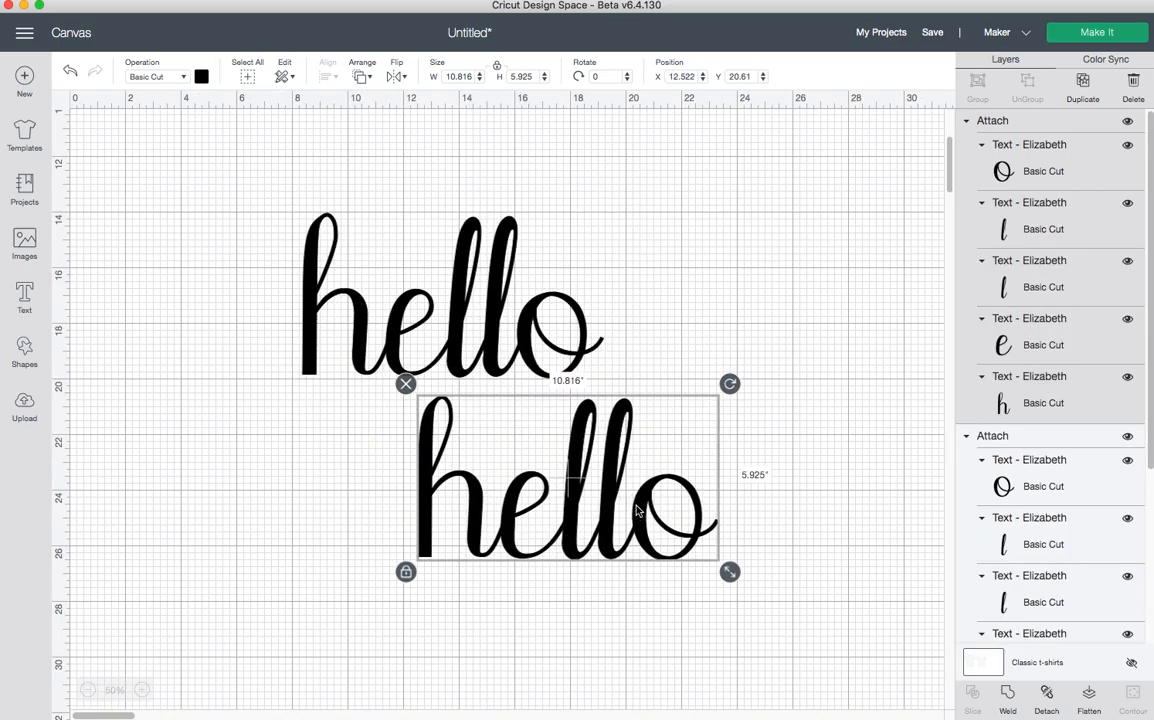
- Try a second duplicate of the hello word beside the other two, and delete that extra copy
left_click(1087, 88)
left_click_drag(610, 493, 762, 391)
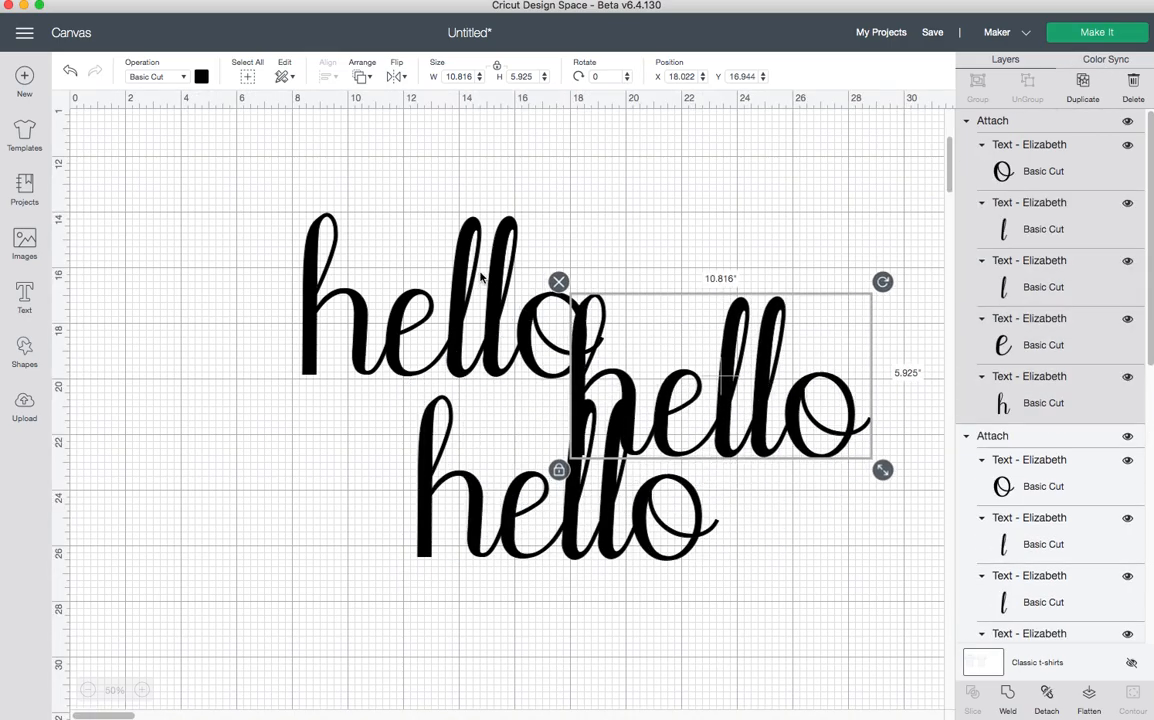
left_click(559, 282)
- Hide the duplicate attached hello, and weld the letters of the original hello into one shape
left_click(586, 505)
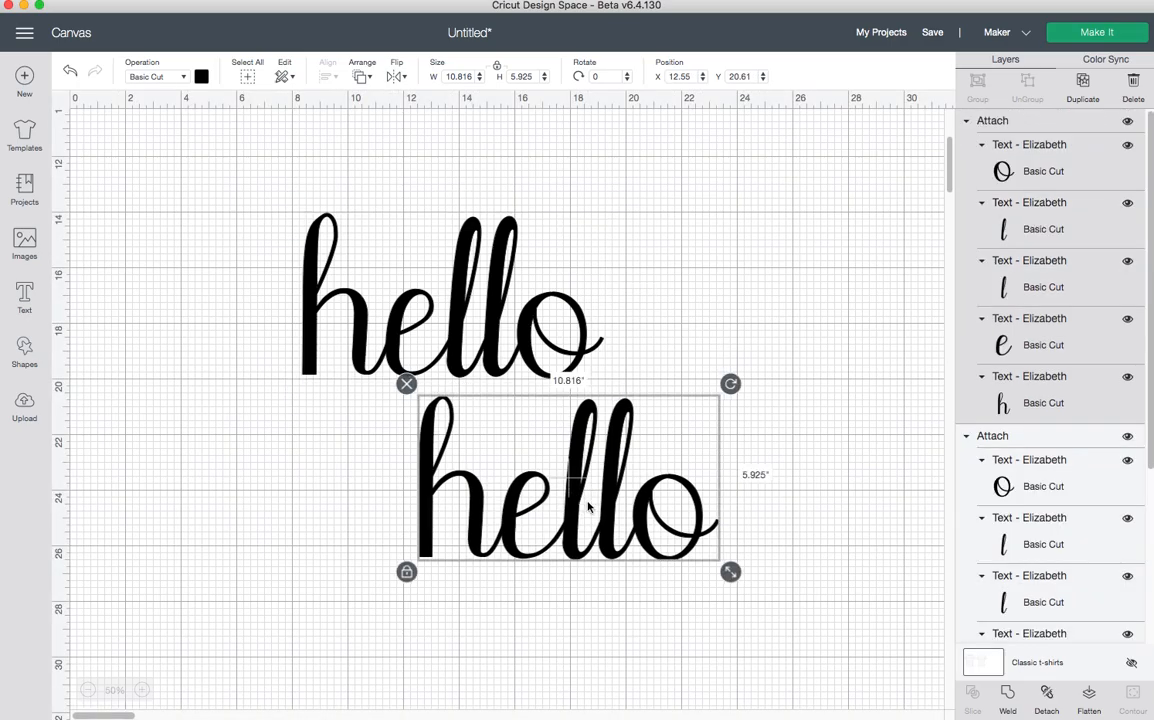
left_click(1128, 121)
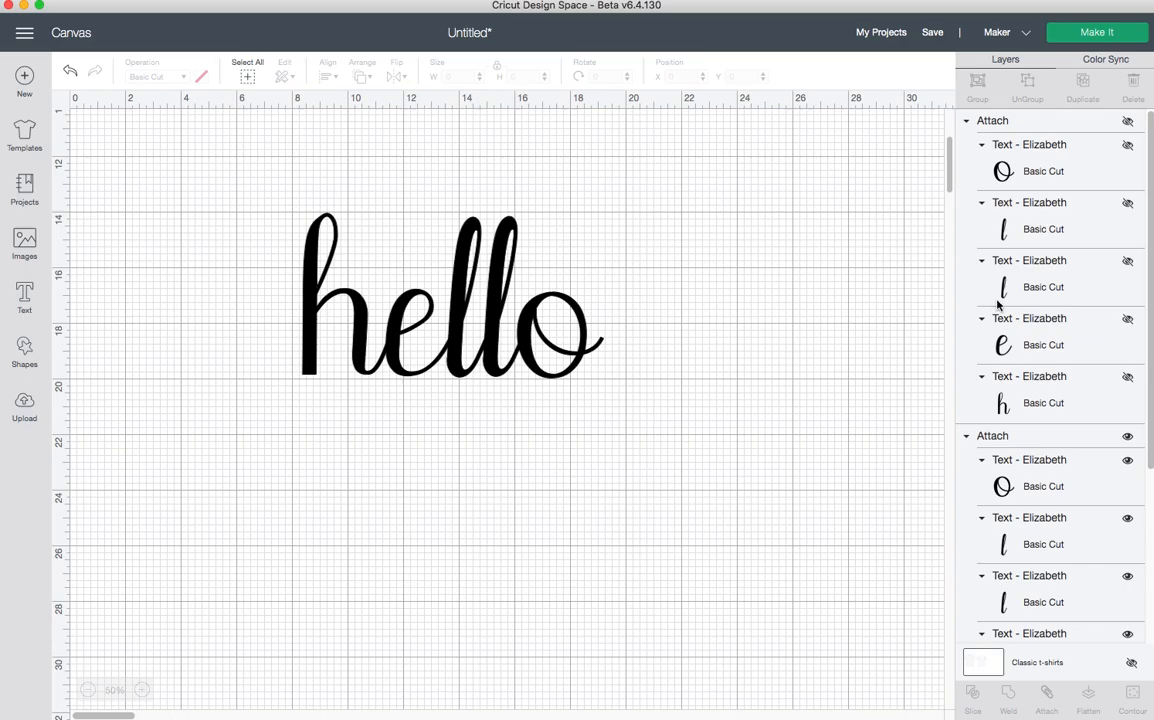
left_click(504, 309)
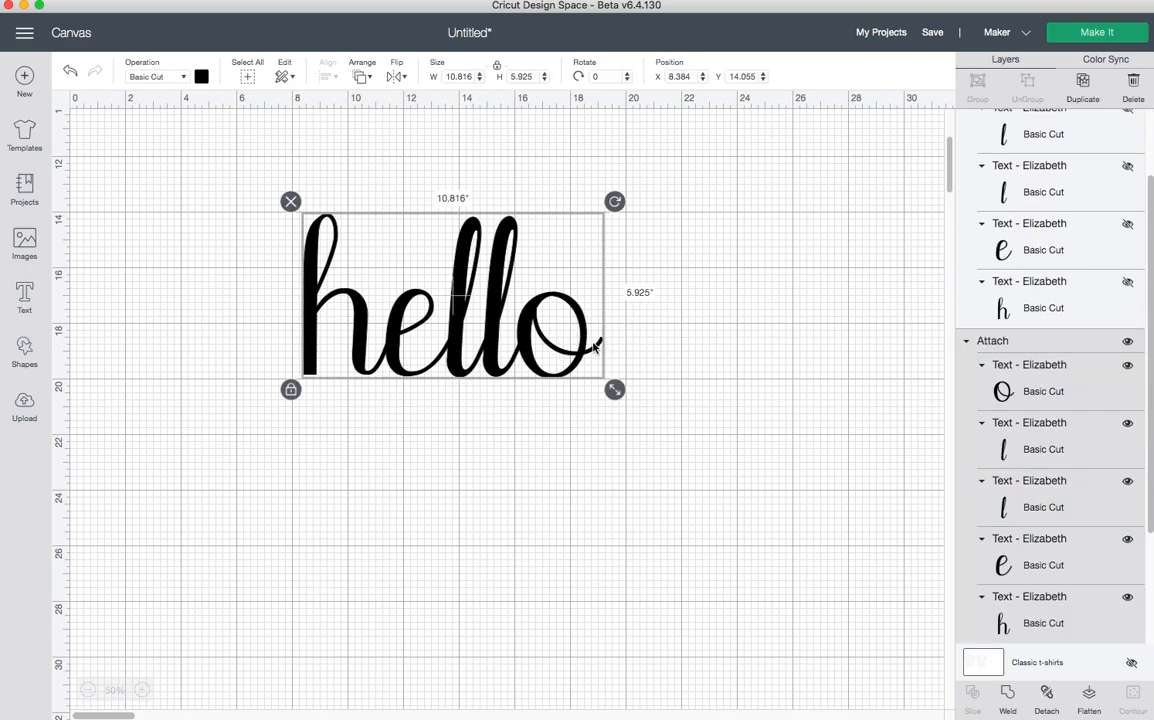
left_click(1007, 702)
left_click(534, 383)
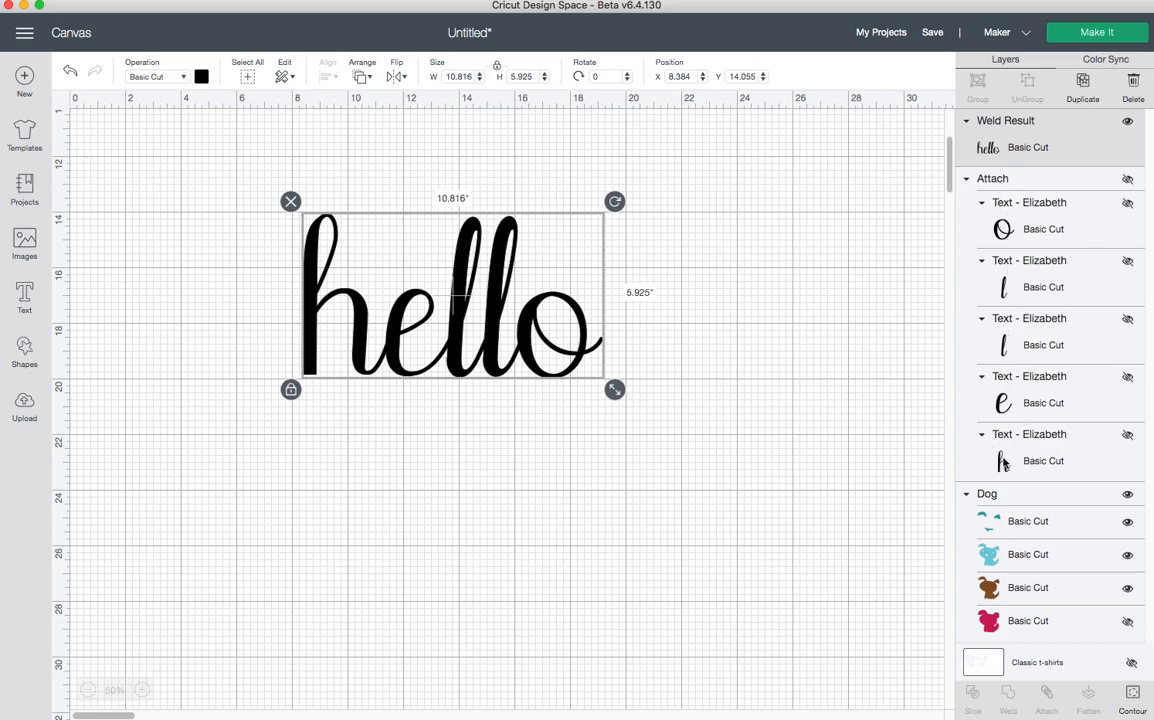
left_click(992, 148)
- Move the dog to an open canvas area and add a circle about 16.1 inches wide over it
left_click(1012, 555)
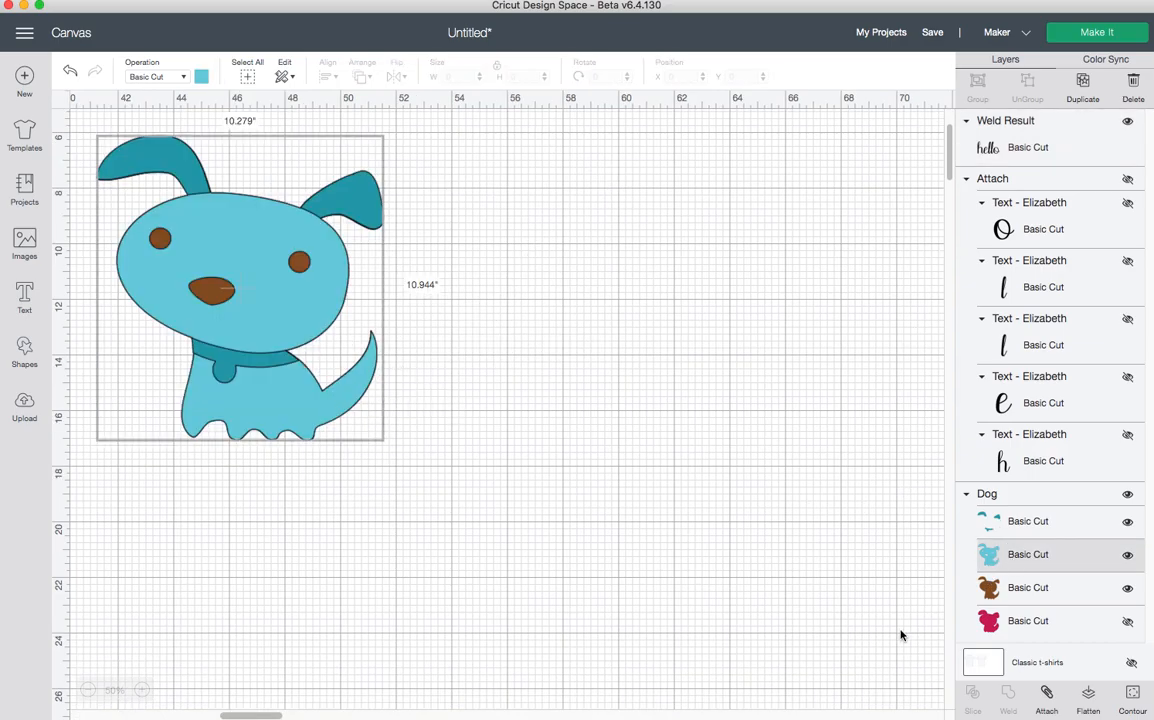
left_click_drag(280, 275, 543, 301)
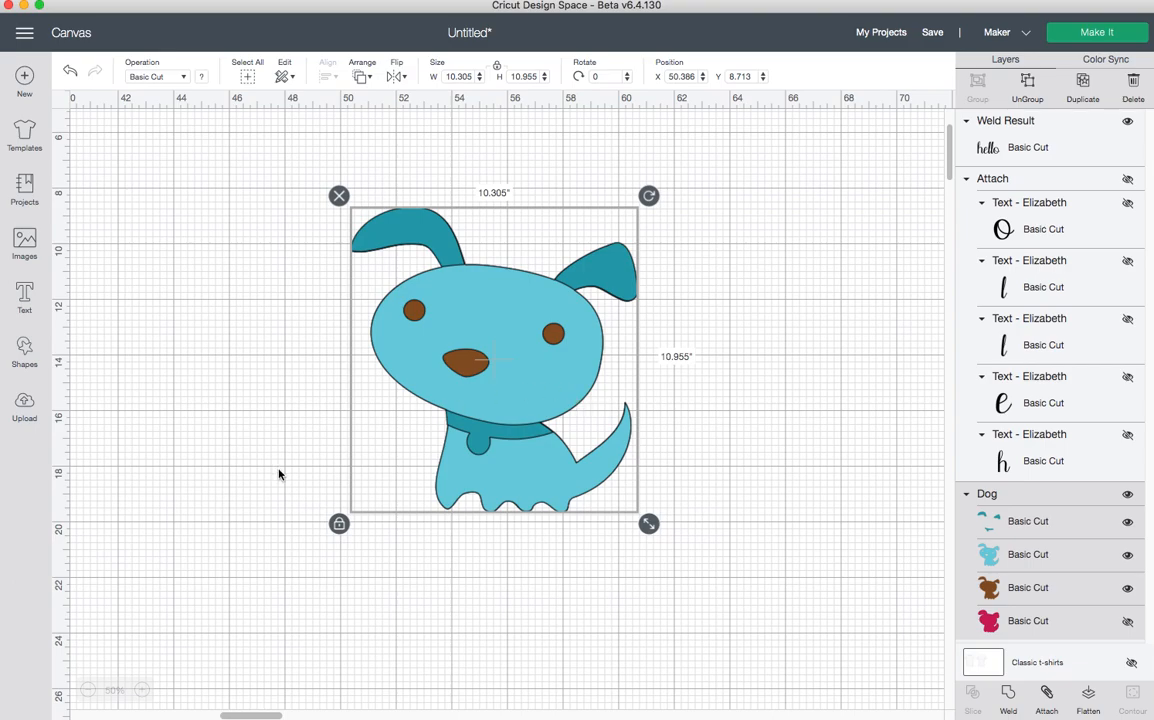
left_click(24, 350)
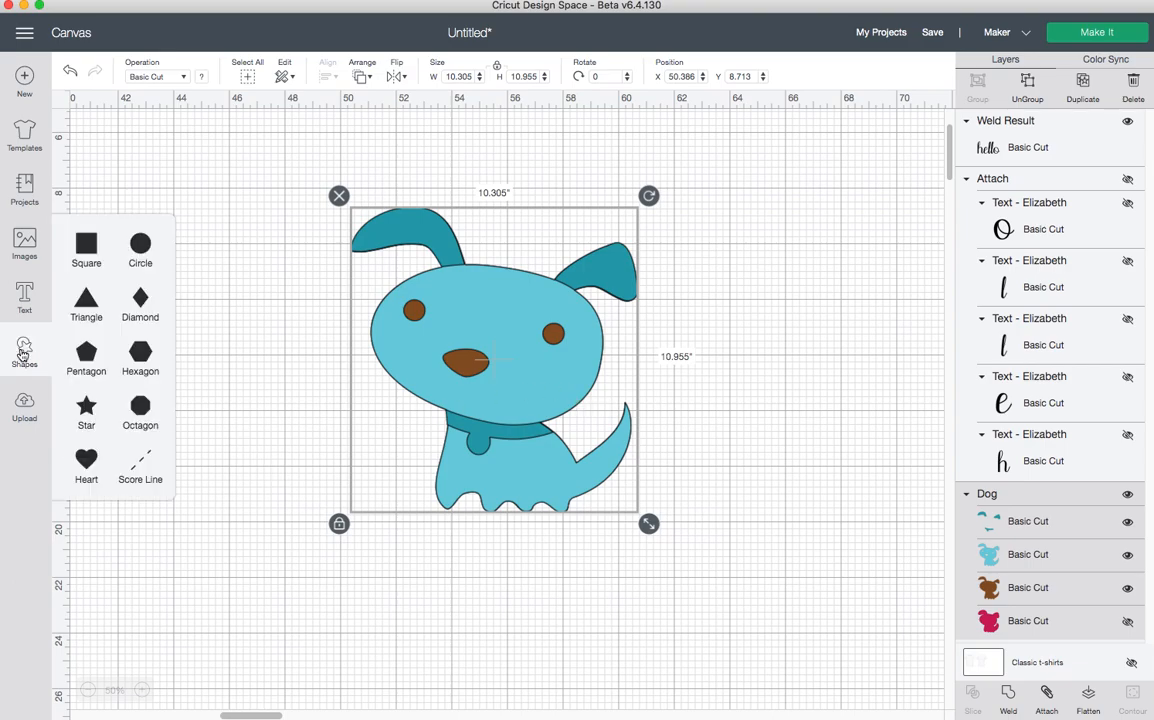
left_click(140, 245)
left_click_drag(180, 221, 542, 581)
left_click_drag(396, 375, 572, 389)
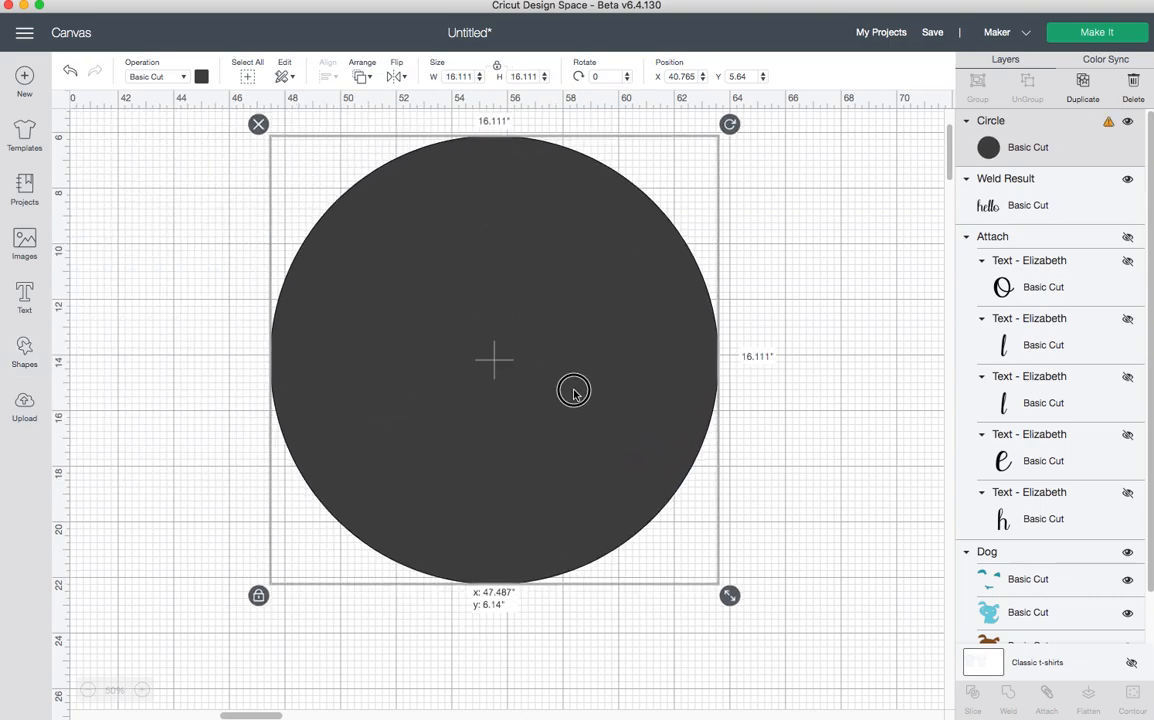
- Color the circle white and send it to the back behind the dog
left_click(201, 76)
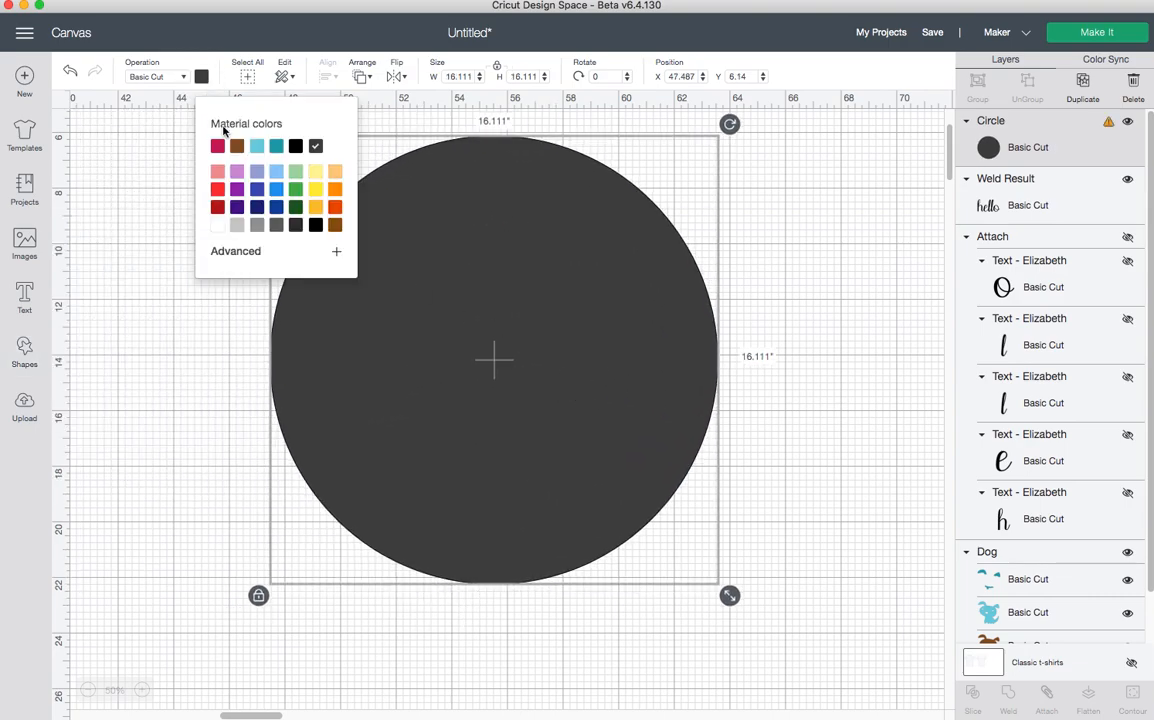
left_click(218, 225)
left_click(130, 266)
left_click(477, 341)
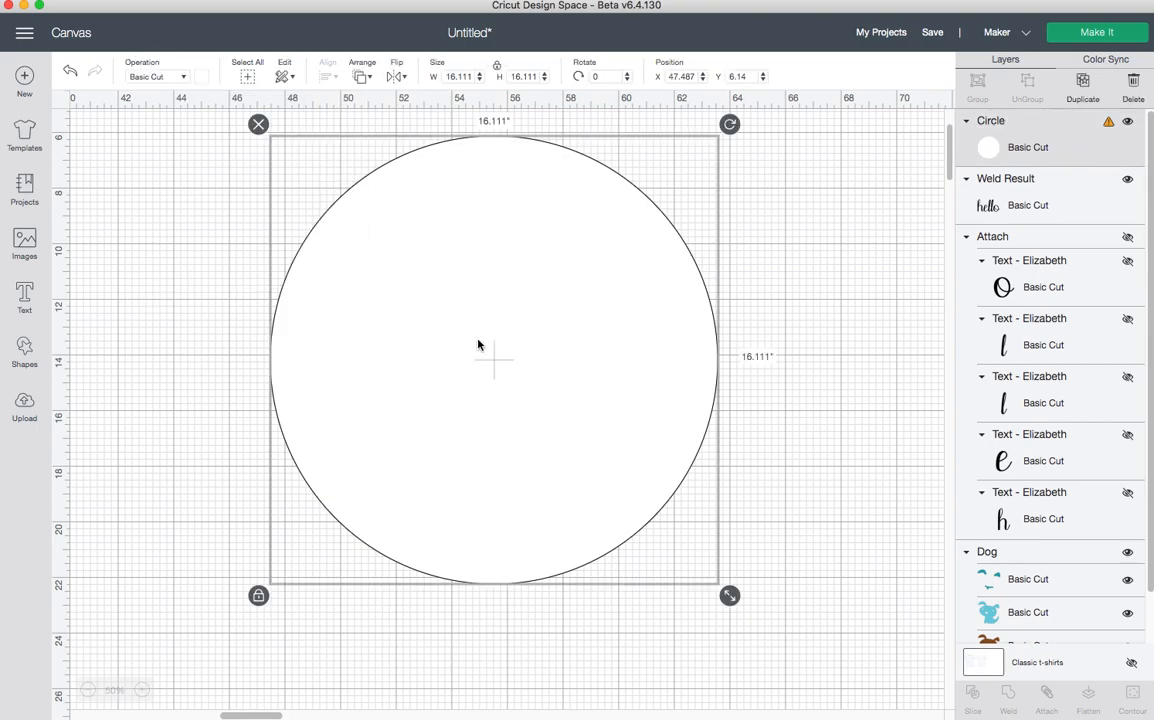
left_click(366, 80)
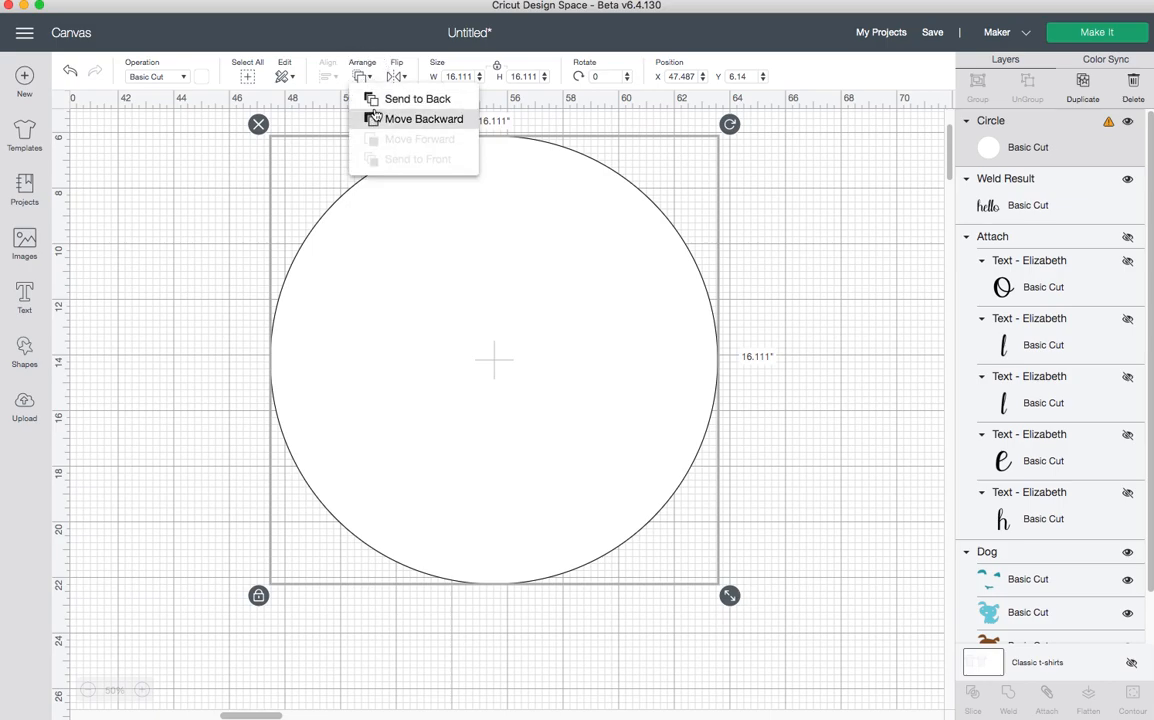
left_click(380, 98)
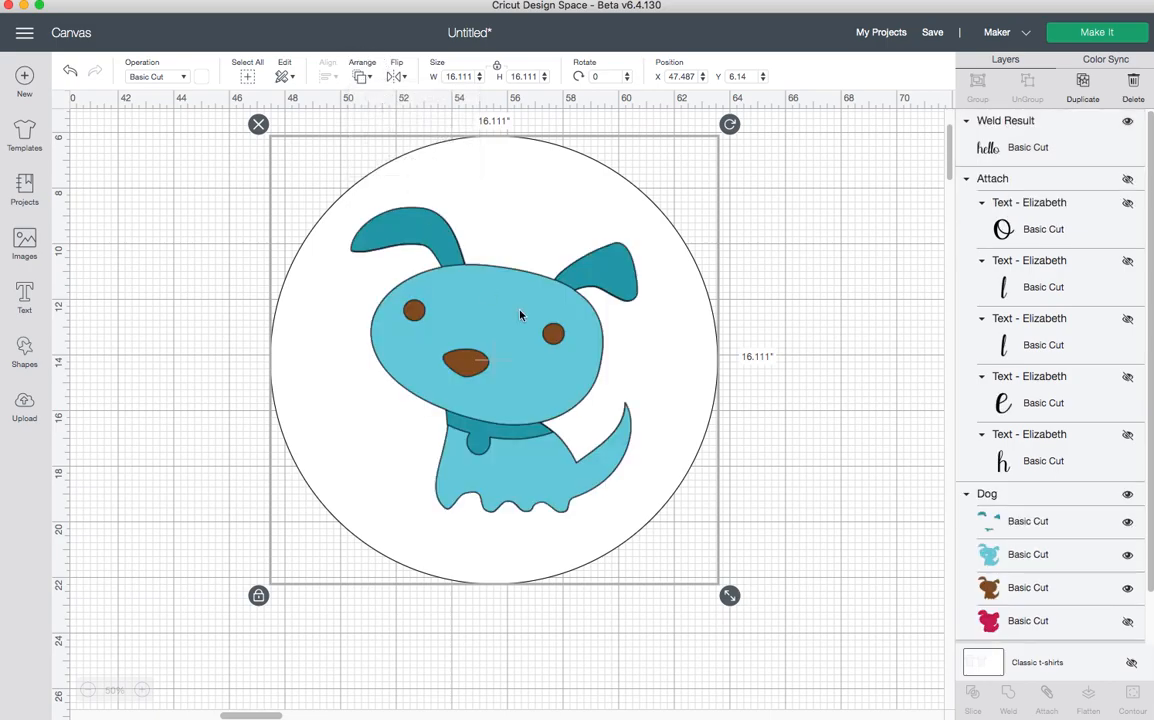
- Nudge the dog slightly within the white circle, and group the dog and circle together
left_click(835, 387)
left_click_drag(578, 385, 573, 388)
left_click(781, 402)
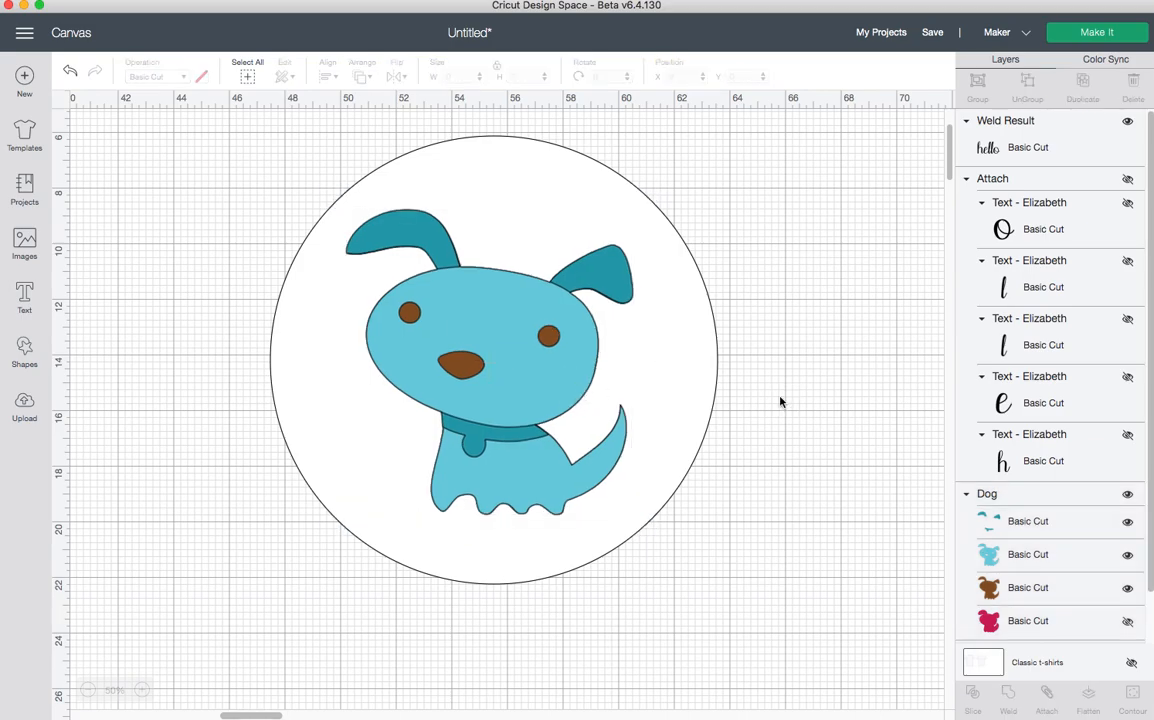
left_click_drag(198, 198, 840, 620)
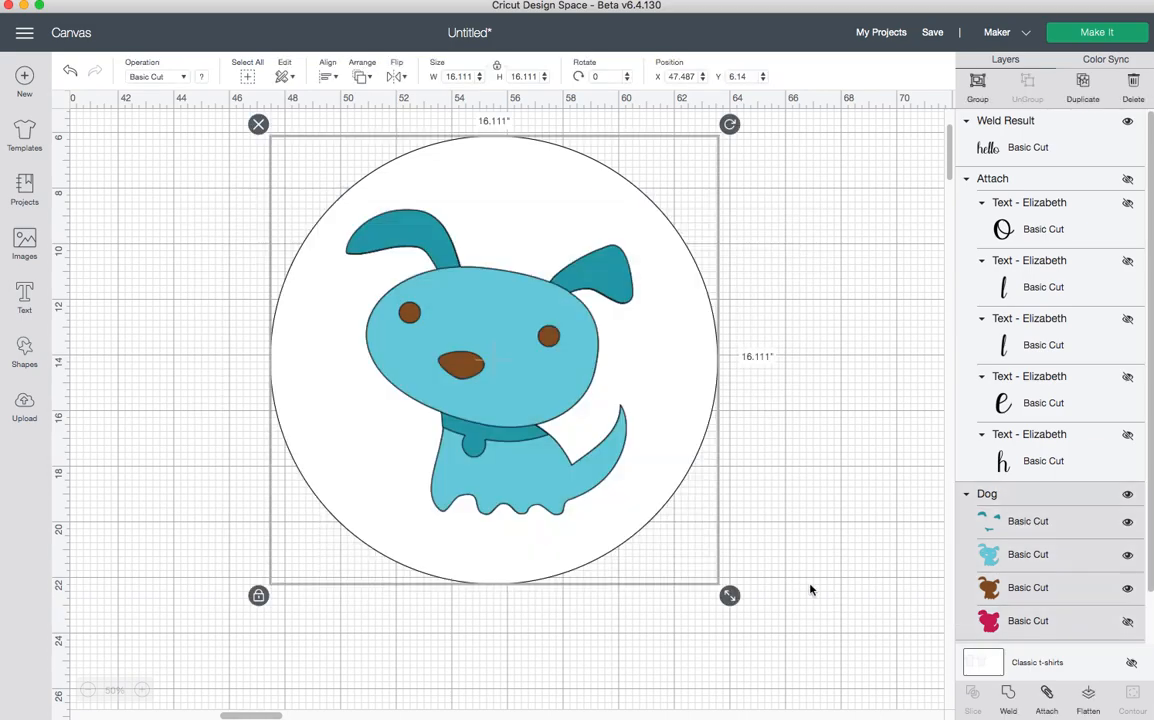
key("super+g")
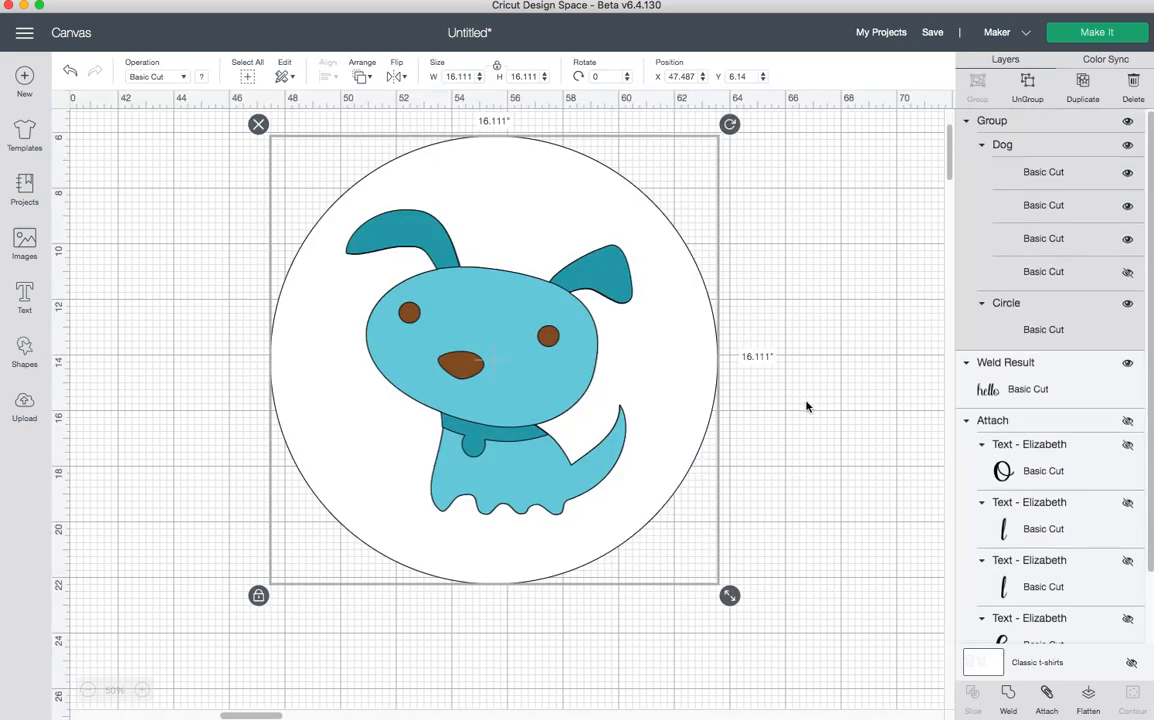
- Shrink the dog and circle group to about 9.3 inches wide and flatten it into one Print Then Cut image
left_click_drag(736, 593, 541, 404)
left_click_drag(536, 280, 585, 443)
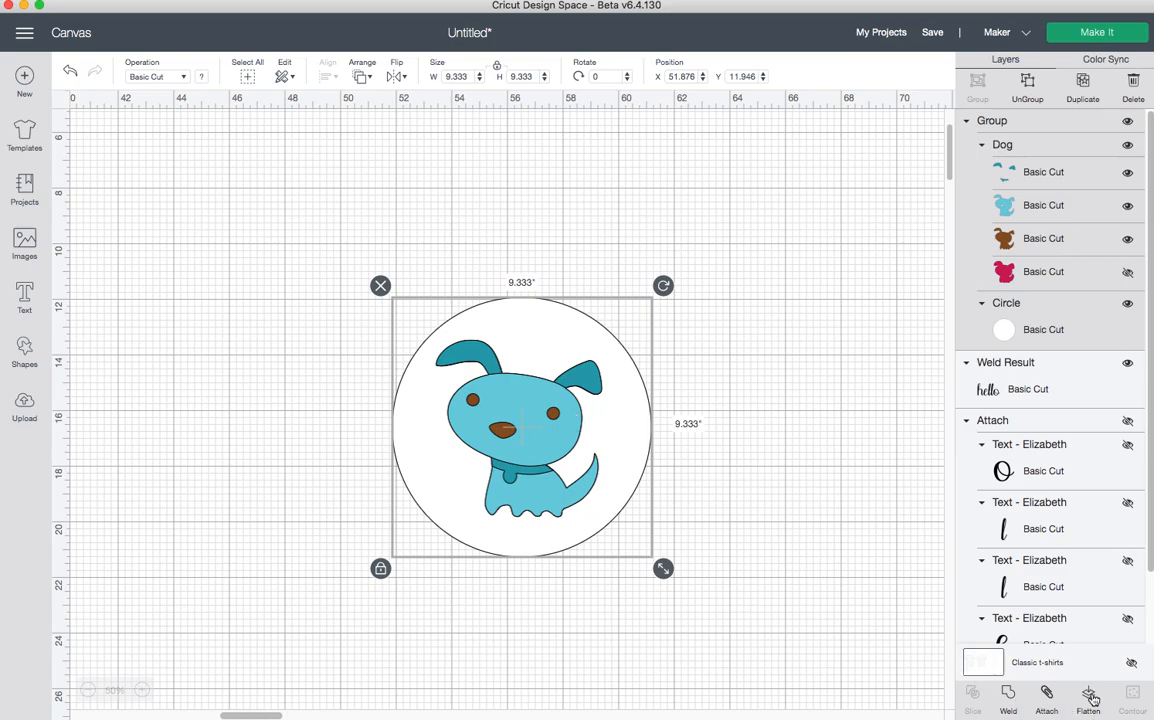
left_click(697, 516)
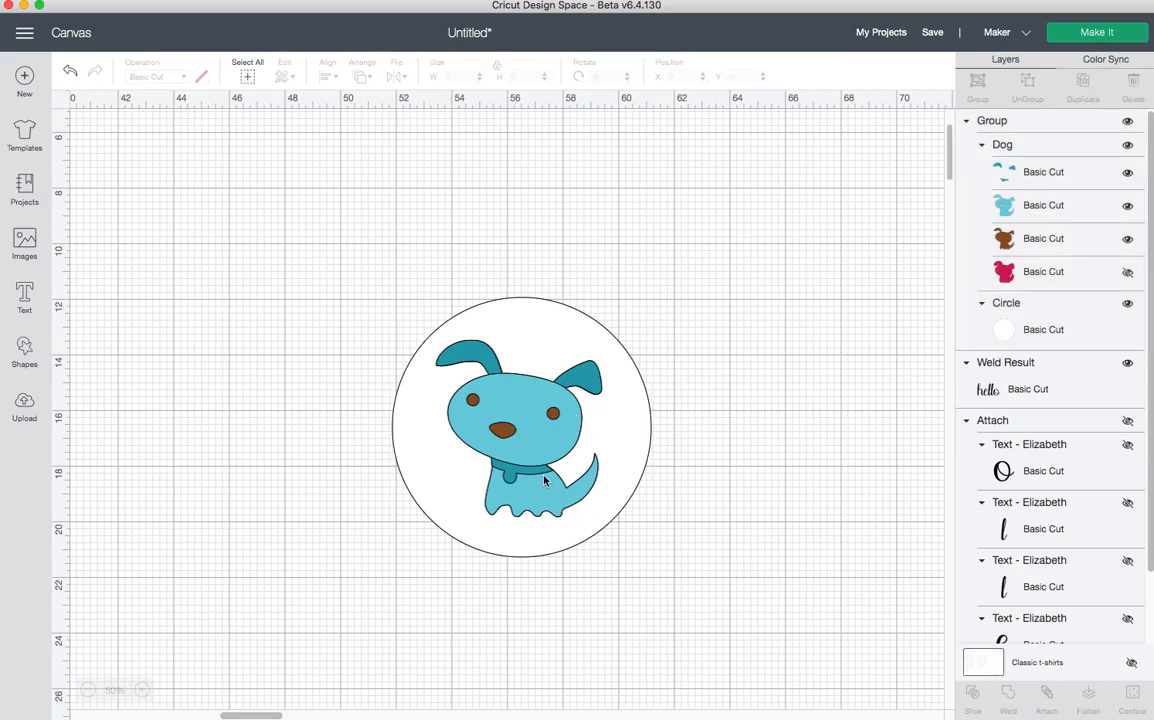
left_click(543, 480)
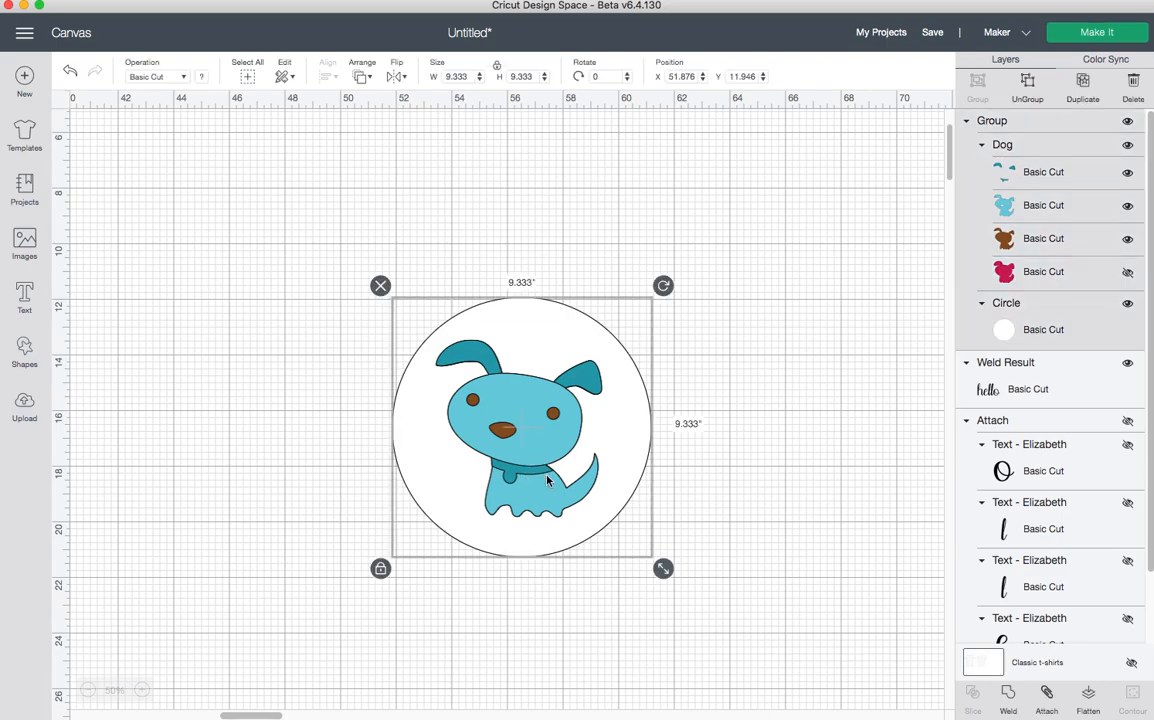
left_click(1089, 693)
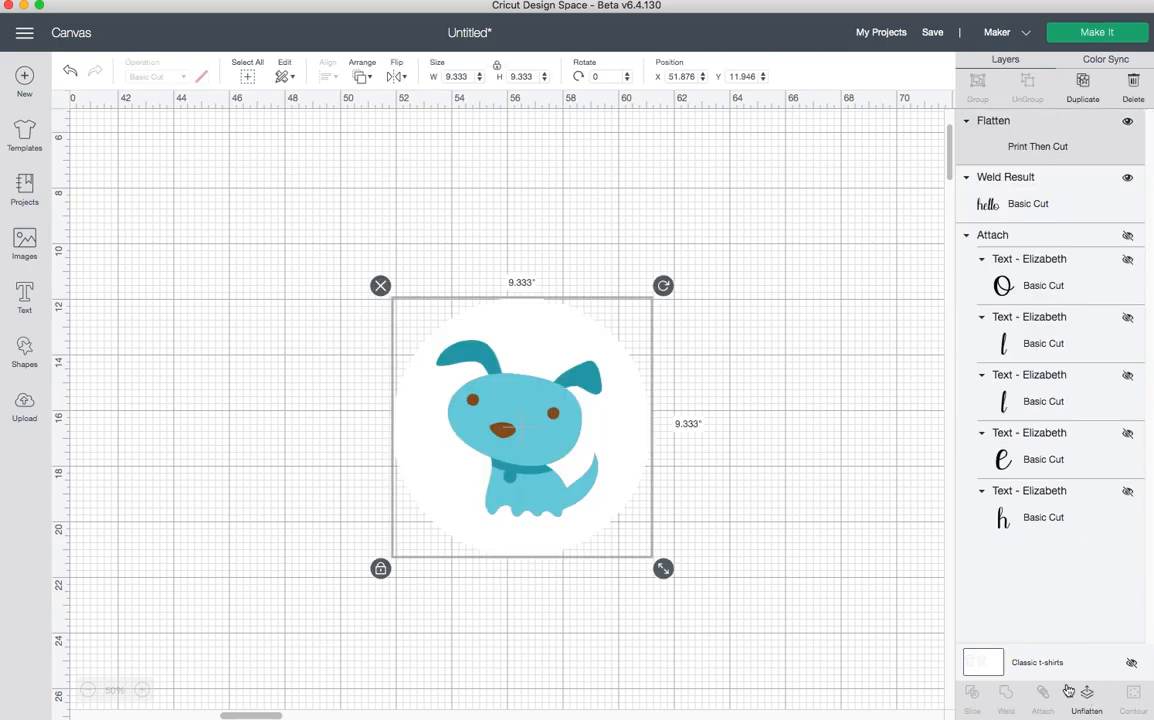
left_click_drag(567, 469, 573, 414)
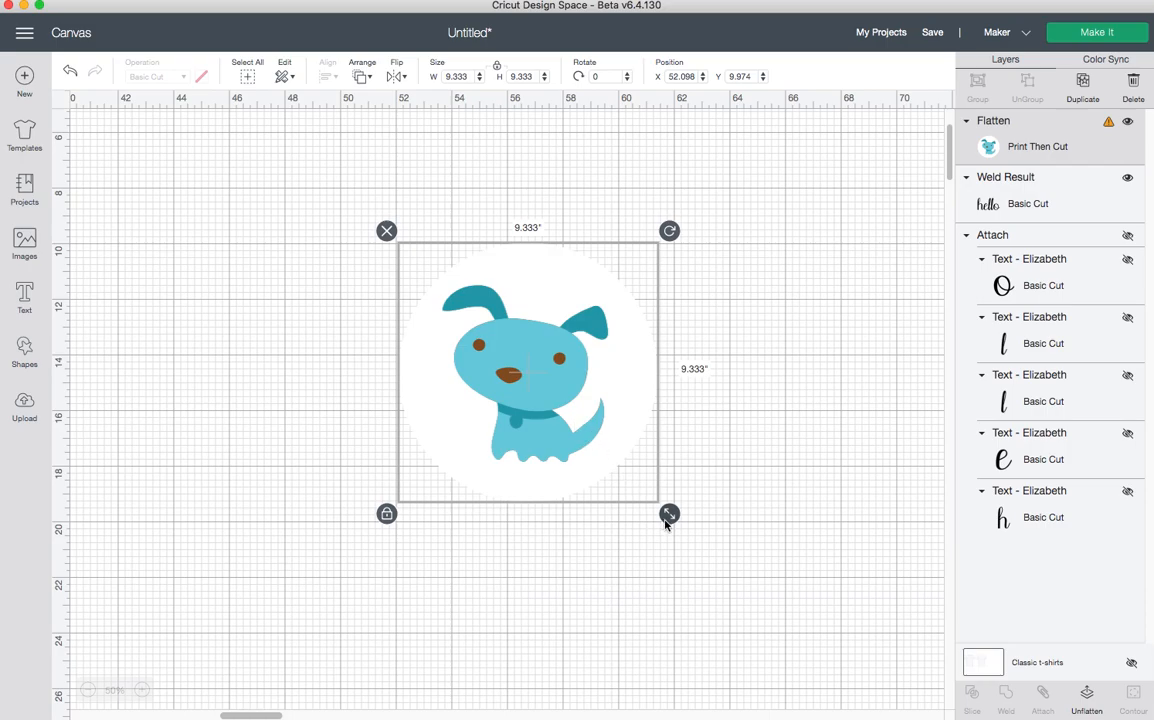
- Shrink the flattened dog image to about 4.9 inches wide, duplicate it, and place the copy beside the original
left_click_drag(670, 516, 541, 395)
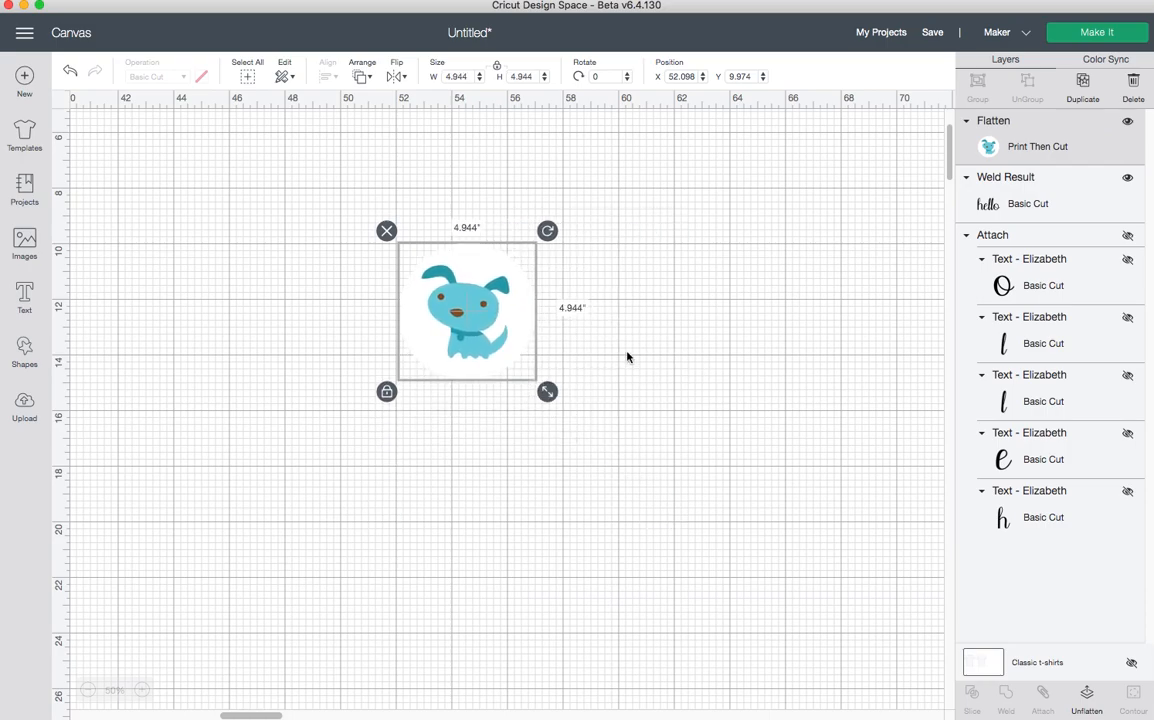
left_click(1088, 88)
left_click_drag(517, 333, 668, 332)
left_click(544, 232)
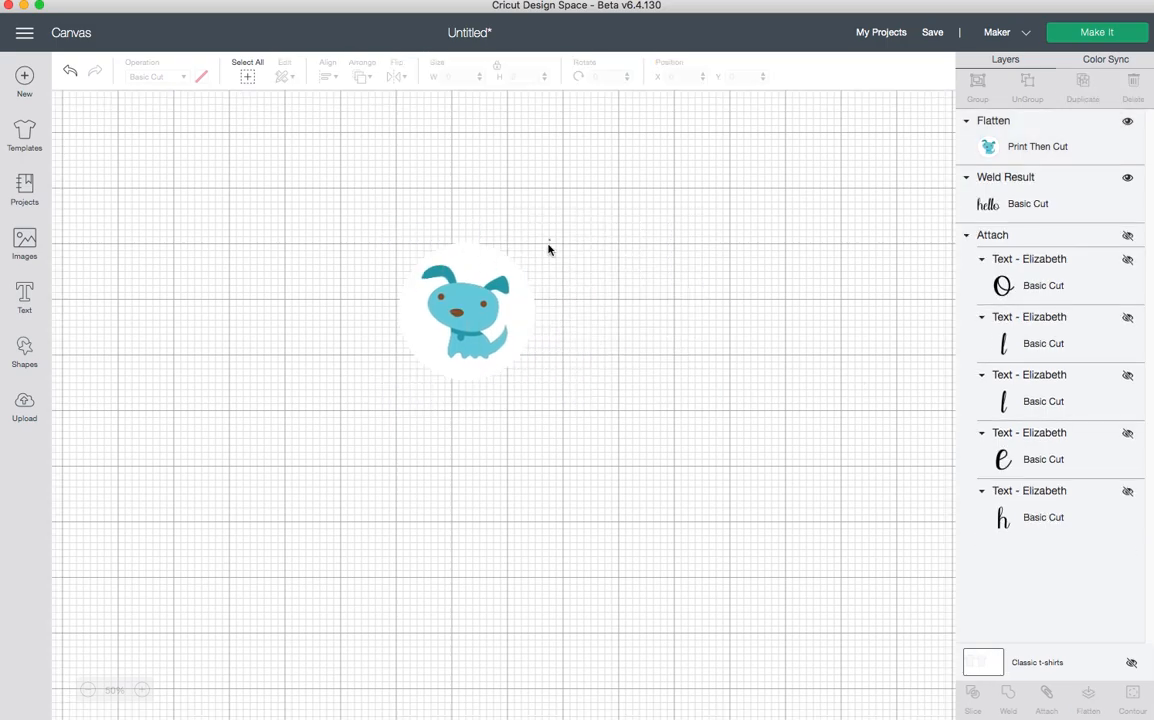
left_click(508, 321)
- Undo the duplication, resizing, moving and flattening until the dog and circle are back as an unflattened group
left_click(69, 72)
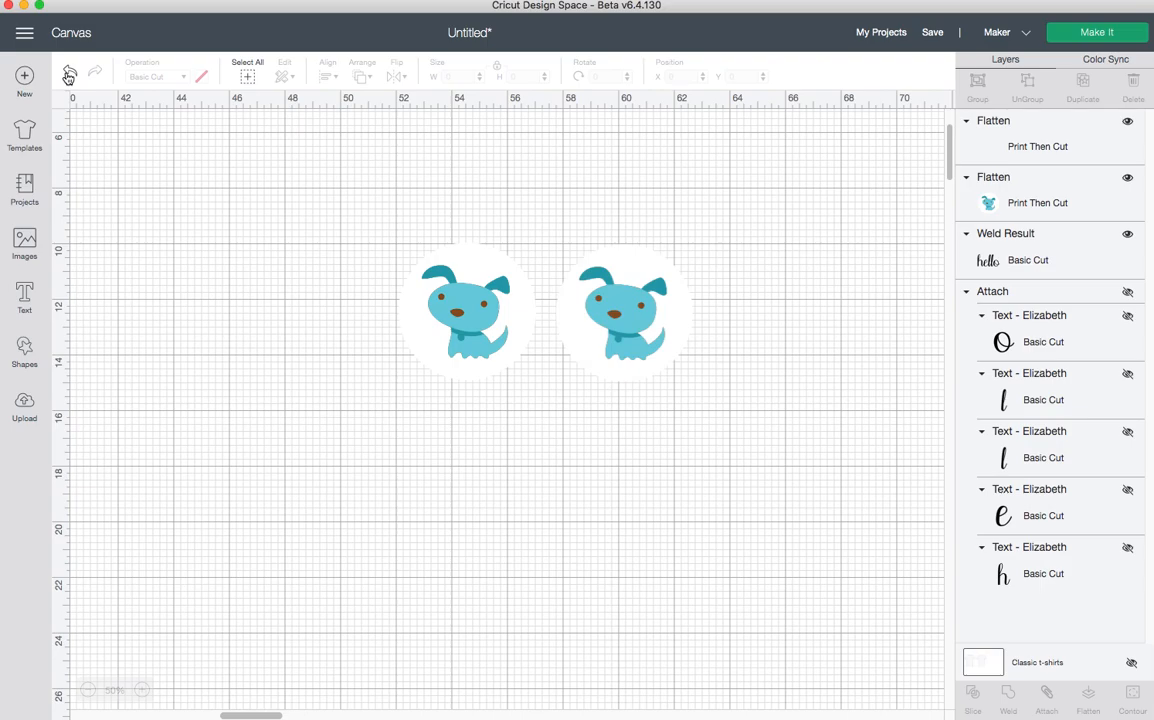
left_click(69, 72)
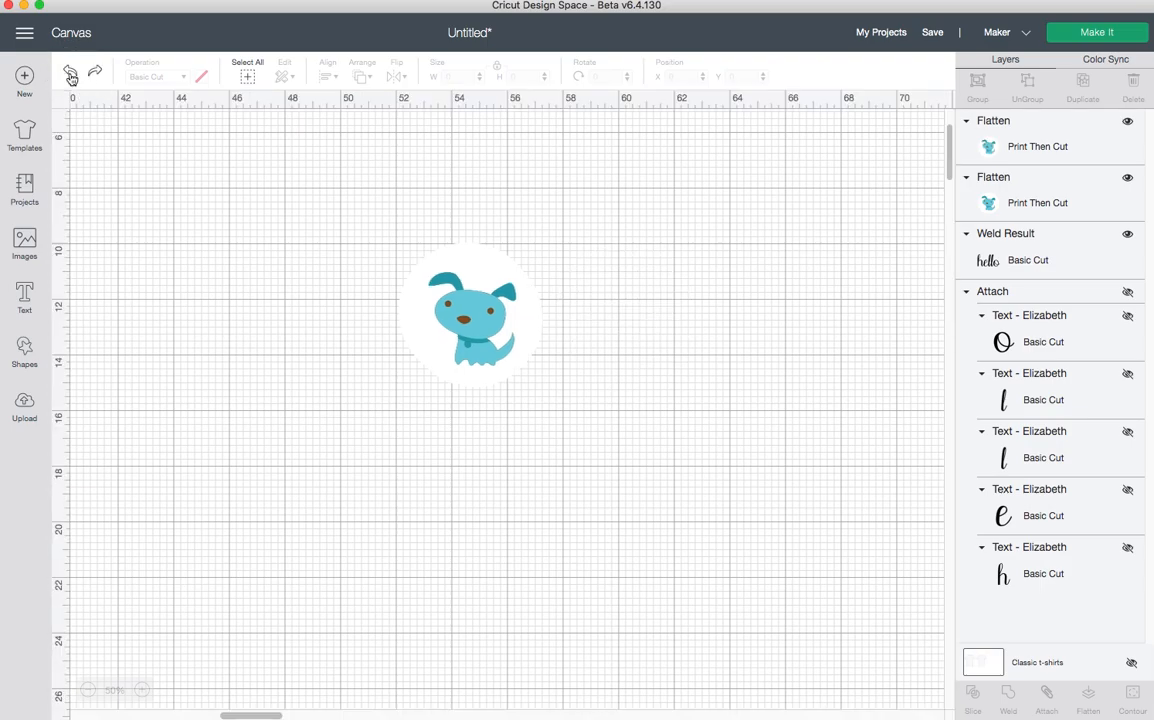
left_click(69, 72)
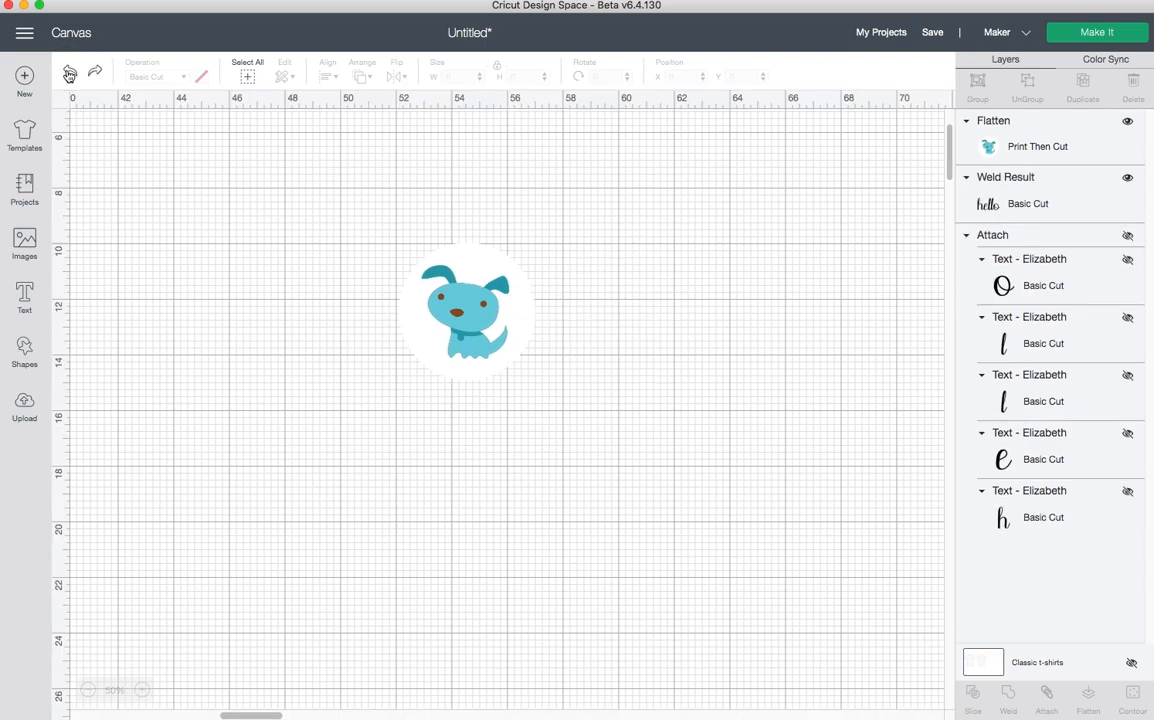
left_click(69, 72)
left_click(69, 72)
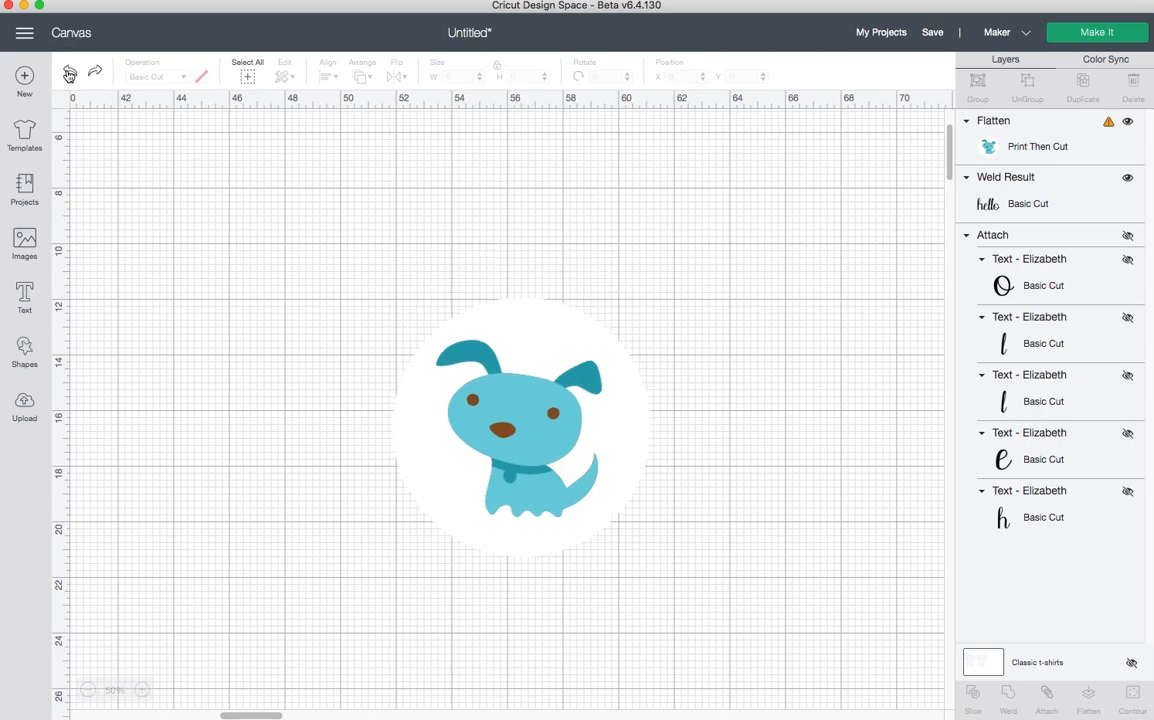
left_click(69, 72)
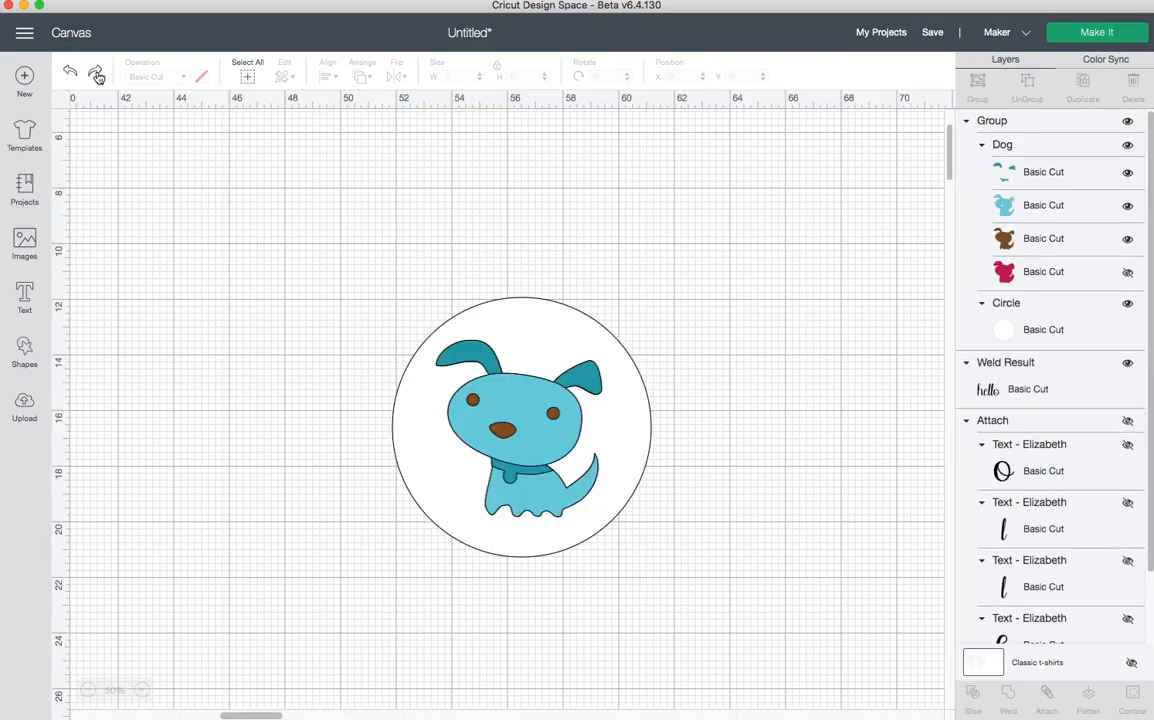
left_click(97, 76)
left_click(69, 72)
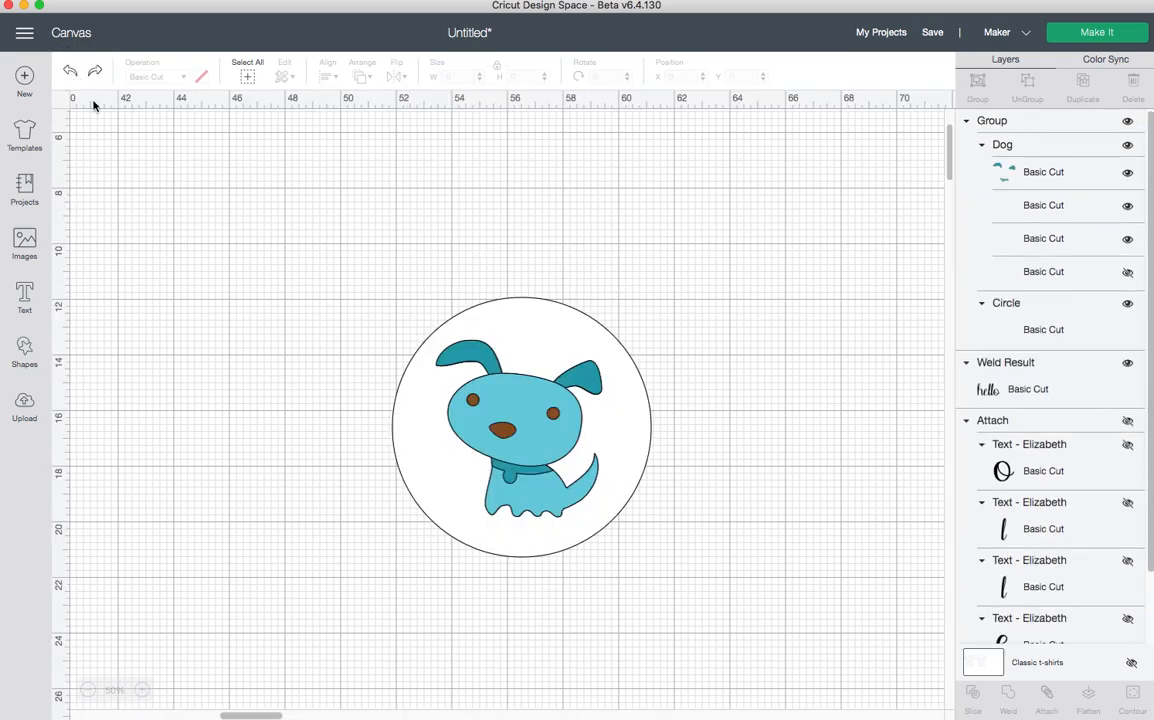
- Ungroup the dog and circle, and move the white circle away from the dog
left_click(604, 376)
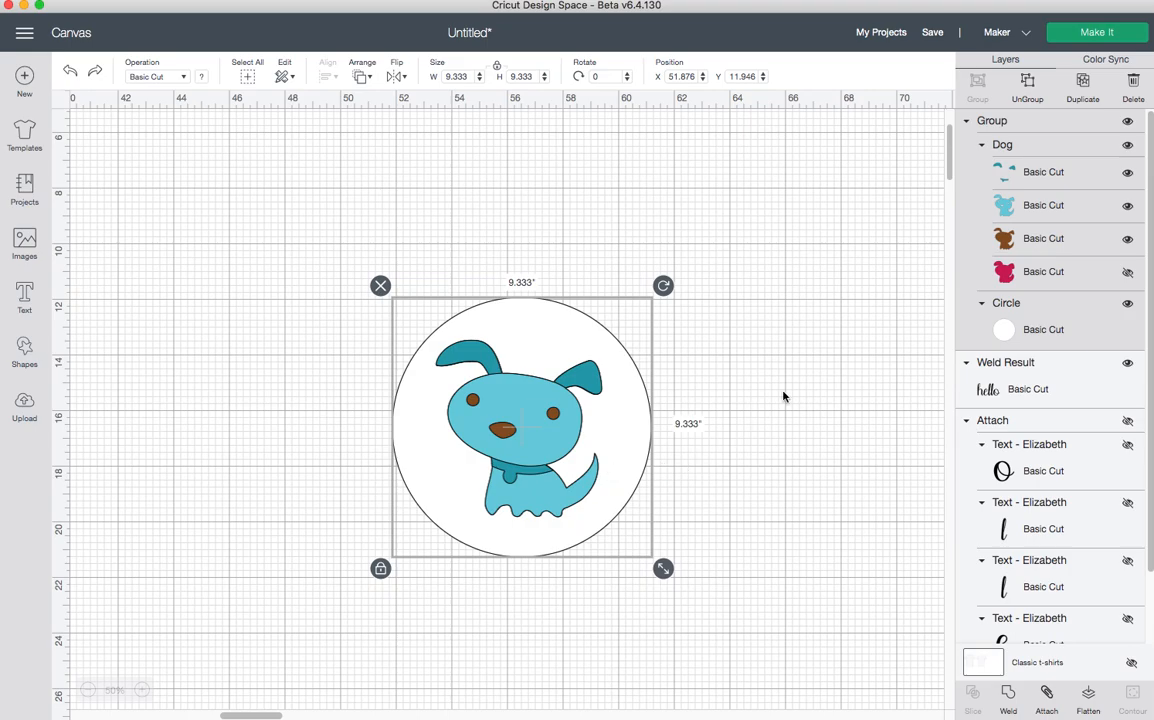
left_click(1027, 85)
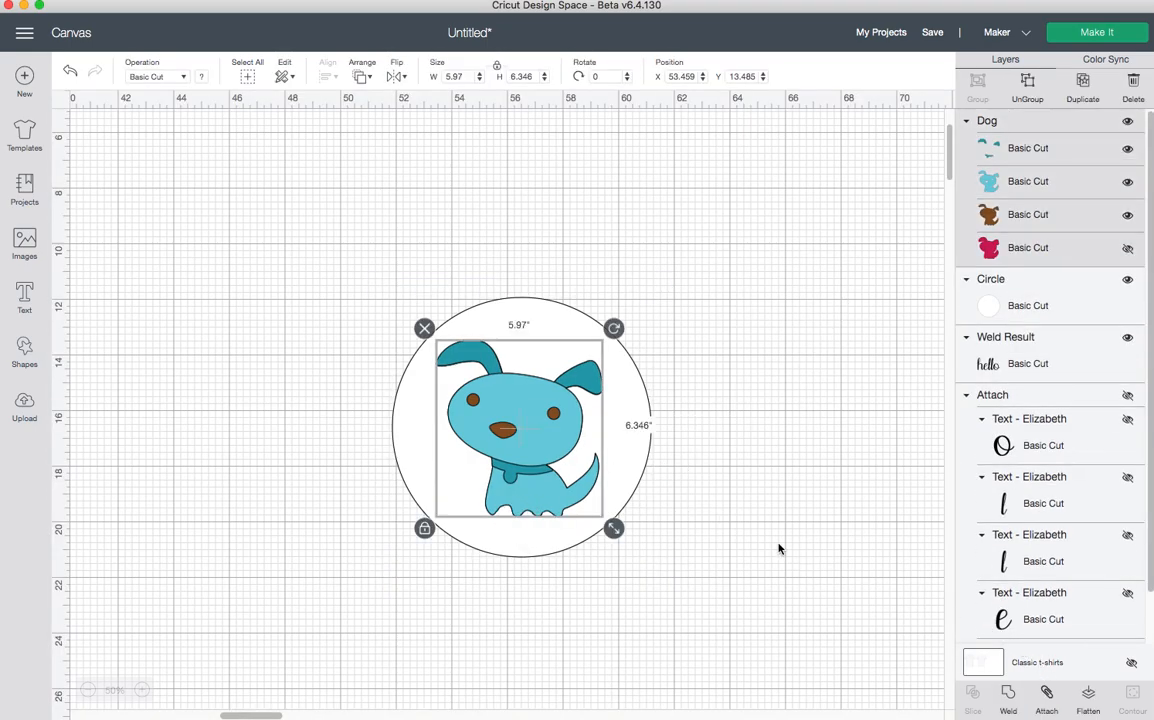
left_click_drag(637, 452, 871, 280)
left_click(565, 487)
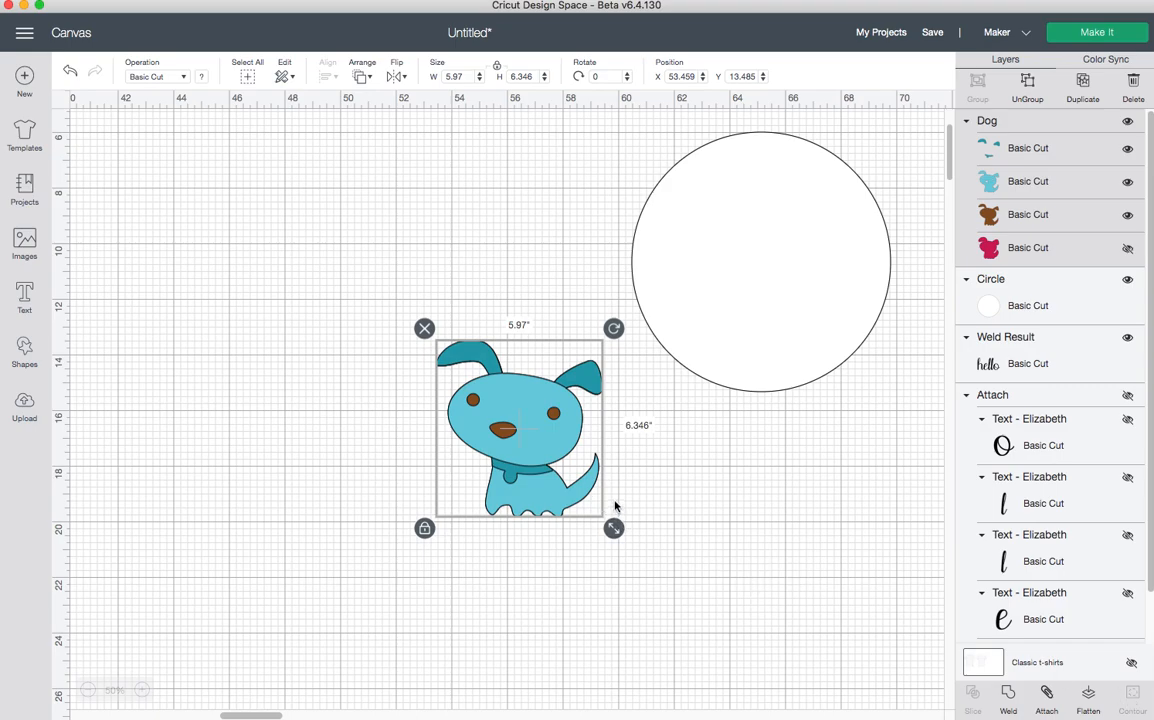
- Insert the Japanese Koi Fish image and enlarge it to about 8.1 by 10.3 inches
left_click(28, 236)
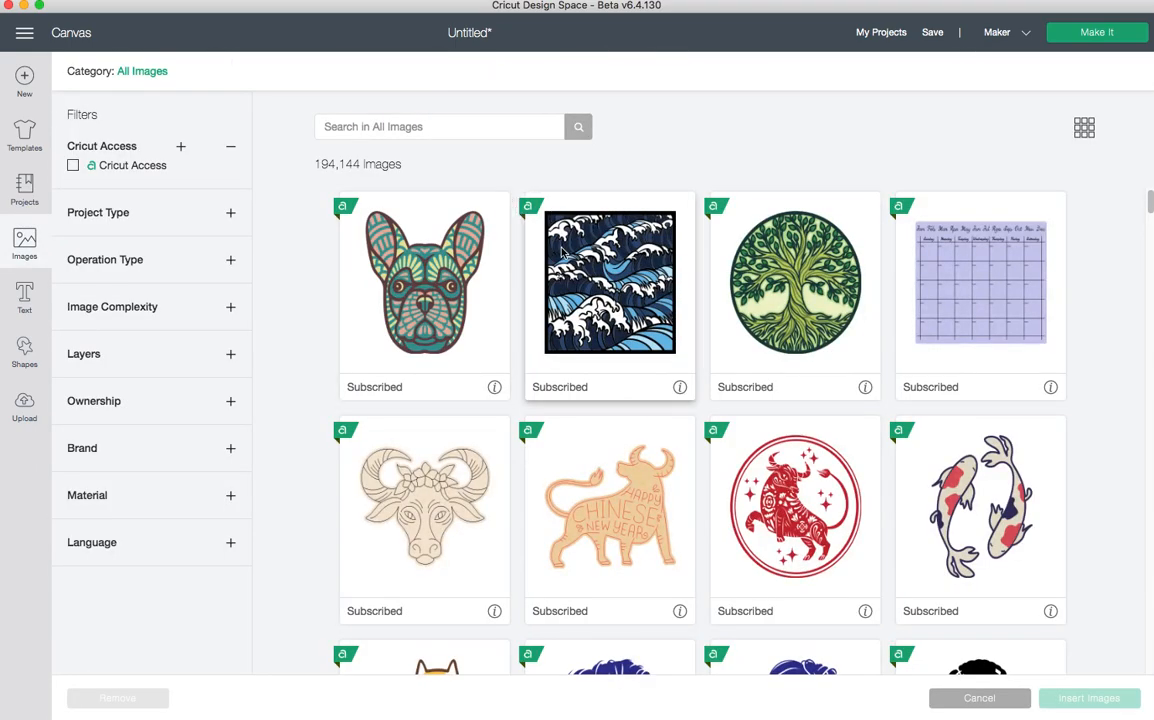
left_click(952, 511)
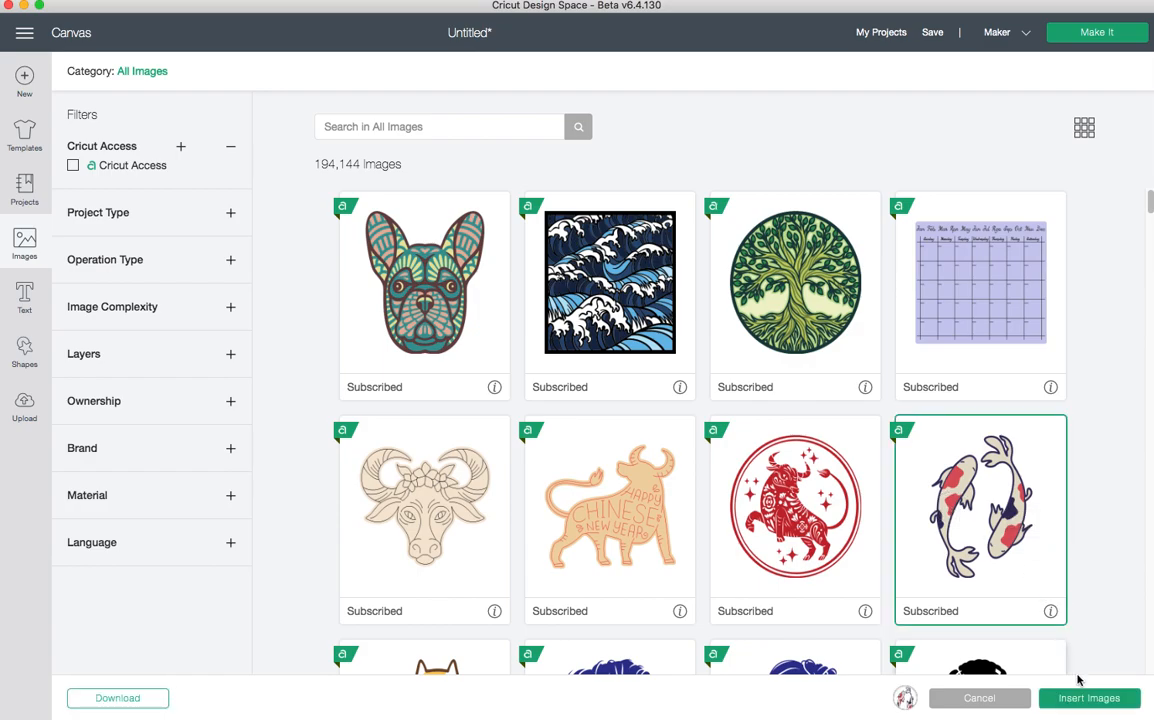
left_click(1090, 698)
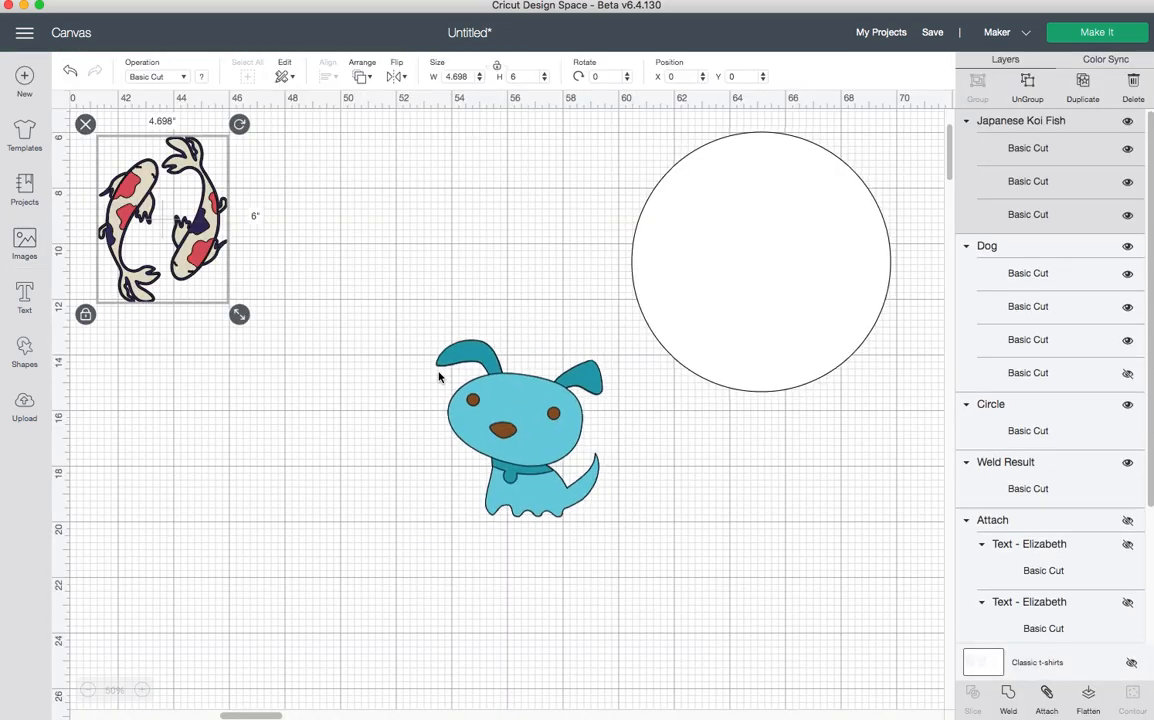
left_click_drag(239, 314, 333, 434)
- Move the dog back onto the white circle, and move the koi fish into the open canvas area
left_click_drag(563, 428, 813, 254)
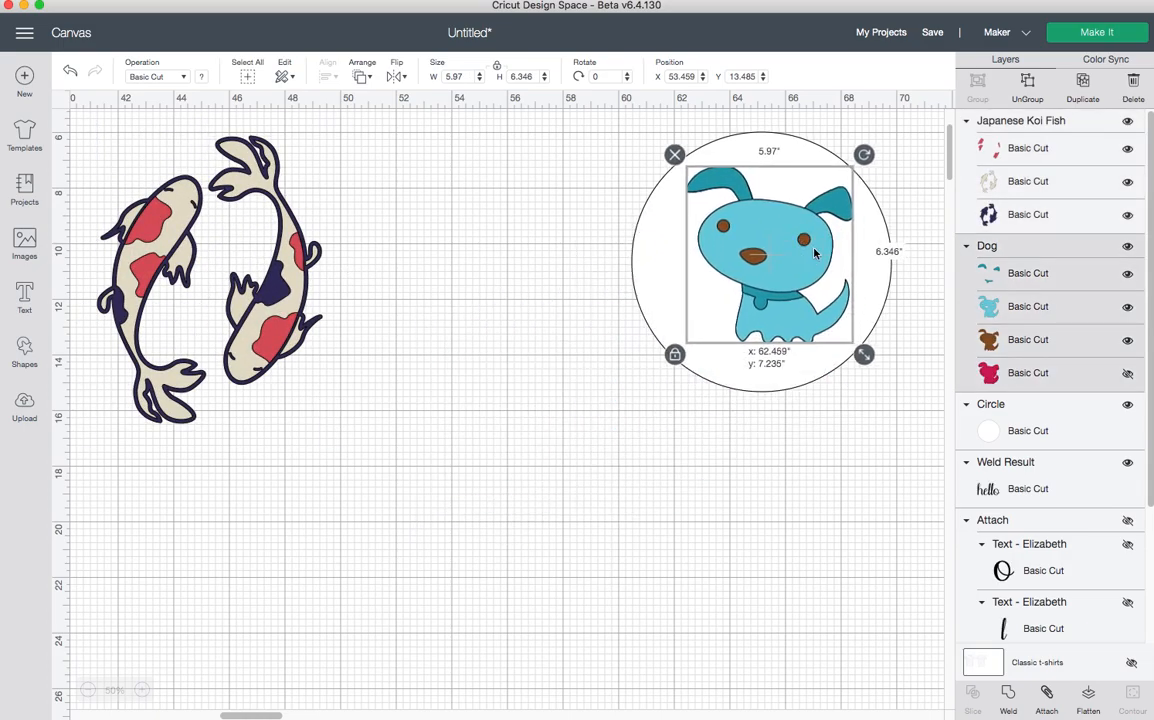
left_click_drag(296, 324, 475, 418)
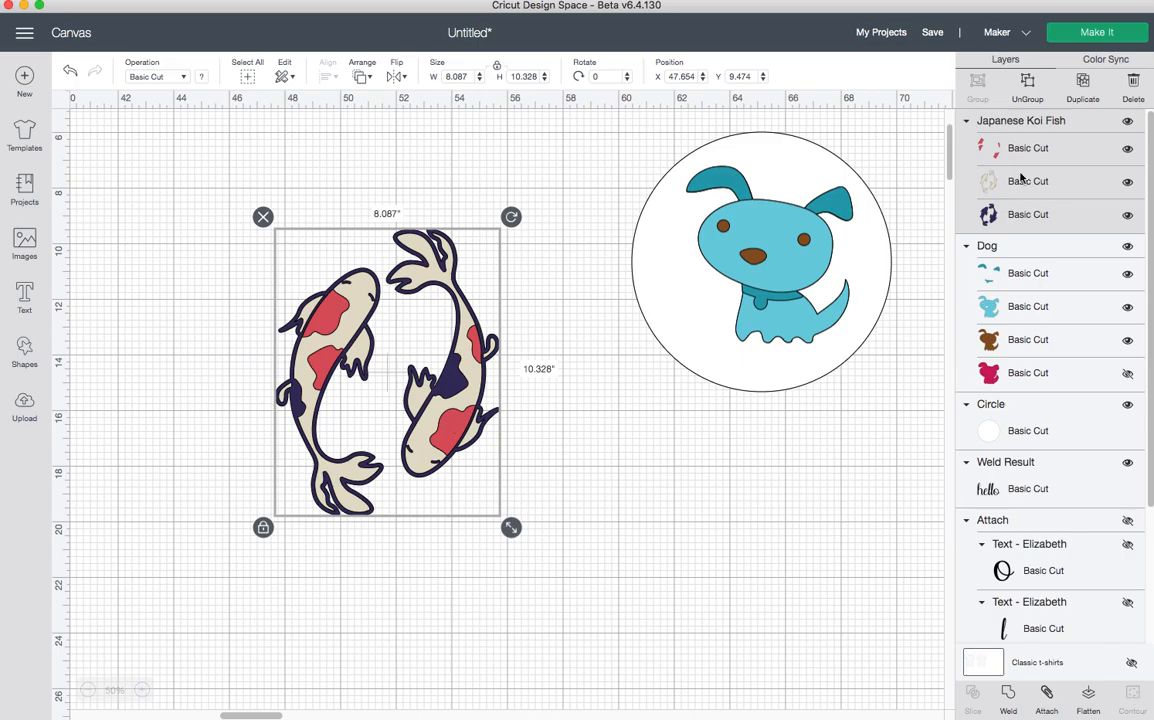
- Hide the contour of one of the two fish in the koi image's dark navy layer
left_click(990, 216)
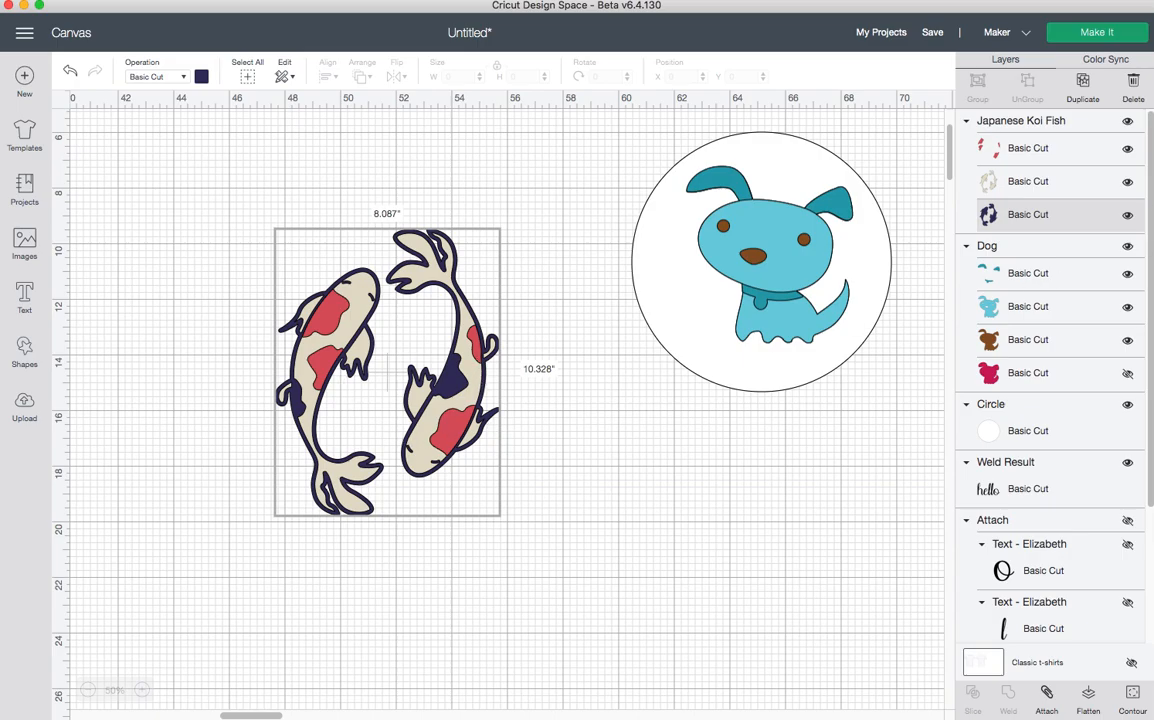
left_click(1051, 180)
left_click(1062, 147)
left_click(1042, 185)
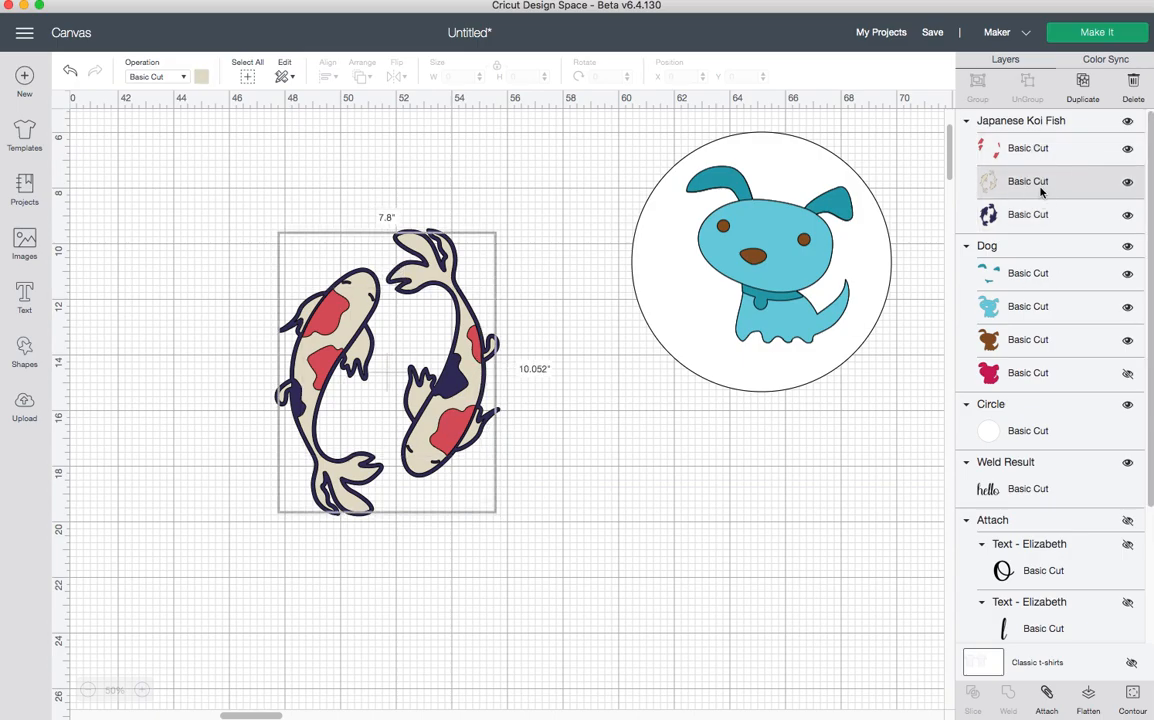
left_click(1038, 215)
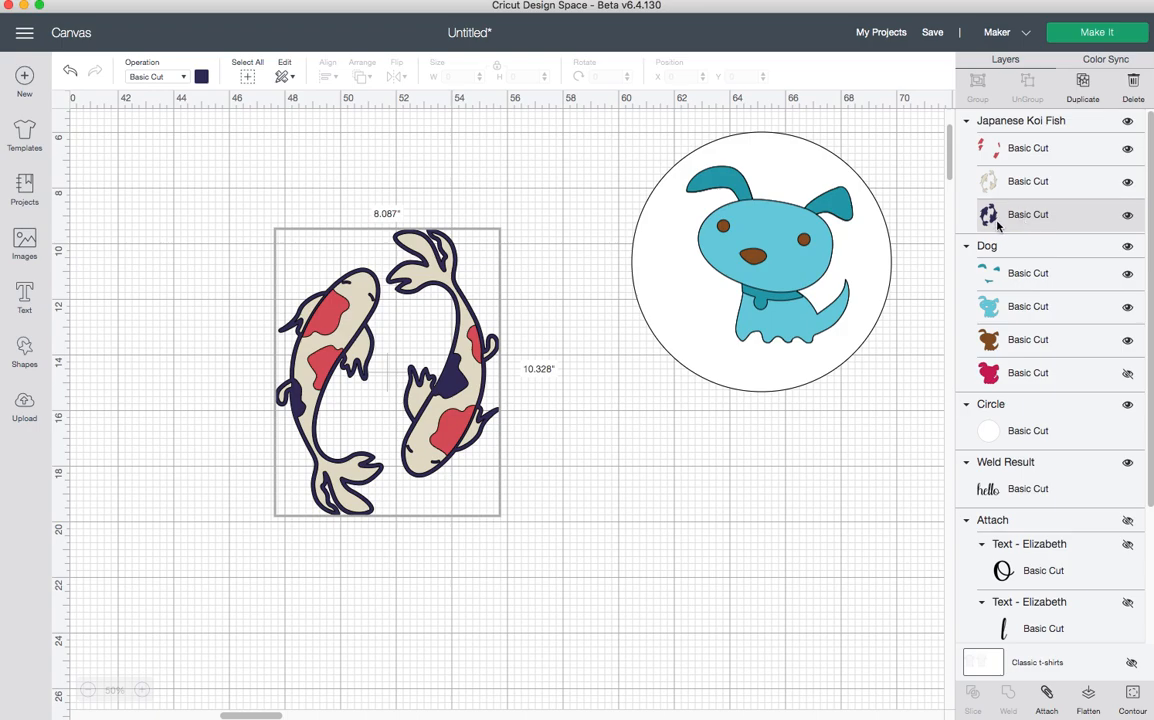
left_click(1133, 697)
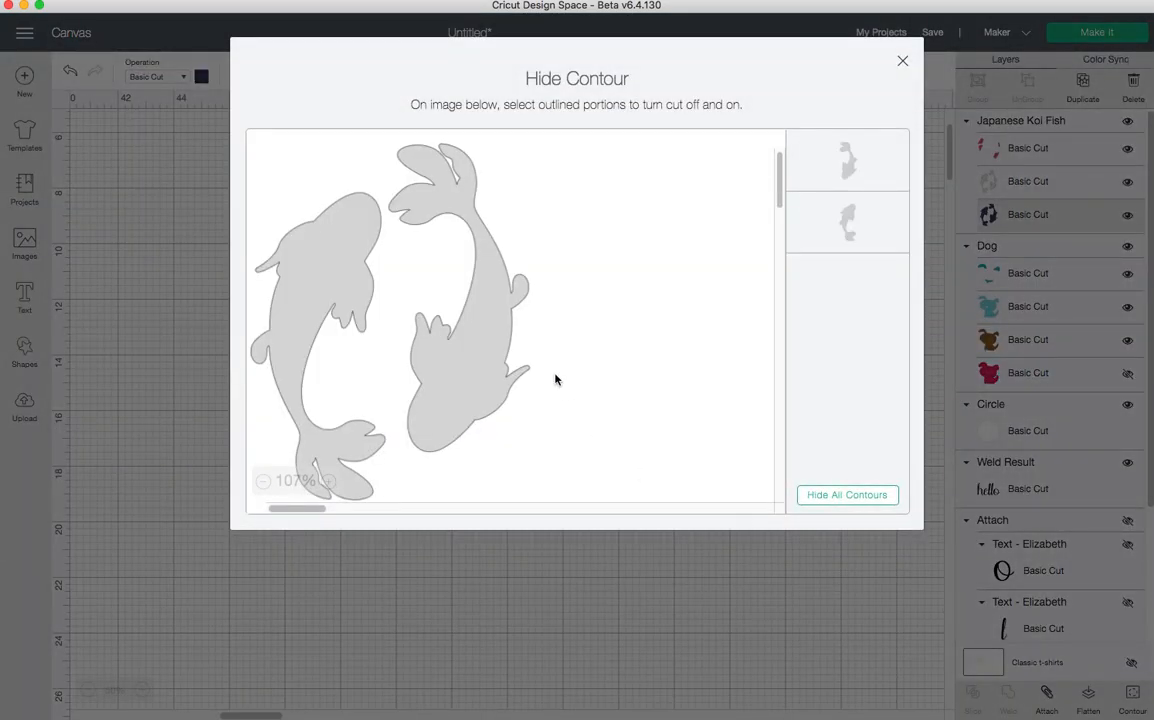
scroll(657, 338, "down", 2)
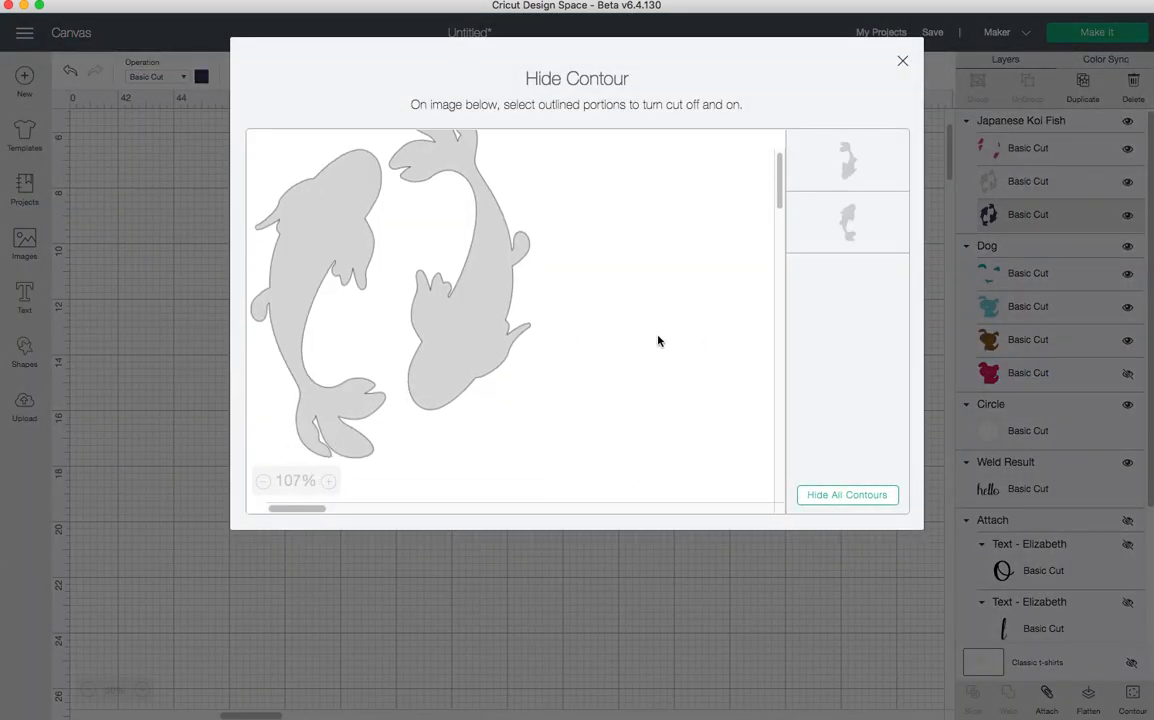
scroll(650, 343, "down", 2)
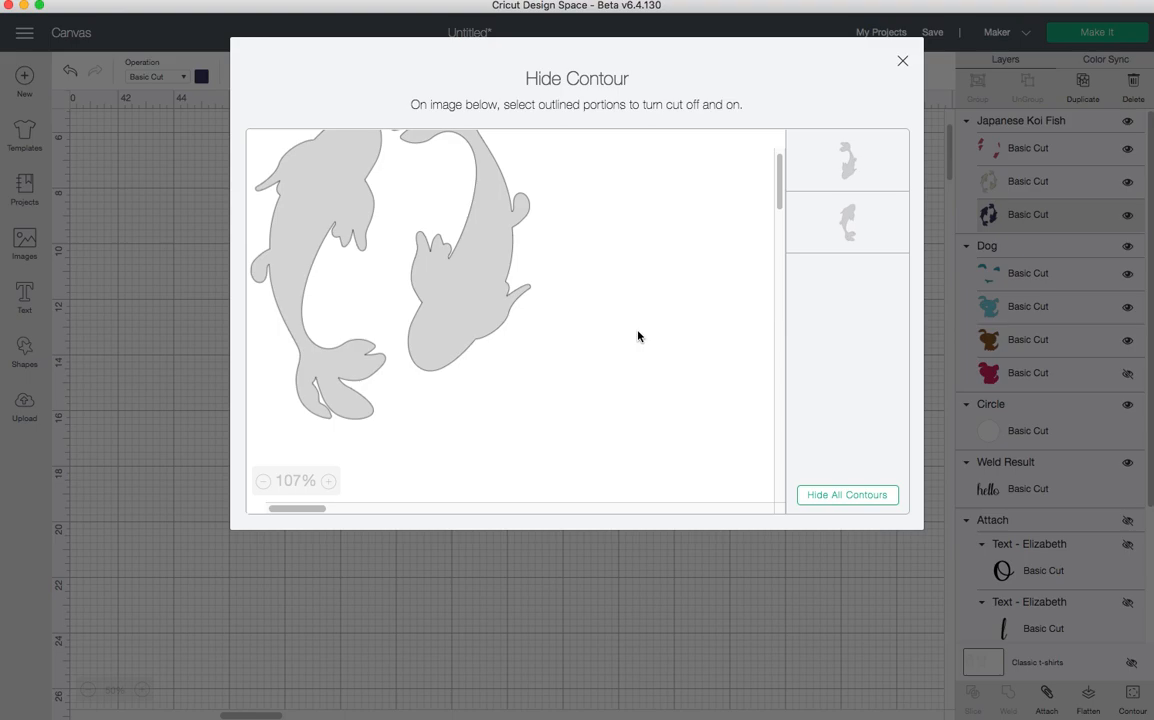
scroll(638, 336, "down", 10)
scroll(636, 335, "up", 15)
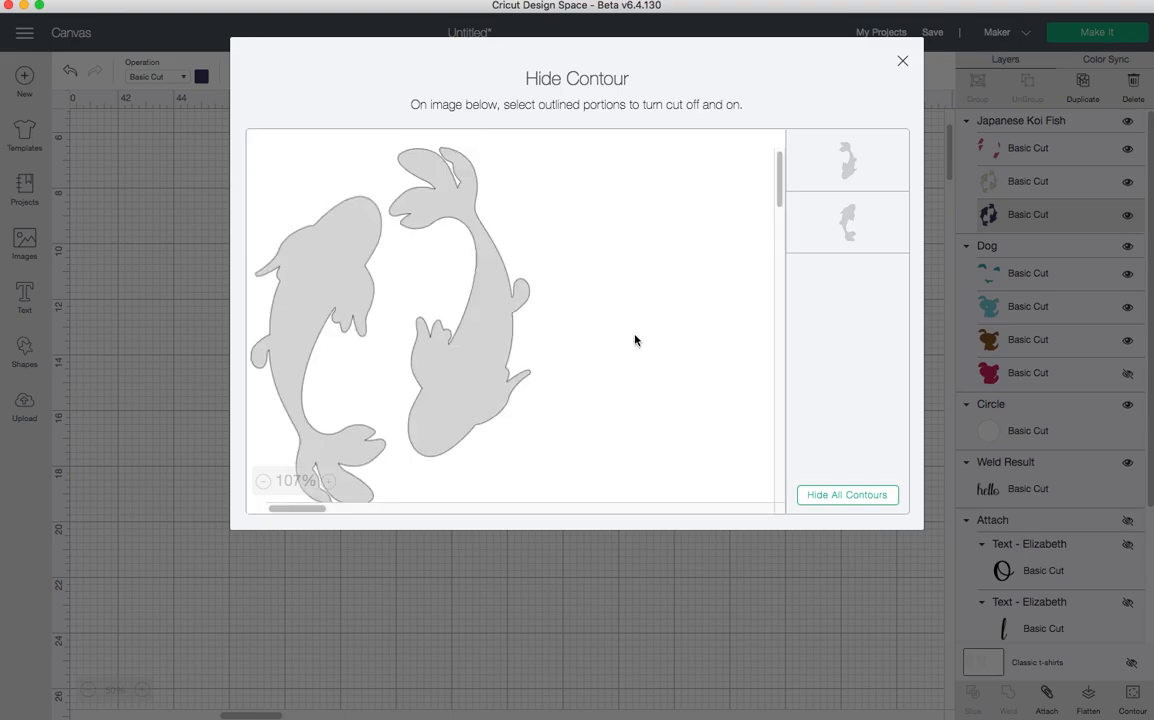
left_click(839, 180)
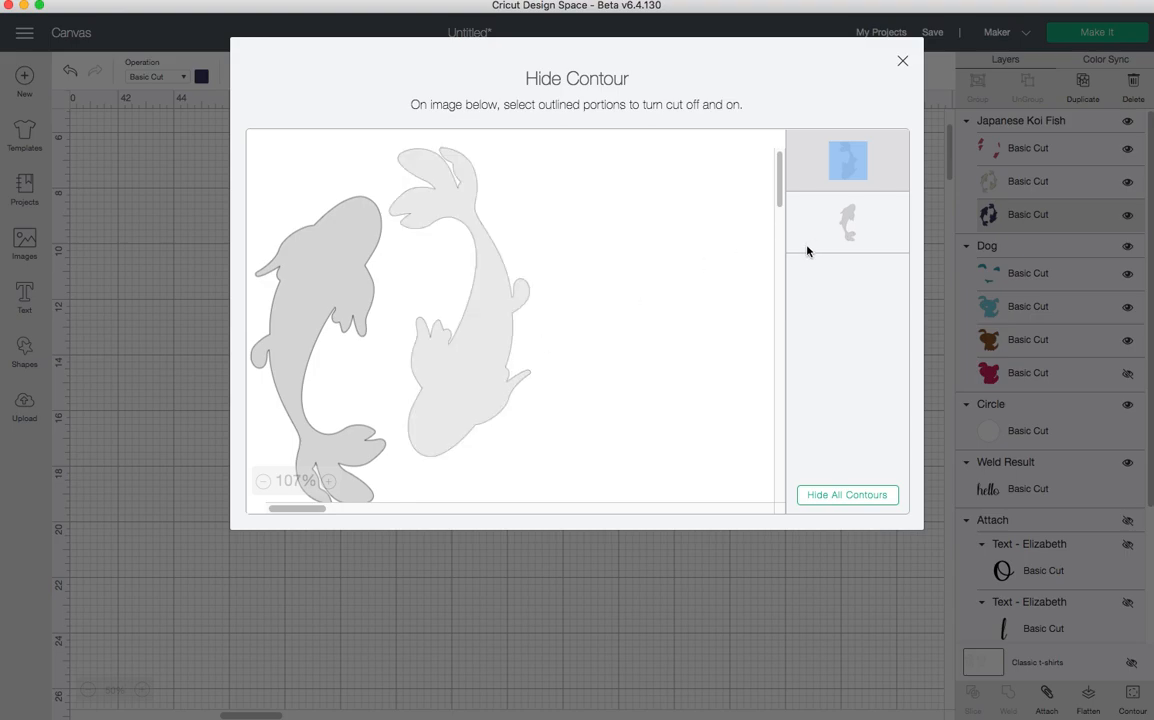
left_click(901, 65)
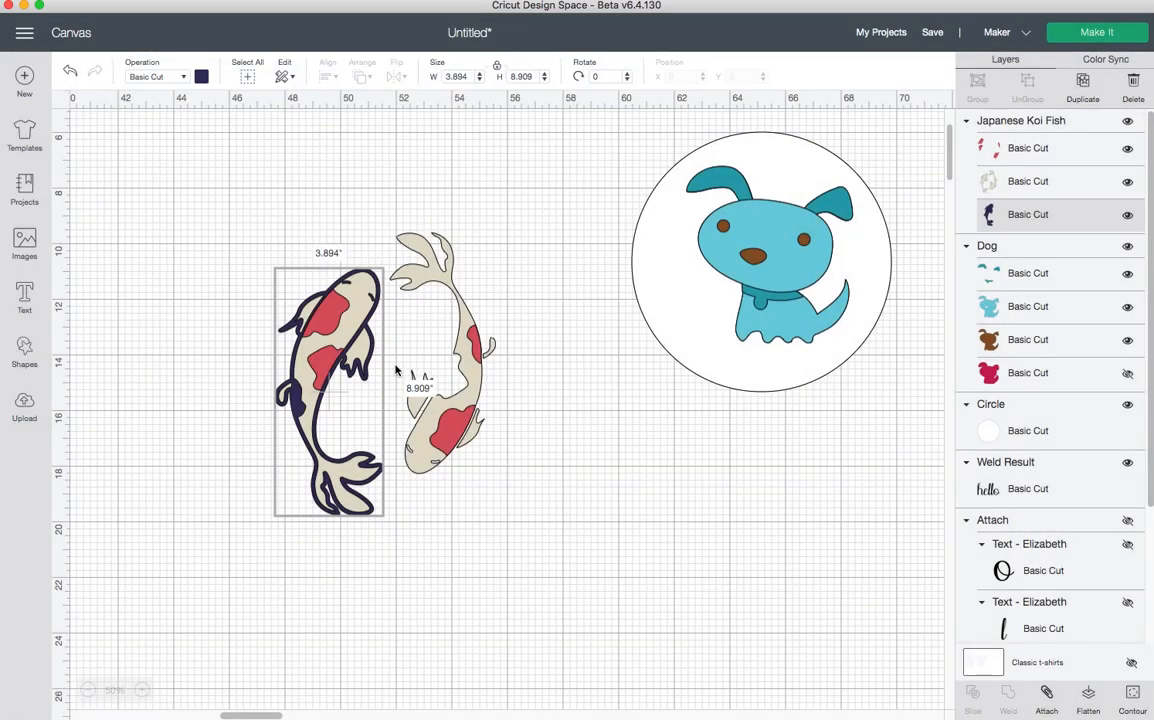
- Move the koi fish slightly aside and delete the whole image from the canvas
left_click_drag(470, 384, 520, 393)
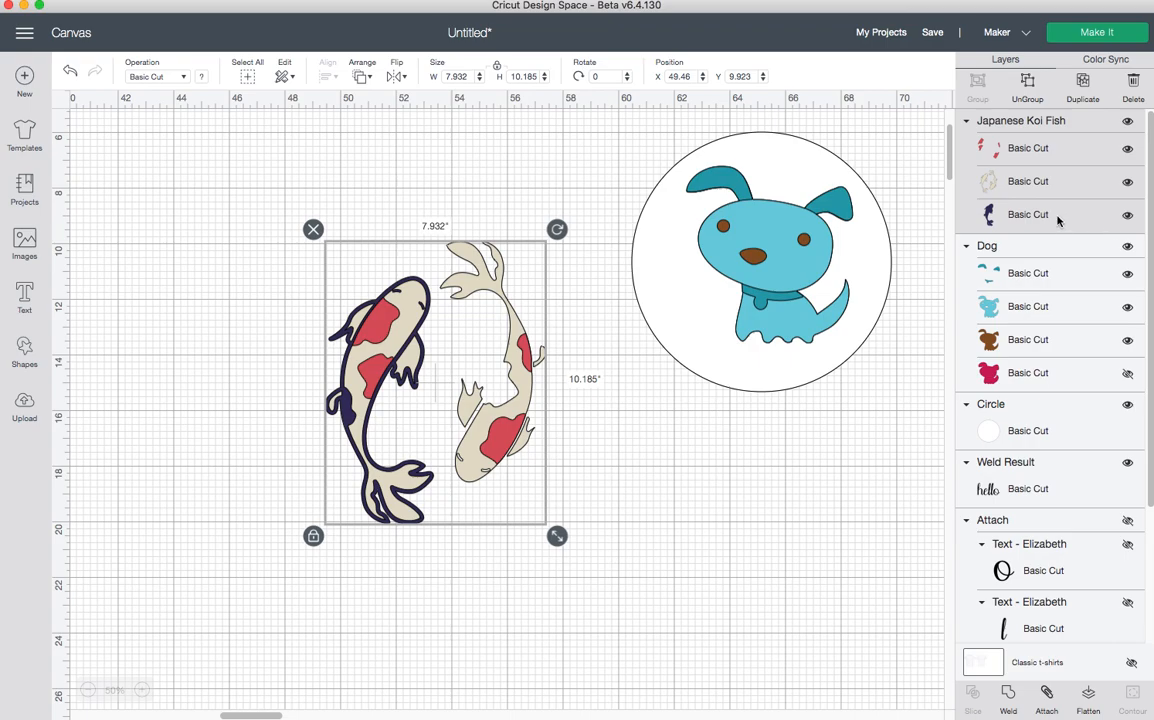
left_click(313, 230)
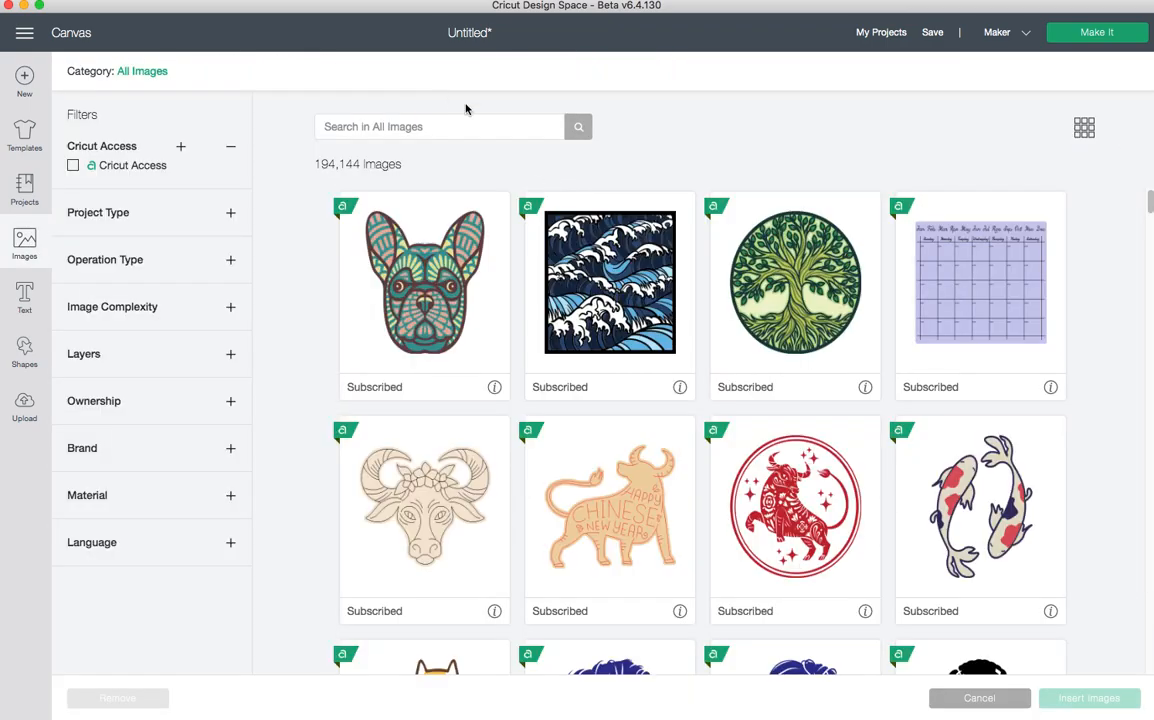
- Search the image library for "gnome" and insert the Gnome For The Holidays image
left_click(458, 122)
type("gnome")
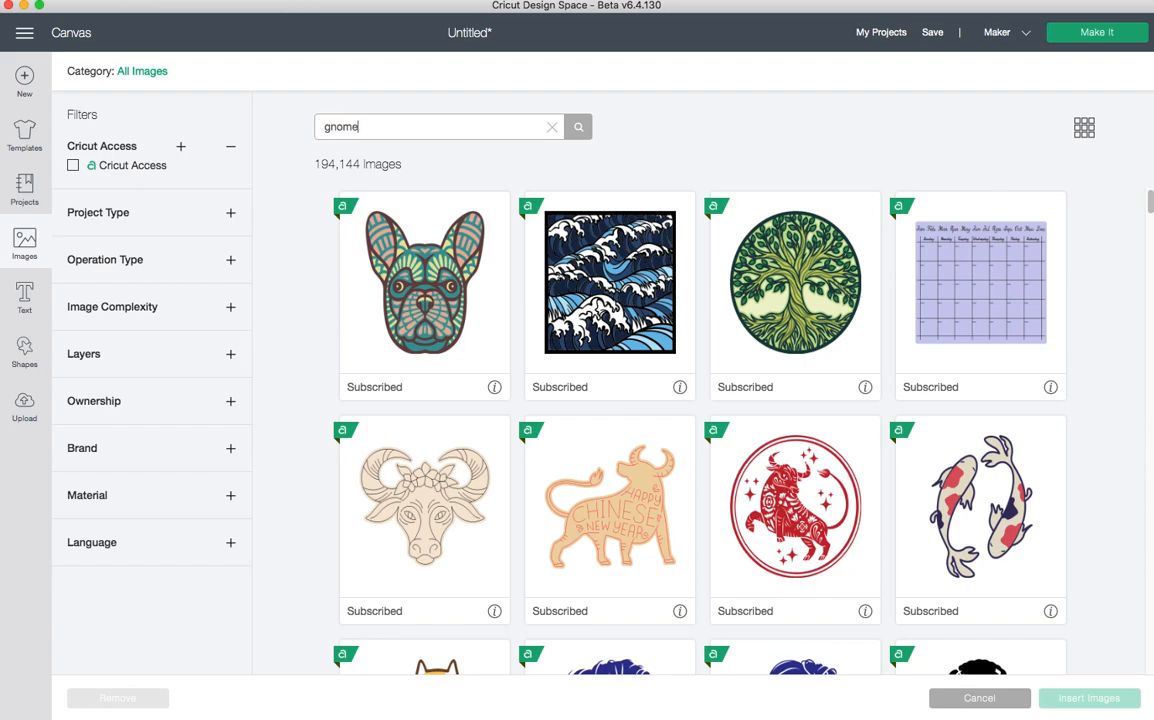
key("Return")
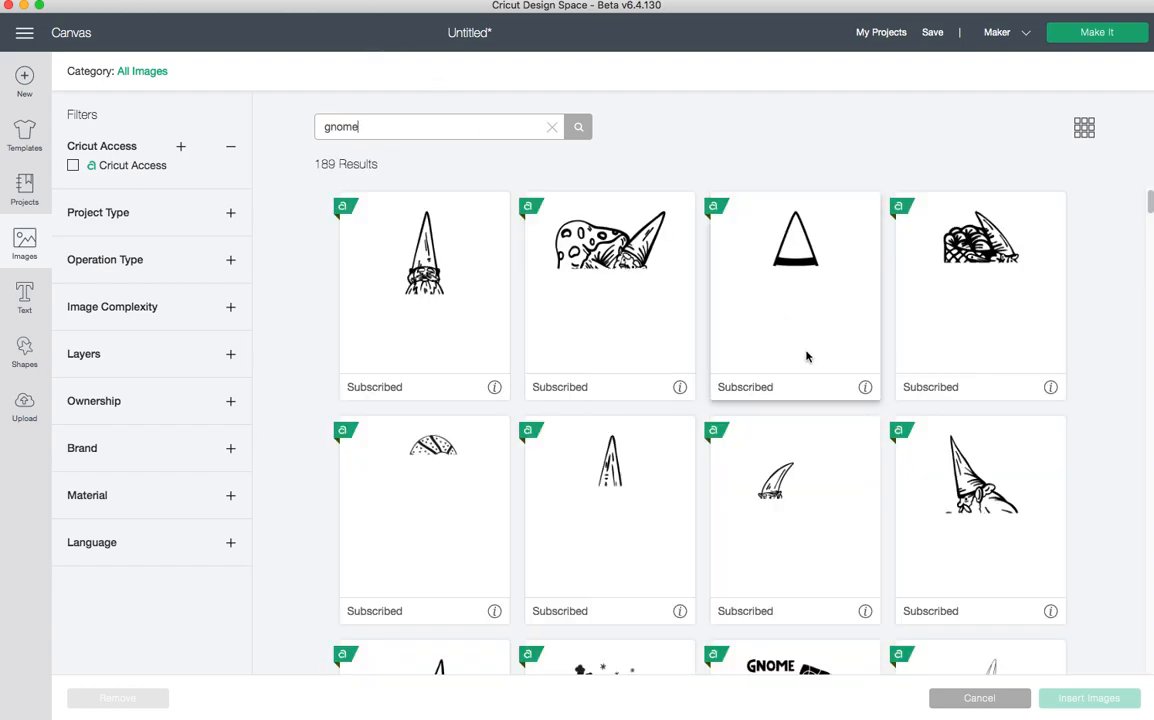
scroll(685, 340, "down", 3)
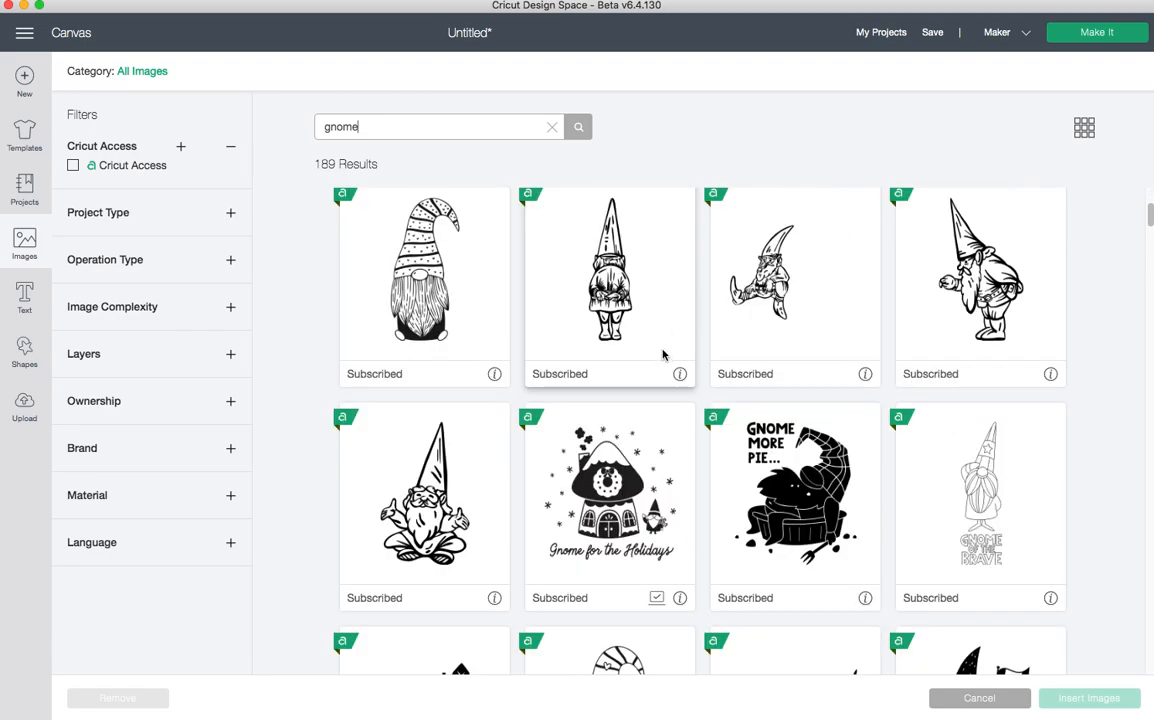
scroll(779, 453, "down", 1)
left_click(582, 495)
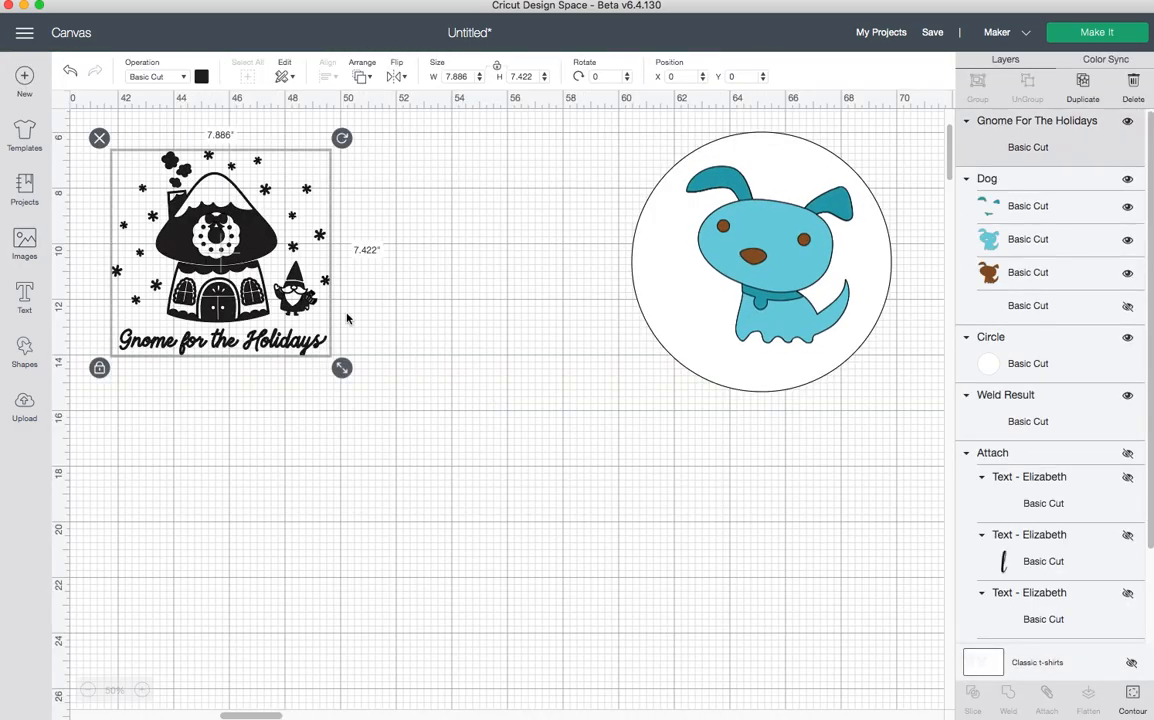
- Enlarge the gnome image to about 14.2 by 13.4 inches and position it on the canvas beside the dog
left_click_drag(312, 299, 450, 369)
left_click_drag(482, 440, 657, 551)
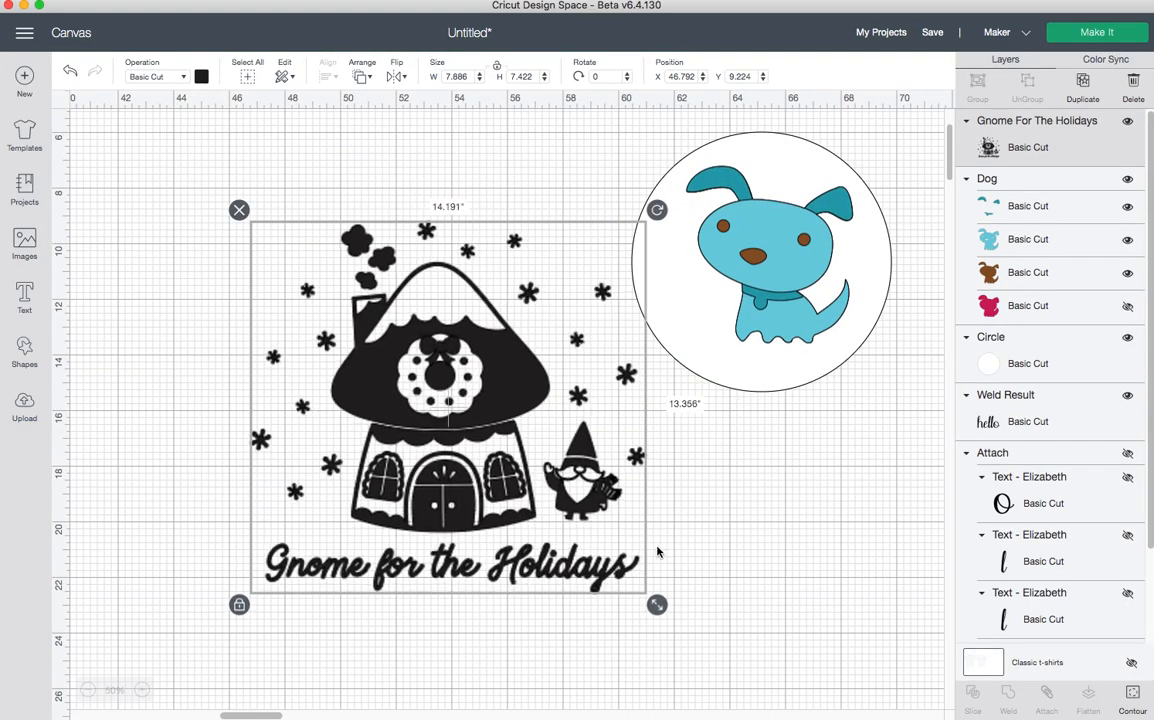
left_click_drag(502, 404, 449, 373)
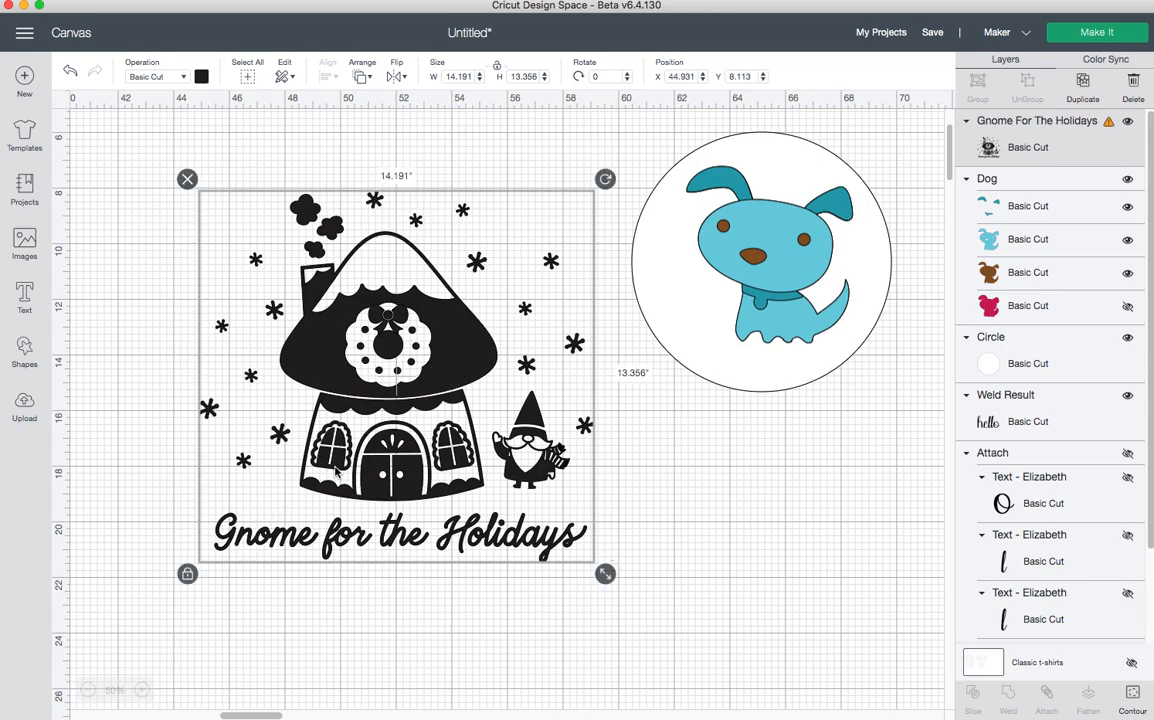
- Hide the contours of the snowflakes around the house and gnome in the Gnome For The Holidays image
left_click(1133, 696)
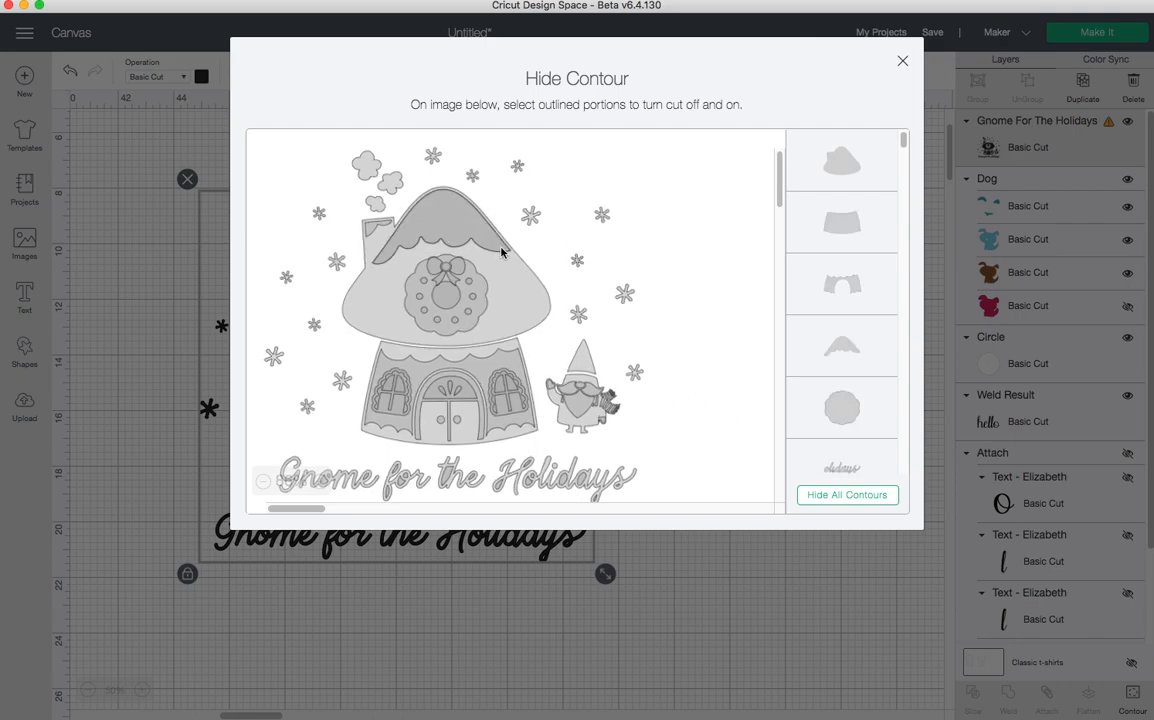
scroll(878, 186, "down", 5)
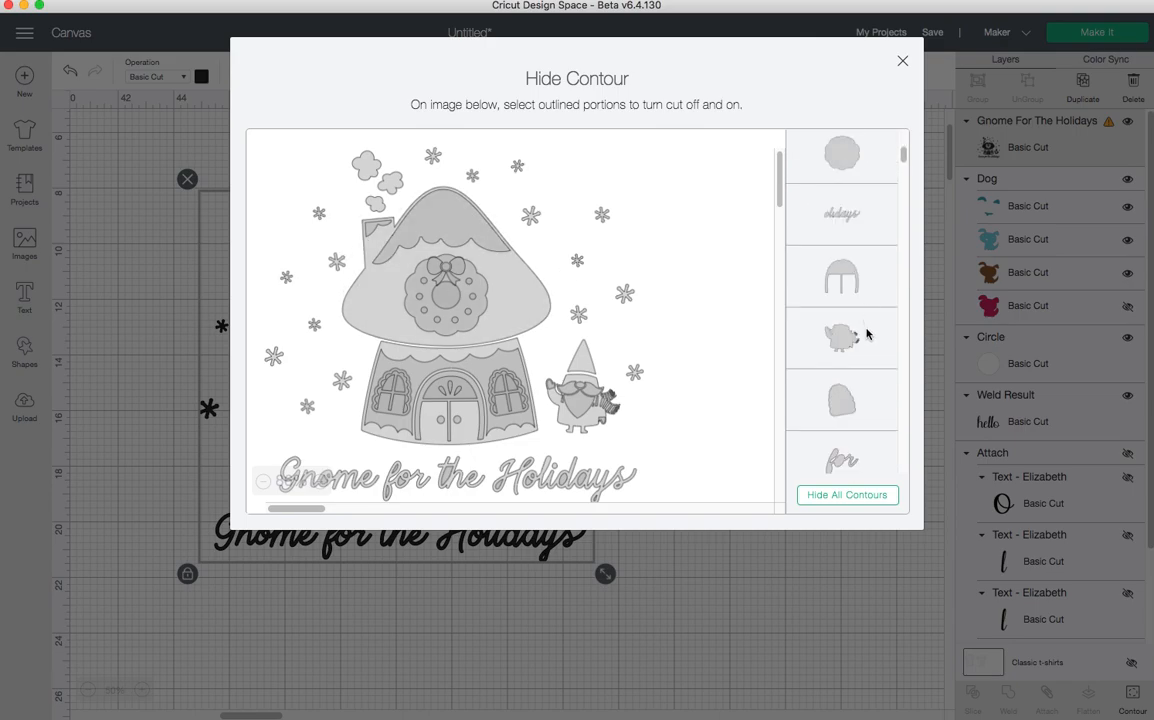
scroll(876, 355, "up", 5)
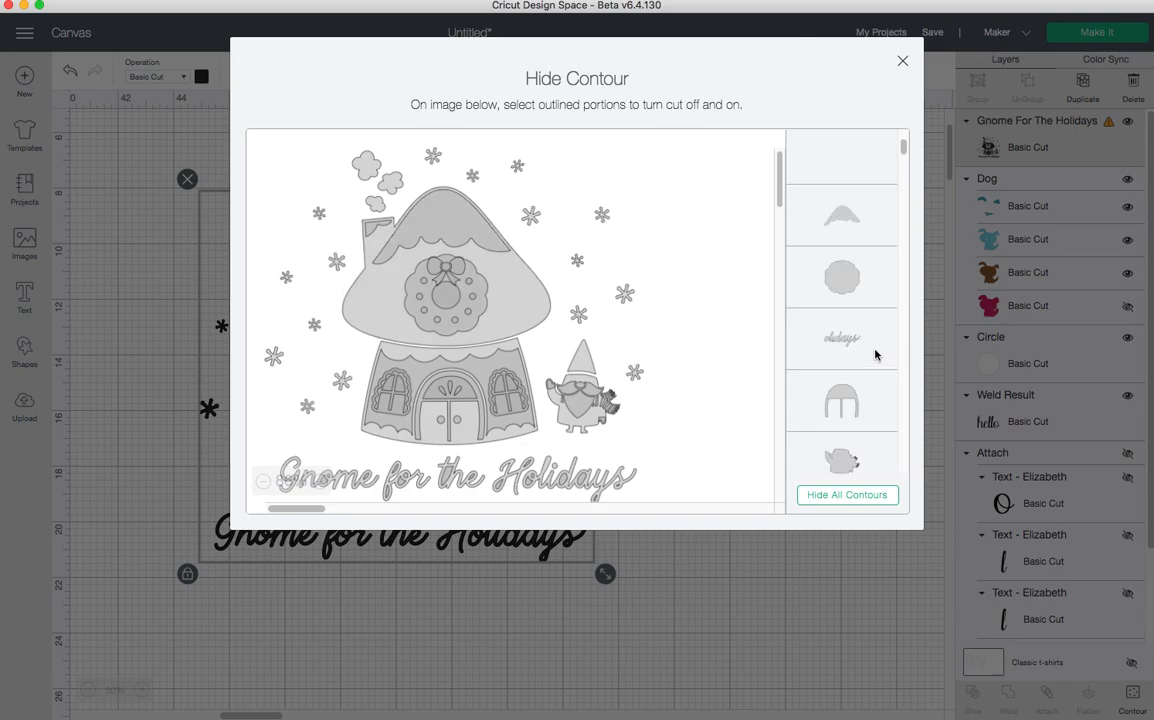
left_click(577, 261)
left_click(531, 215)
left_click(517, 166)
left_click(601, 215)
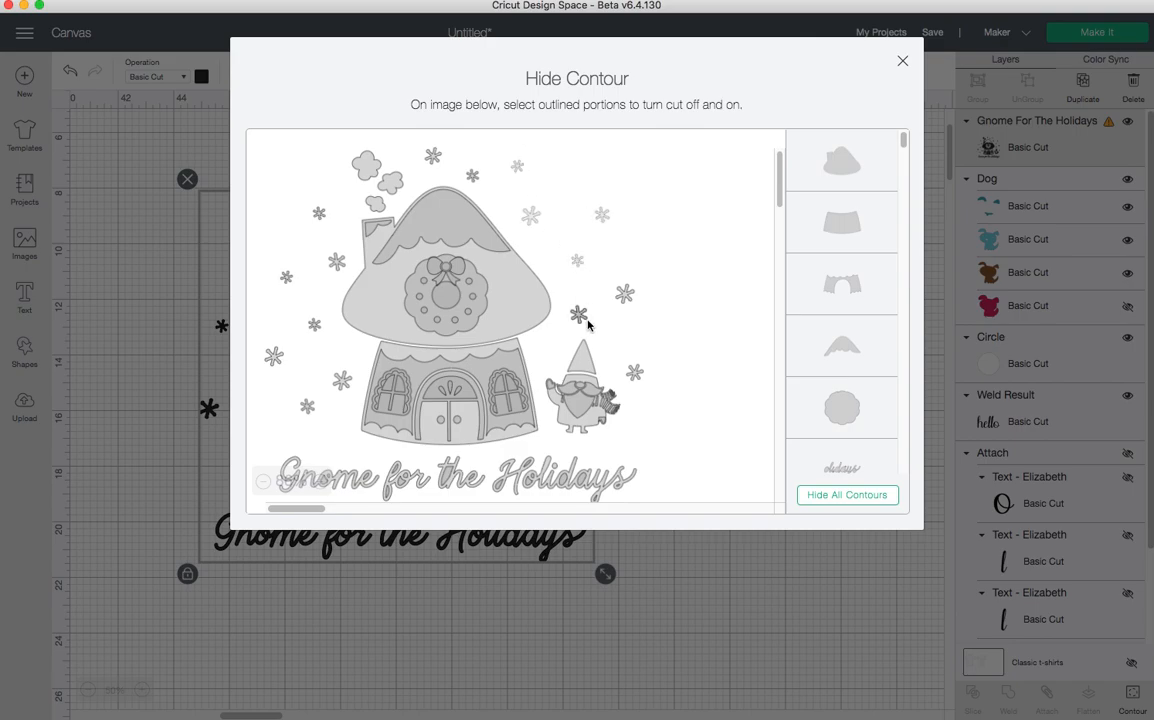
left_click(625, 293)
left_click(636, 374)
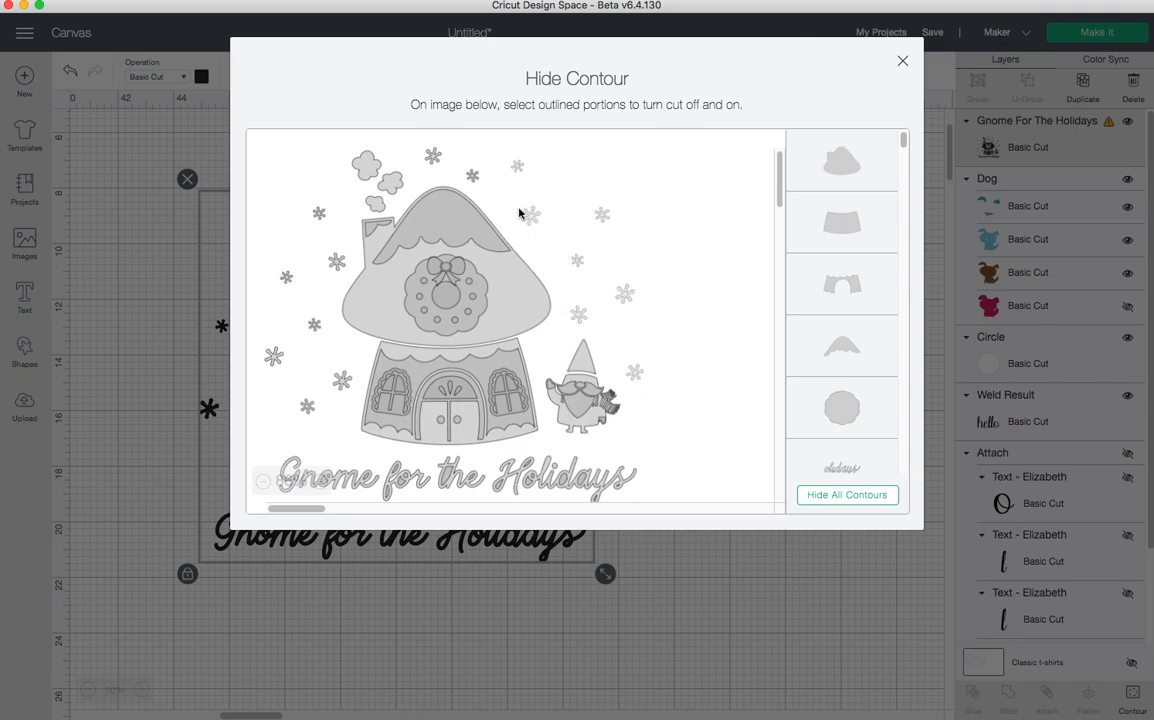
left_click(316, 215)
left_click(285, 277)
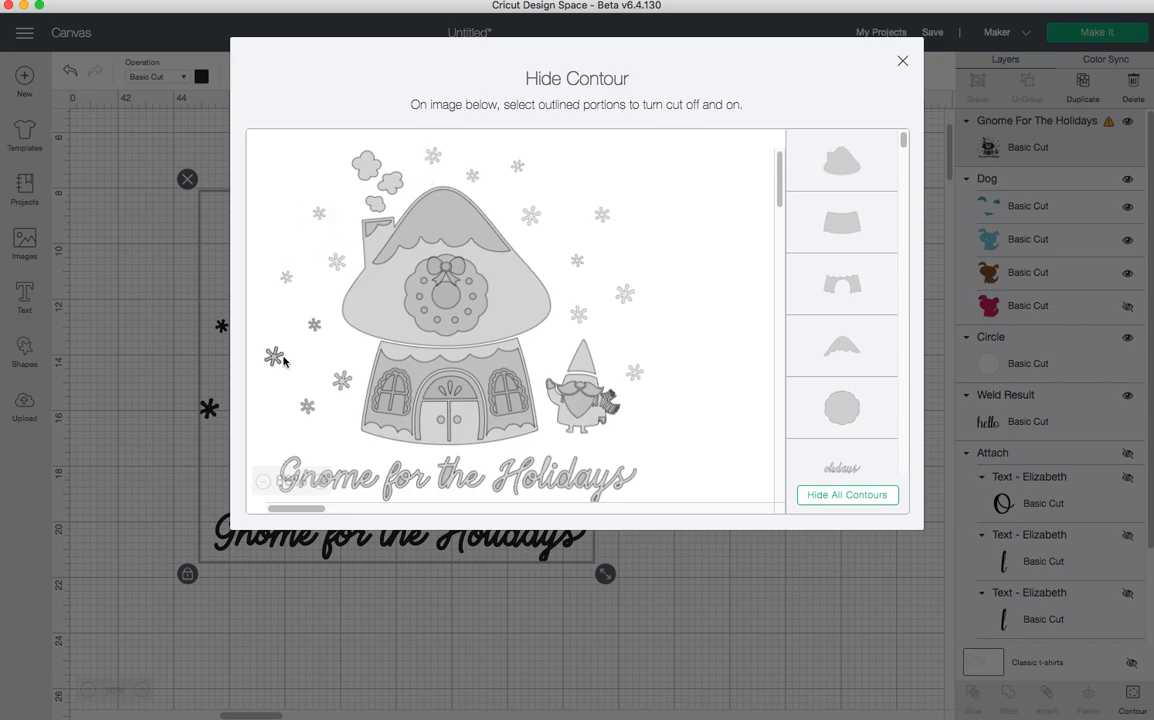
left_click(340, 381)
left_click(306, 405)
left_click(902, 61)
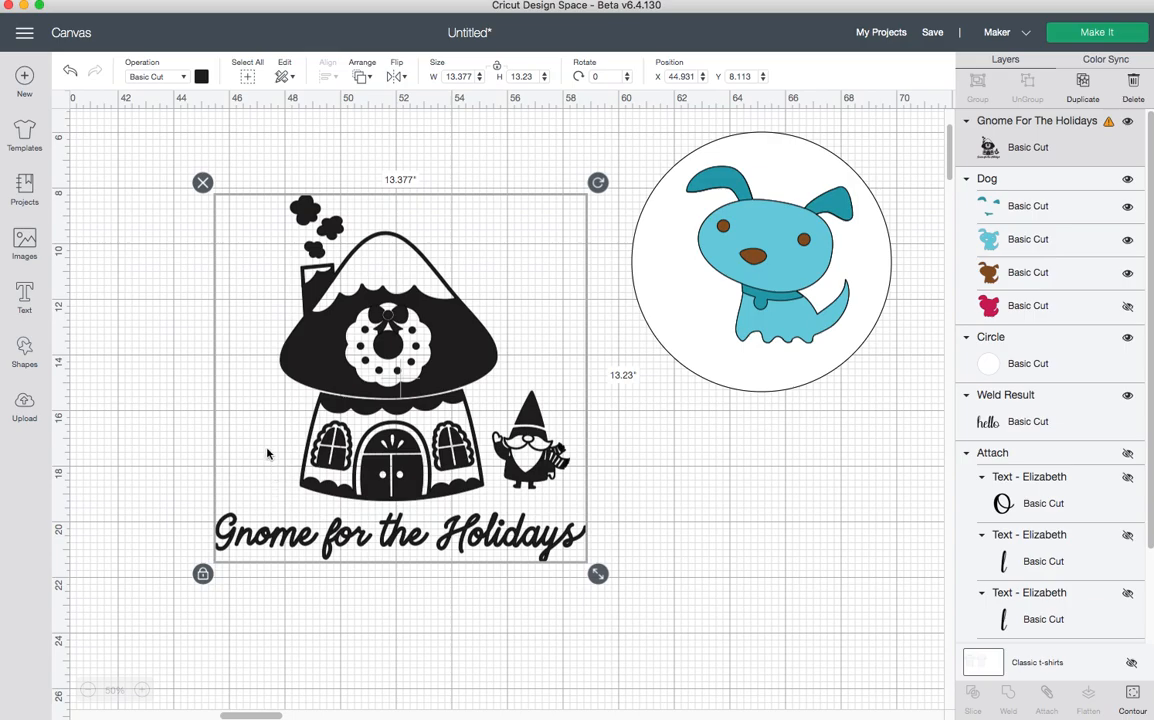
- Restore all hidden contours of the Gnome For The Holidays image
left_click(1132, 697)
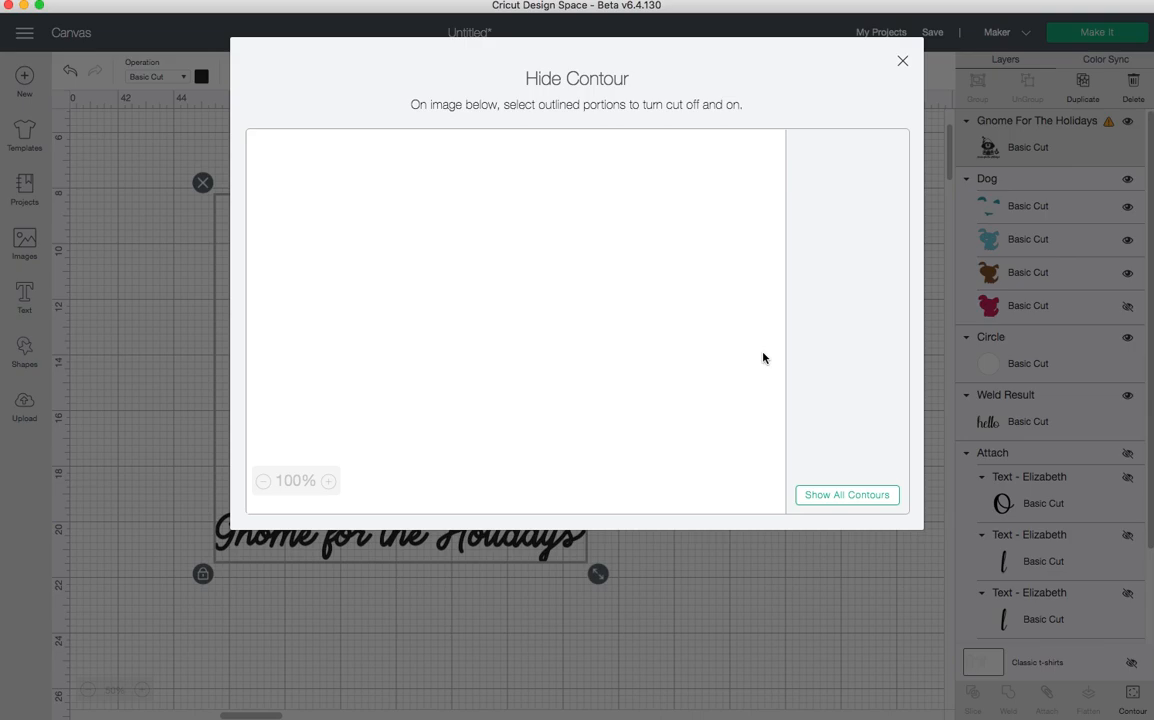
left_click(866, 499)
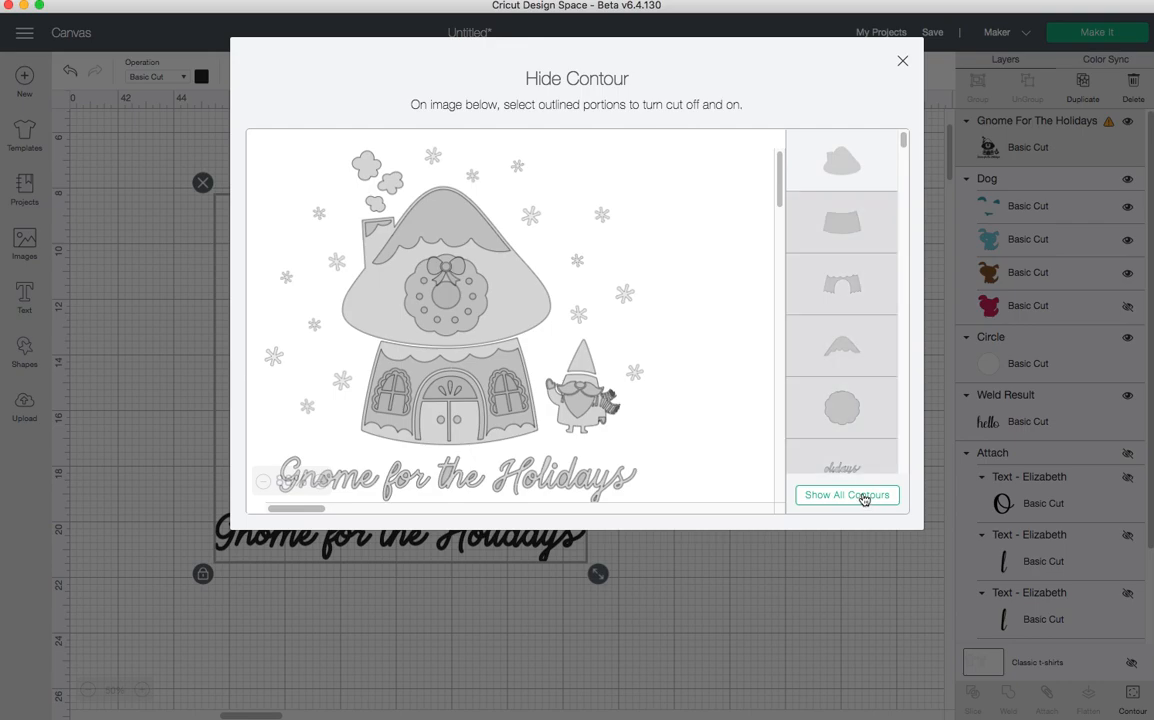
left_click(864, 497)
left_click(902, 60)
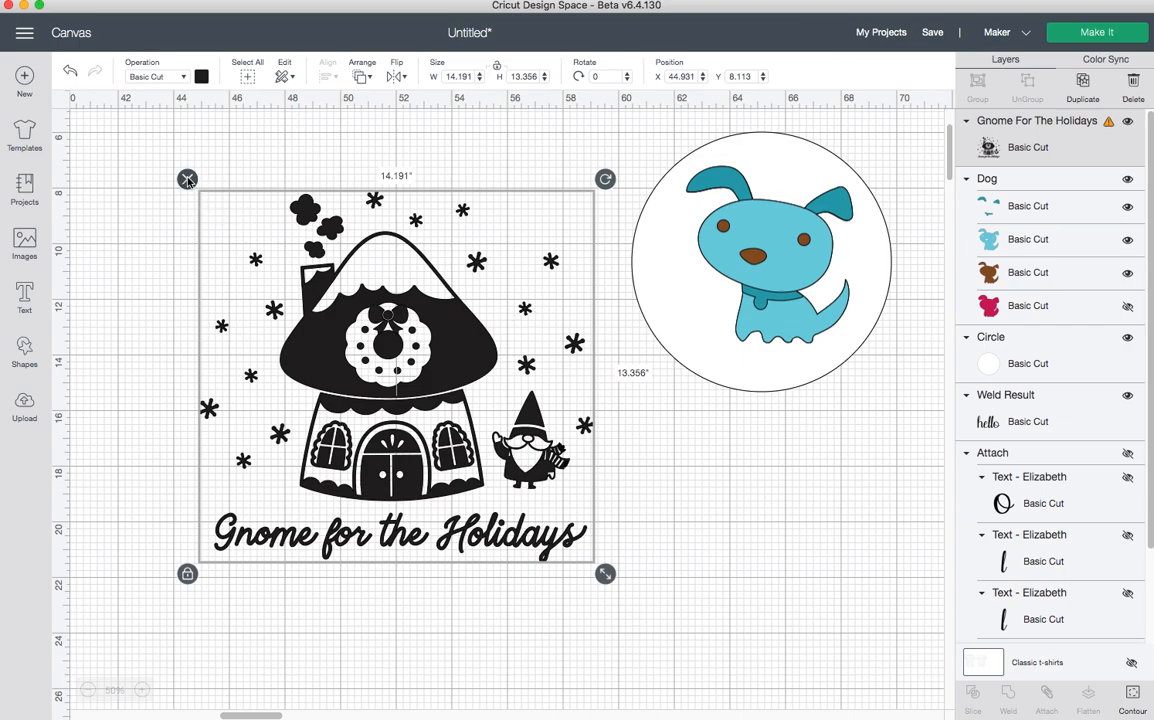
left_click(360, 78)
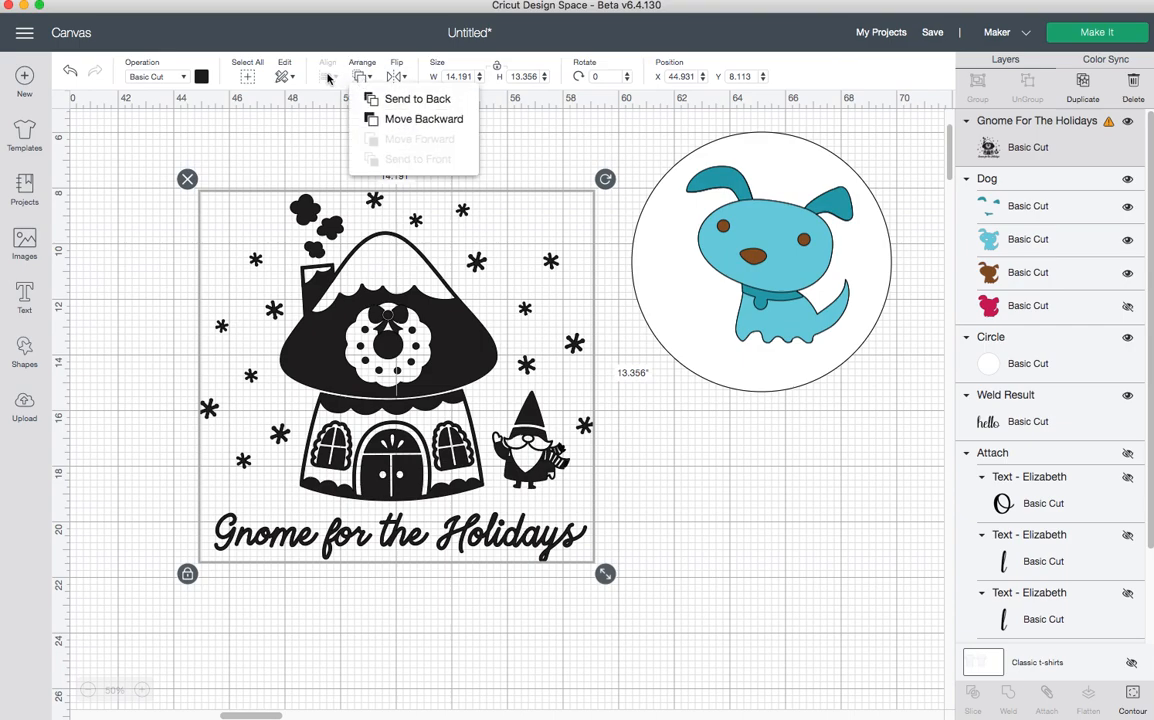
left_click(331, 181)
left_click_drag(361, 229, 365, 226)
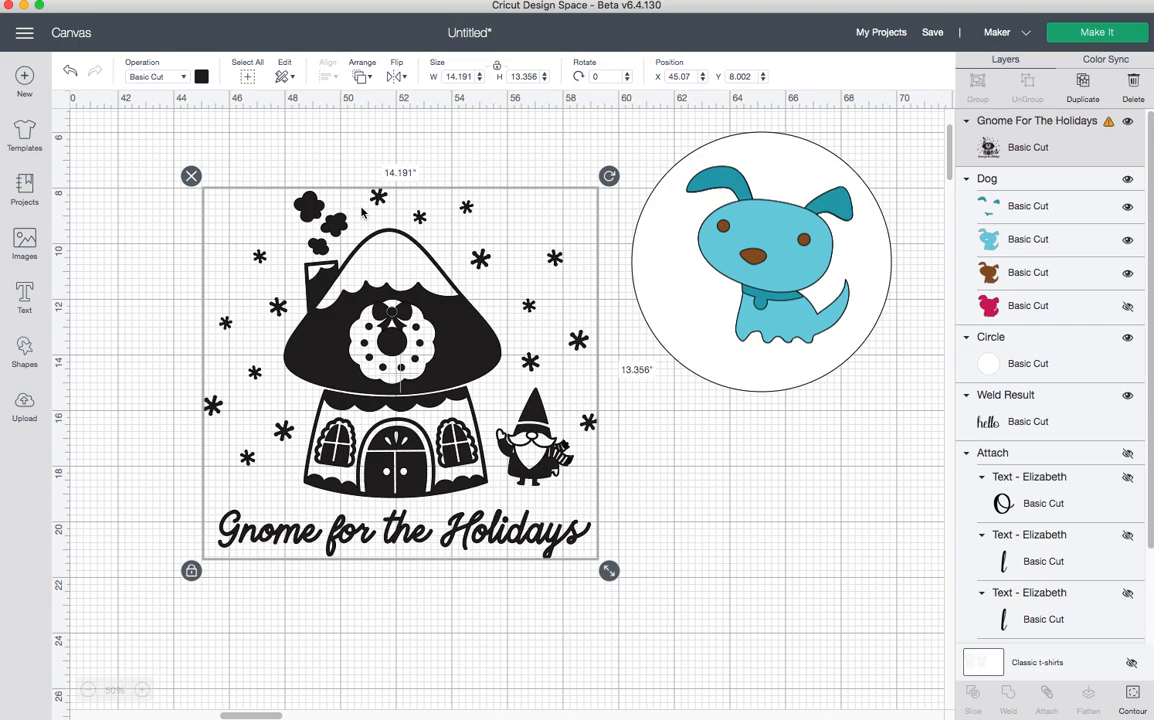
- Delete the dog image and the circle behind it, and hide the welded "hello" text
left_click(728, 284)
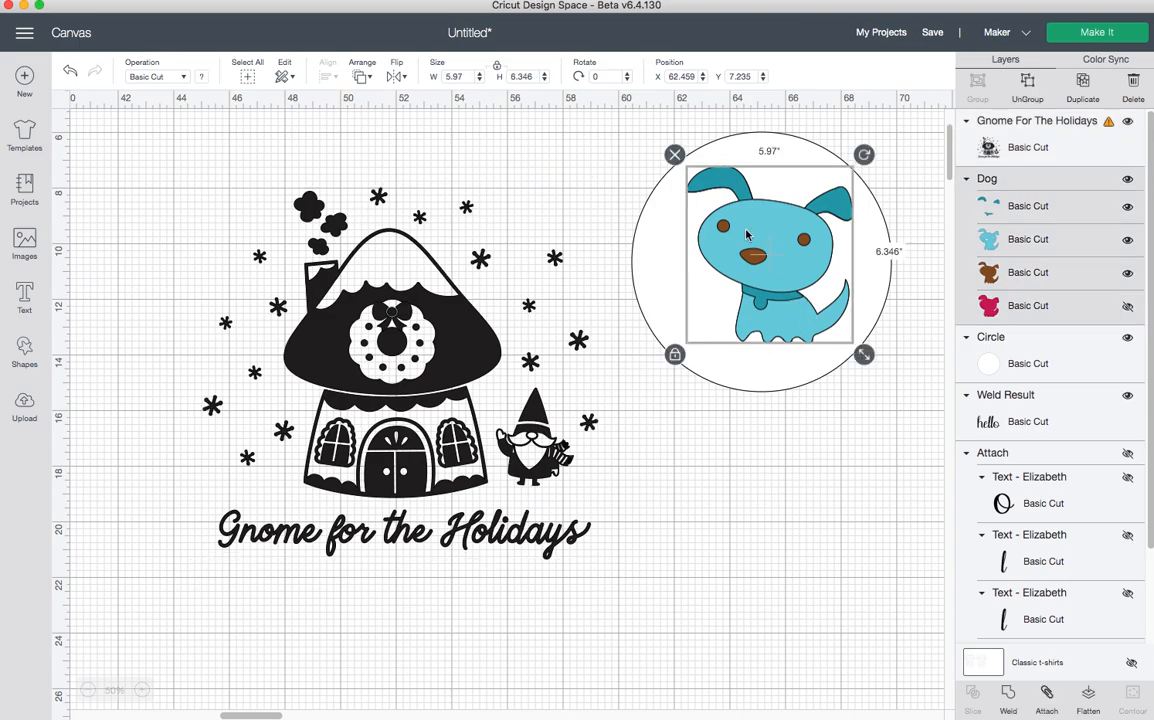
key("Delete")
left_click(708, 193)
key("Delete")
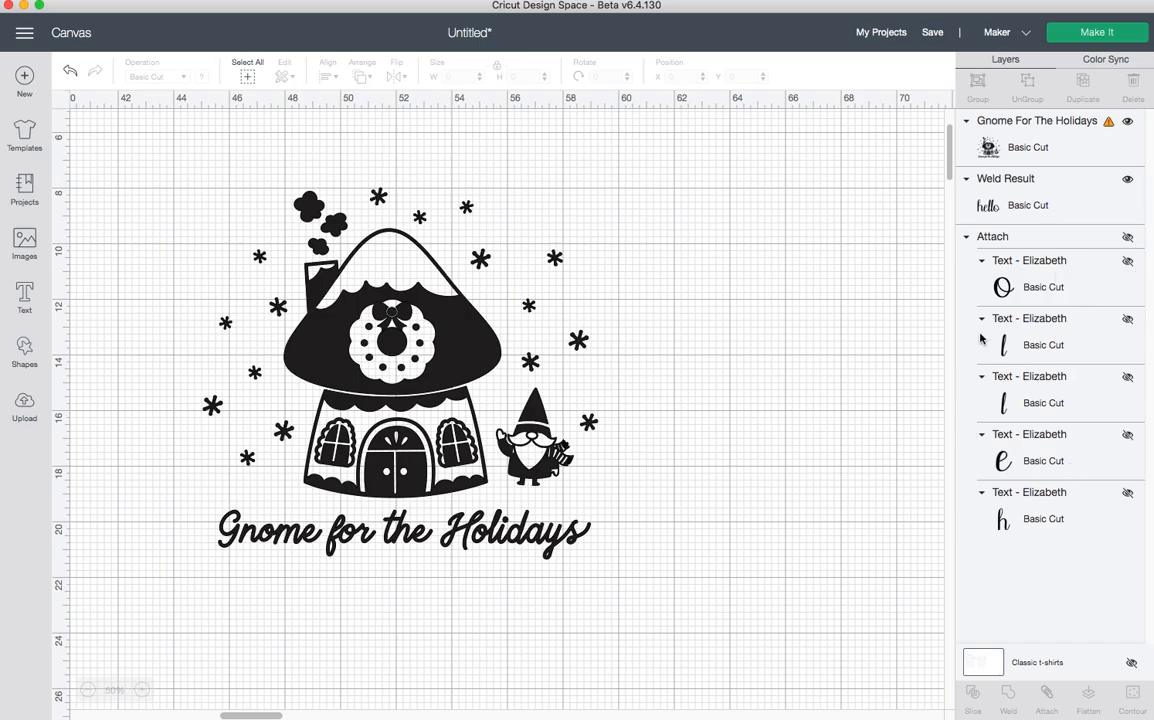
left_click(1128, 178)
- Move the gnome image toward the middle of the canvas and shrink it to about 10.3 by 9.7 inches
left_click_drag(397, 329, 548, 311)
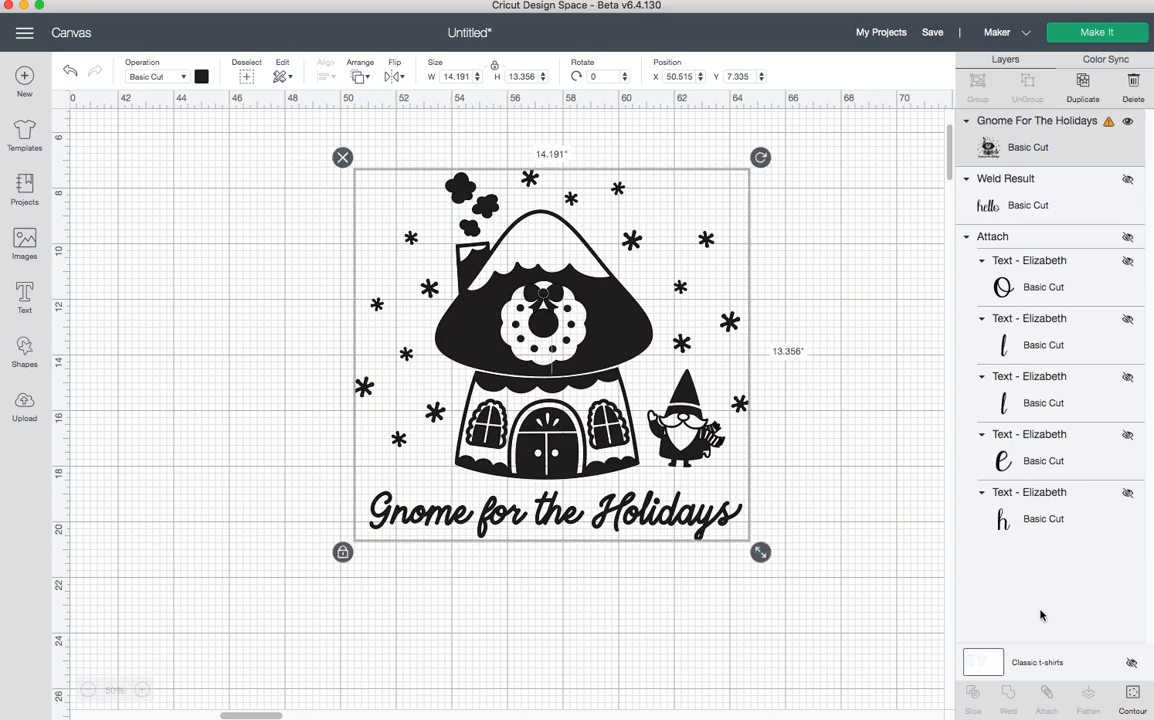
left_click_drag(757, 549, 652, 450)
left_click_drag(506, 335, 510, 348)
- Duplicate the gnome image and place the copy beside the original, slightly lower
right_click(575, 305)
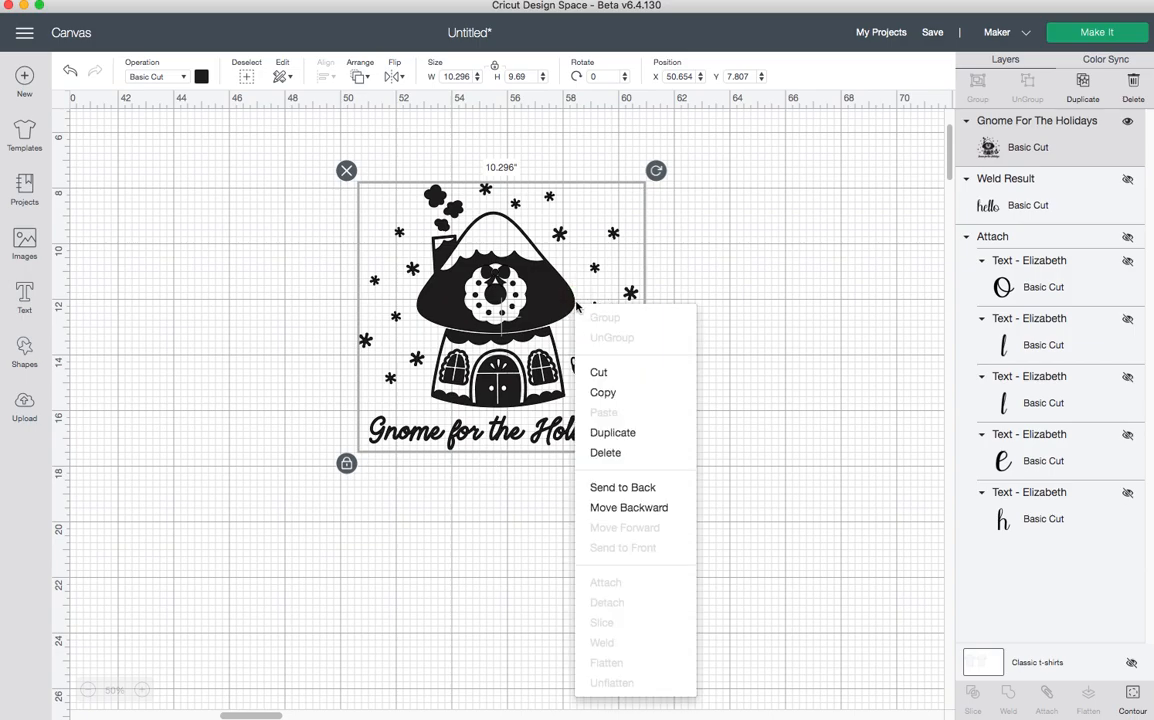
left_click(634, 433)
left_click_drag(567, 313, 813, 353)
- Recolor the duplicated gnome image light pink and deselect it
left_click(201, 76)
left_click(219, 174)
left_click(242, 368)
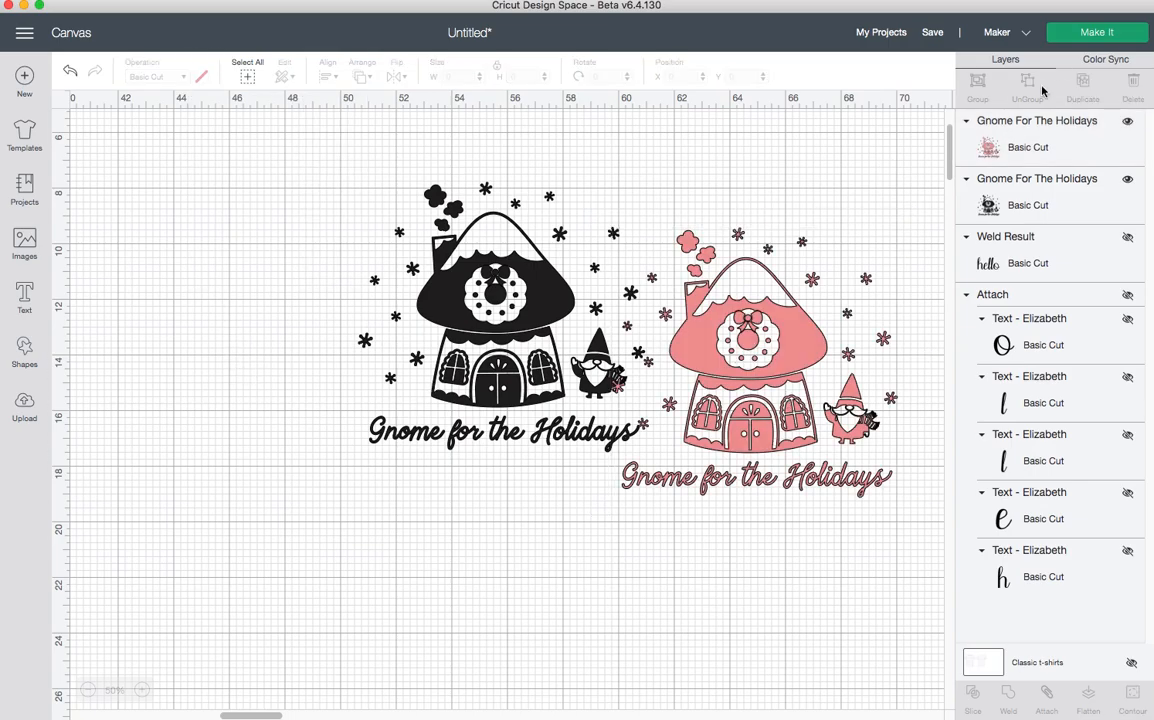
- Send the project to cutting preparation and preview the pink and black mats
left_click(1090, 32)
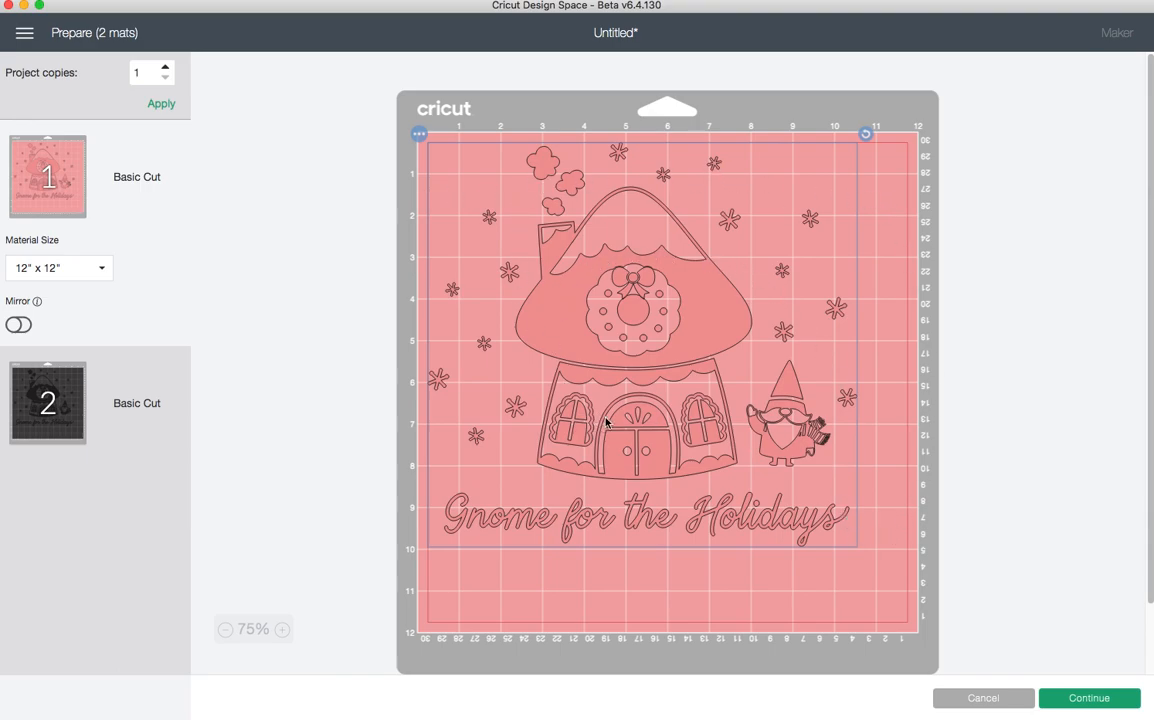
left_click(73, 428)
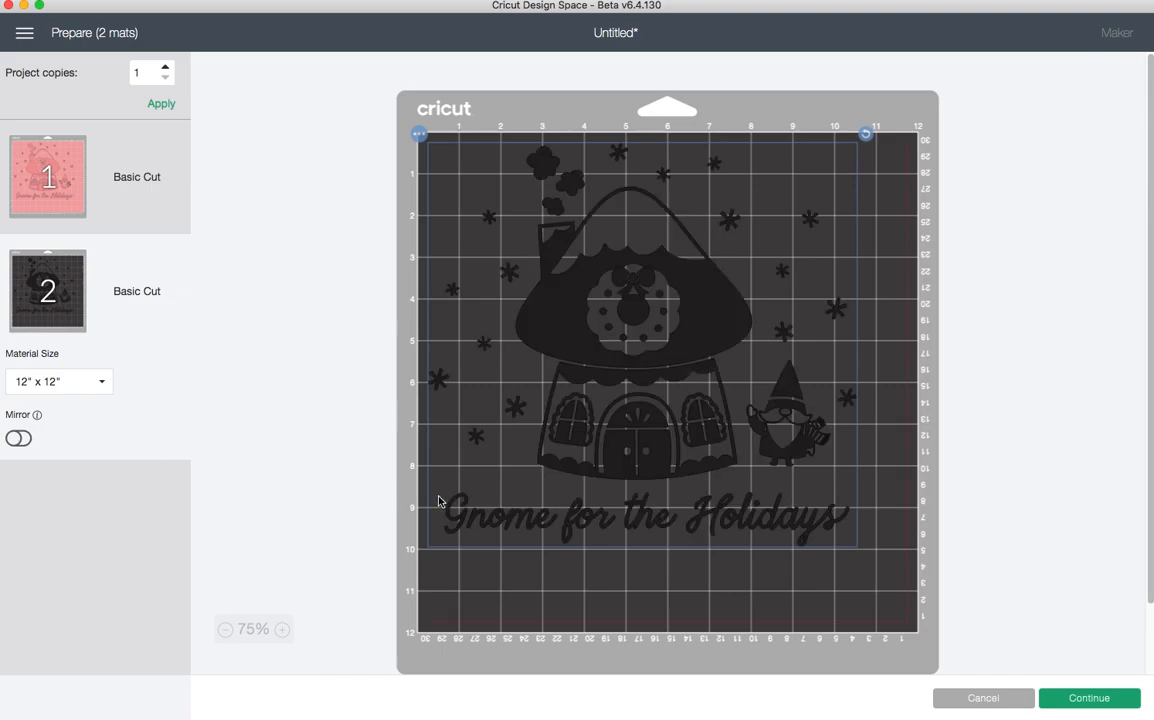
left_click(88, 202)
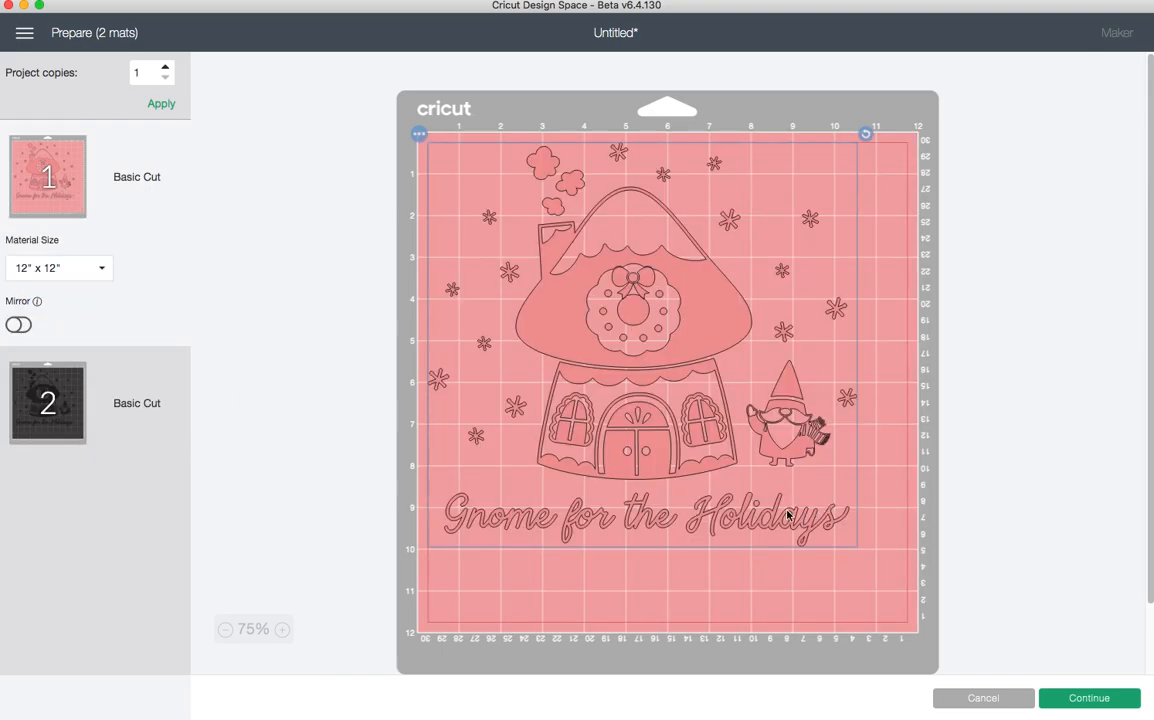
- Review the first mat's material size options and continue with both mats to the base material setup
left_click(100, 270)
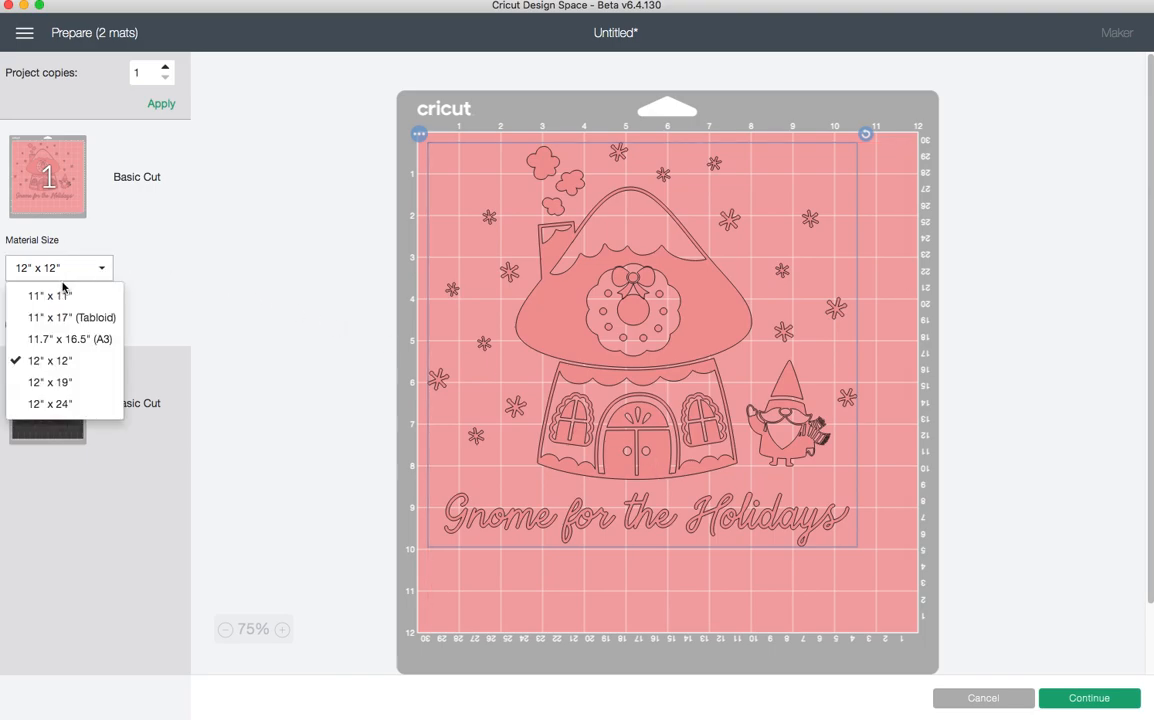
left_click(283, 240)
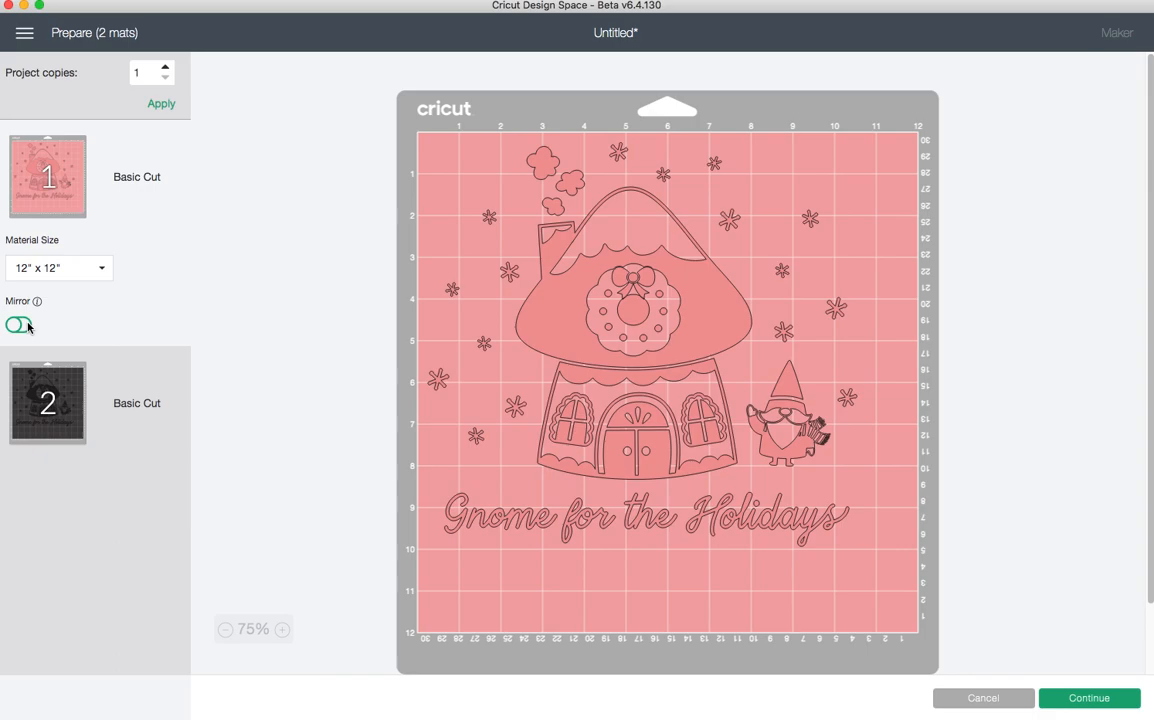
left_click(80, 387)
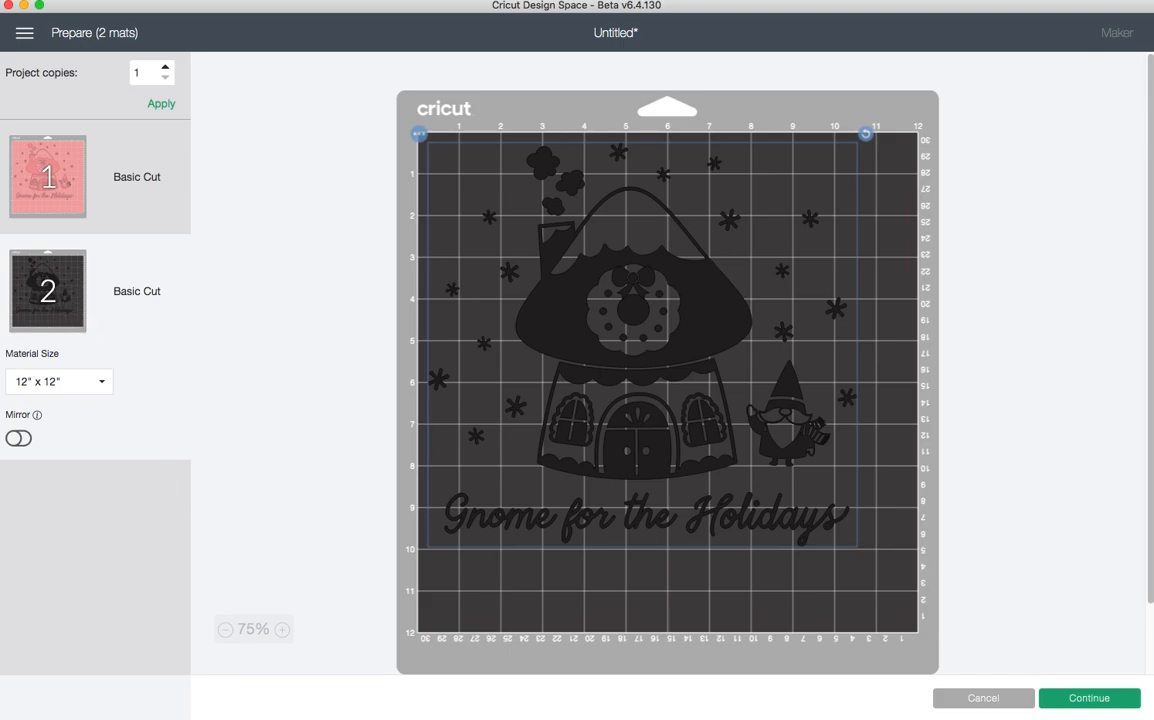
left_click(61, 172)
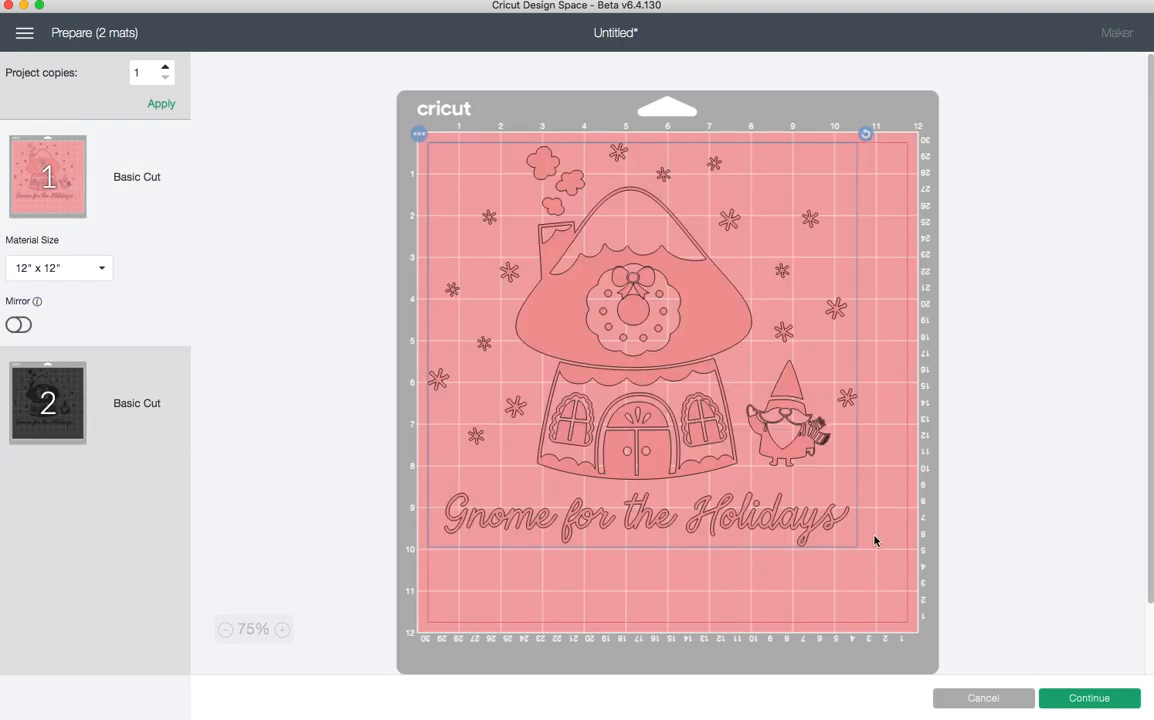
left_click(1100, 698)
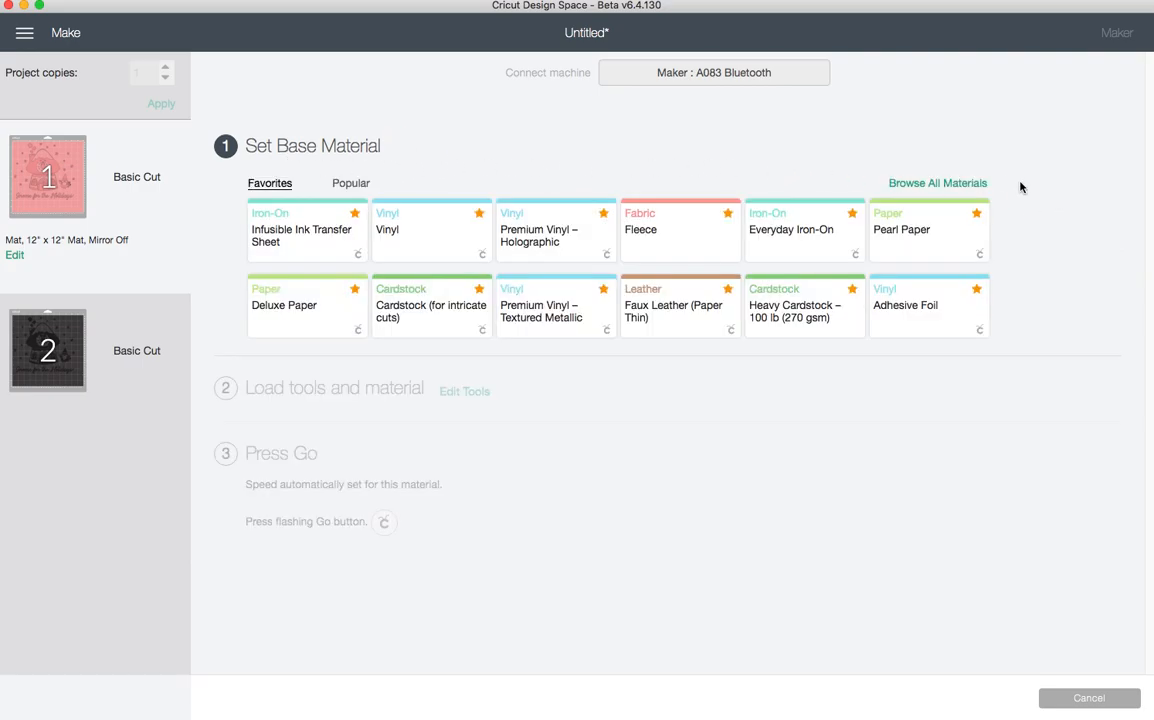
- Look through the popular base materials and the full list of compatible materials by category
left_click(350, 184)
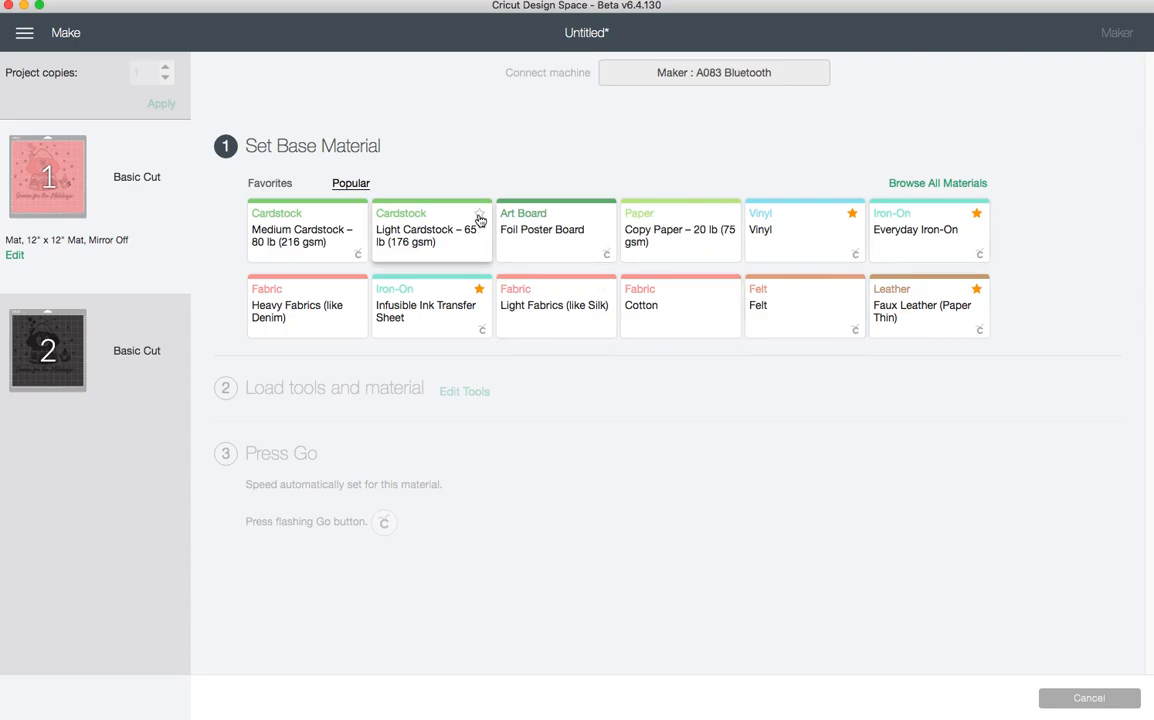
left_click(355, 215)
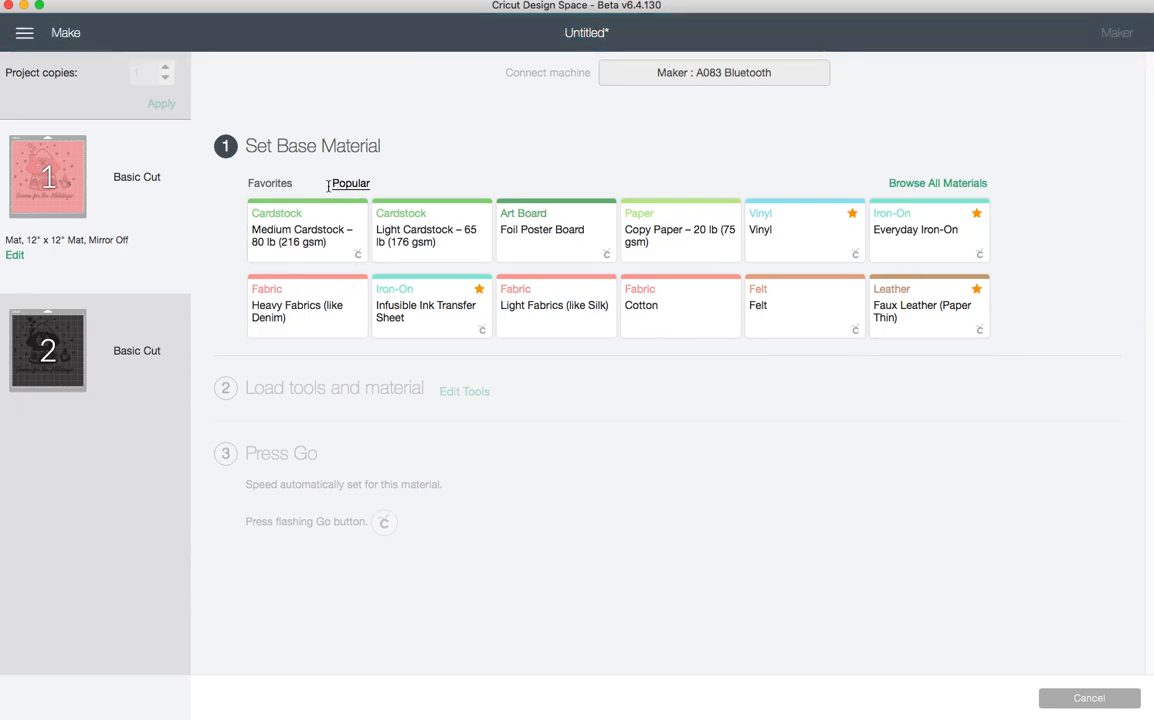
left_click(955, 190)
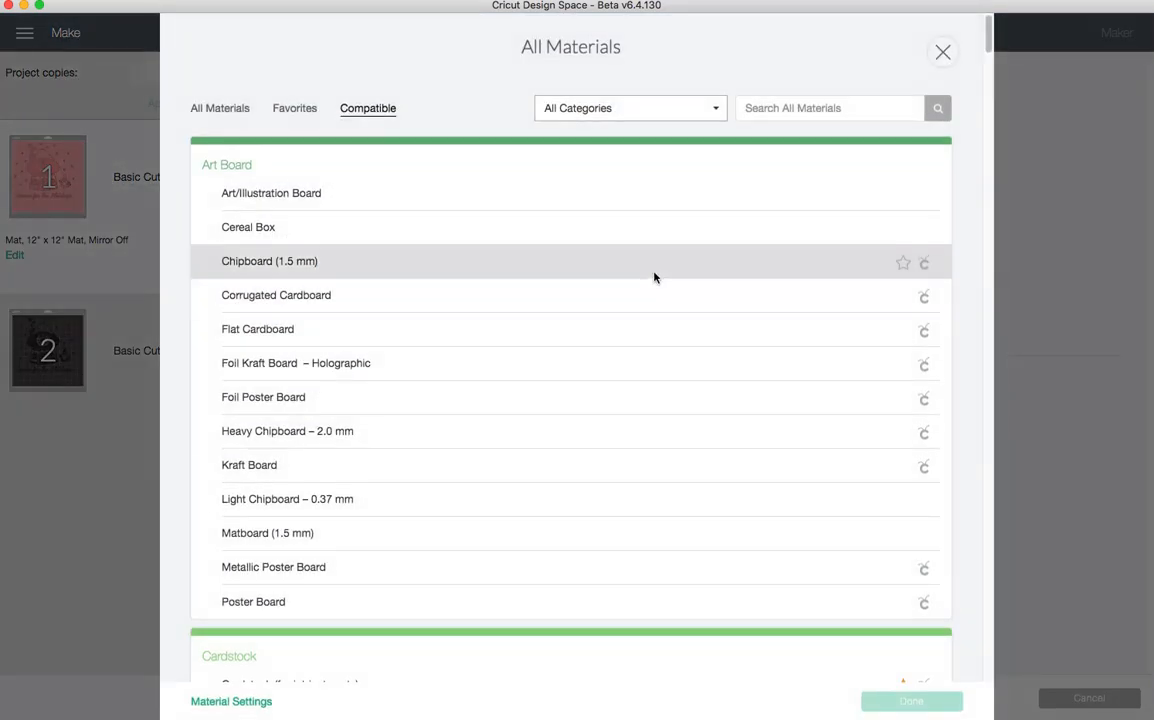
scroll(669, 277, "down", 12)
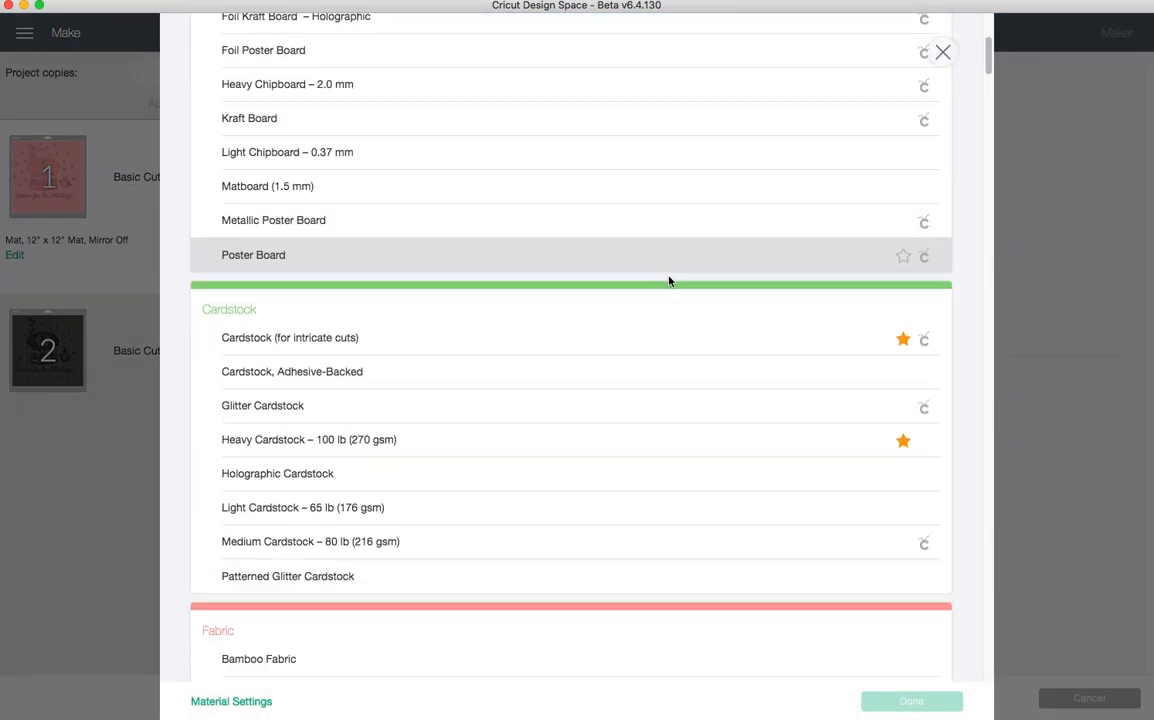
scroll(668, 281, "up", 12)
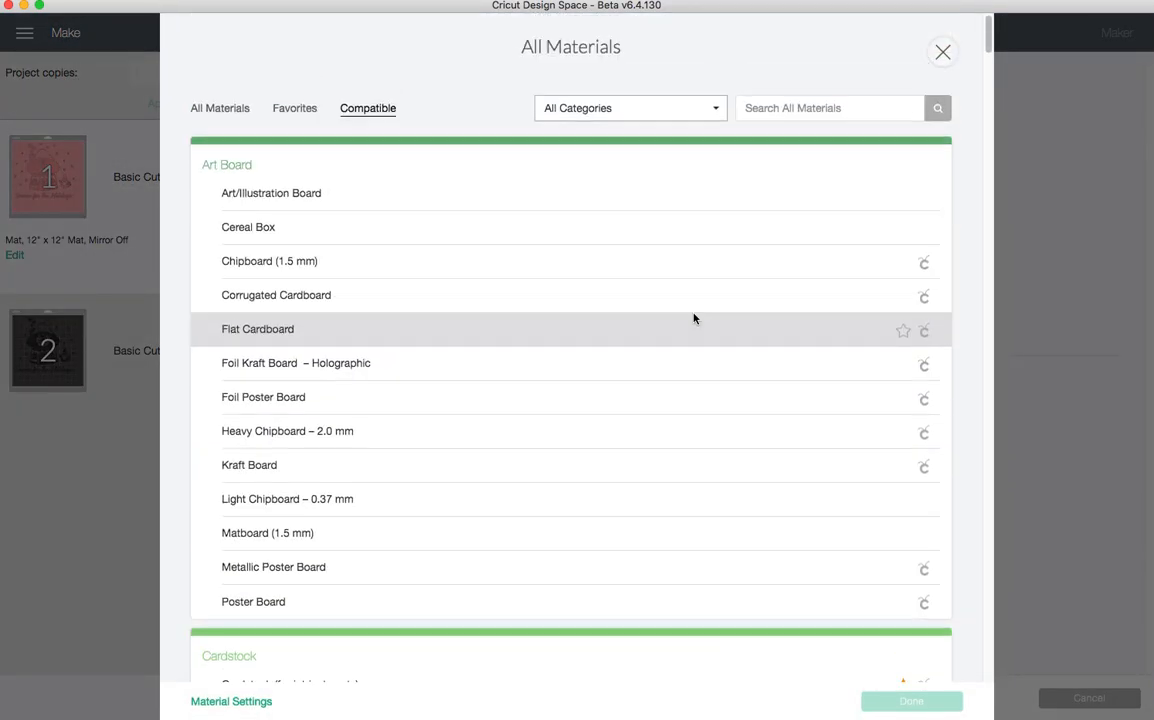
left_click(832, 106)
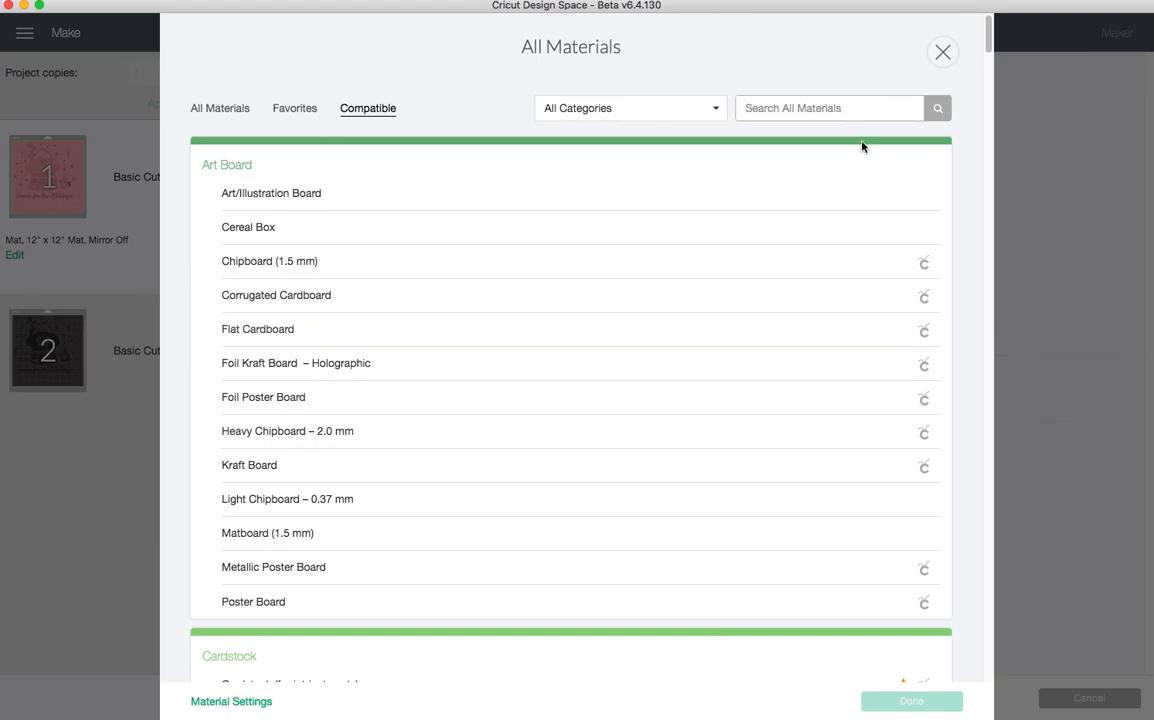
- Examine the custom materials settings for each material's cut pressure, multi-cut and blade type, and close the list
scroll(605, 404, "down", 3)
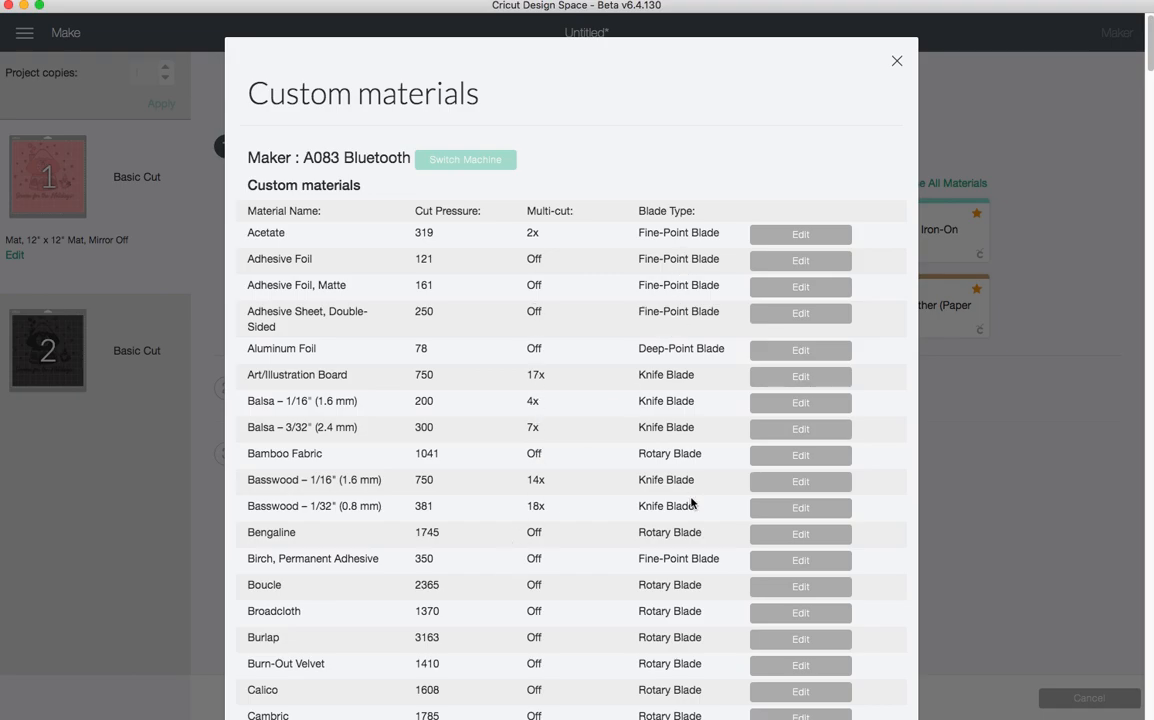
scroll(690, 400, "down", 10)
scroll(688, 400, "down", 10)
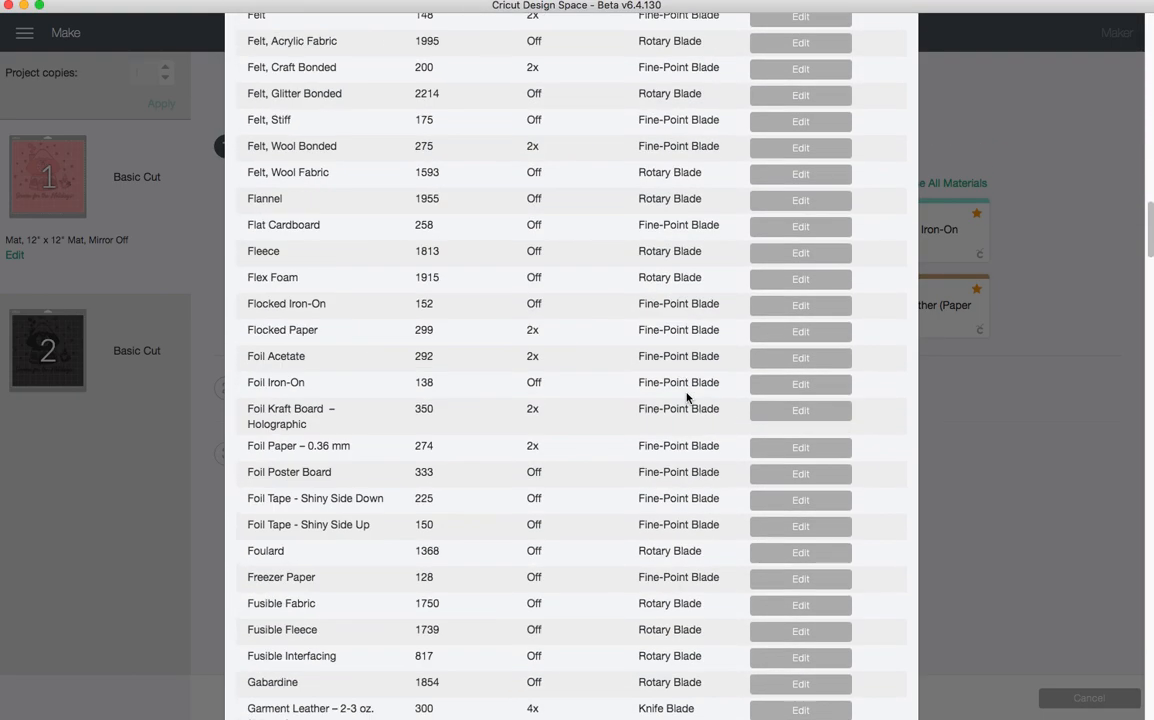
scroll(675, 440, "up", 20)
scroll(669, 433, "up", 3)
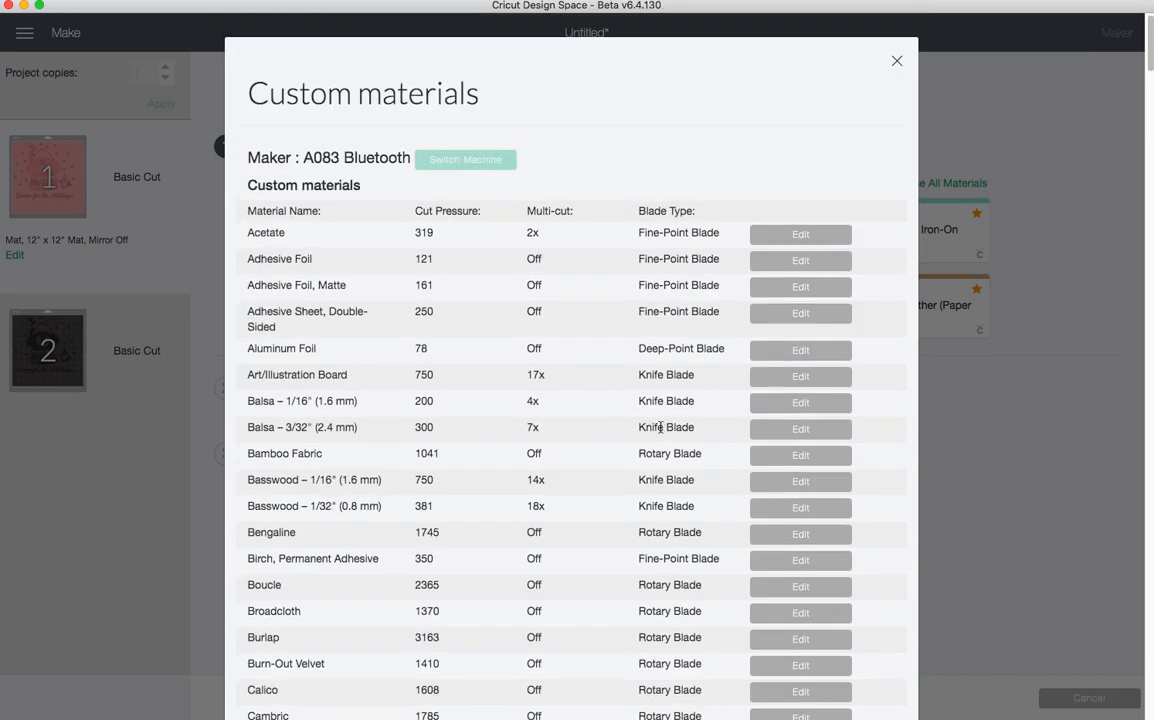
left_click(896, 131)
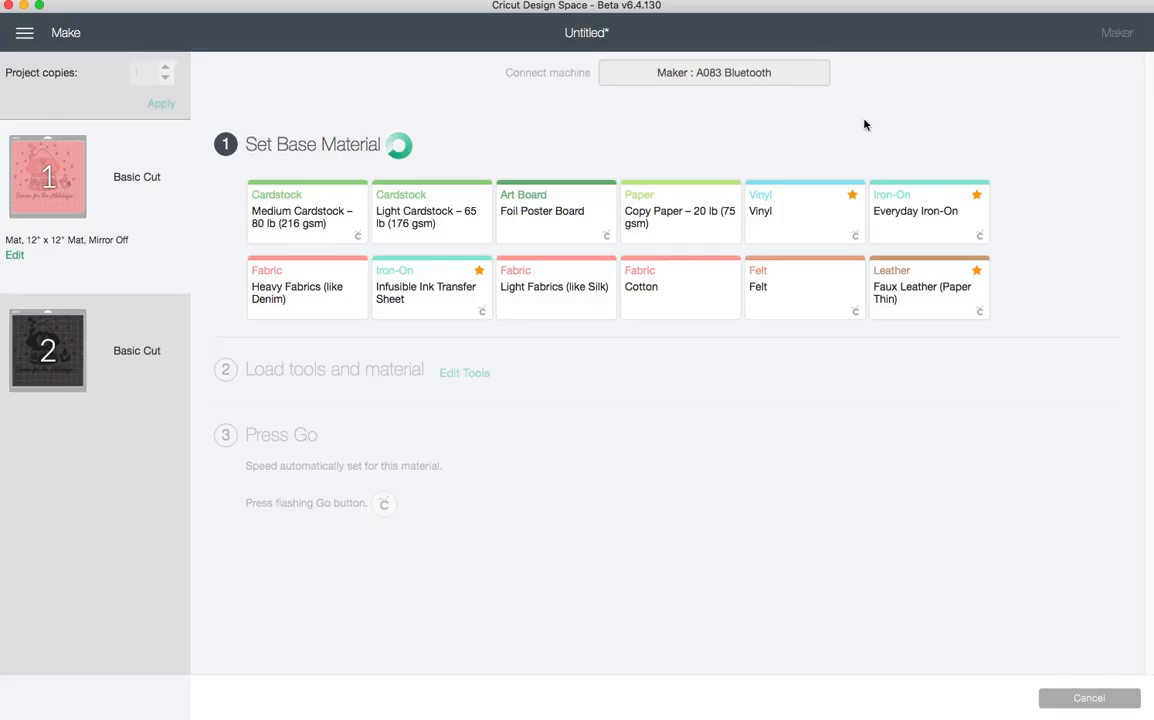
- Set the first mat's base material to Medium Cardstock – 80 lb (216 gsm) and keep the pressure at Default
left_click(303, 240)
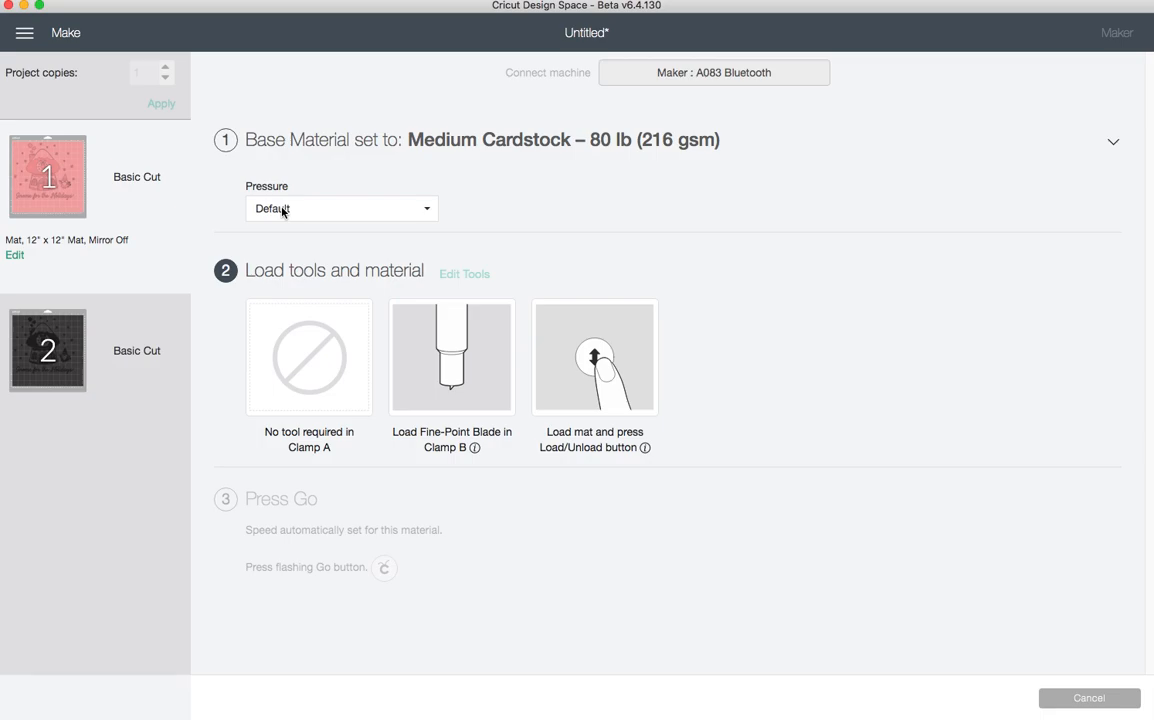
left_click(291, 210)
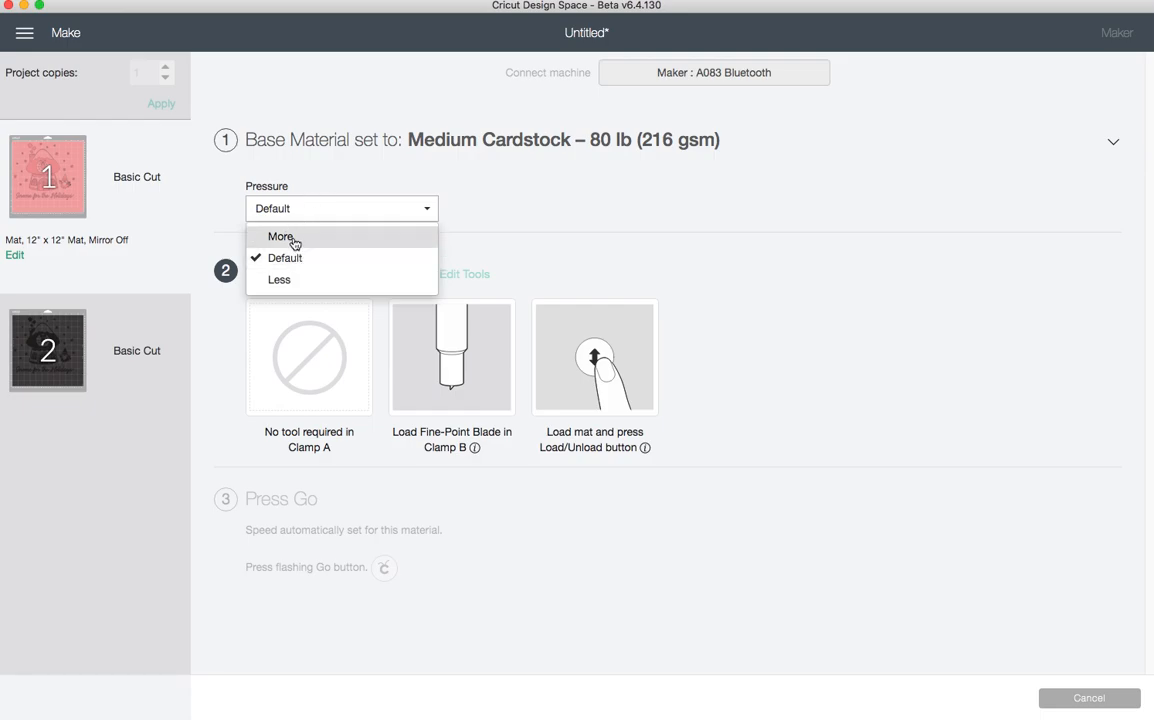
left_click(373, 256)
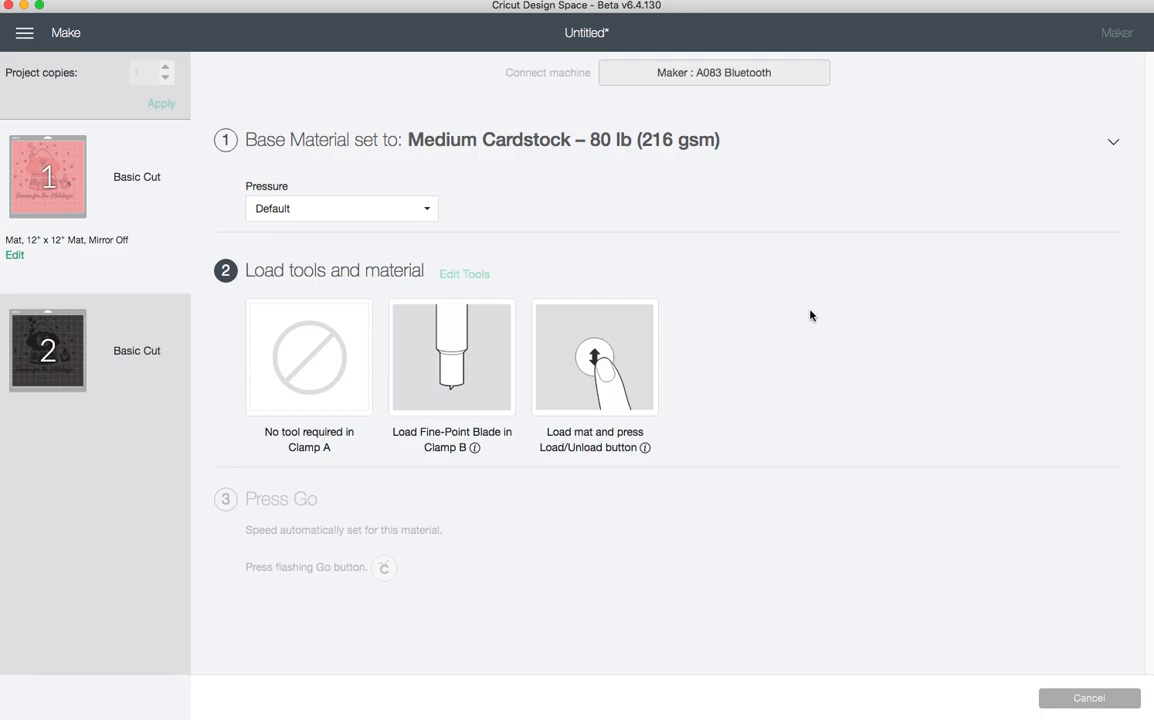
- Cancel the cut, confirm the cancellation, and leave mat preparation to return to the canvas
left_click(1087, 697)
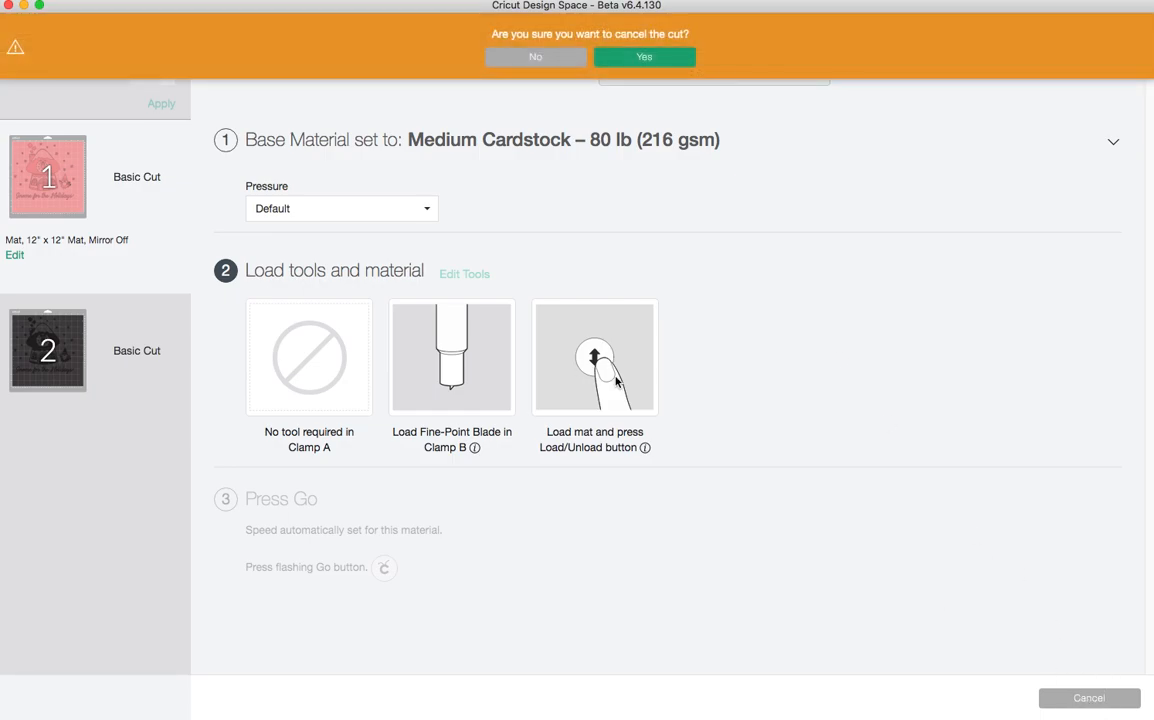
left_click(650, 60)
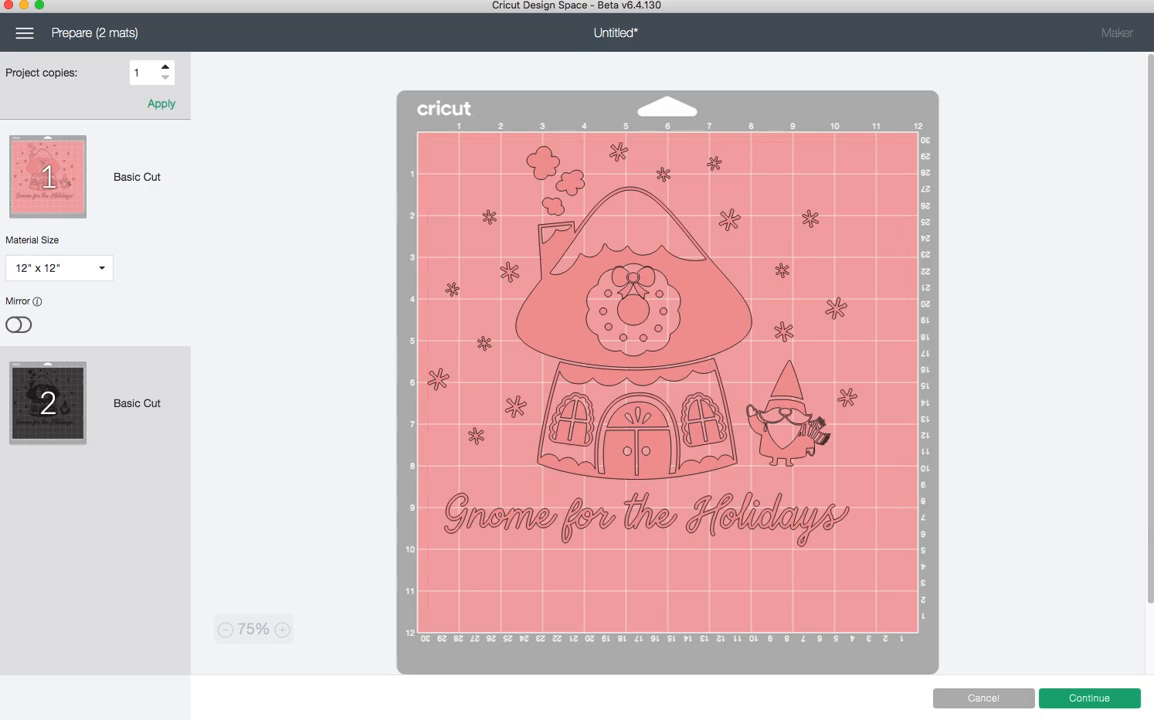
left_click(1021, 708)
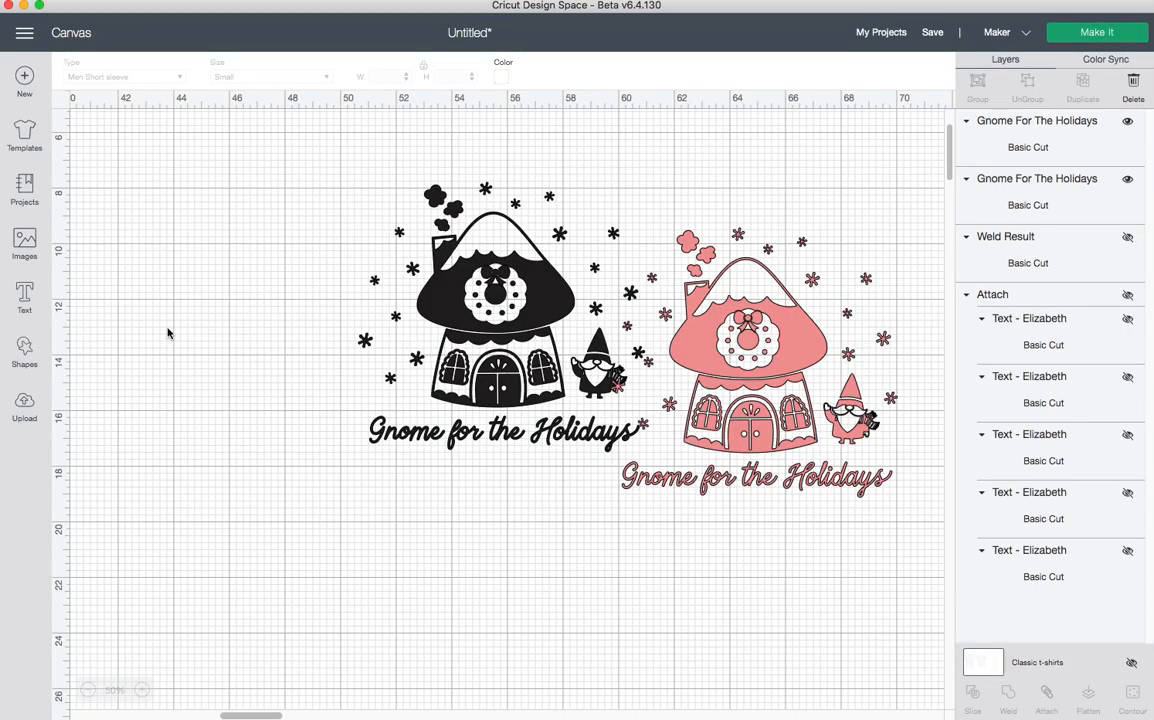
- Delete both the black and the pink Gnome For The Holidays images from the canvas
left_click(407, 194)
left_click(346, 170)
left_click(748, 340)
left_click(598, 214)
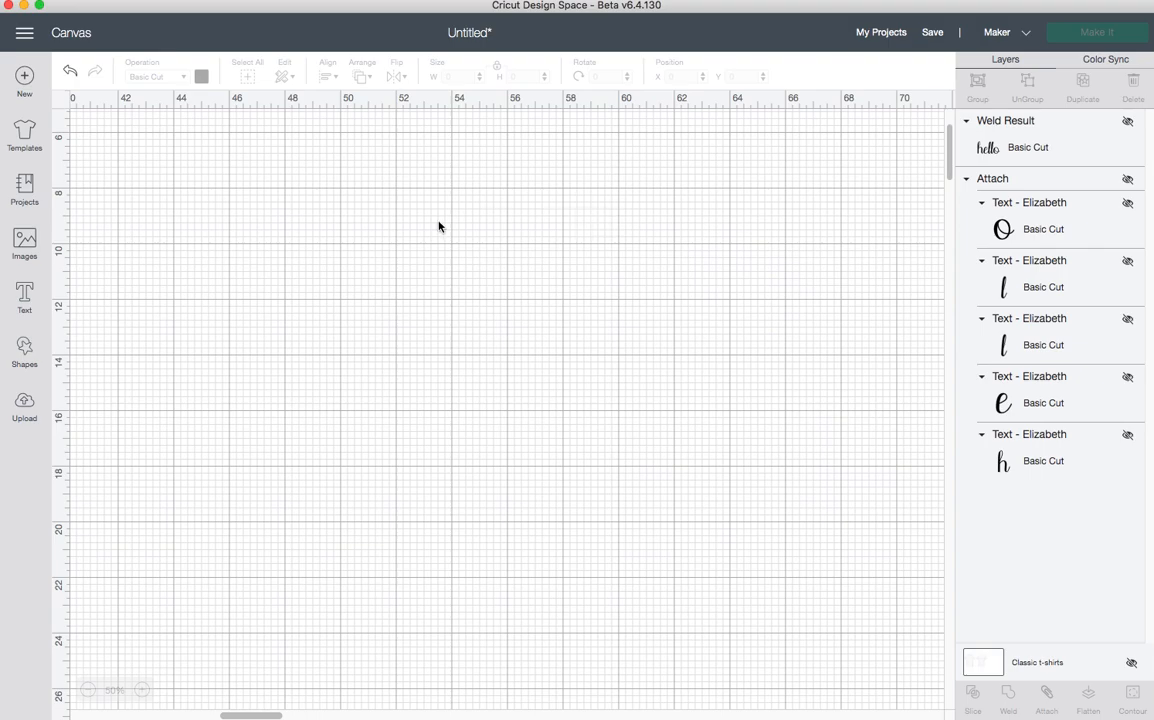
- Insert a square enlarged to about 12.2" and a circle enlarged to about 5.7", placed side by side
left_click(24, 345)
left_click(87, 249)
left_click(141, 249)
left_click_drag(206, 213, 756, 273)
left_click(202, 215)
left_click_drag(222, 260, 470, 500)
left_click_drag(350, 312, 446, 350)
left_click(708, 250)
left_click_drag(775, 318, 845, 386)
- Change the square's material color to black and the circle's to light pink
left_click(385, 377)
left_click(201, 80)
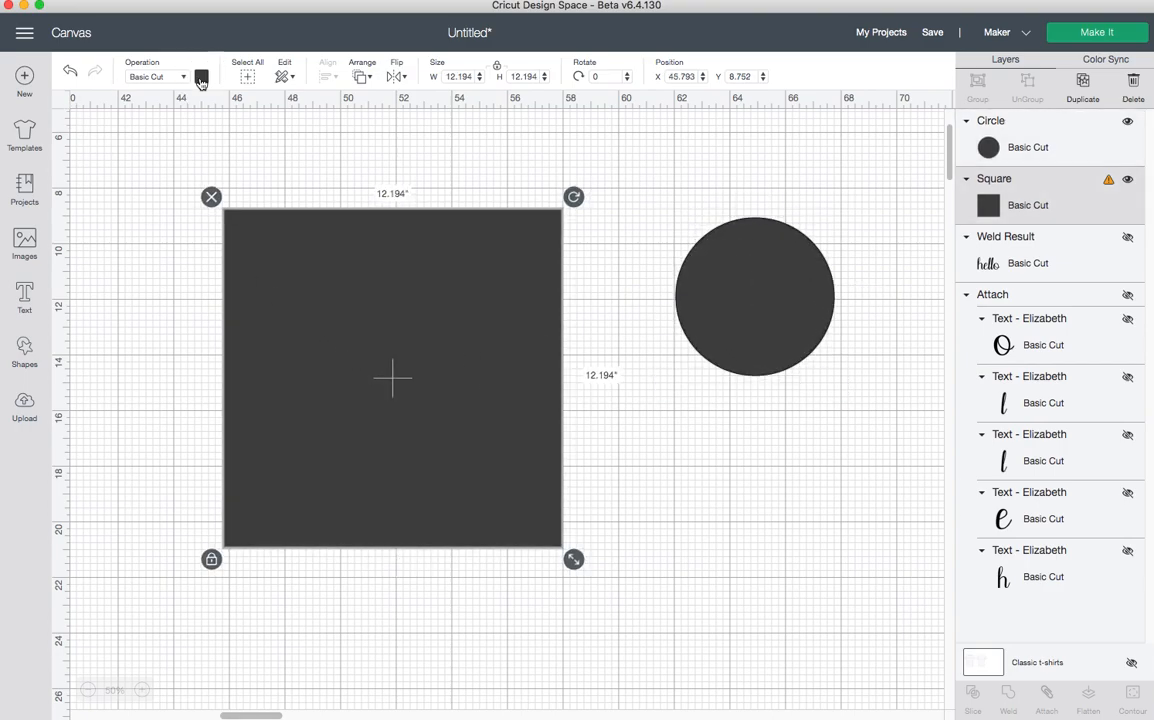
left_click(217, 146)
left_click(697, 347)
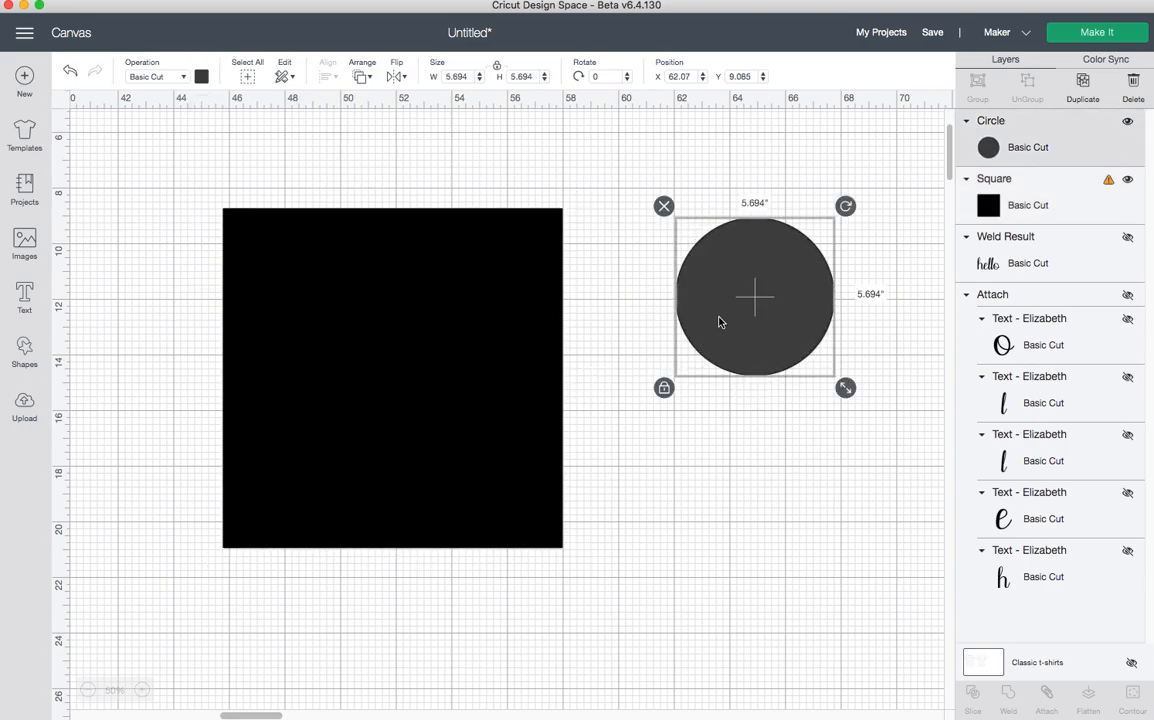
left_click(201, 76)
left_click(217, 171)
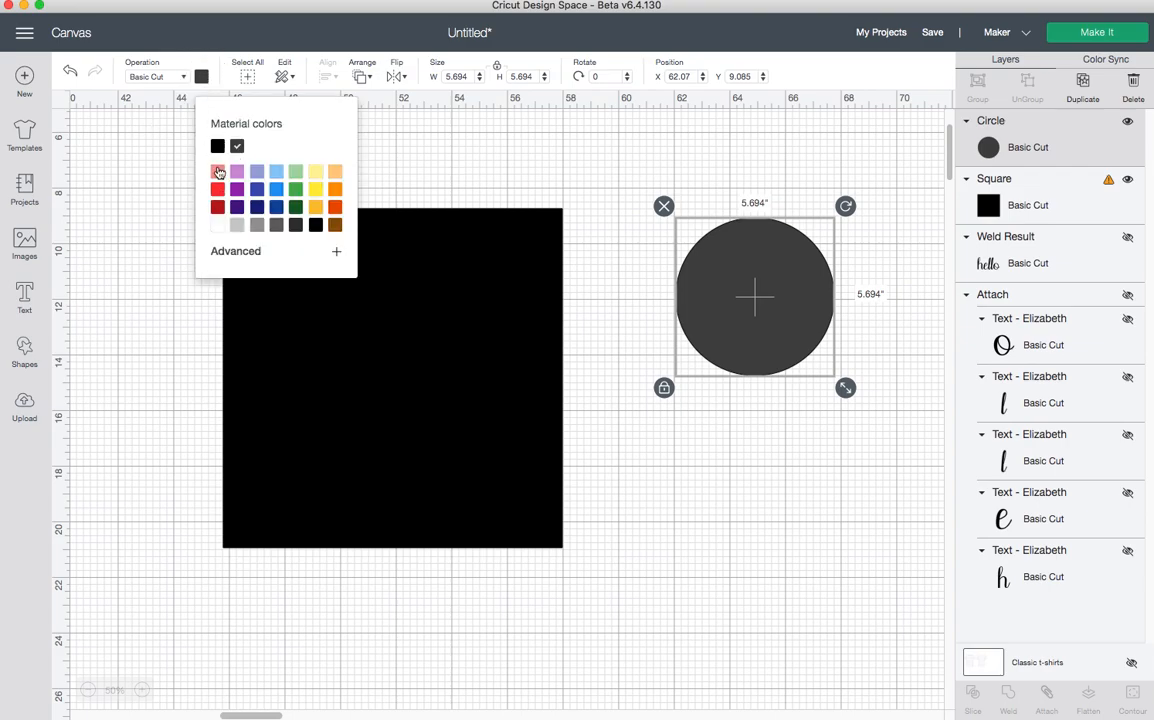
- Enlarge the pink circle to about 6.9" and place it over the middle of the black square
left_click_drag(845, 388, 884, 422)
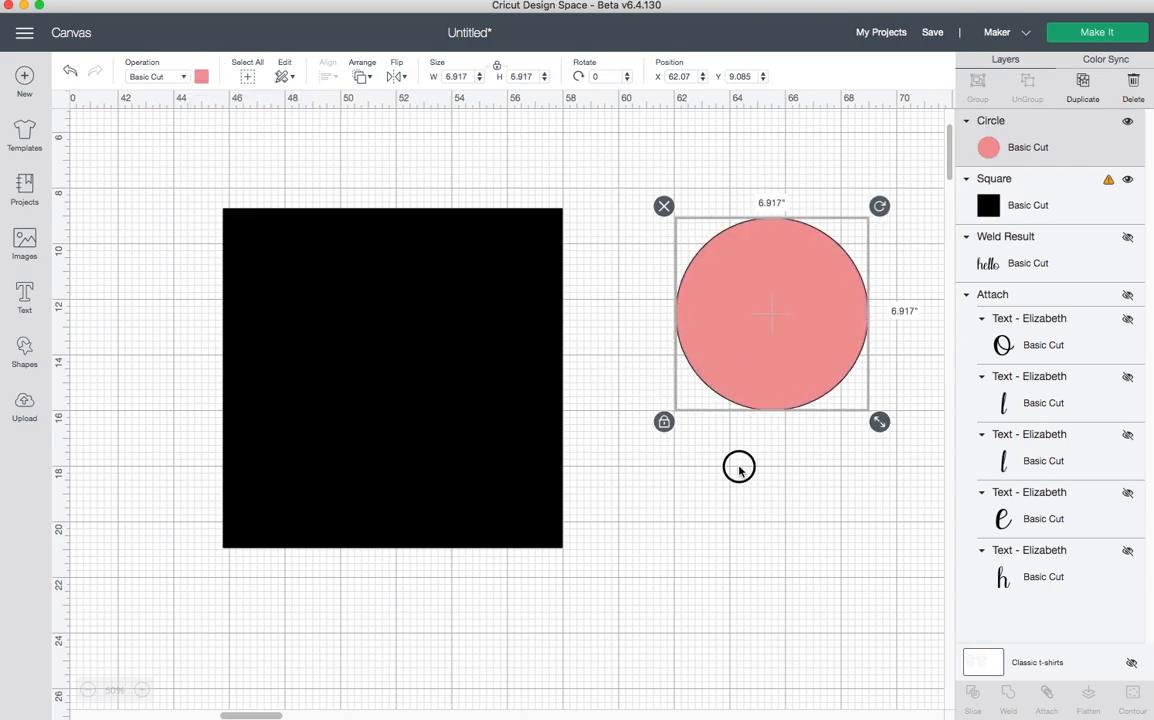
left_click(739, 466)
left_click_drag(770, 328, 390, 382)
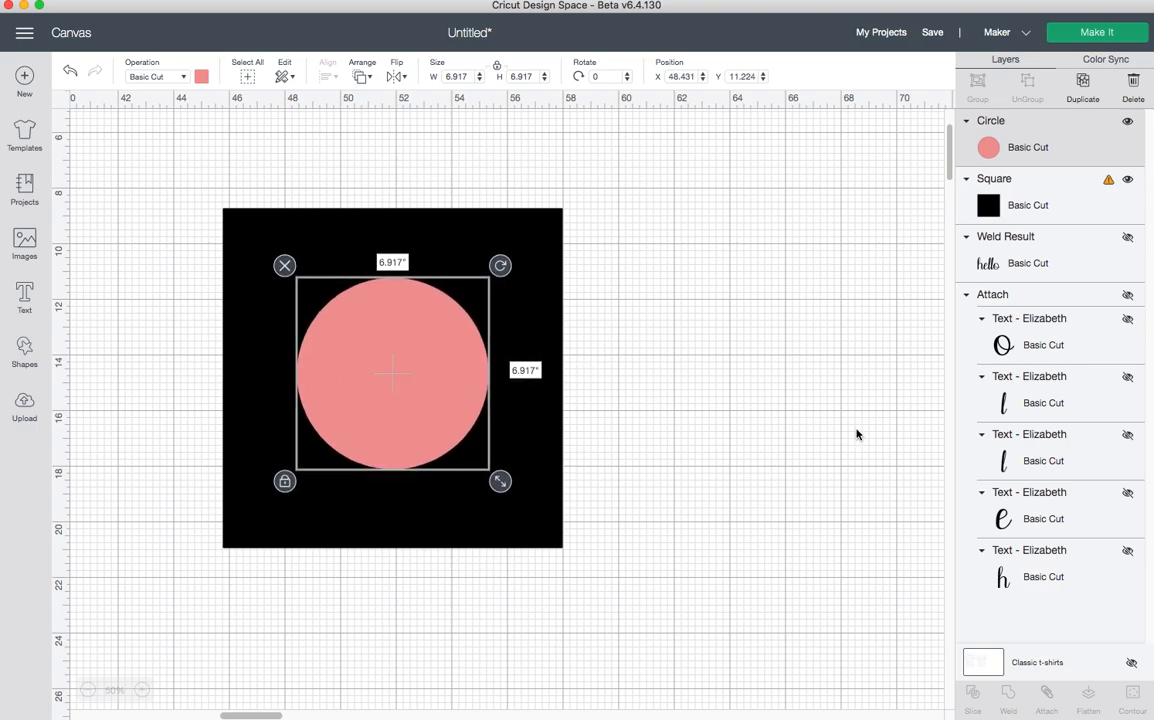
- Select the circle and square together and slice them
left_click(765, 391)
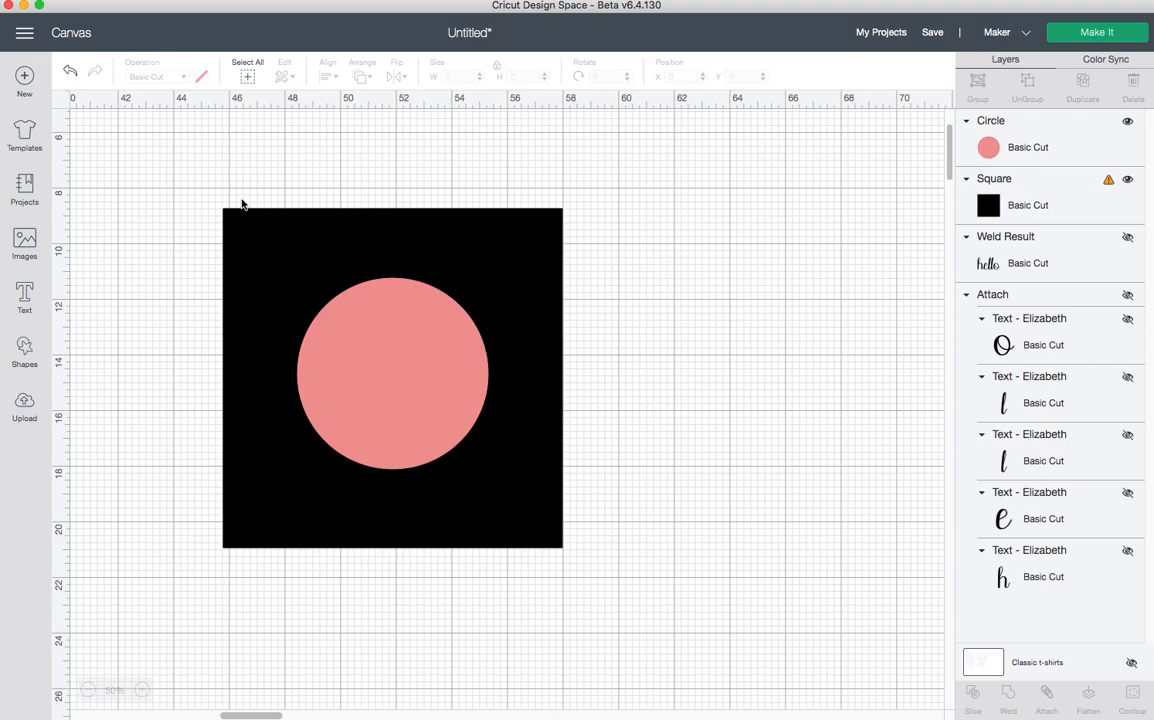
left_click_drag(170, 160, 708, 626)
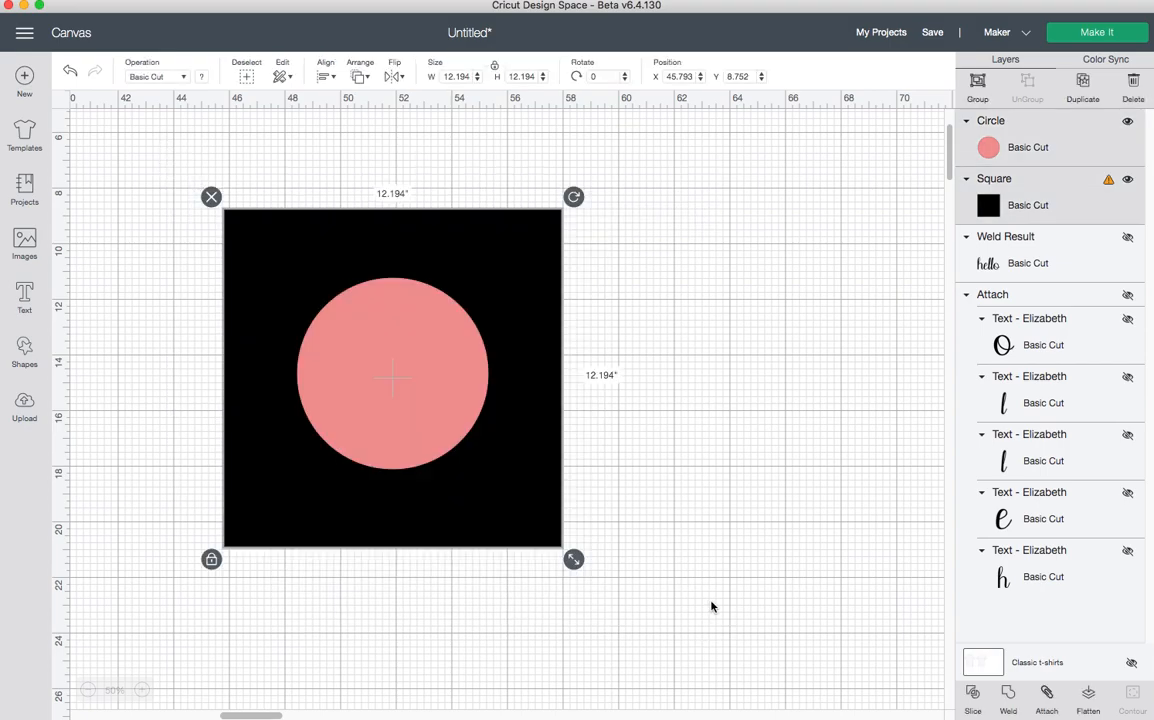
left_click(975, 700)
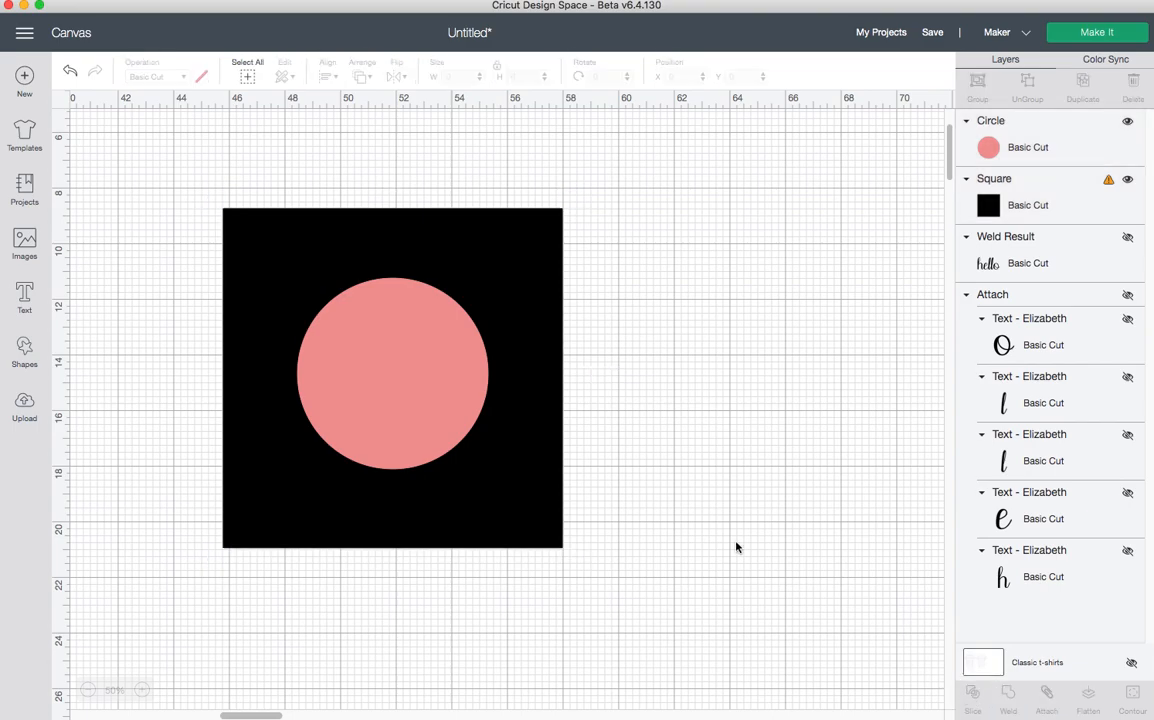
- Move the pink circle, the cut-out black circle and the square with the round hole apart from each other
left_click(404, 388)
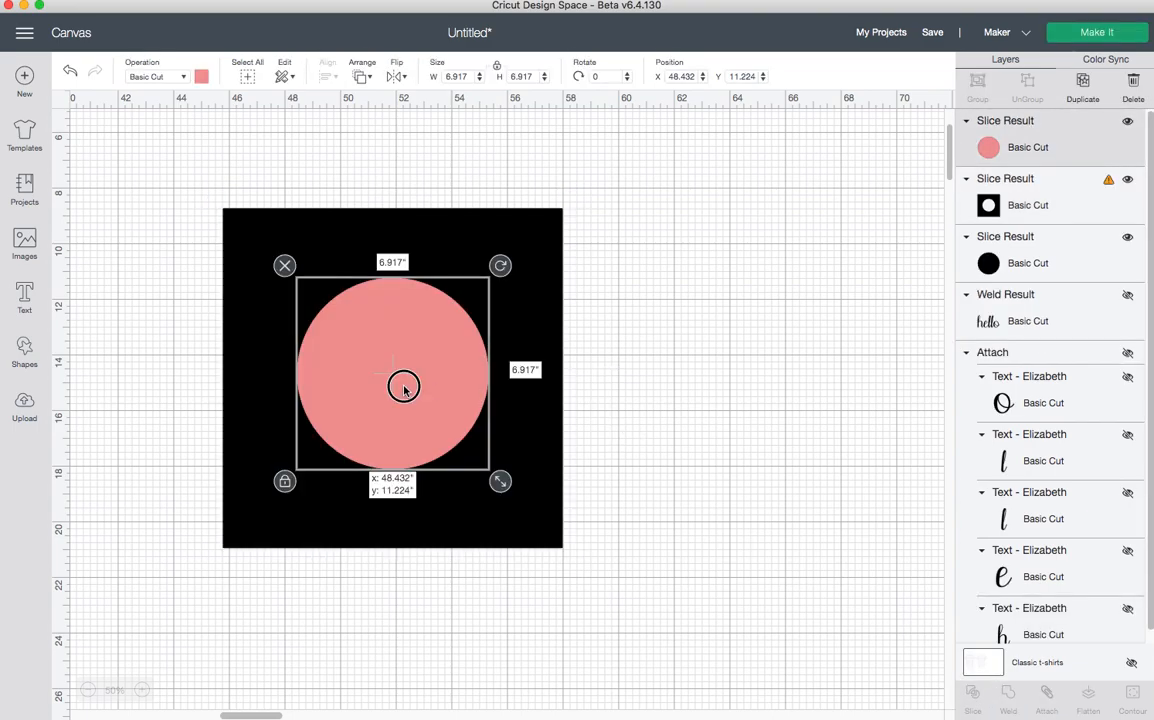
left_click_drag(404, 388, 738, 395)
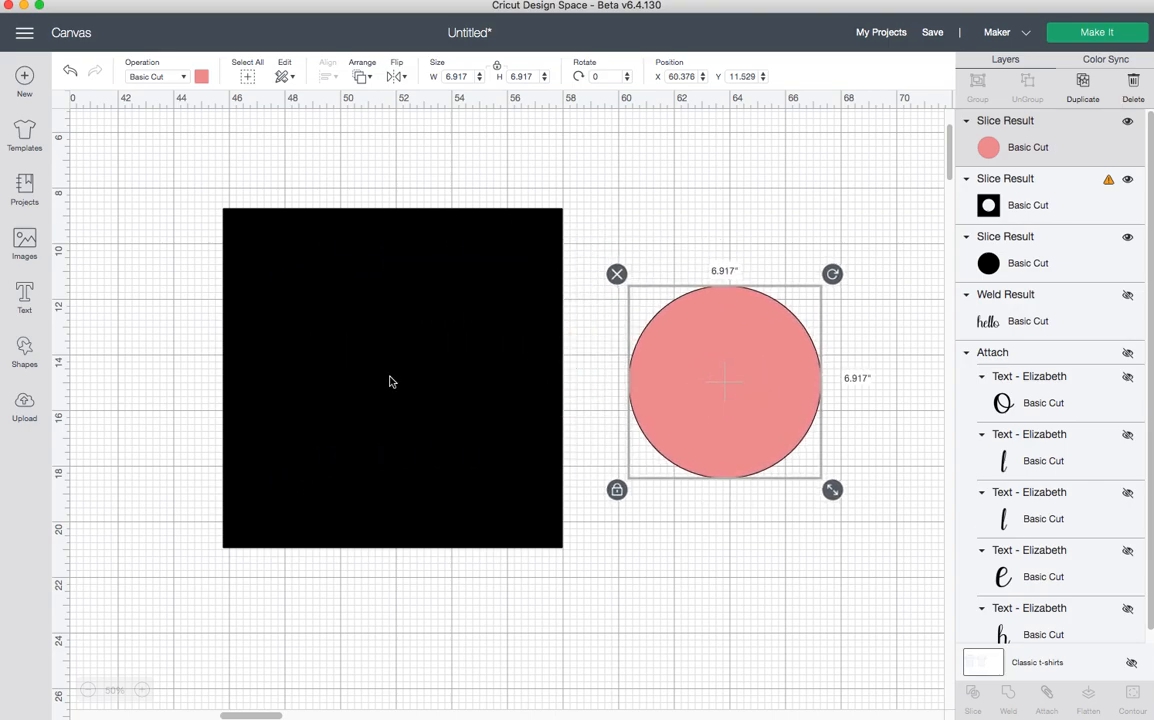
left_click(386, 371)
left_click_drag(386, 371, 668, 423)
left_click_drag(348, 394, 438, 629)
left_click_drag(577, 410, 226, 315)
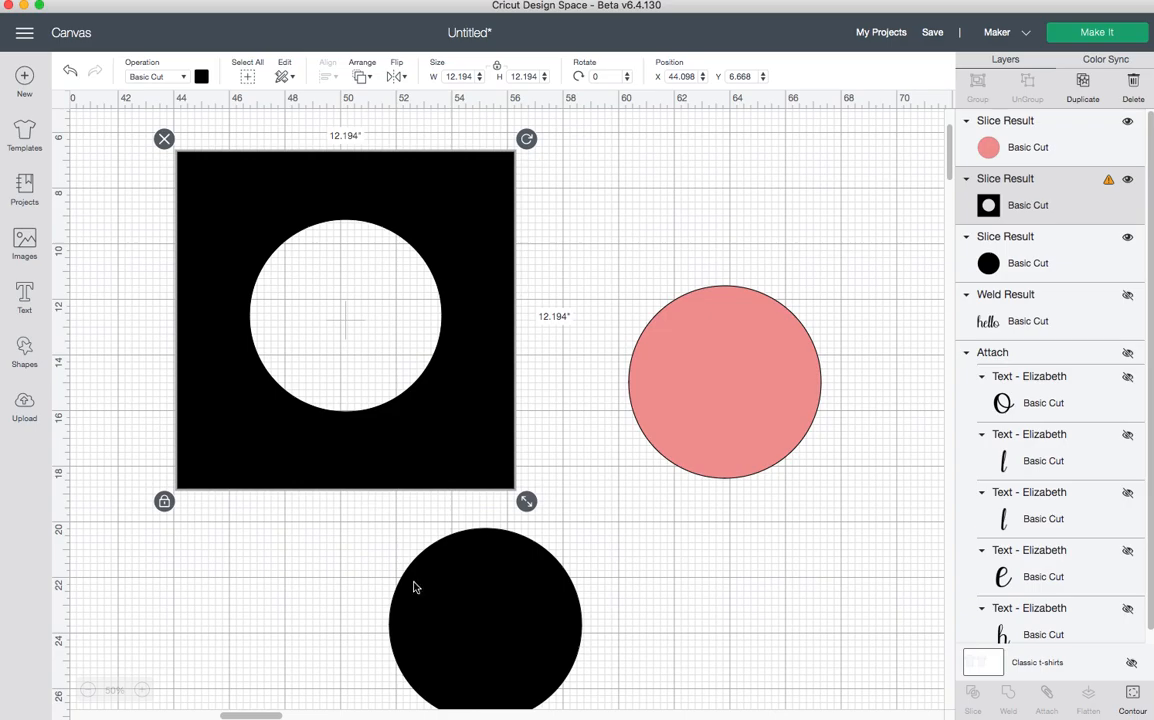
left_click_drag(694, 402, 748, 371)
left_click_drag(553, 615, 704, 563)
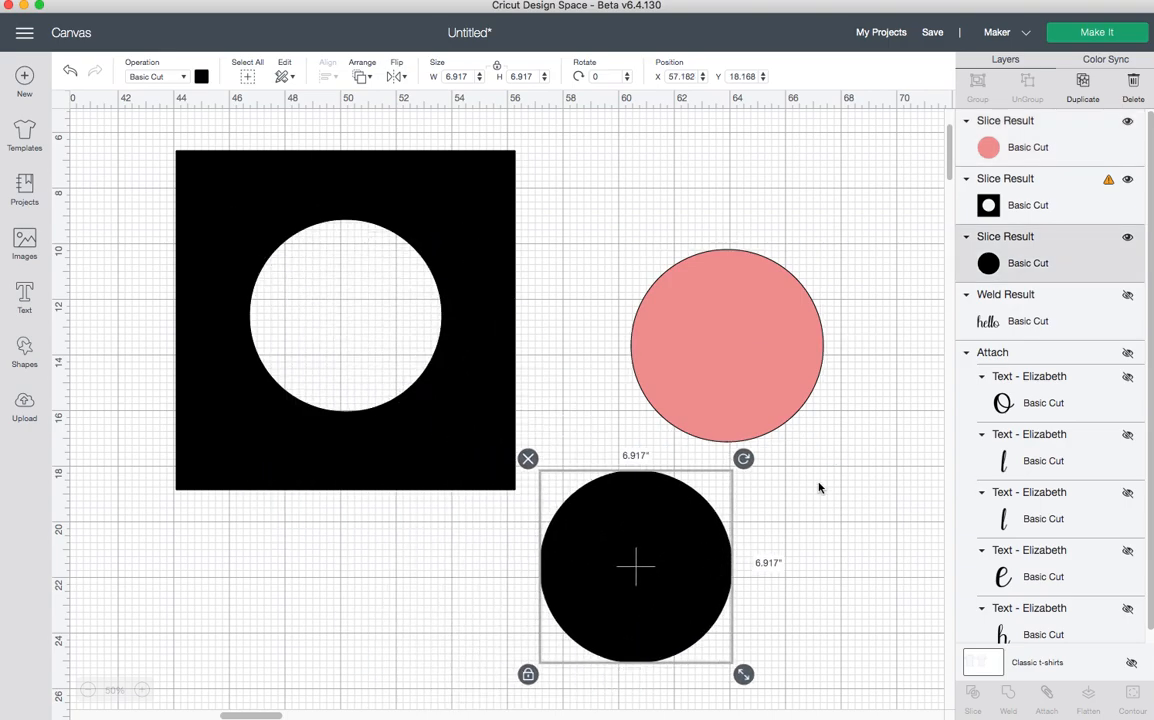
- Delete the leftover black and pink circles, and reposition the square with the round hole near the middle of the canvas
left_click(528, 460)
left_click_drag(428, 428, 461, 502)
left_click_drag(730, 357, 775, 403)
left_click(666, 286)
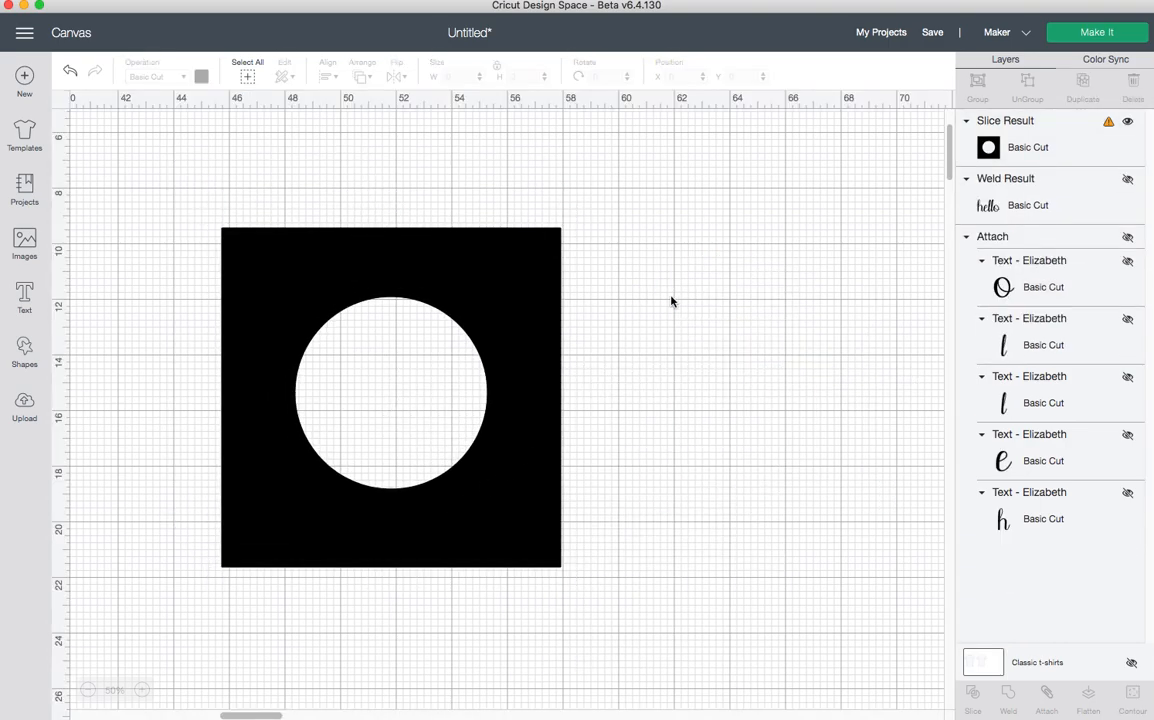
- Shift the square with the round hole slightly and delete it from the canvas
left_click_drag(530, 464, 581, 426)
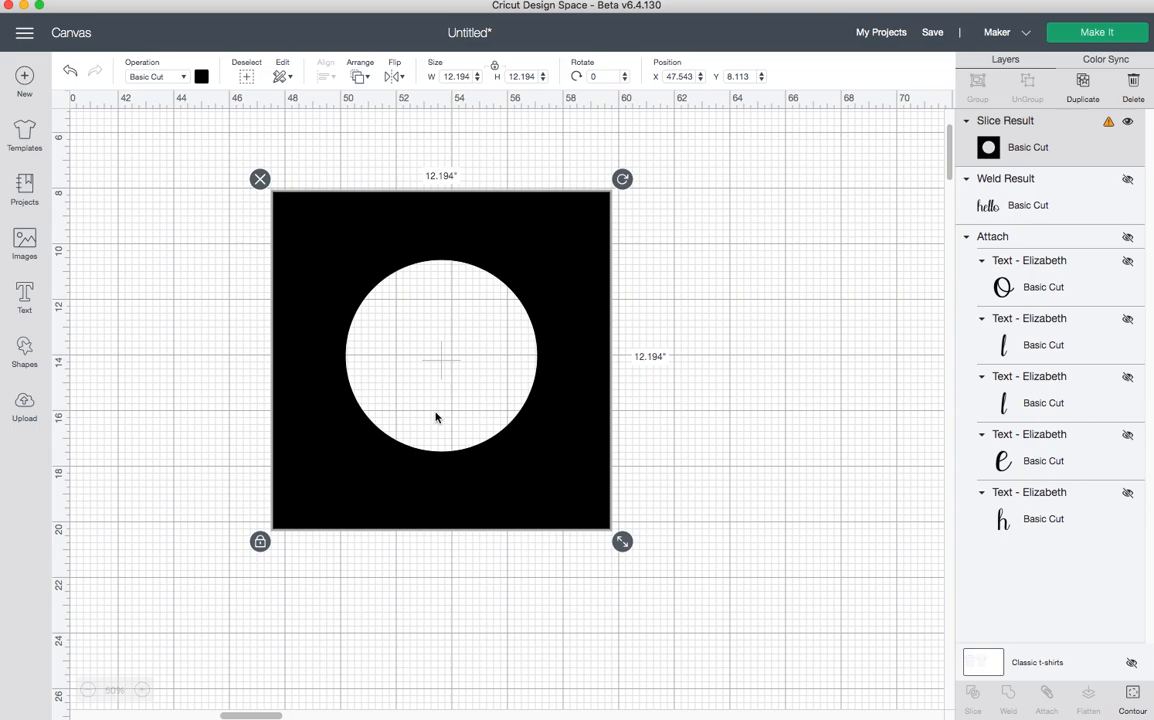
left_click(261, 181)
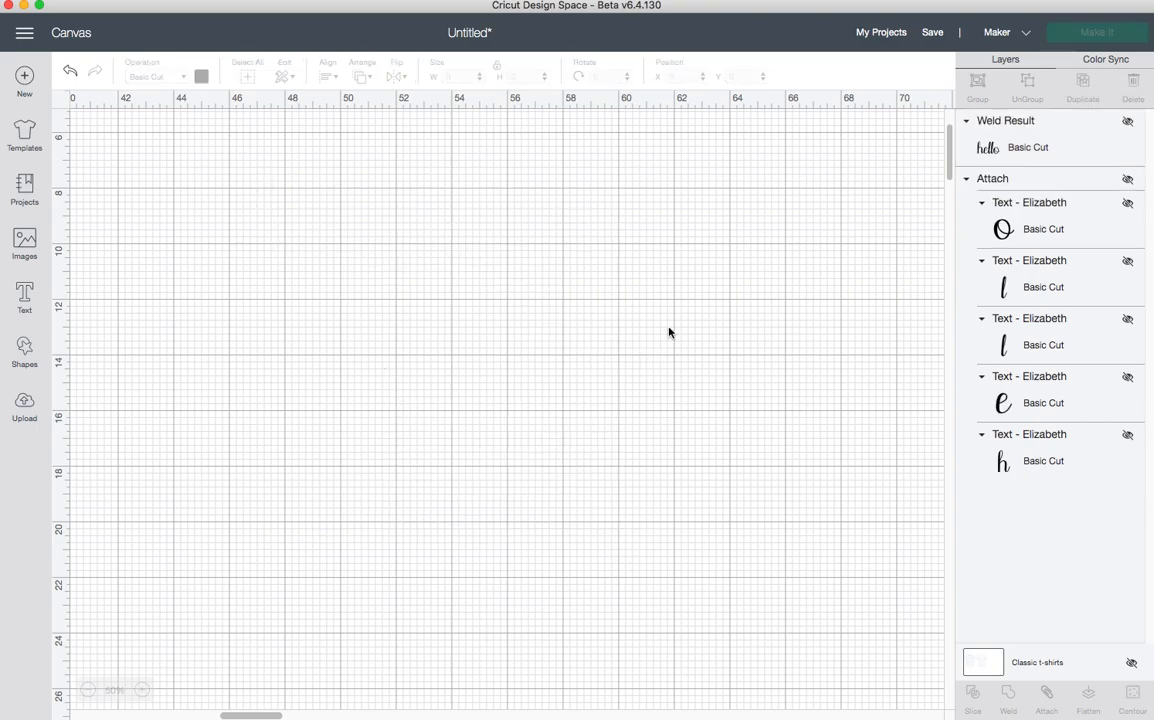